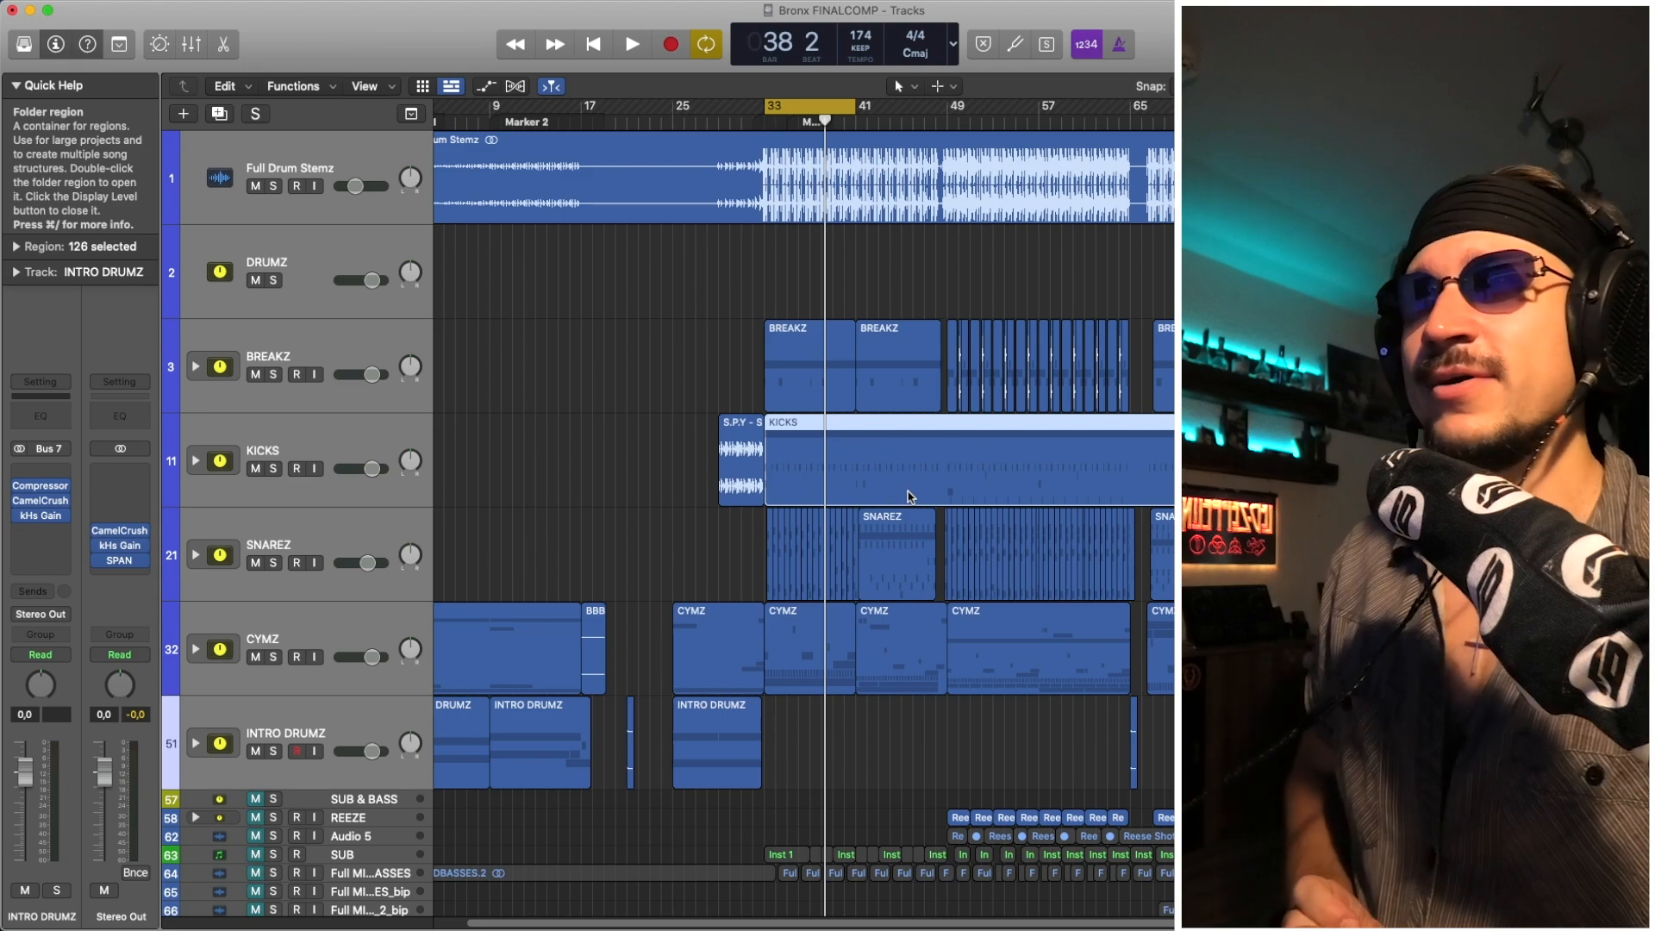
Step: Deselect all regions and play the full drum mix briefly from bar 33
{"action": "left_click", "coordinate": [758, 317]}
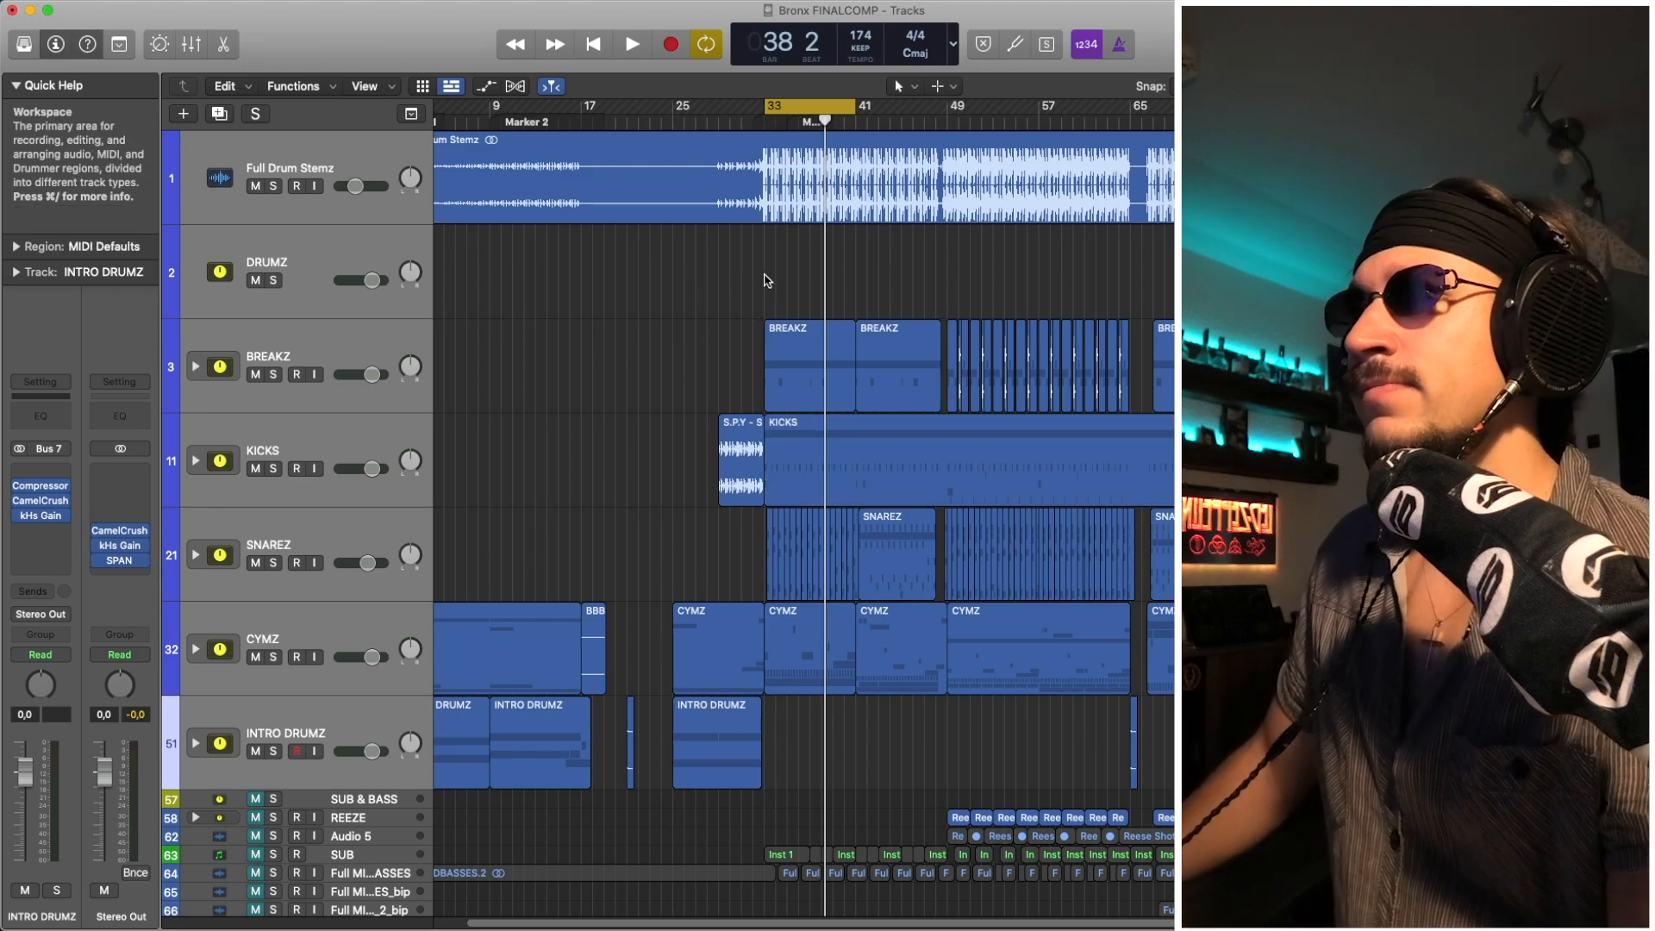
{"action": "key", "text": "space"}
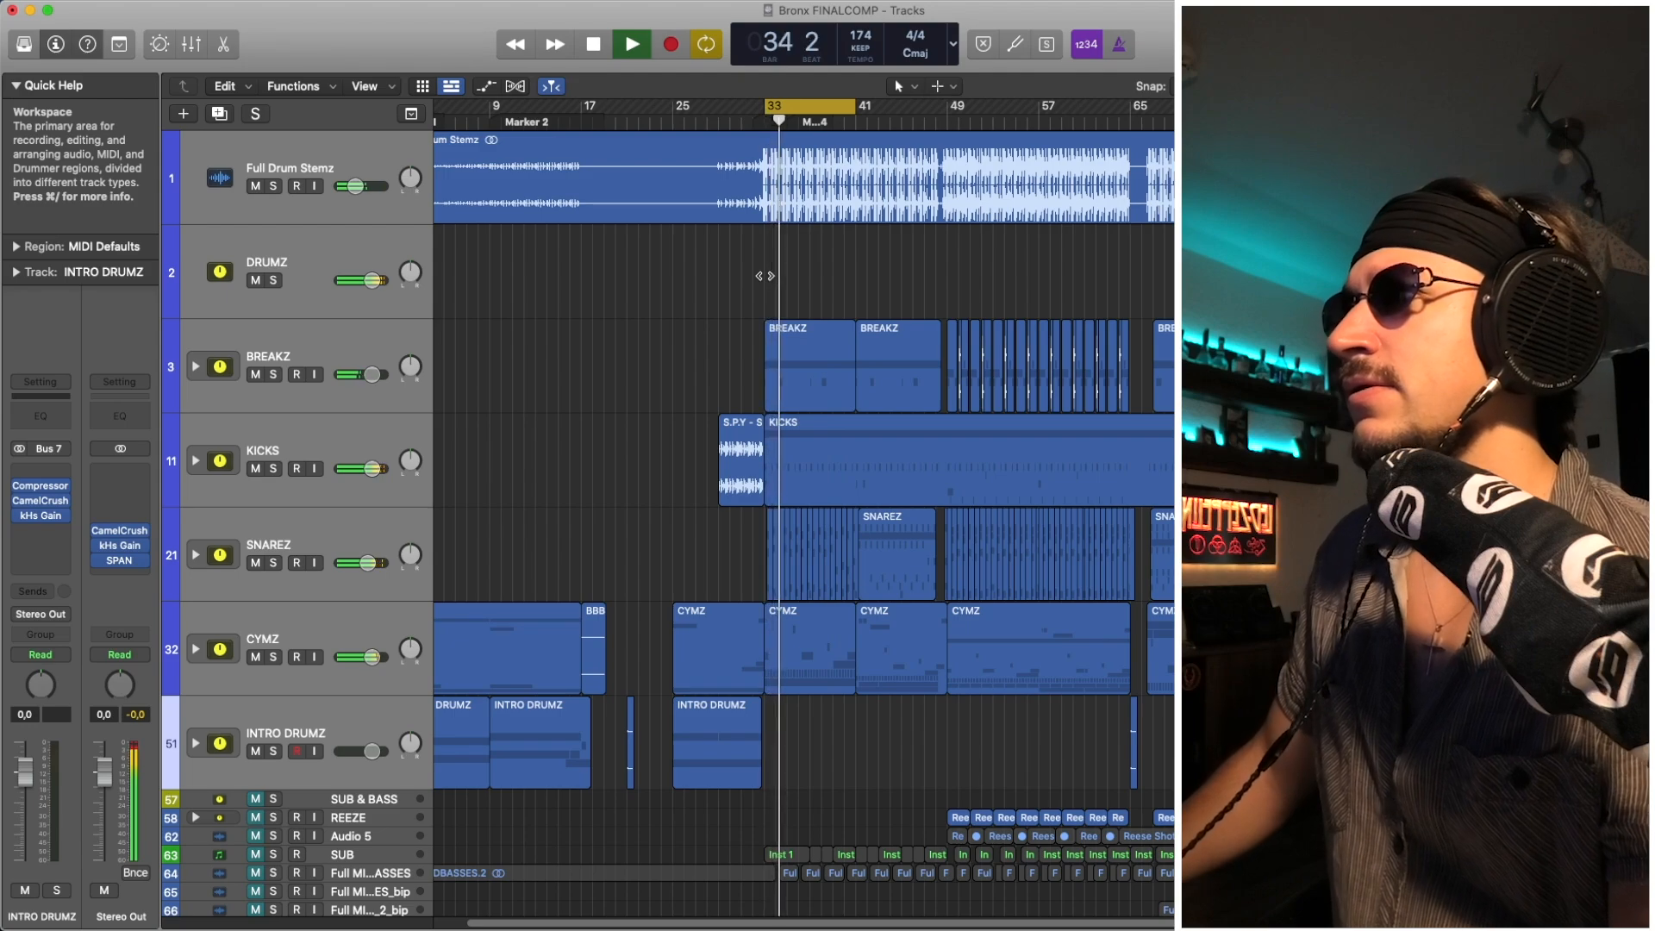
{"action": "key", "text": "space"}
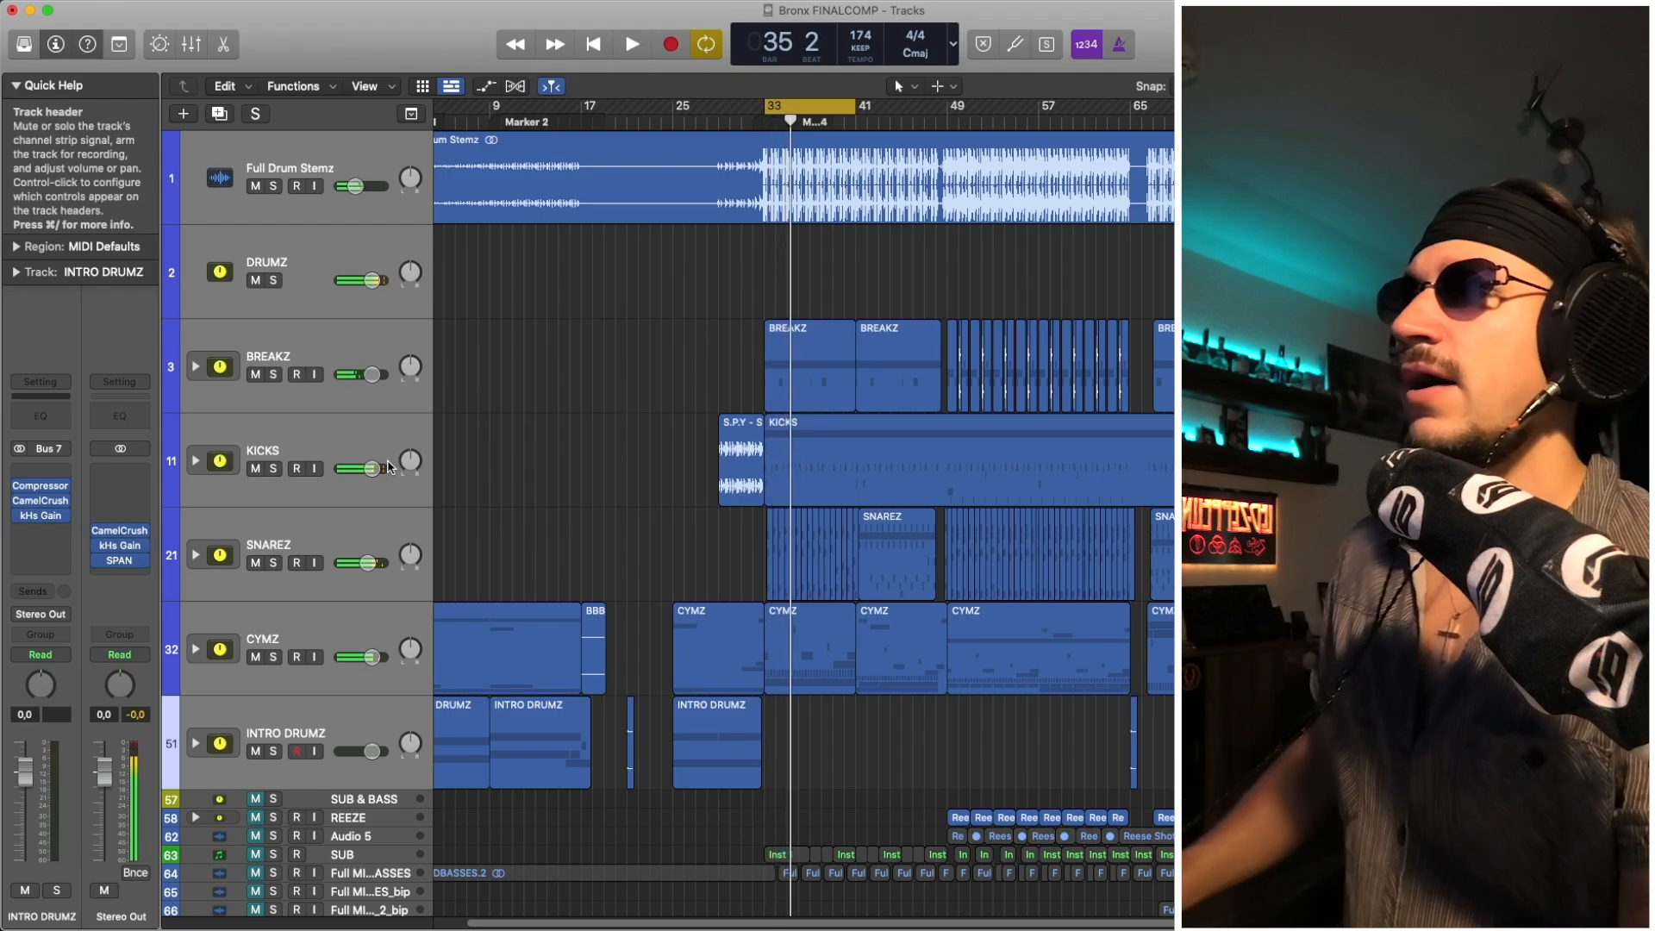
Step: Expand the KICKS track stack to view its individual kick layers, and collapse it again
{"action": "left_click", "coordinate": [345, 453]}
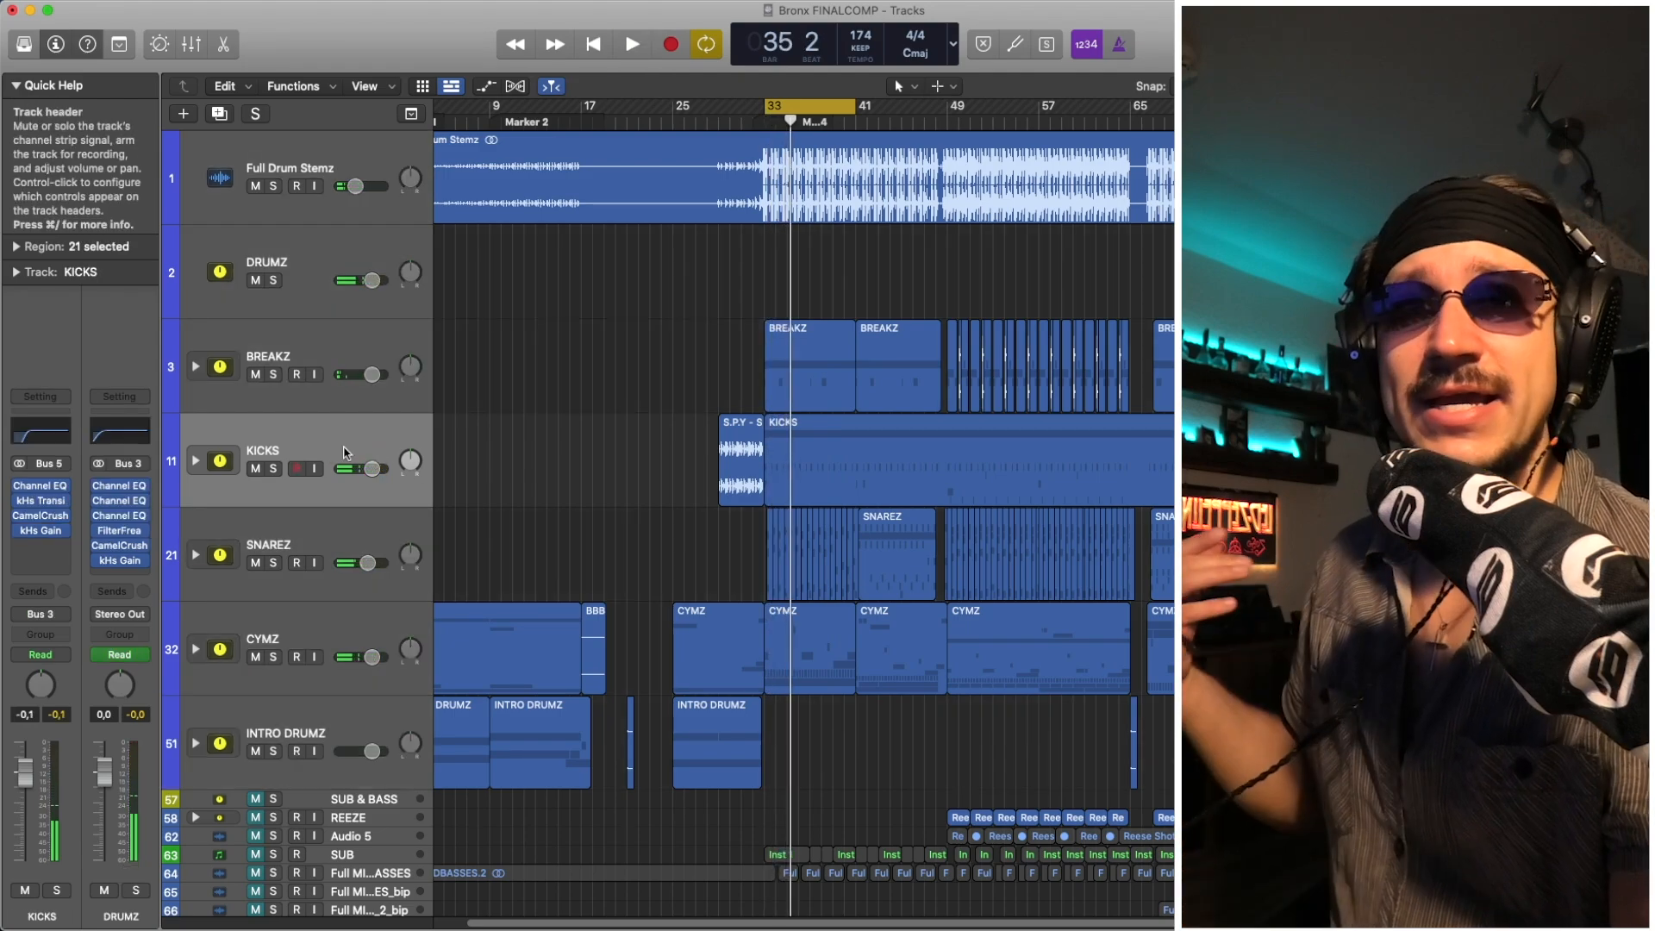
{"action": "left_click", "coordinate": [196, 462]}
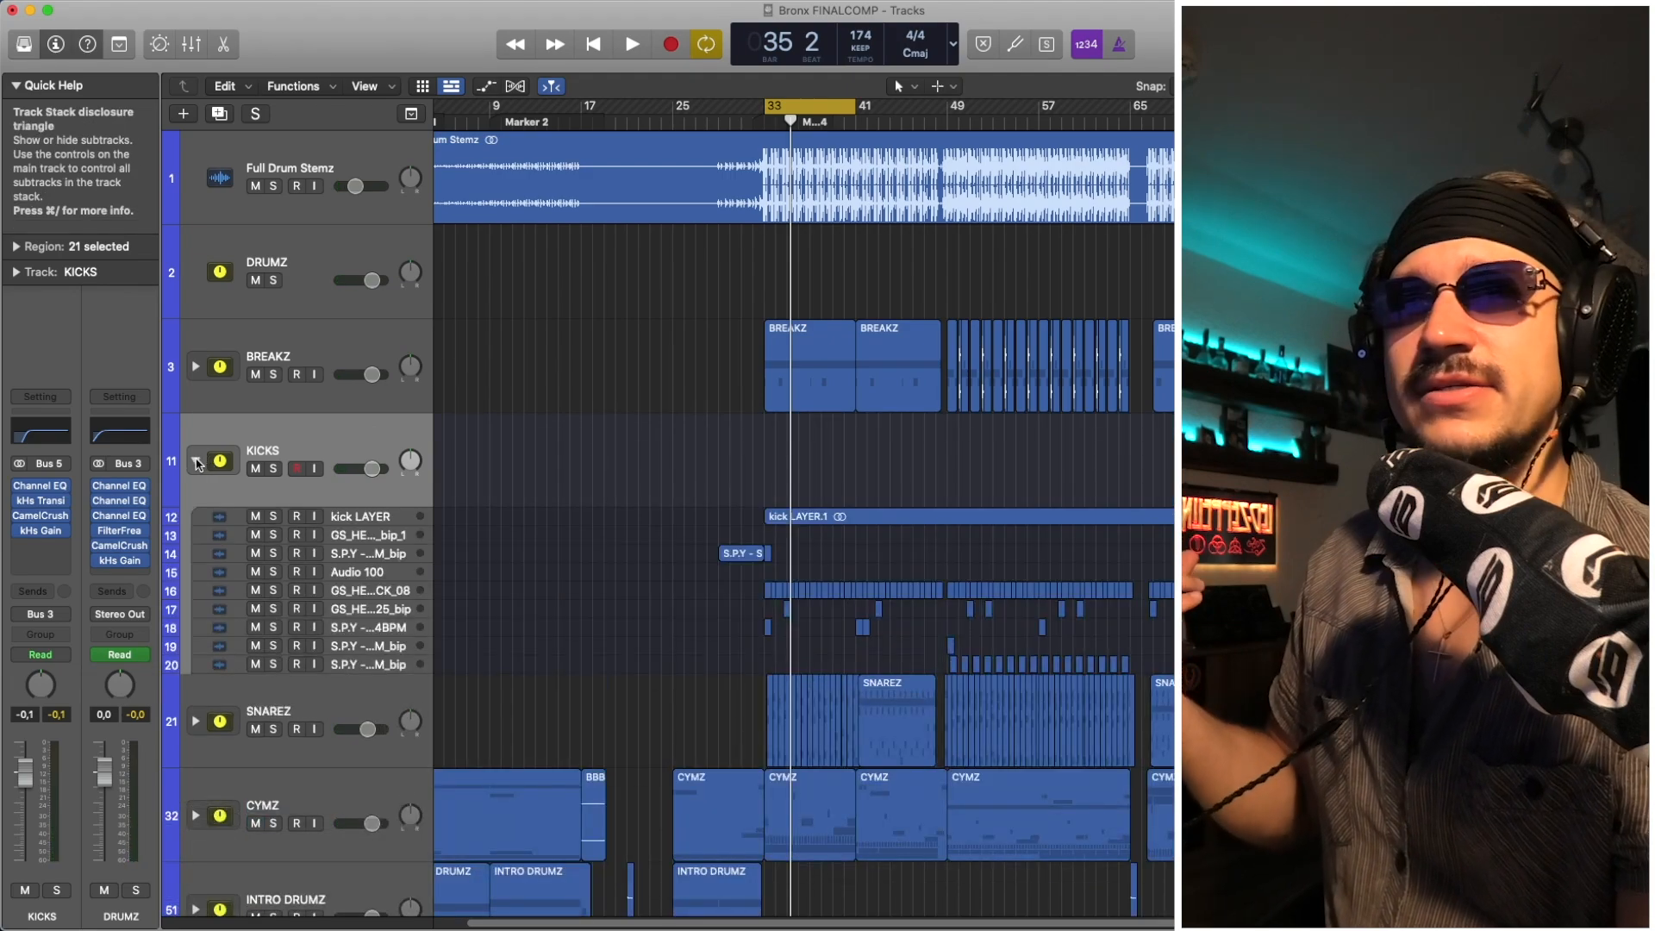
{"action": "left_click", "coordinate": [196, 462]}
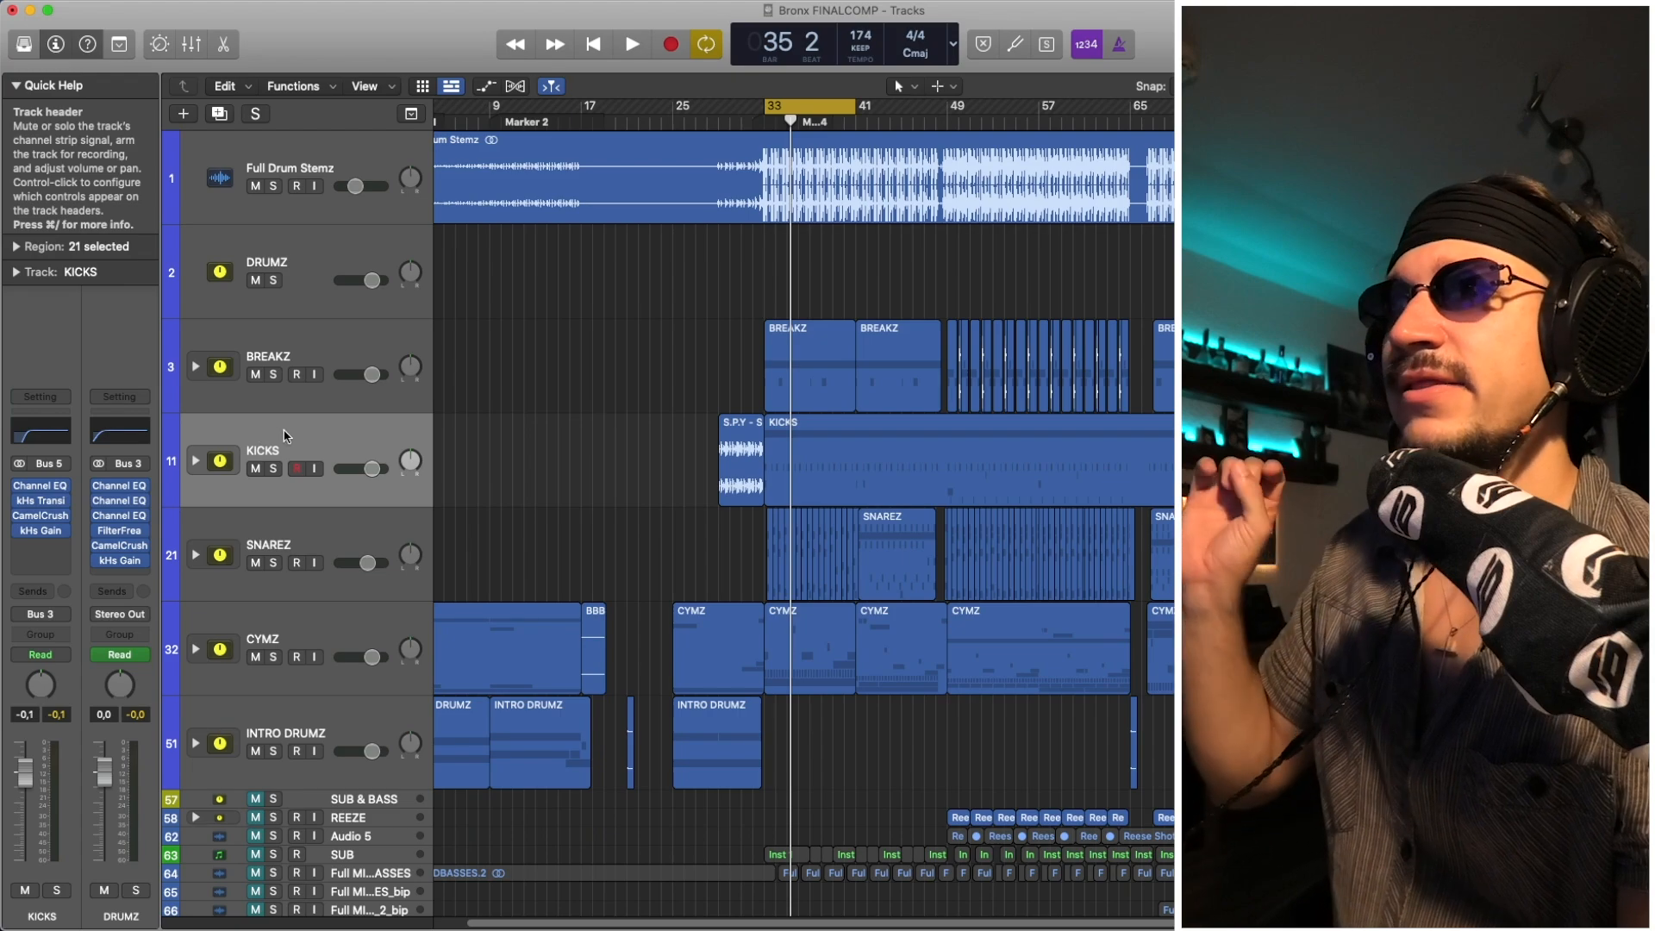
Step: Solo the KICKS stack, play it briefly, and turn its solo off again
{"action": "left_click", "coordinate": [273, 468]}
{"action": "key", "text": "space"}
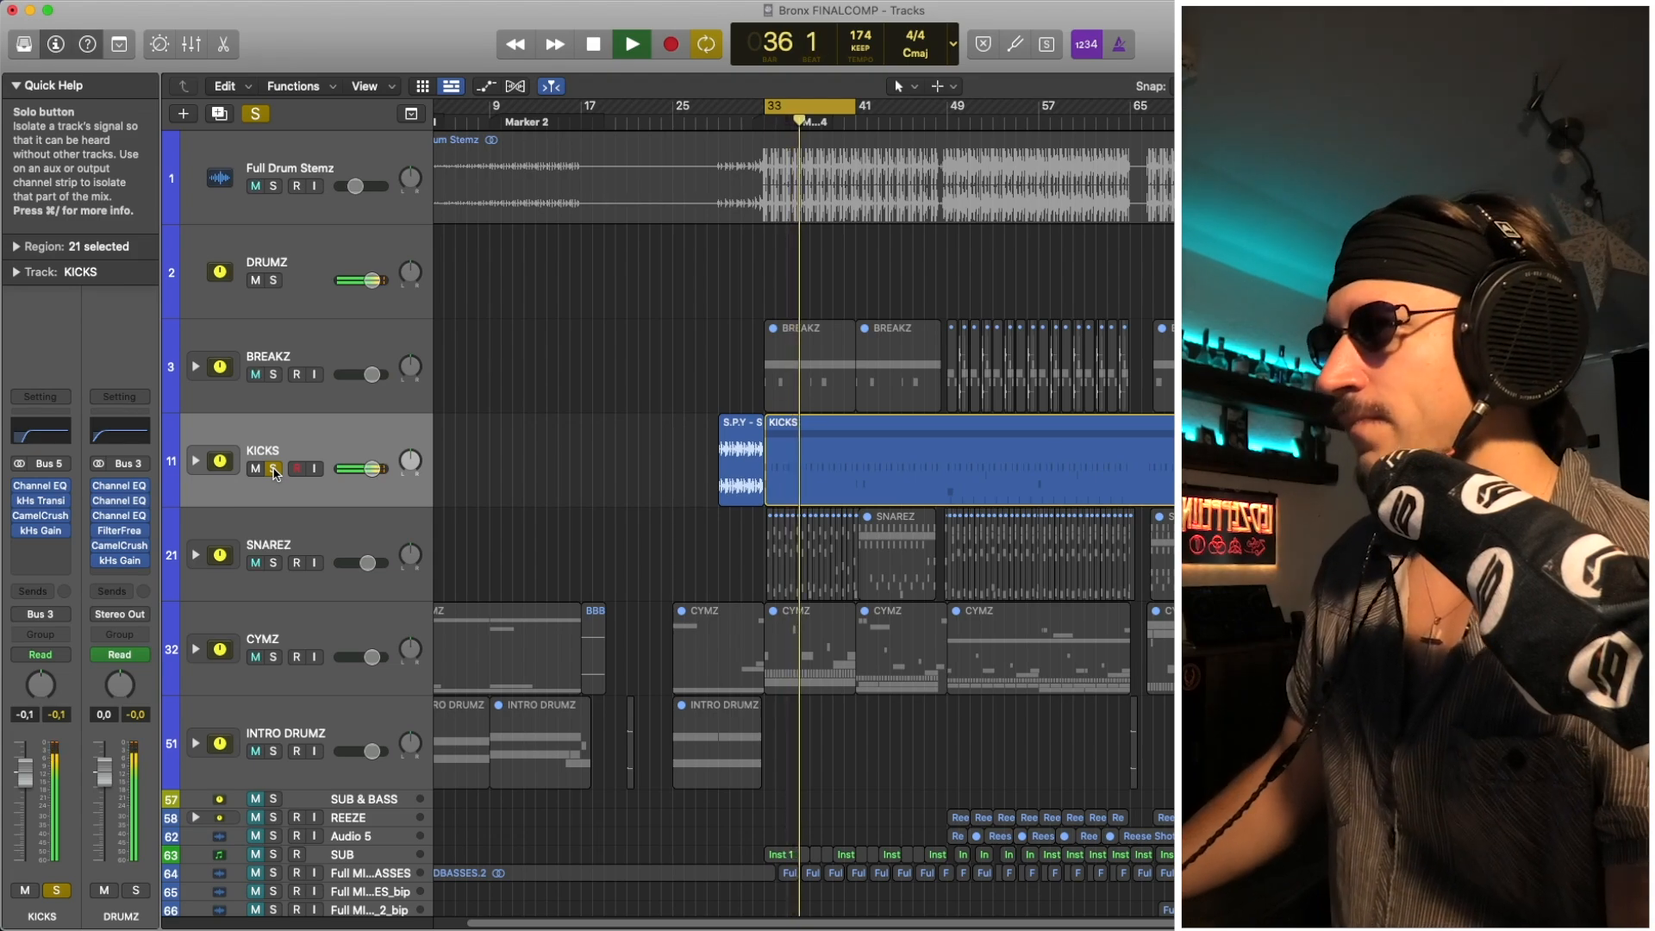
{"action": "key", "text": "space"}
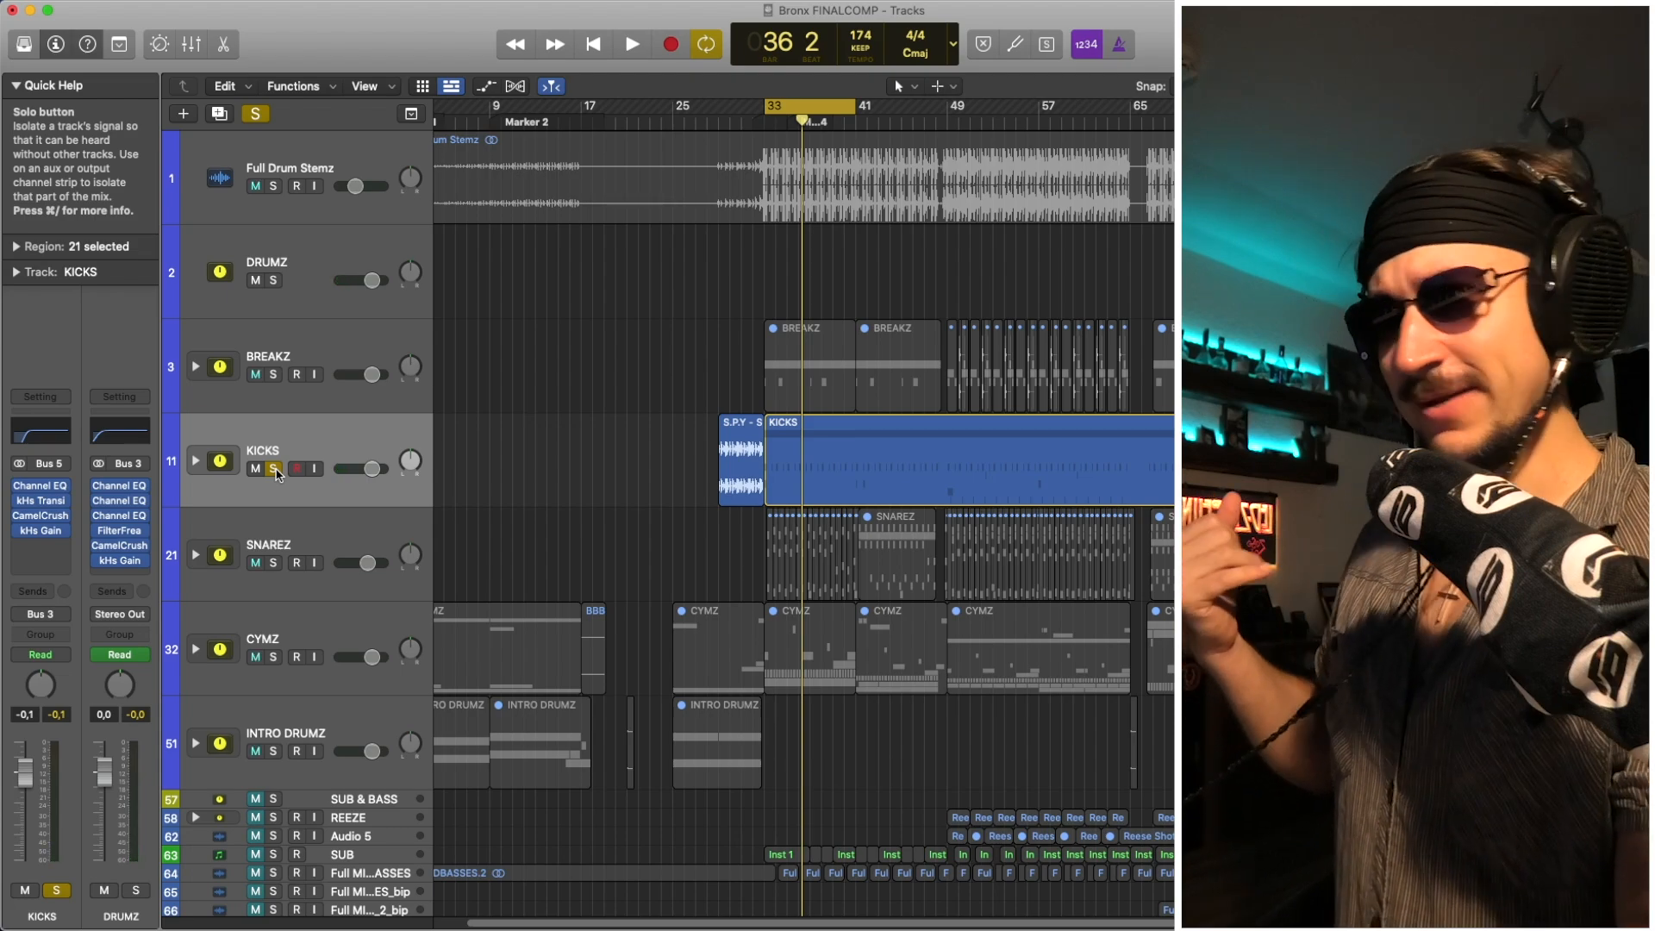
{"action": "left_click", "coordinate": [274, 469]}
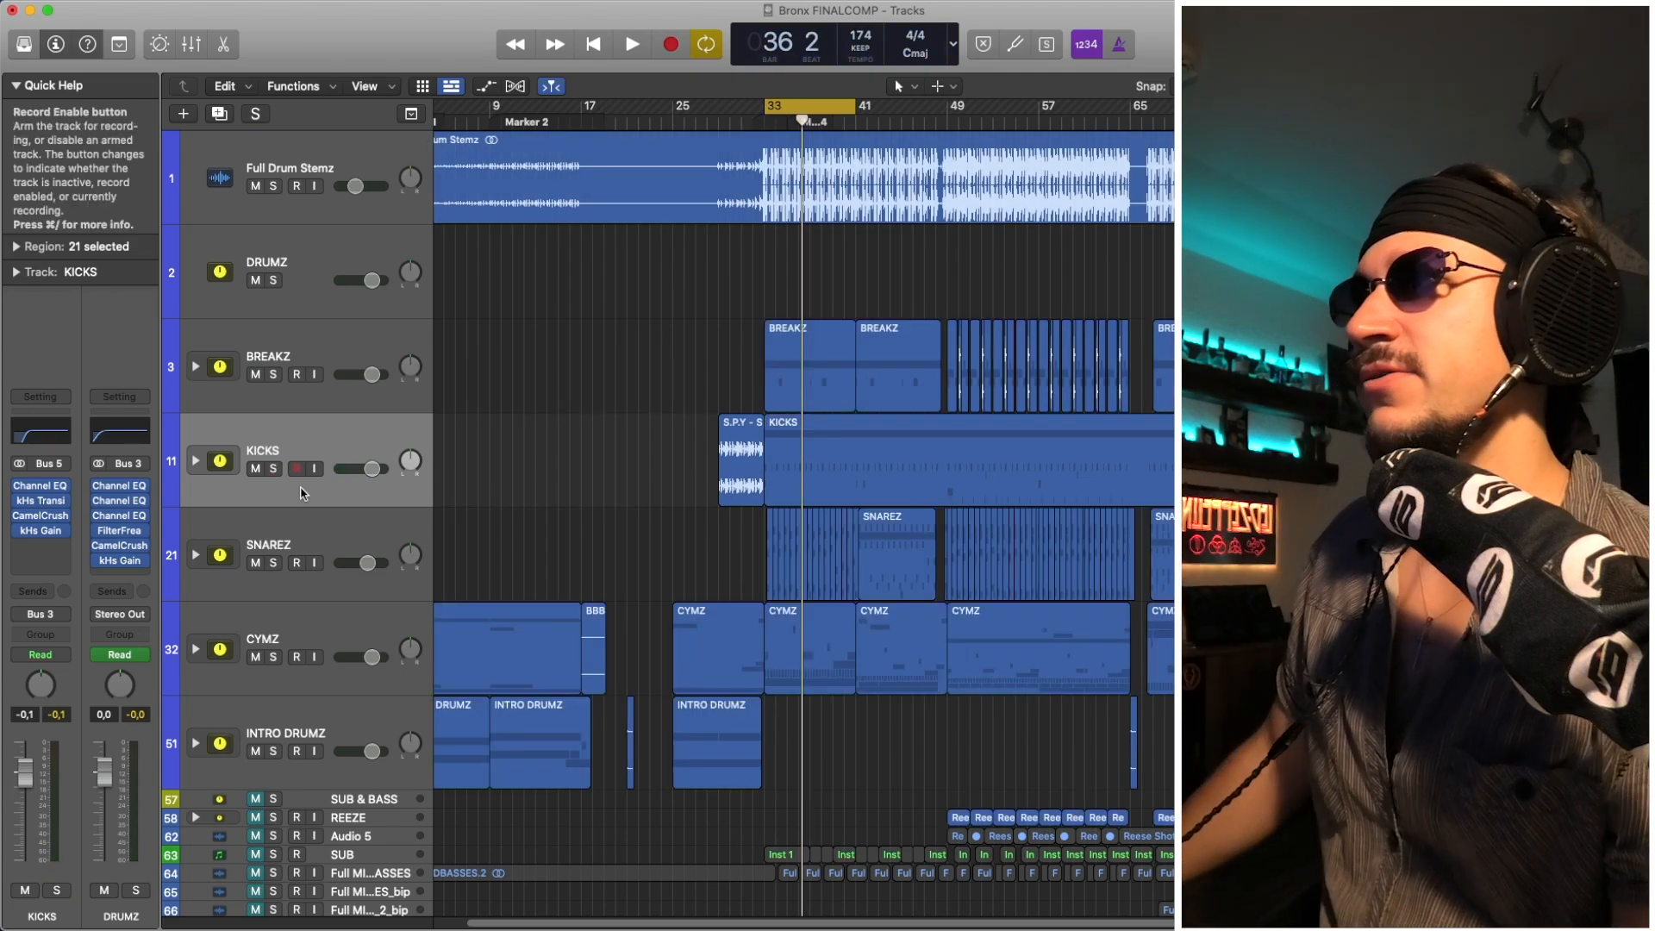
Step: Solo the SNAREZ stack and play it from bar 33
{"action": "left_click", "coordinate": [307, 530]}
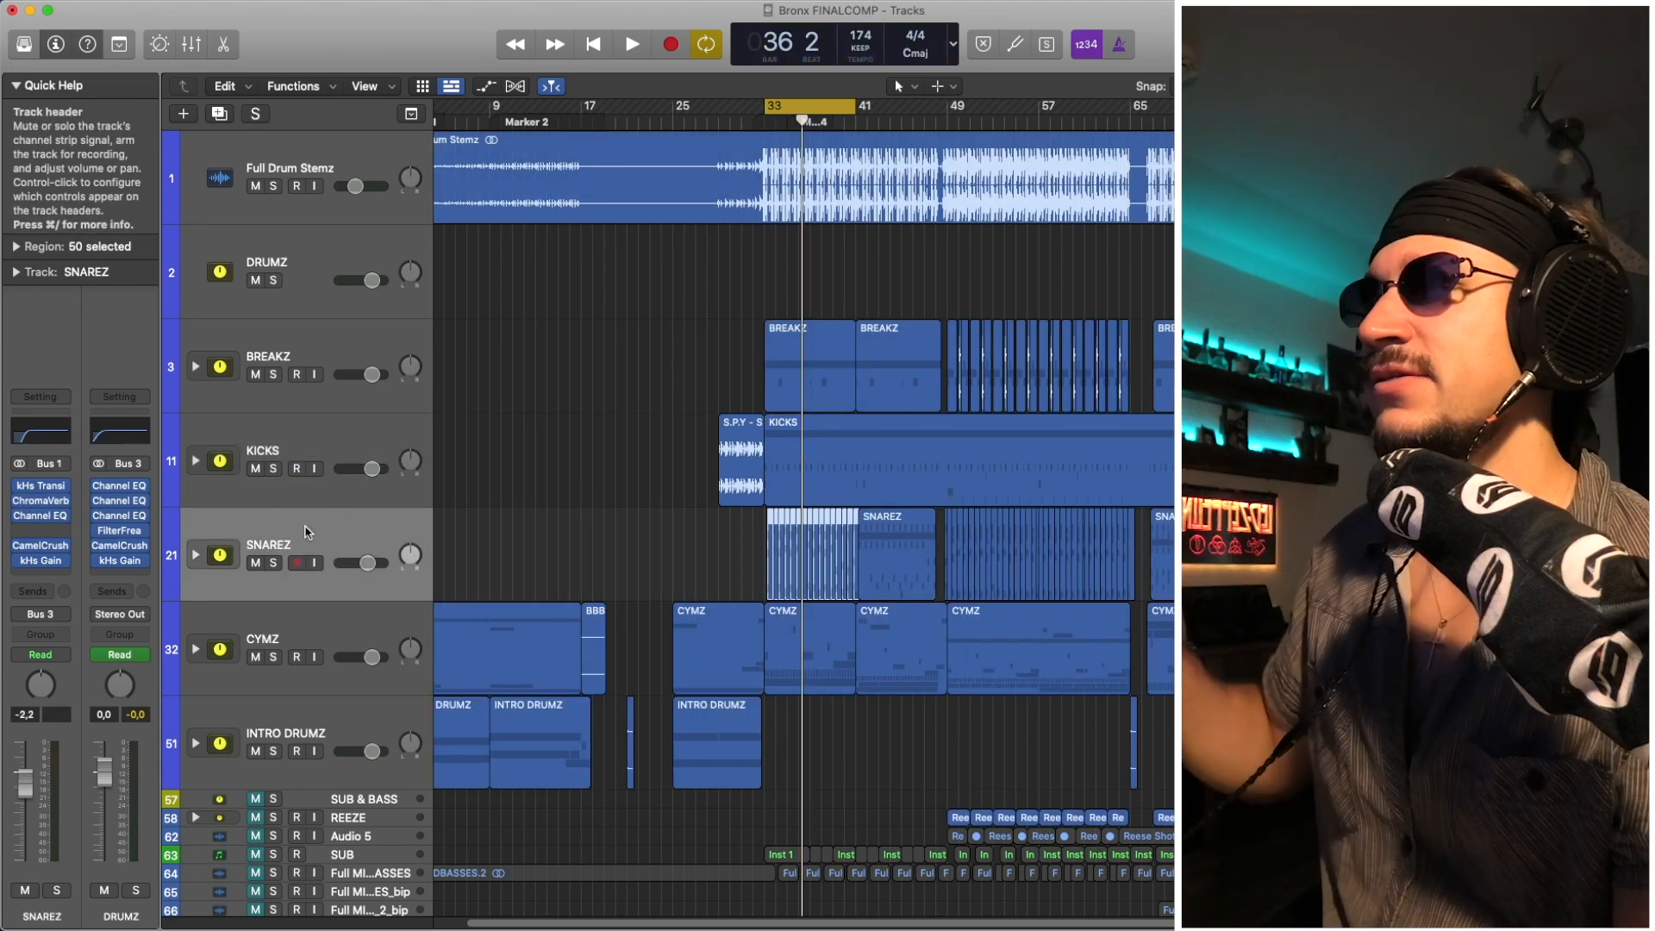
{"action": "left_click", "coordinate": [274, 563]}
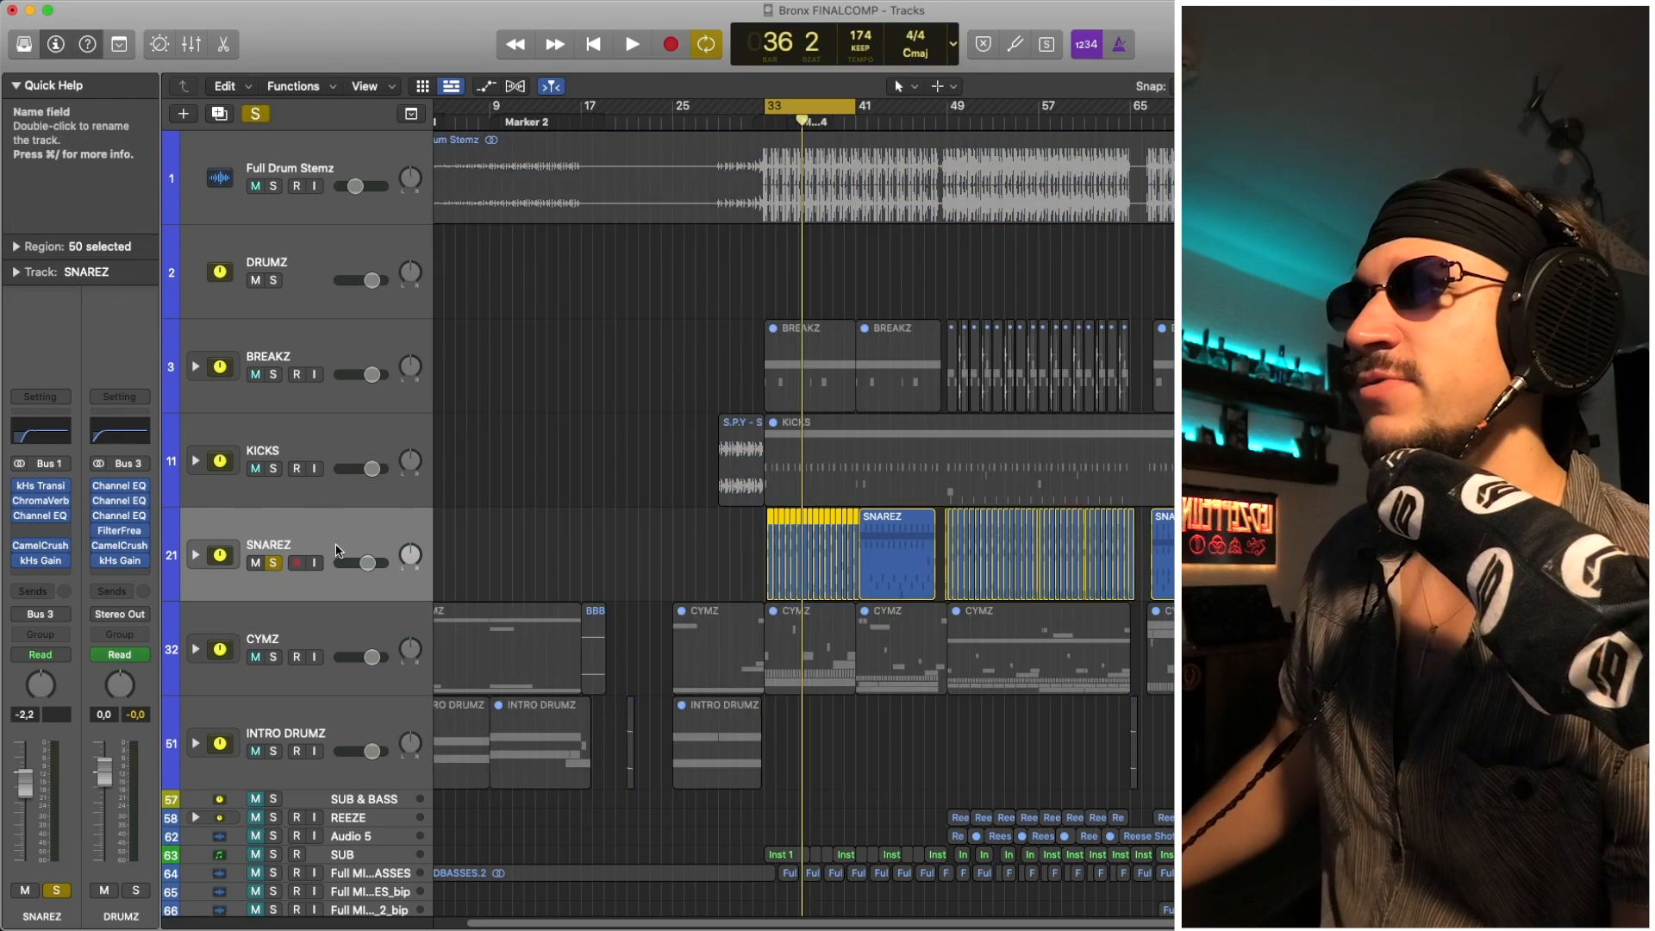
{"action": "key", "text": "space"}
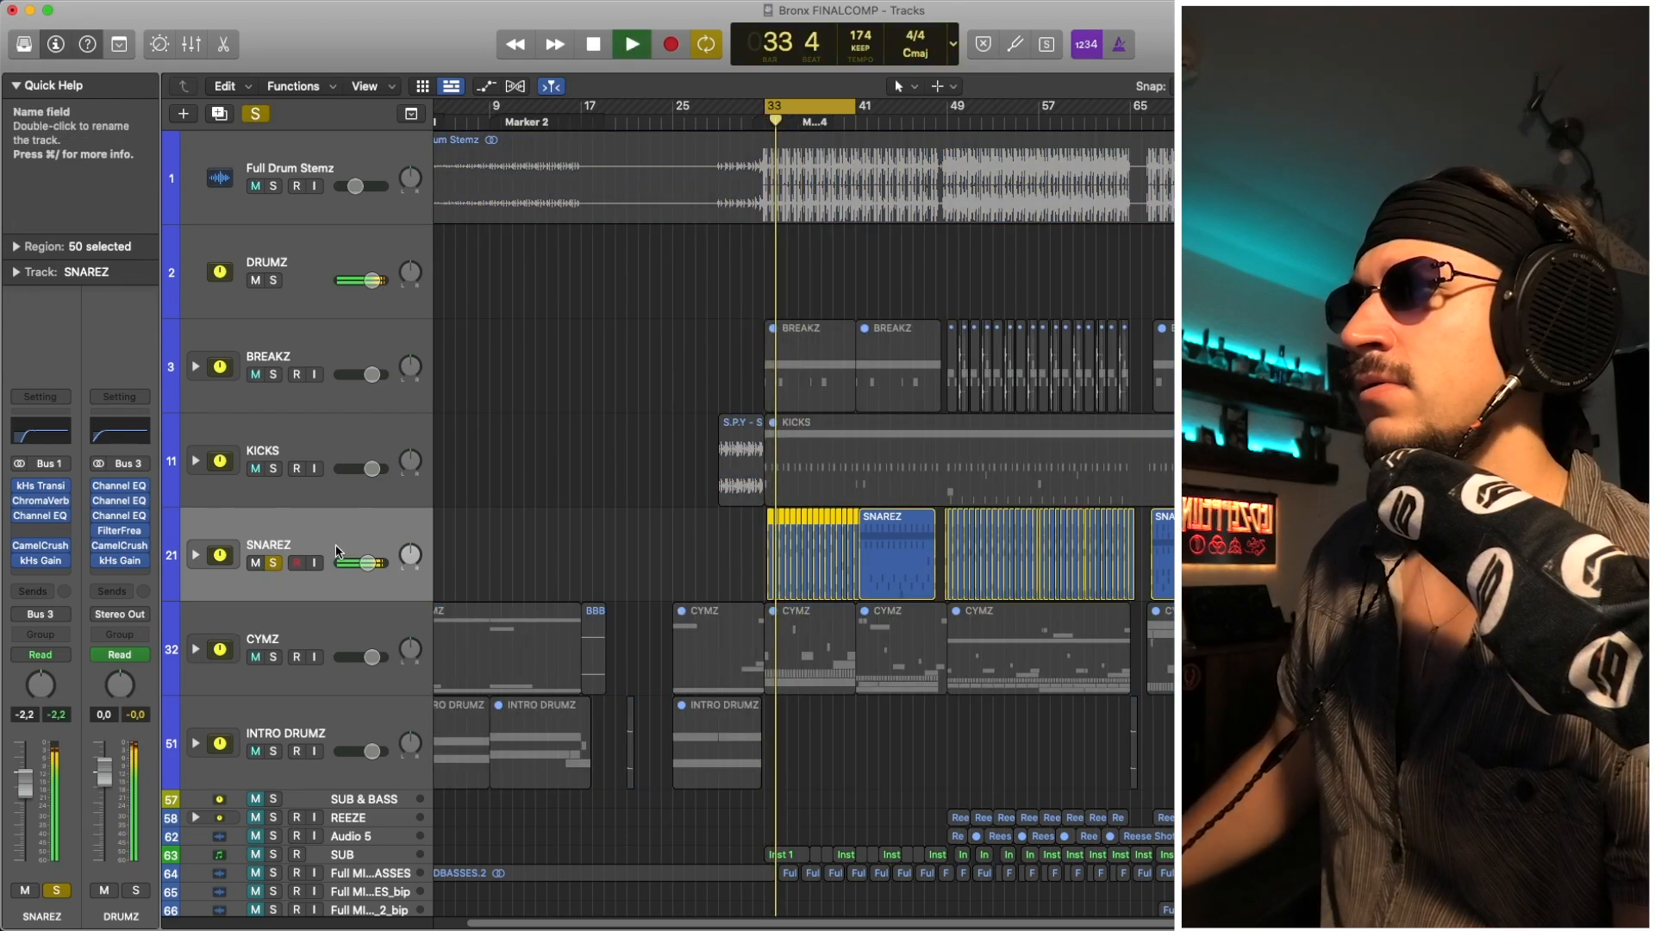
Step: Add the KICKS stack to the solo and play kicks and snares together from bar 33
{"action": "left_click", "coordinate": [273, 468]}
{"action": "left_click", "coordinate": [313, 440]}
{"action": "key", "text": "space"}
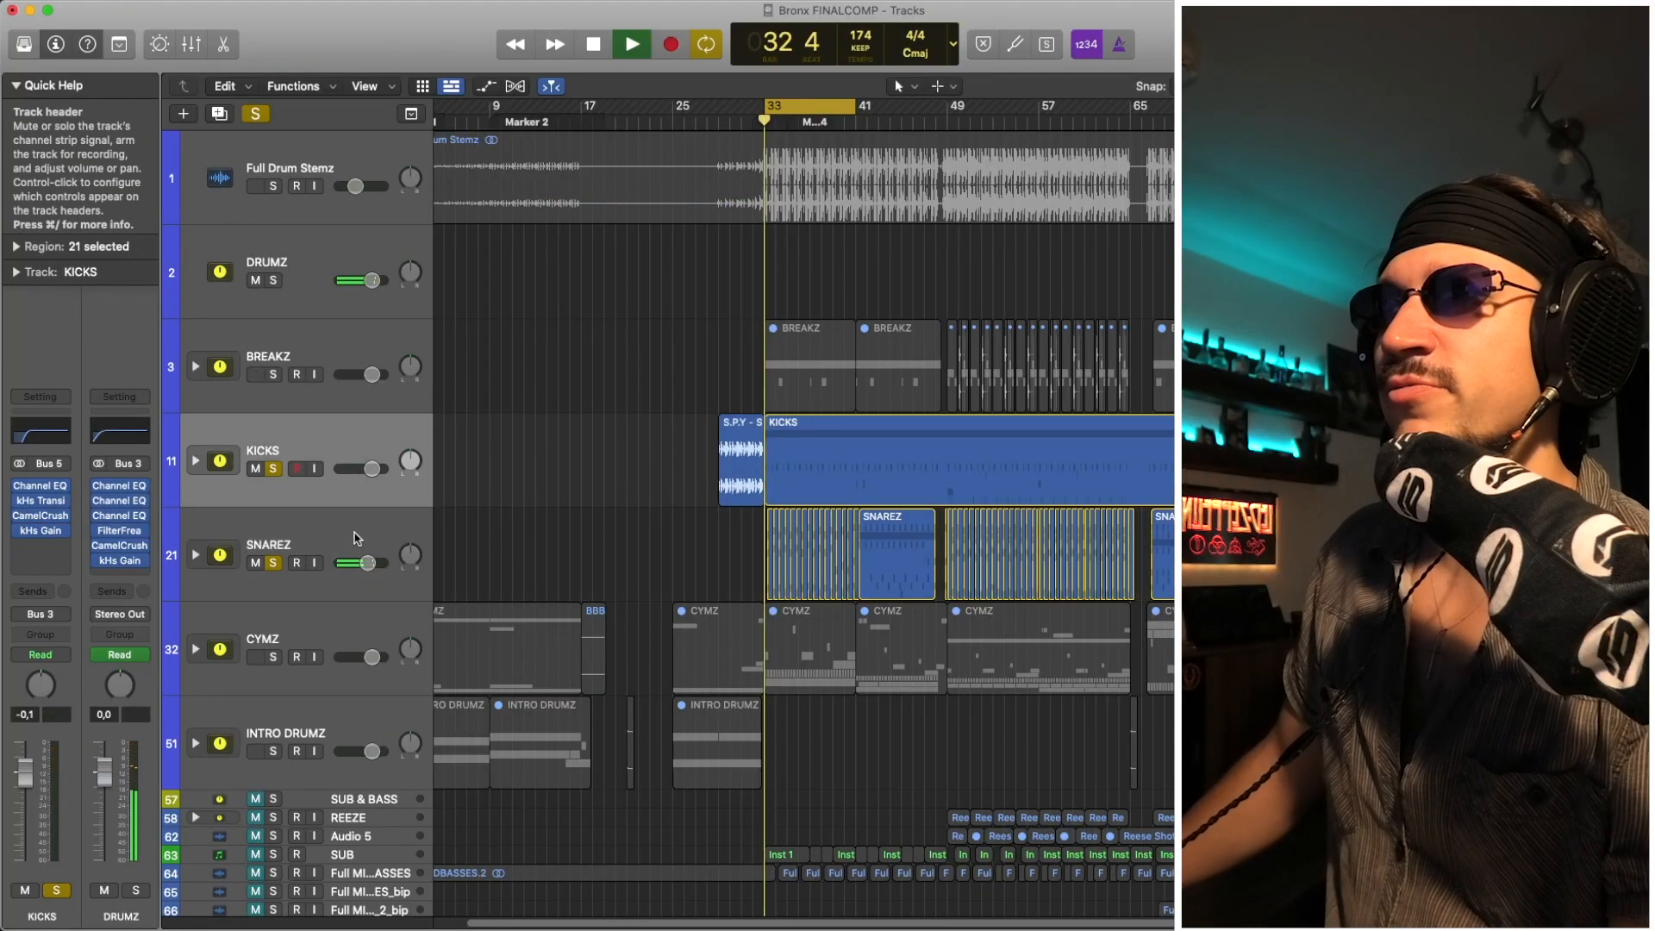
{"action": "key", "text": "space"}
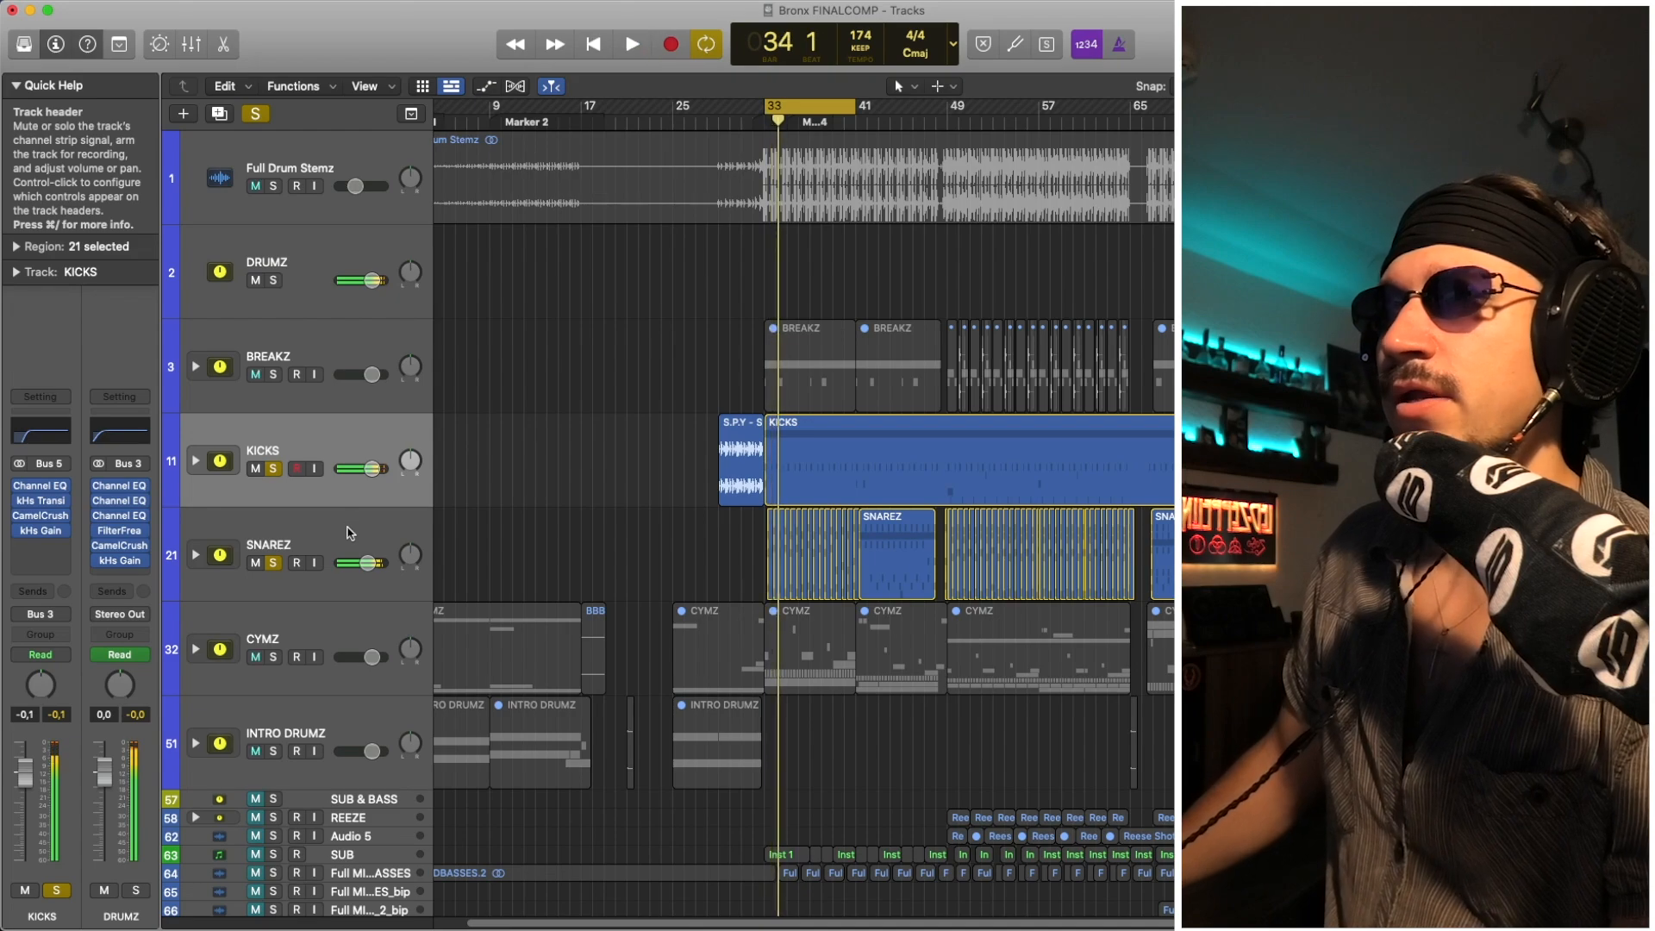
Step: Solo only the CYMZ stack, unsoloing SNAREZ and KICKS, and listen to the cymbals
{"action": "left_click", "coordinate": [350, 532]}
{"action": "left_click", "coordinate": [284, 643]}
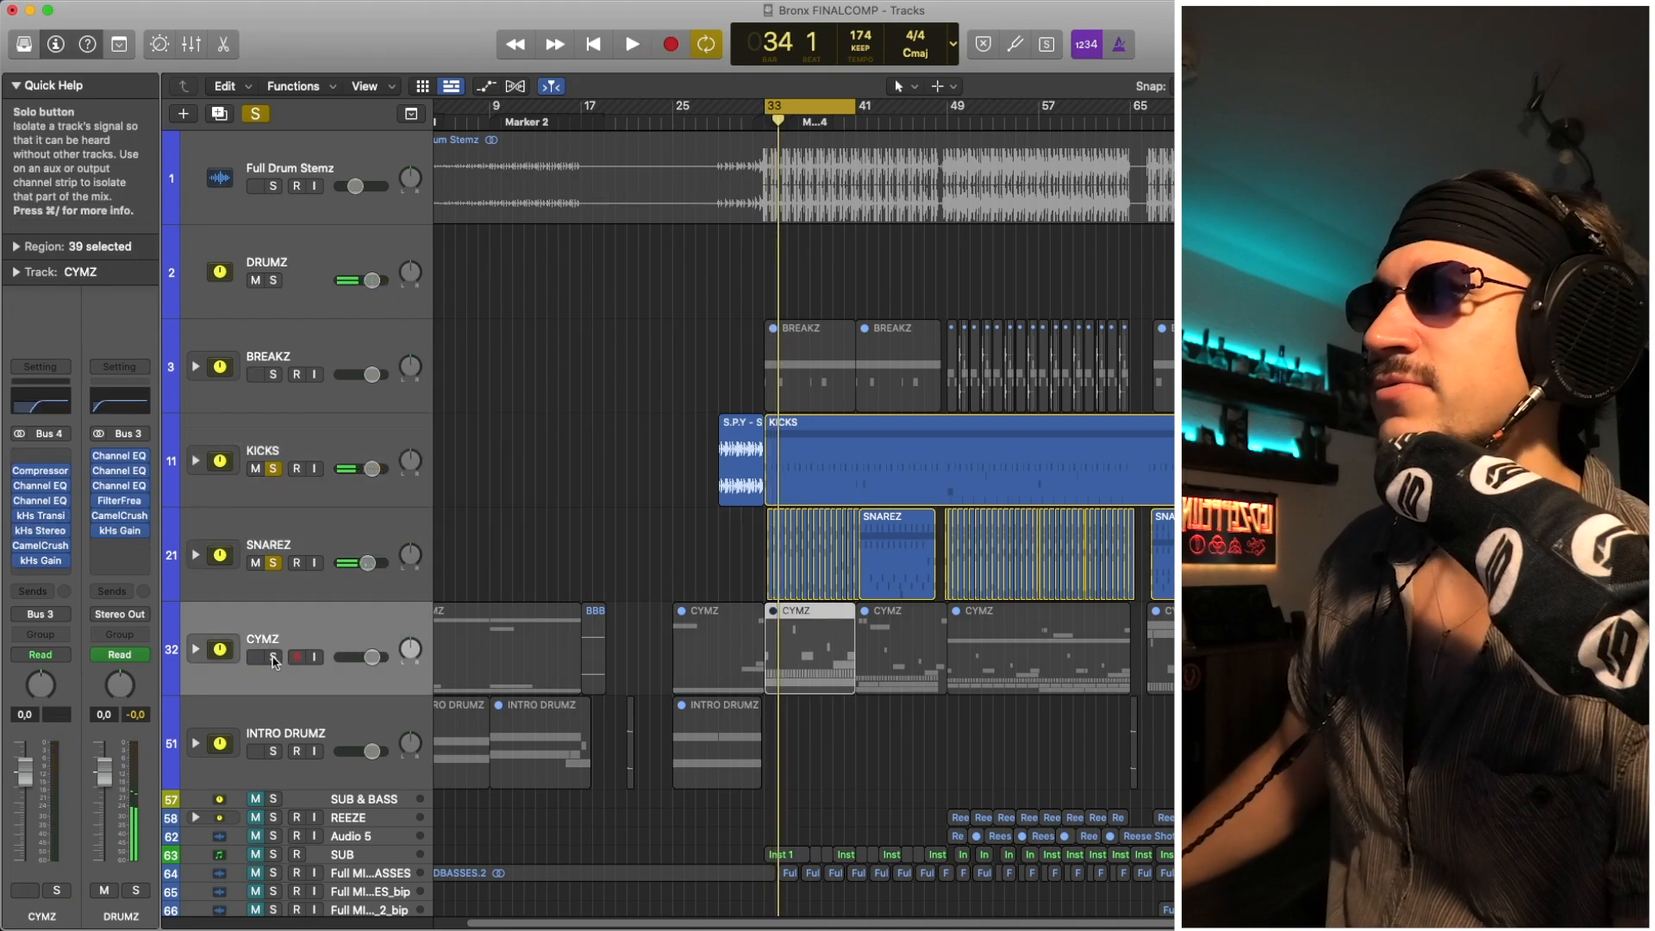
{"action": "left_click", "coordinate": [273, 657]}
{"action": "left_click", "coordinate": [274, 563]}
{"action": "left_click", "coordinate": [273, 468]}
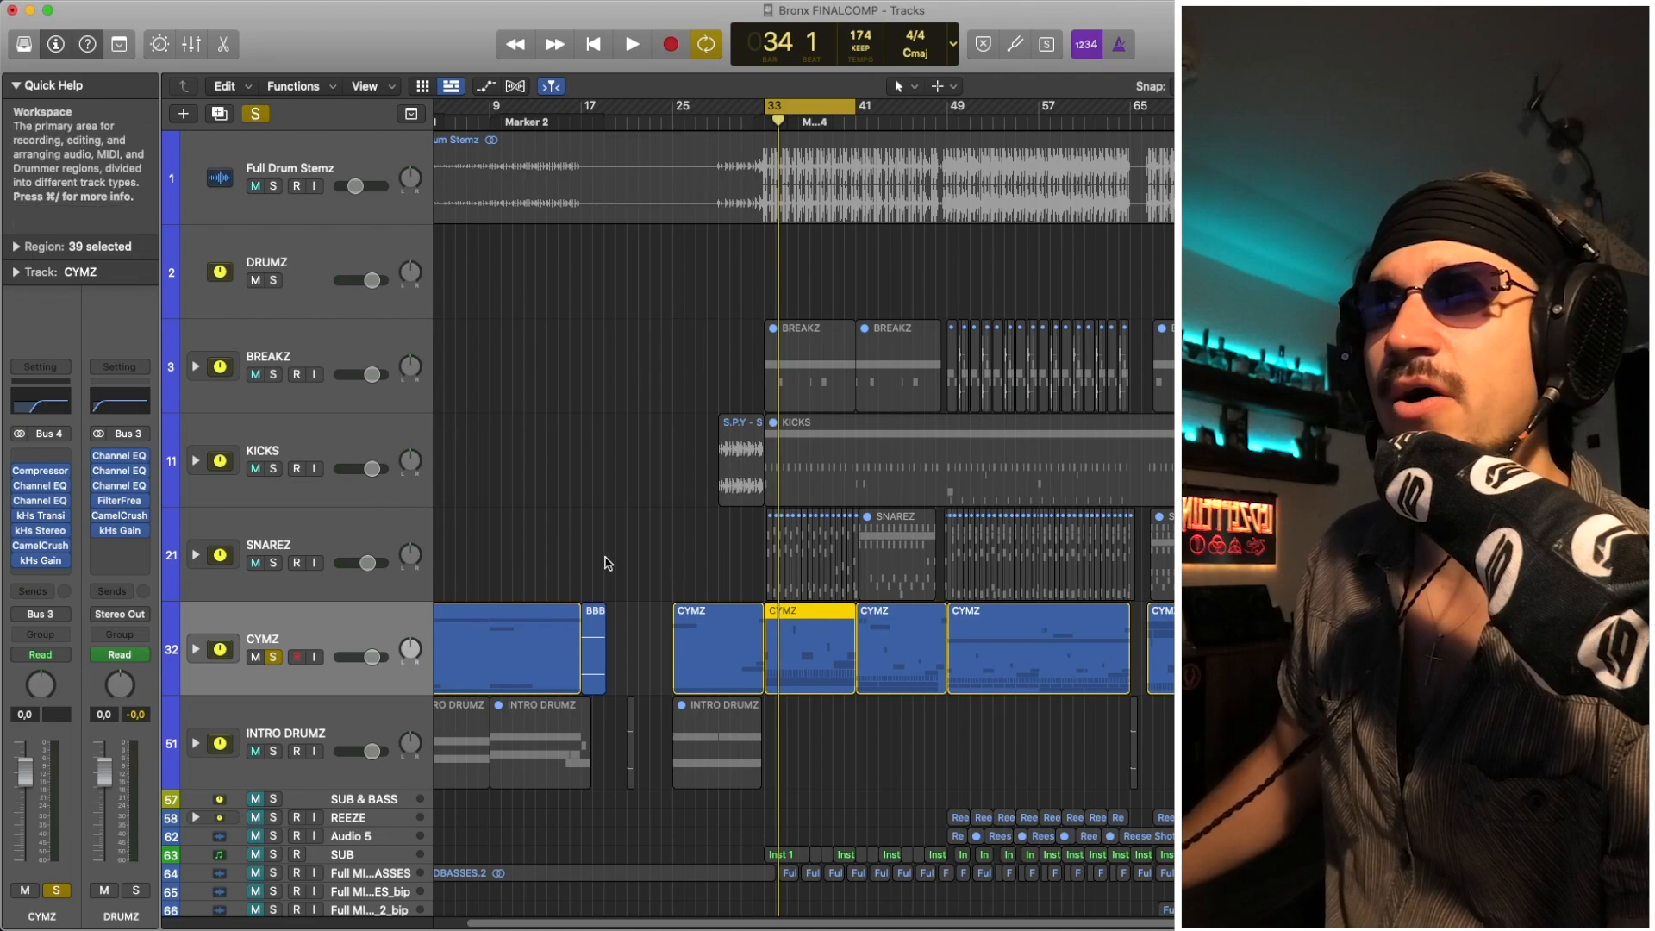
{"action": "scroll", "coordinate": [608, 565], "scroll_direction": "down", "scroll_amount": 2}
{"action": "key", "text": "space"}
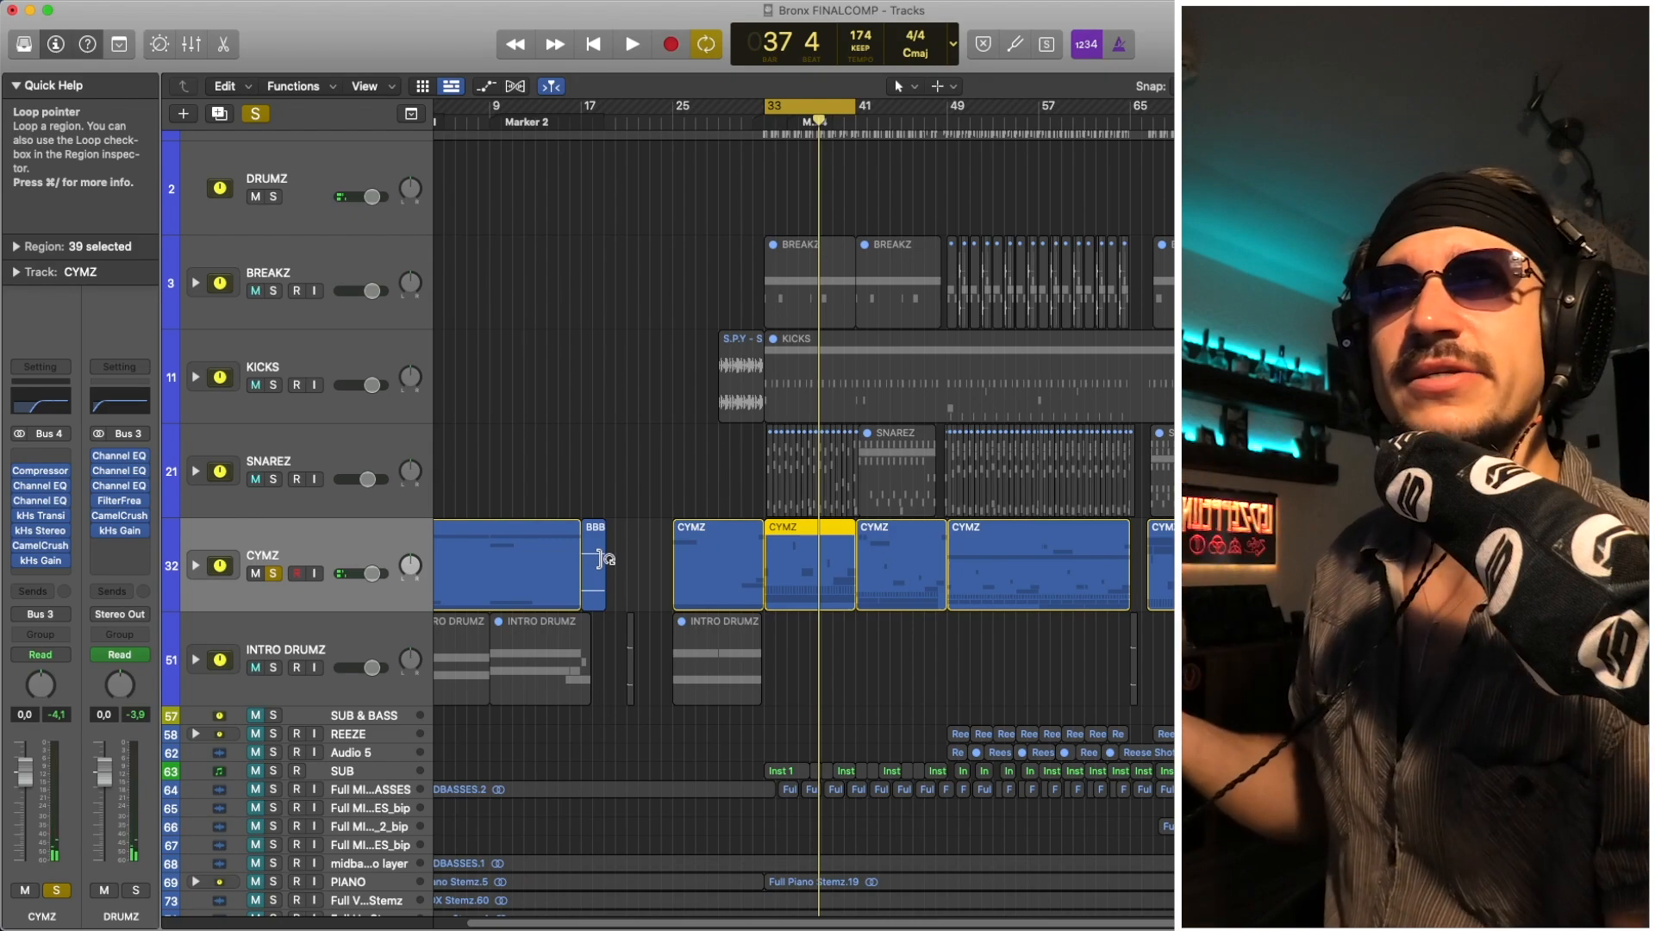
{"action": "scroll", "coordinate": [604, 559], "scroll_direction": "up", "scroll_amount": 2}
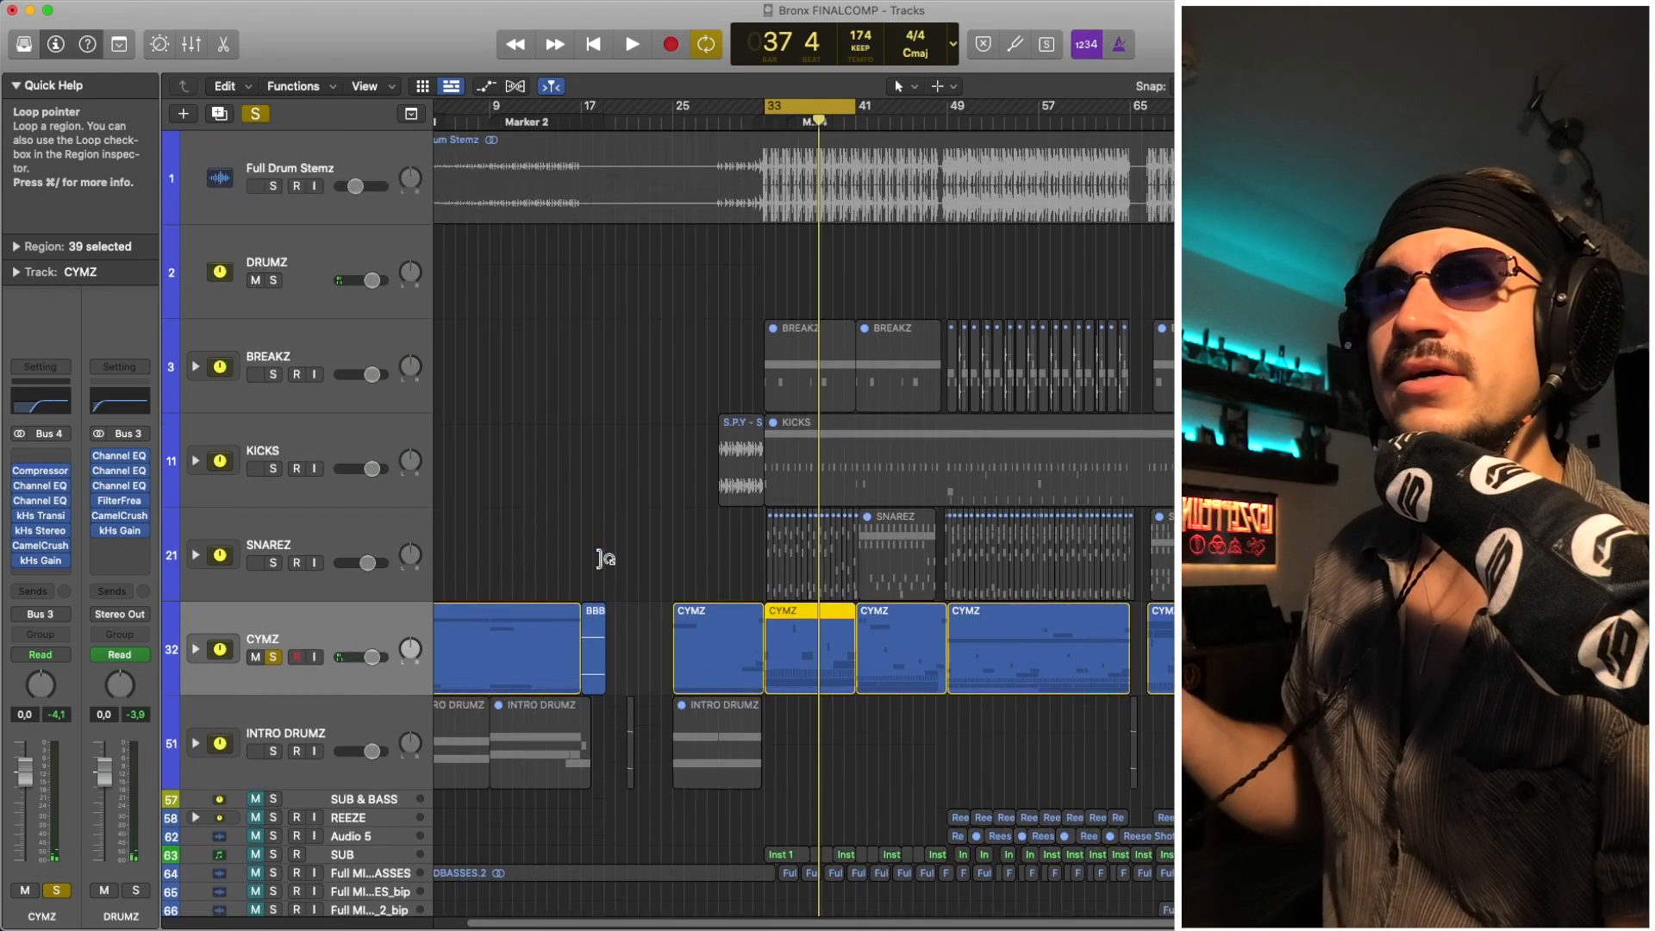
Step: Solo the BREAKZ stack instead of CYMZ, move the cycle range to start at bar 49, and play the breaks
{"action": "left_click", "coordinate": [273, 374]}
{"action": "left_click", "coordinate": [273, 657]}
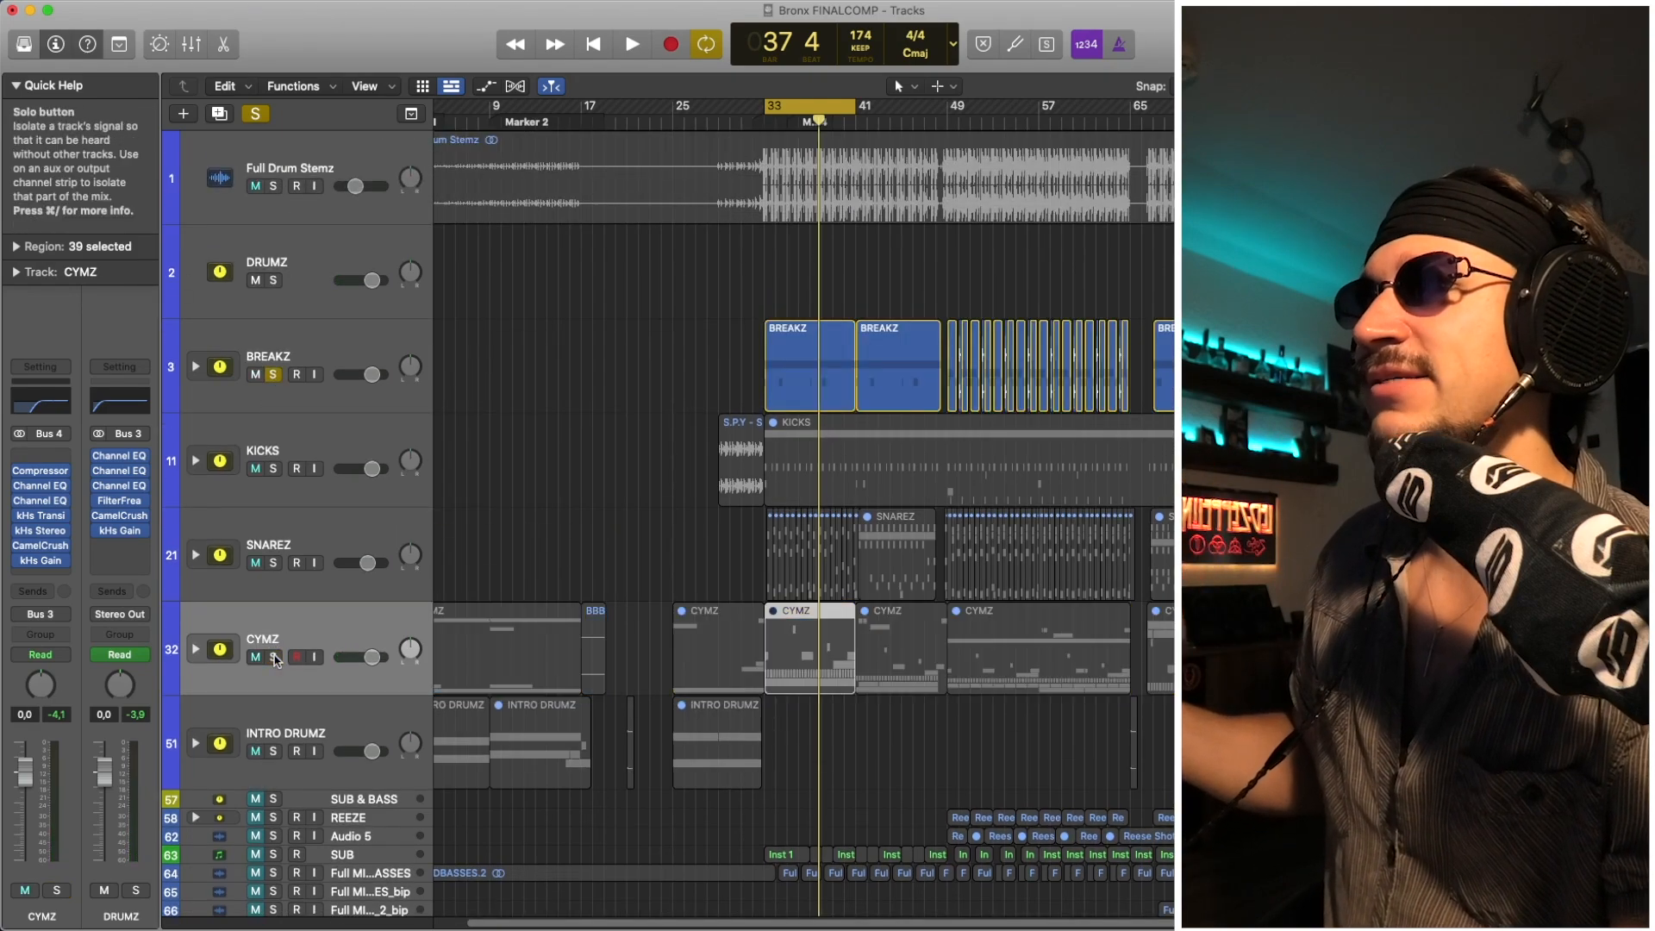
{"action": "left_click", "coordinate": [335, 349]}
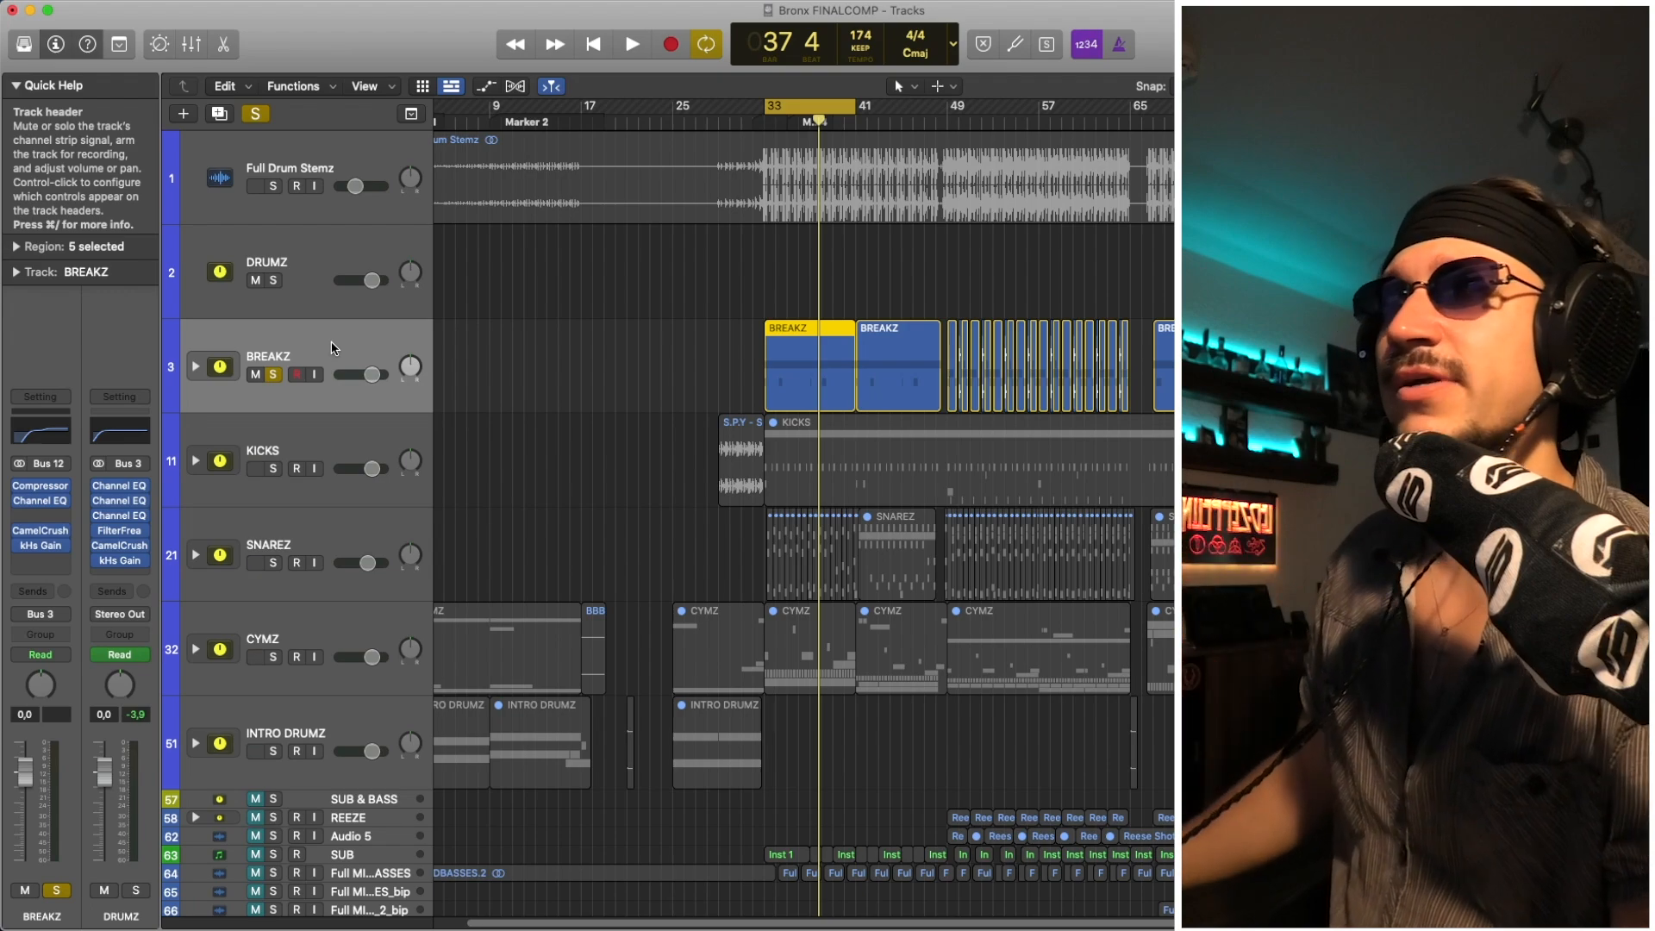
{"action": "left_click", "coordinate": [956, 112]}
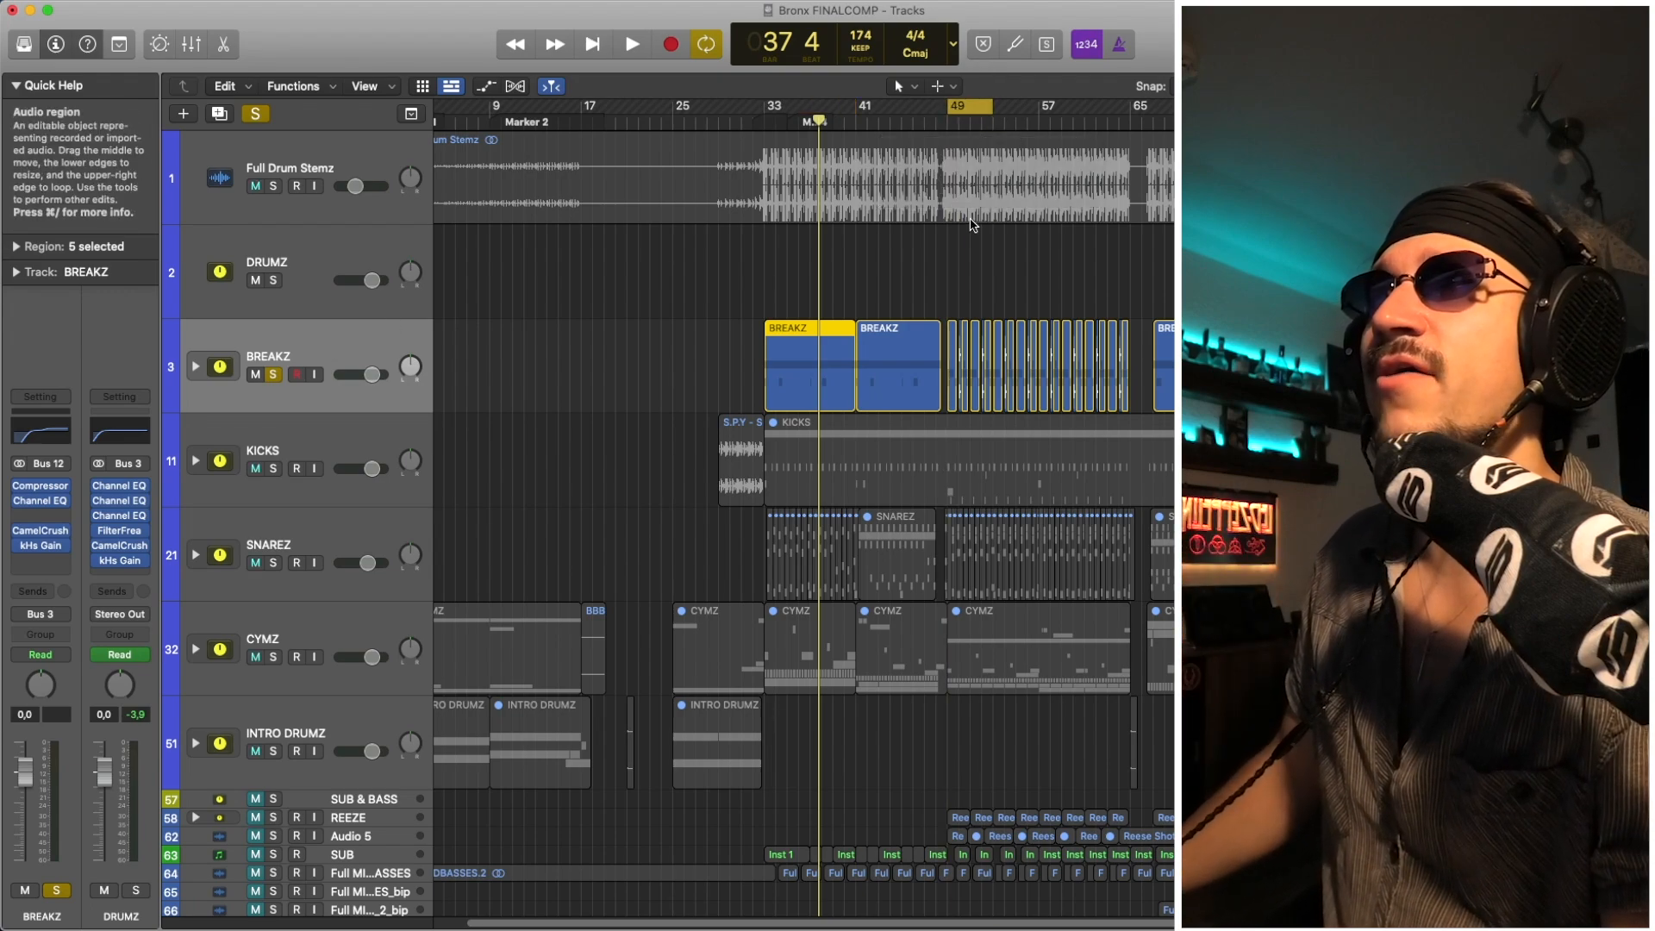
{"action": "key", "text": "space"}
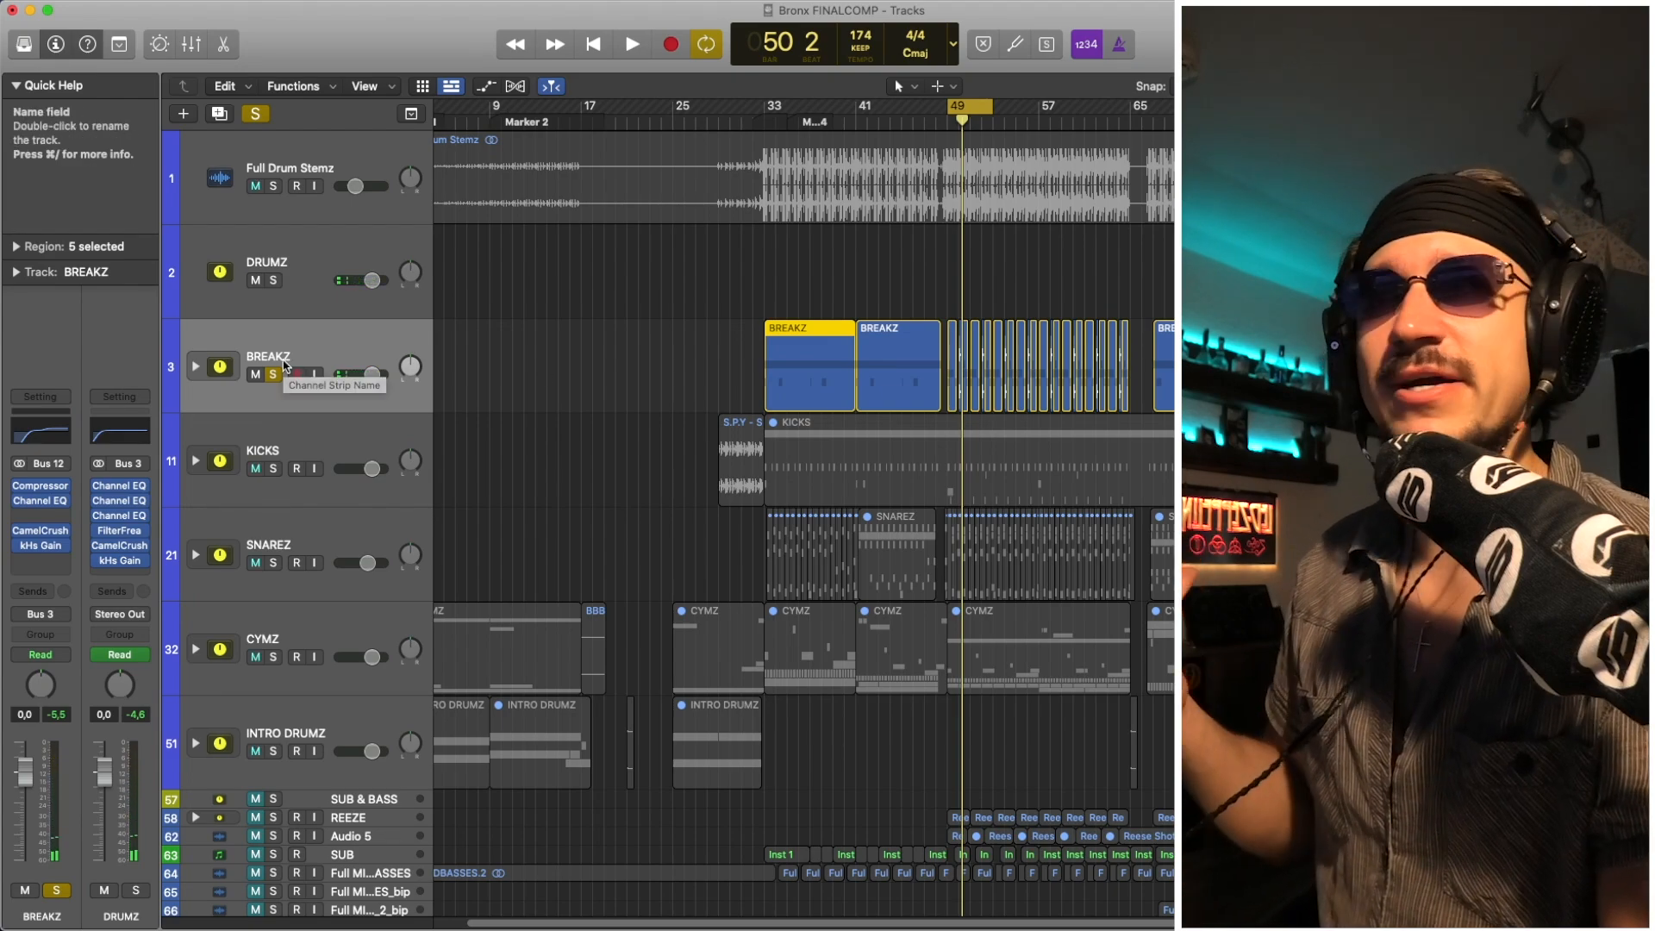
Step: Expand the BREAKZ stack to view its layers, play them from bar 49, and collapse the stack
{"action": "left_click", "coordinate": [195, 368]}
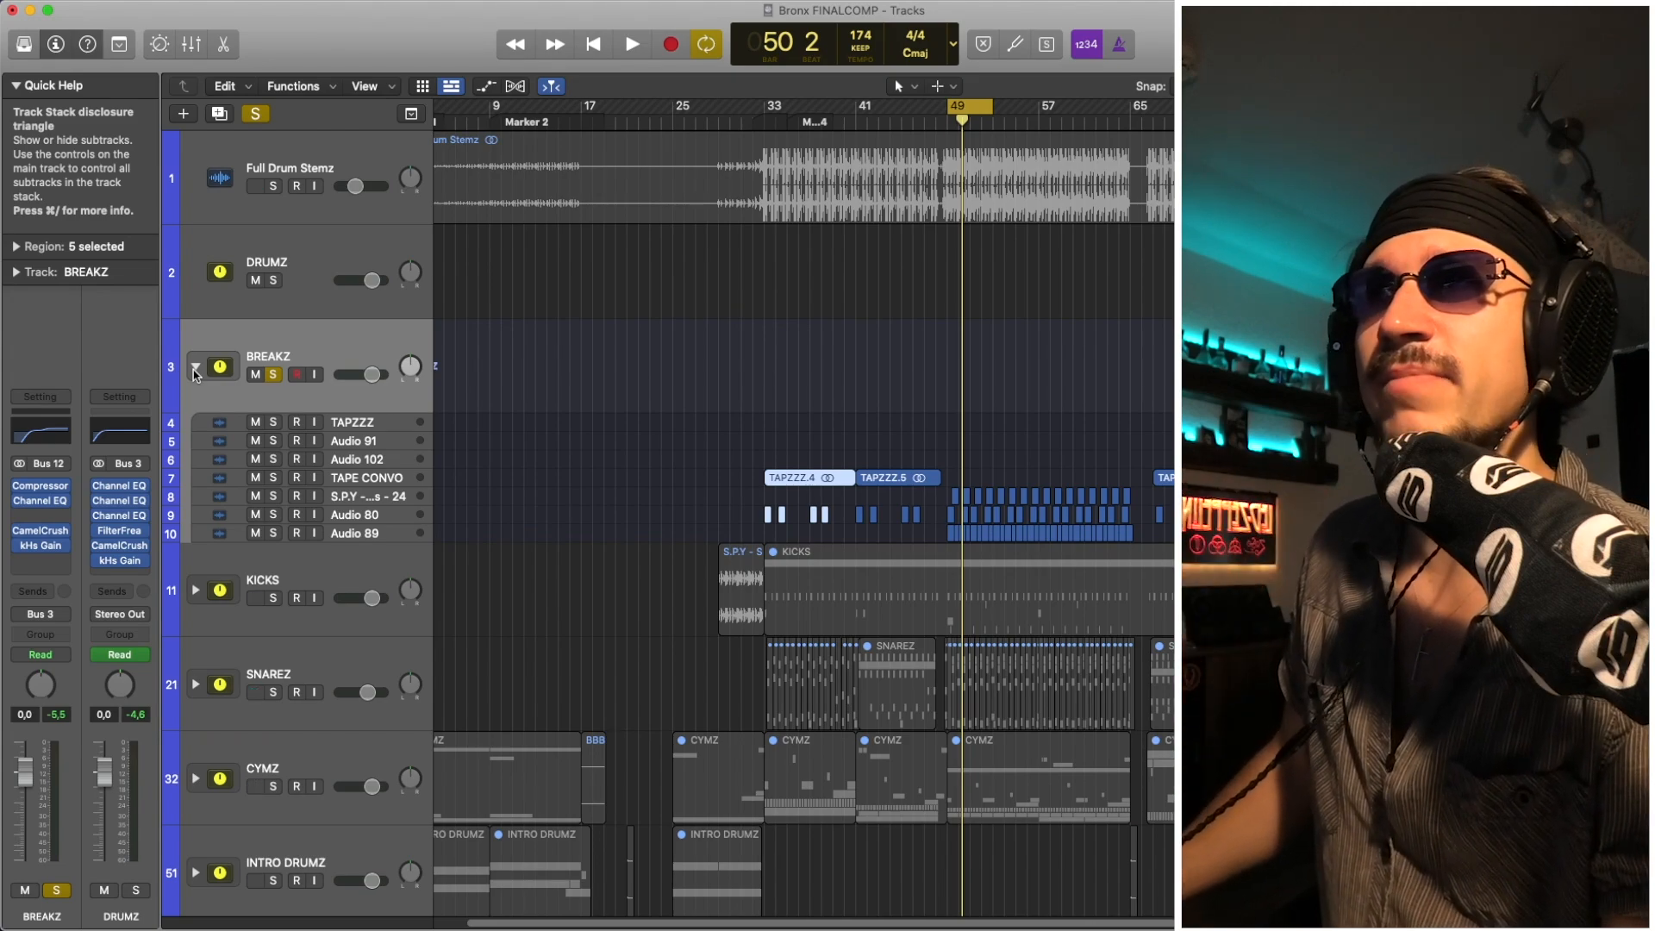
{"action": "key", "text": "space"}
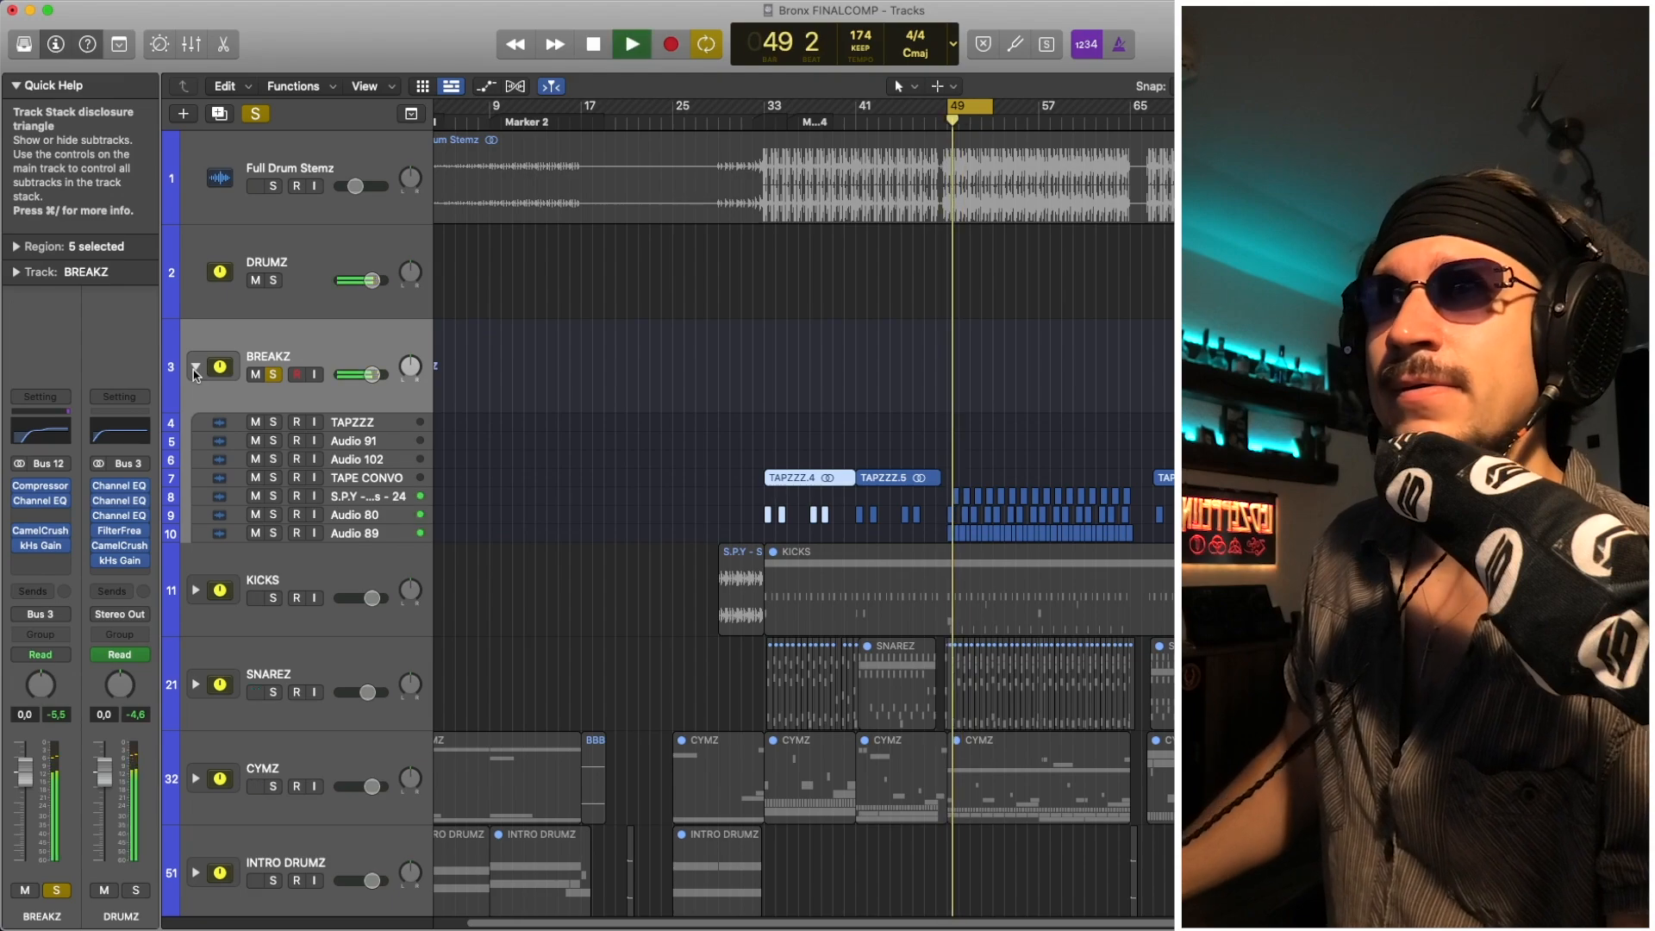
{"action": "key", "text": "space"}
{"action": "left_click", "coordinate": [196, 369]}
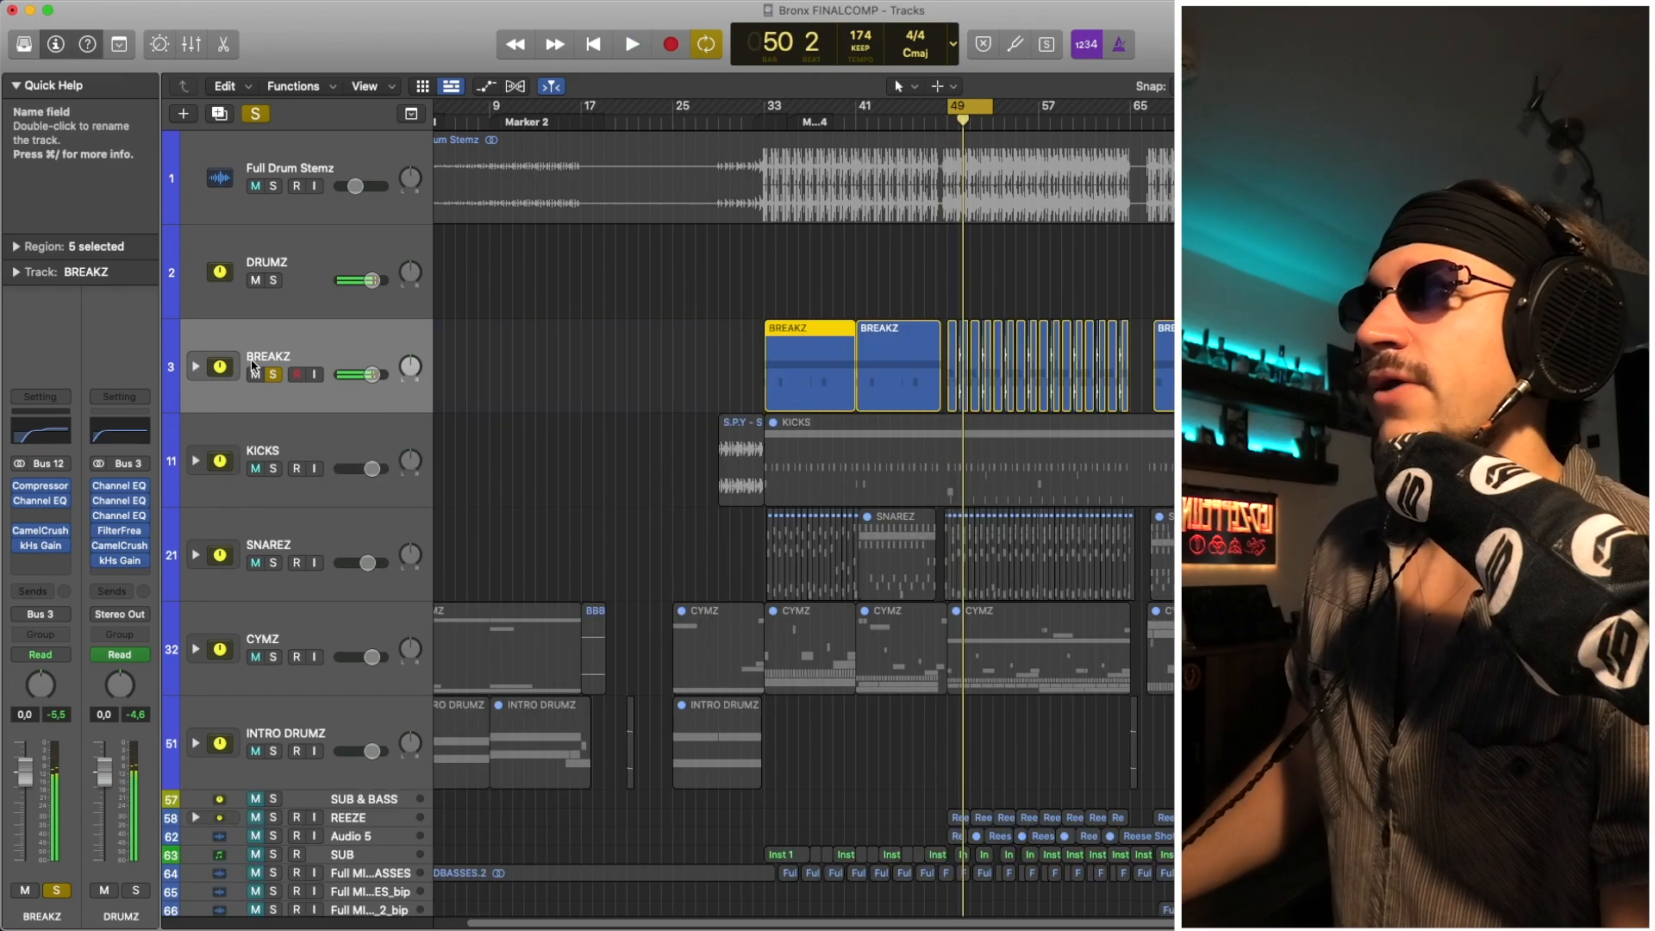
Step: Open two Channel EQ plug-ins on the CYMZ stack to examine their low-cut curves, and close them
{"action": "left_click", "coordinate": [278, 653]}
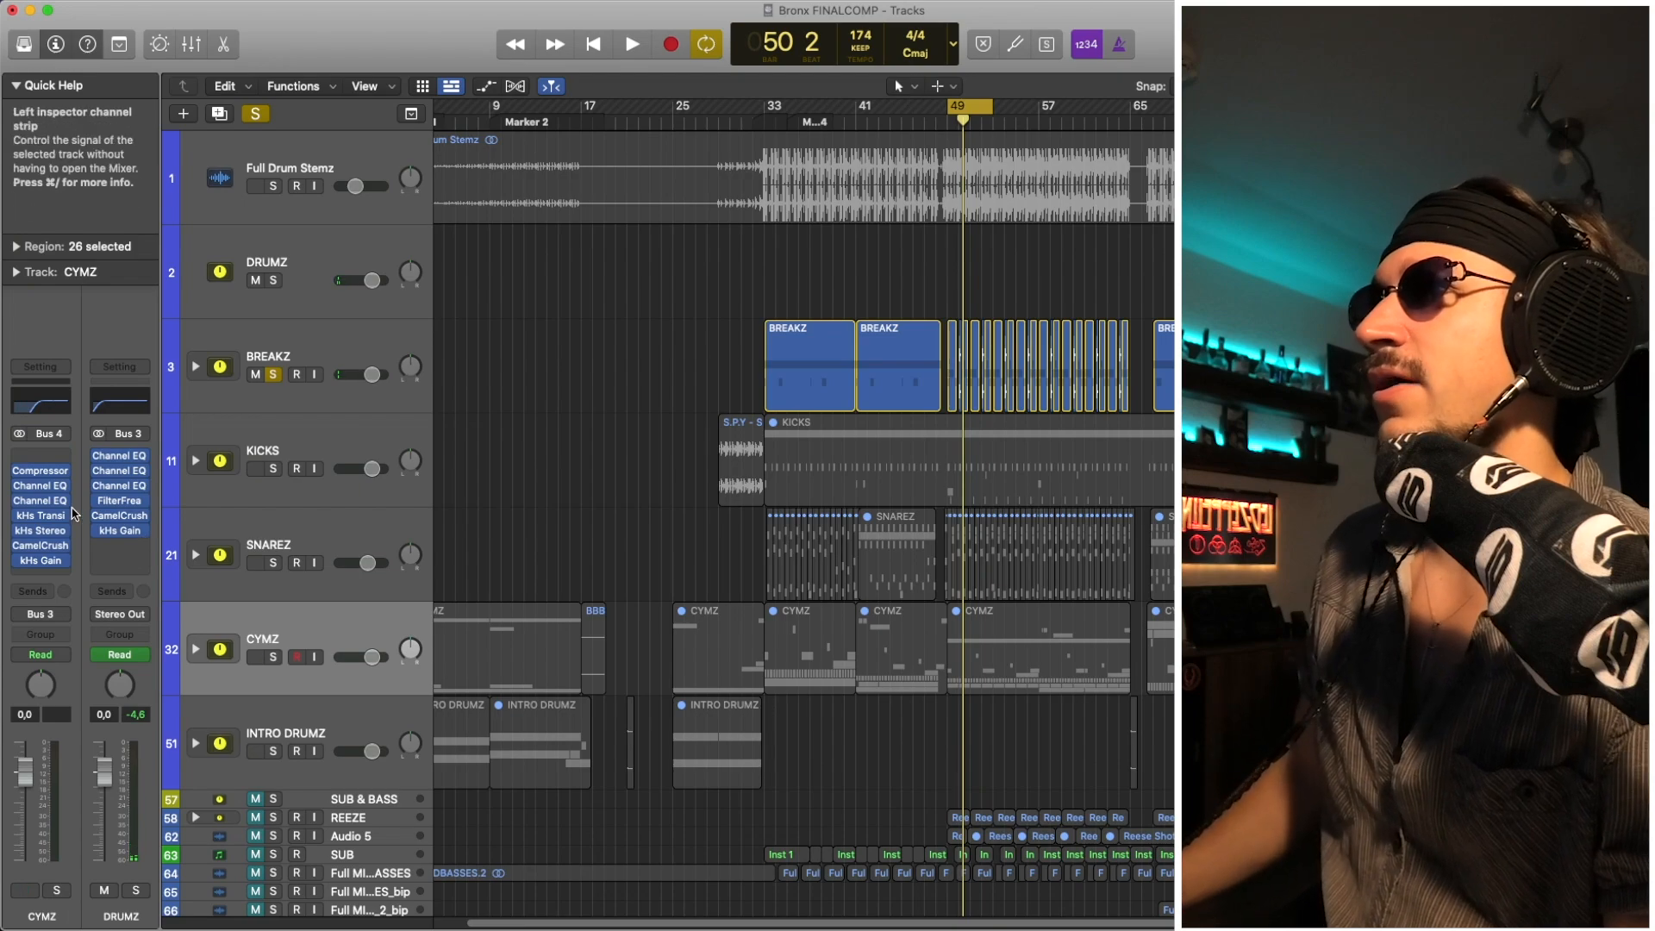
{"action": "left_click", "coordinate": [41, 502]}
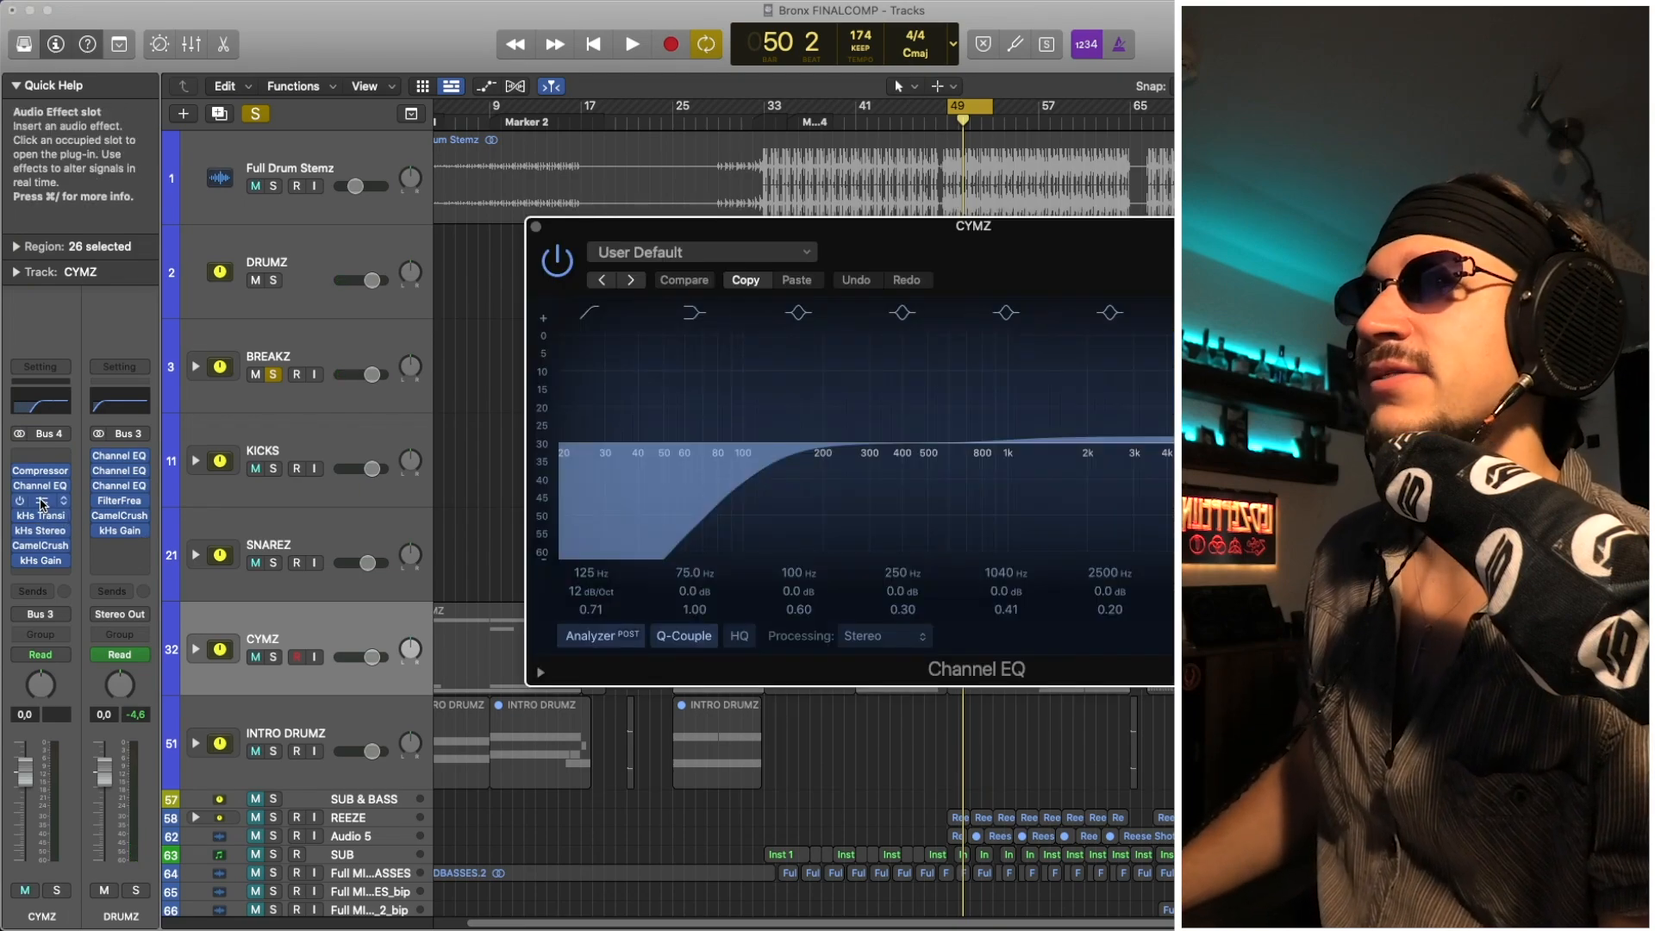
{"action": "left_click", "coordinate": [41, 488]}
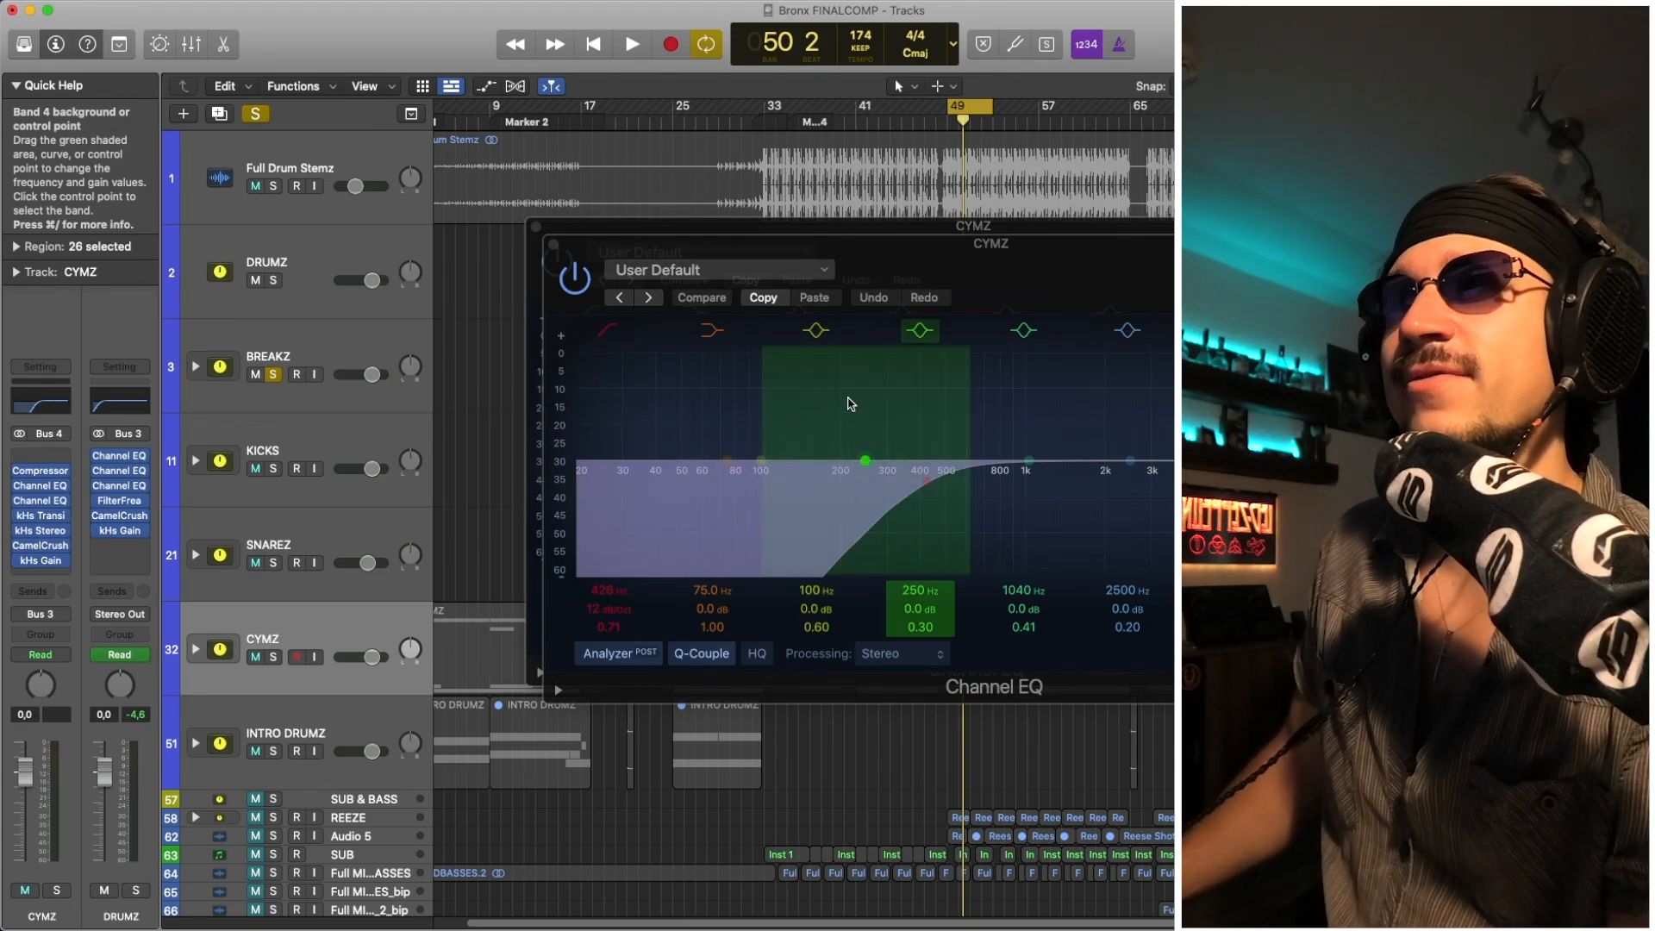
{"action": "left_click", "coordinate": [554, 244]}
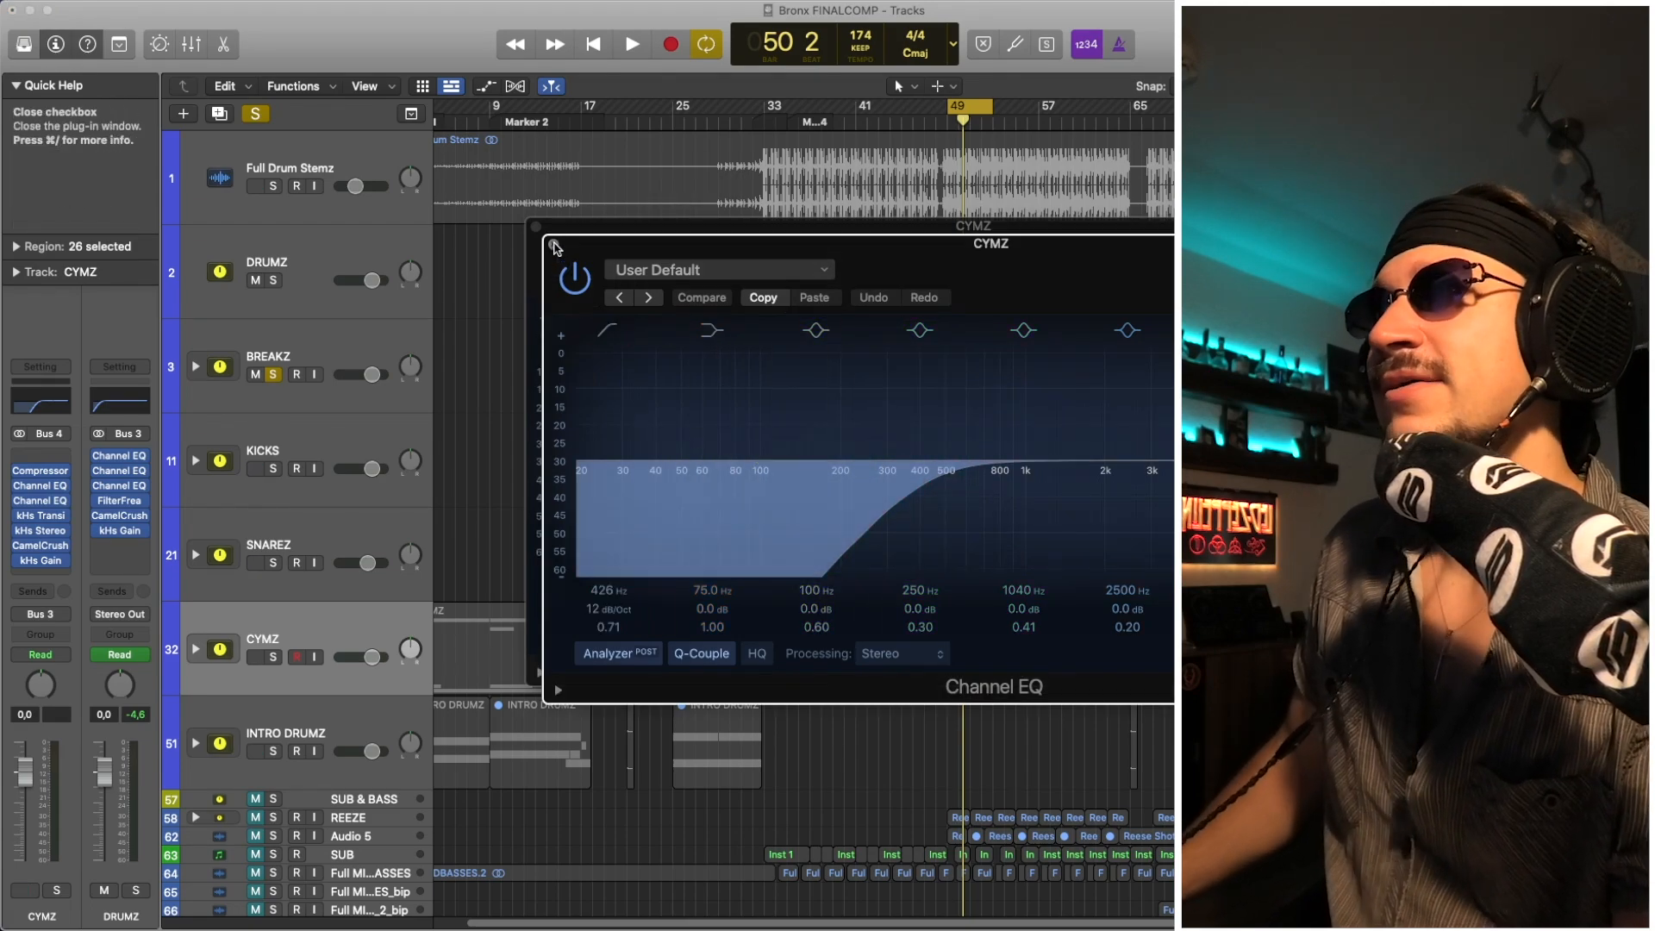
{"action": "left_click", "coordinate": [554, 246]}
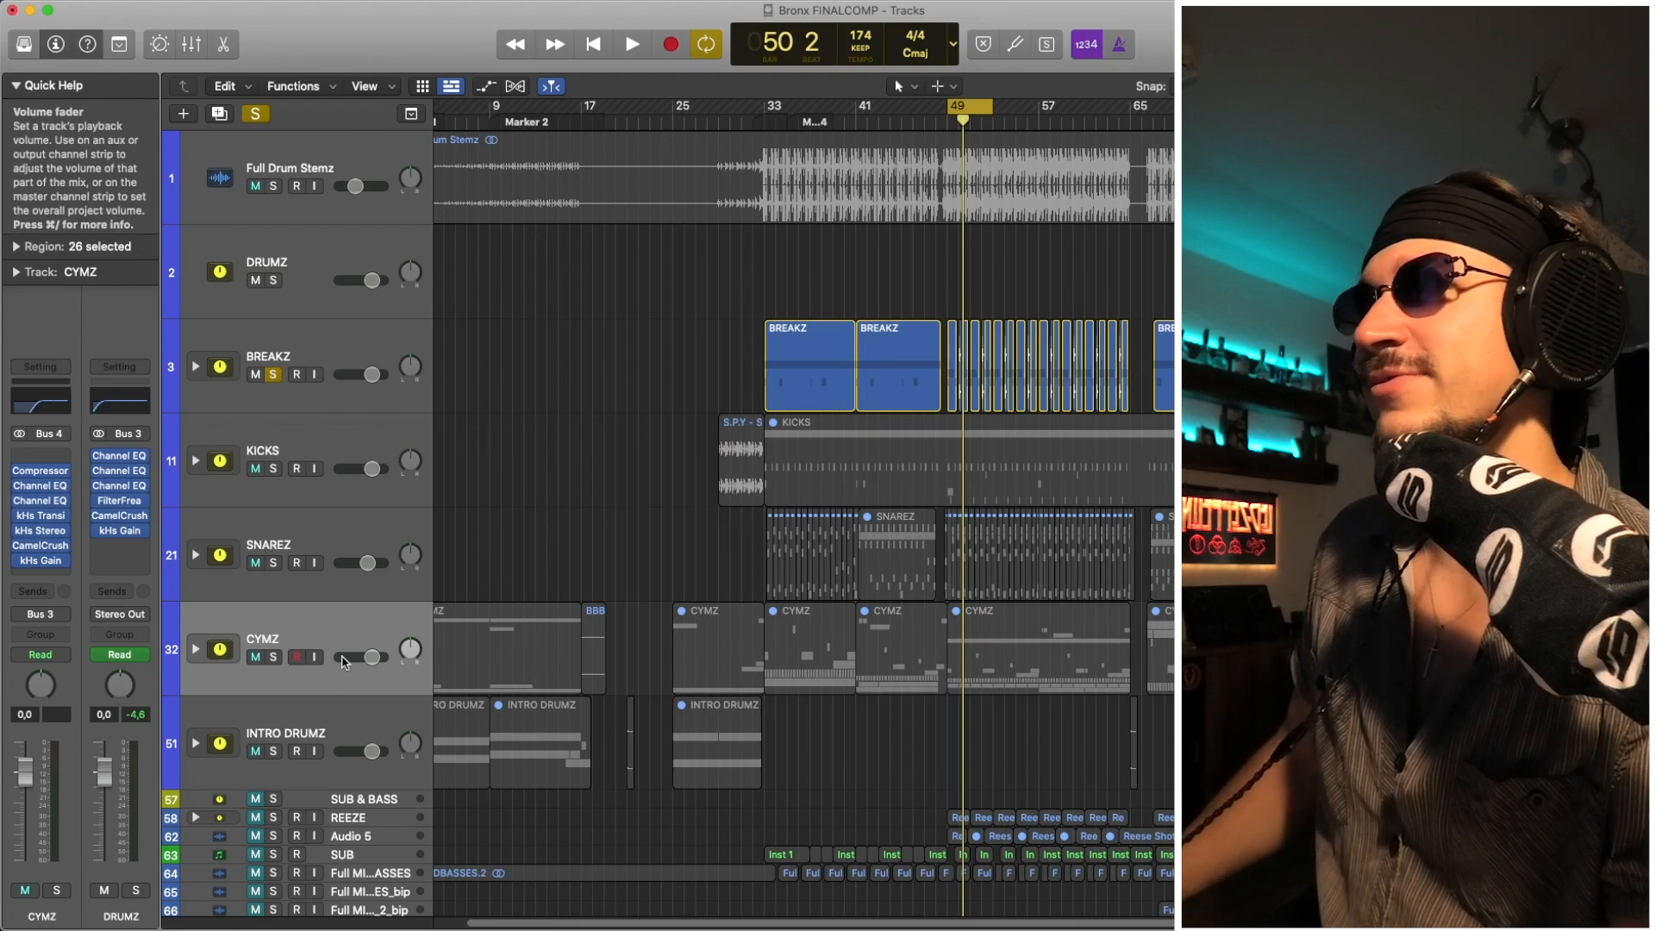
Step: Solo the INTRO DRUMZ stack, turn off cycle mode, and play from the project's start
{"action": "left_click", "coordinate": [288, 735]}
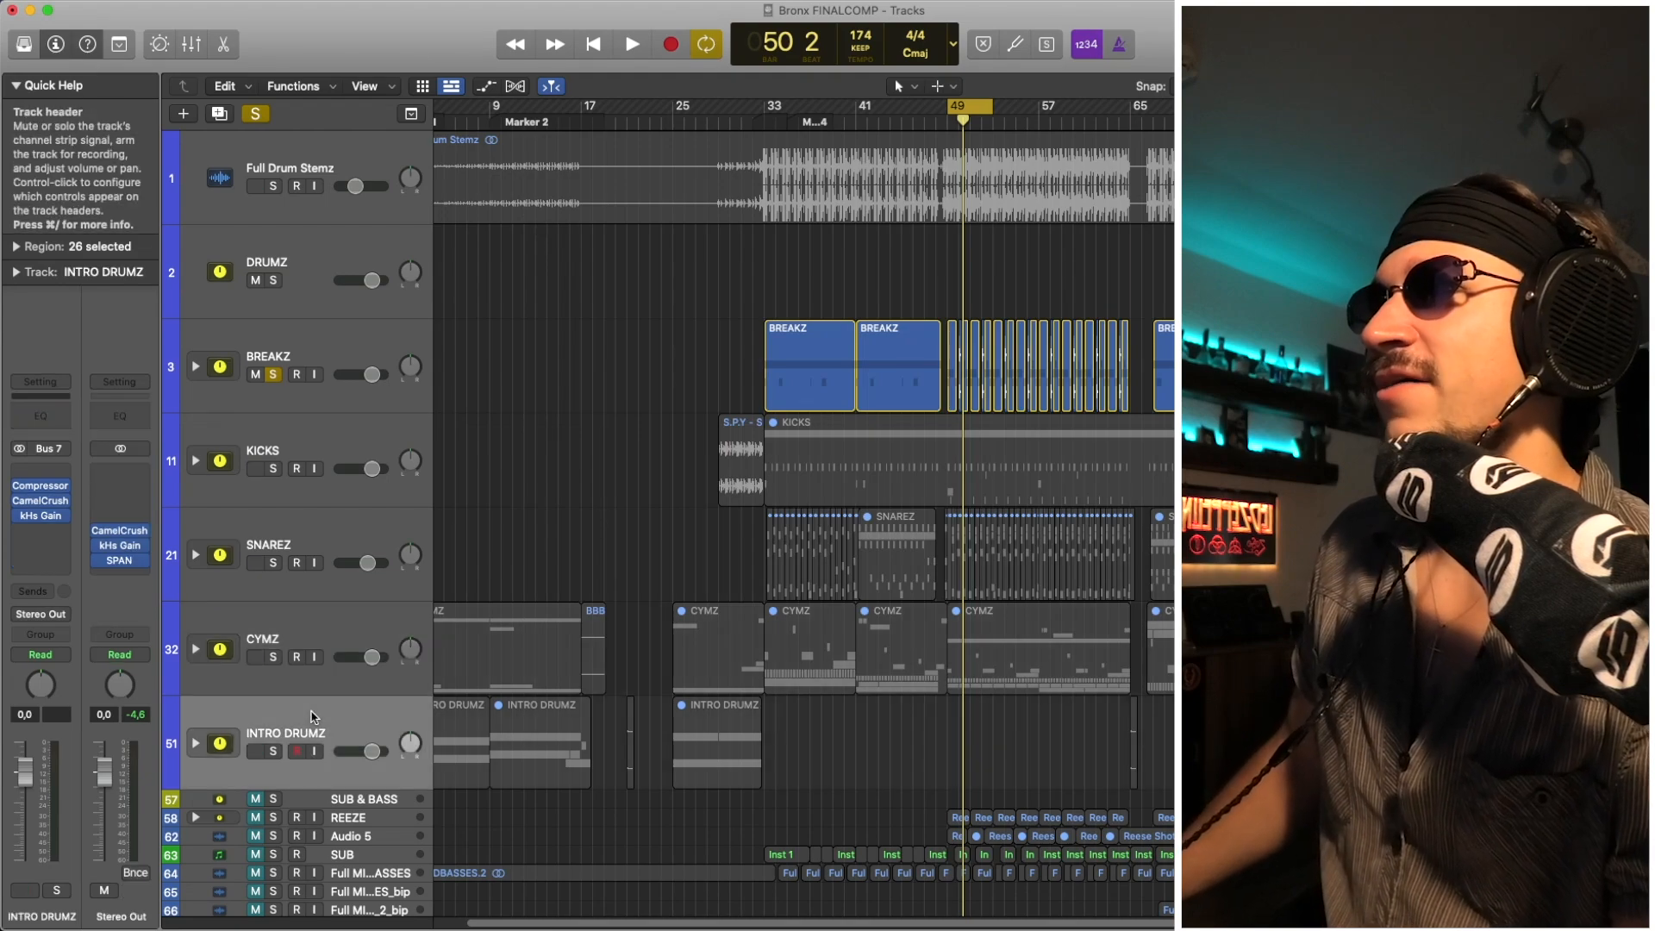
{"action": "left_click", "coordinate": [282, 752]}
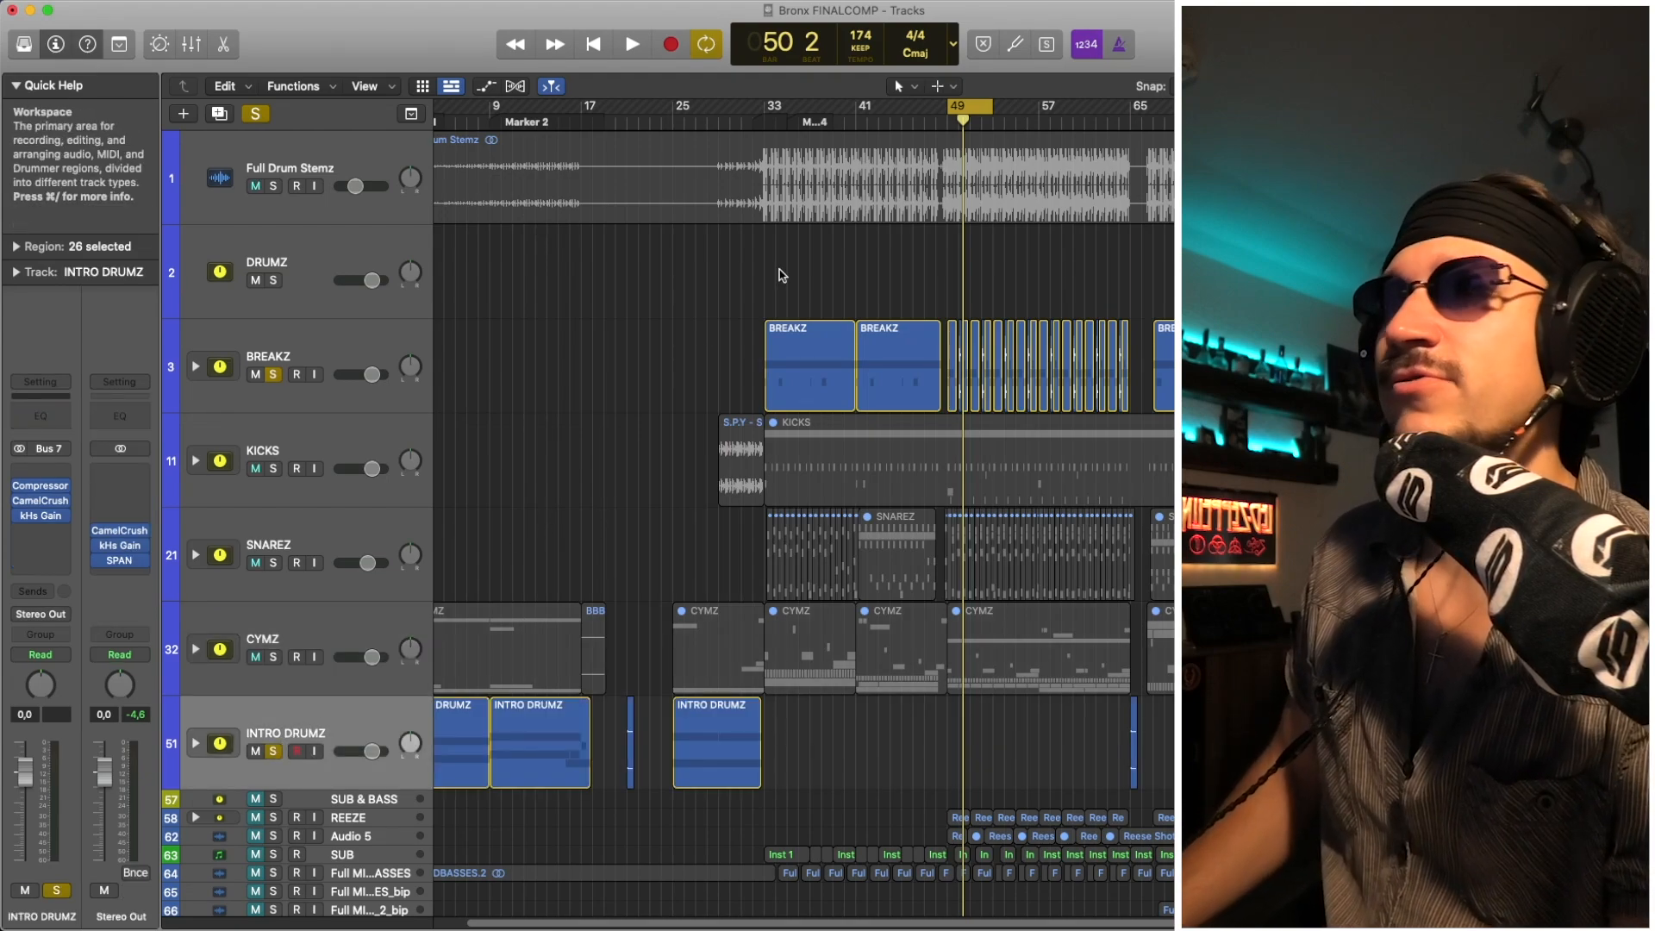
{"action": "left_click_drag", "start_coordinate": [974, 107], "coordinate": [969, 122]}
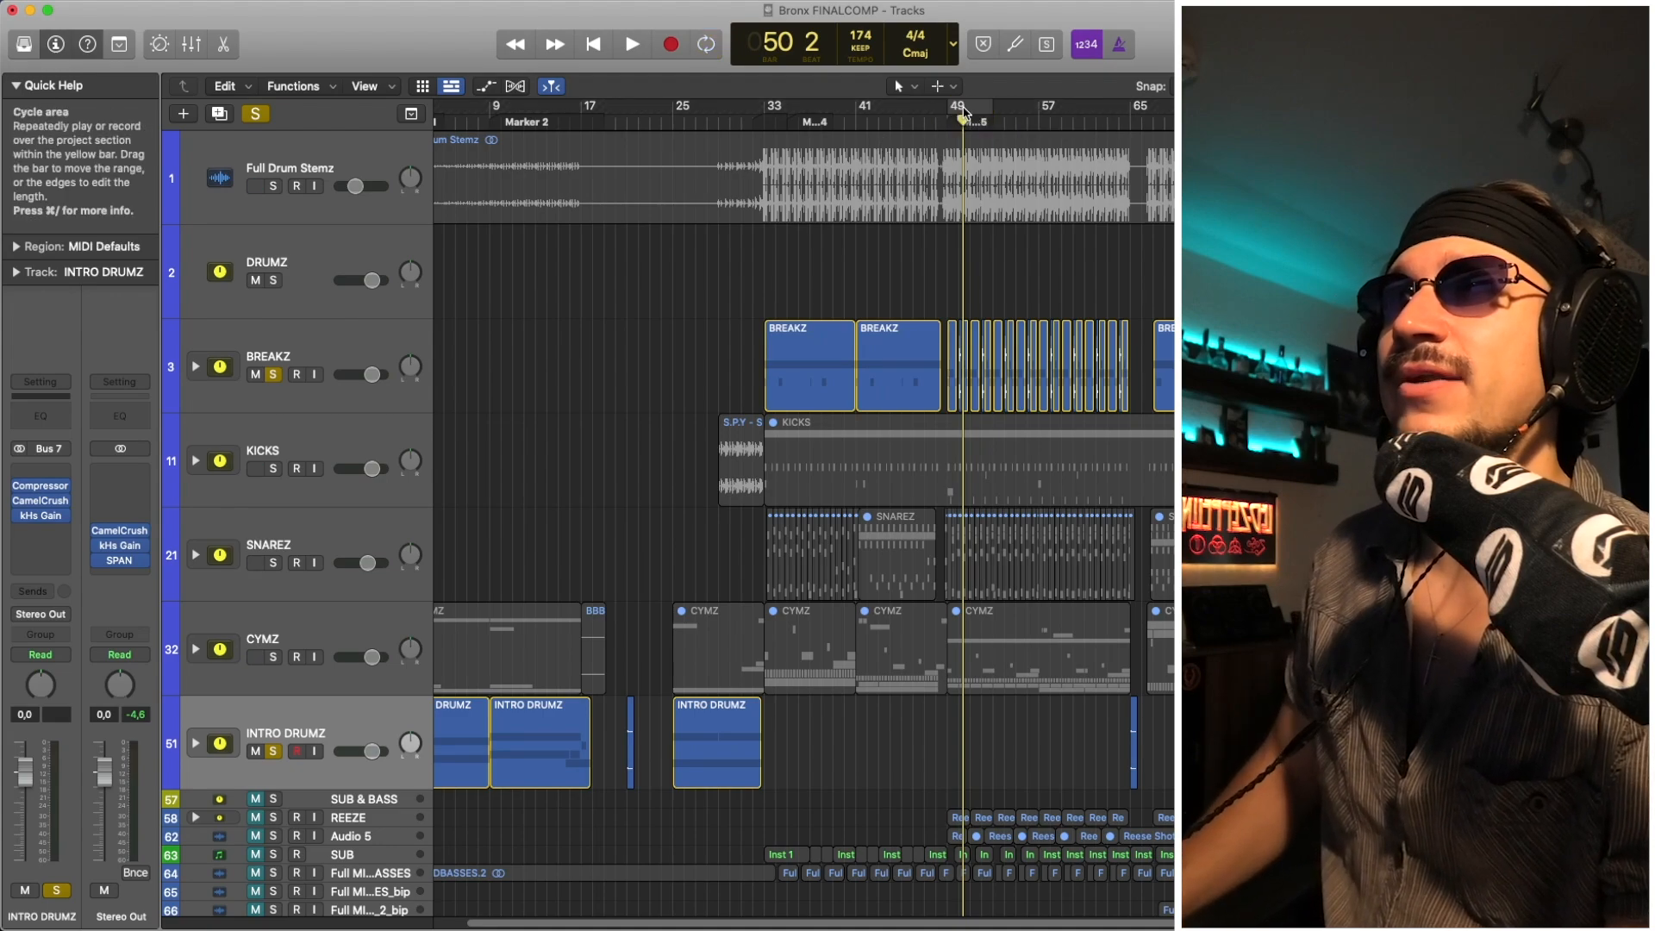
{"action": "key", "text": "Return"}
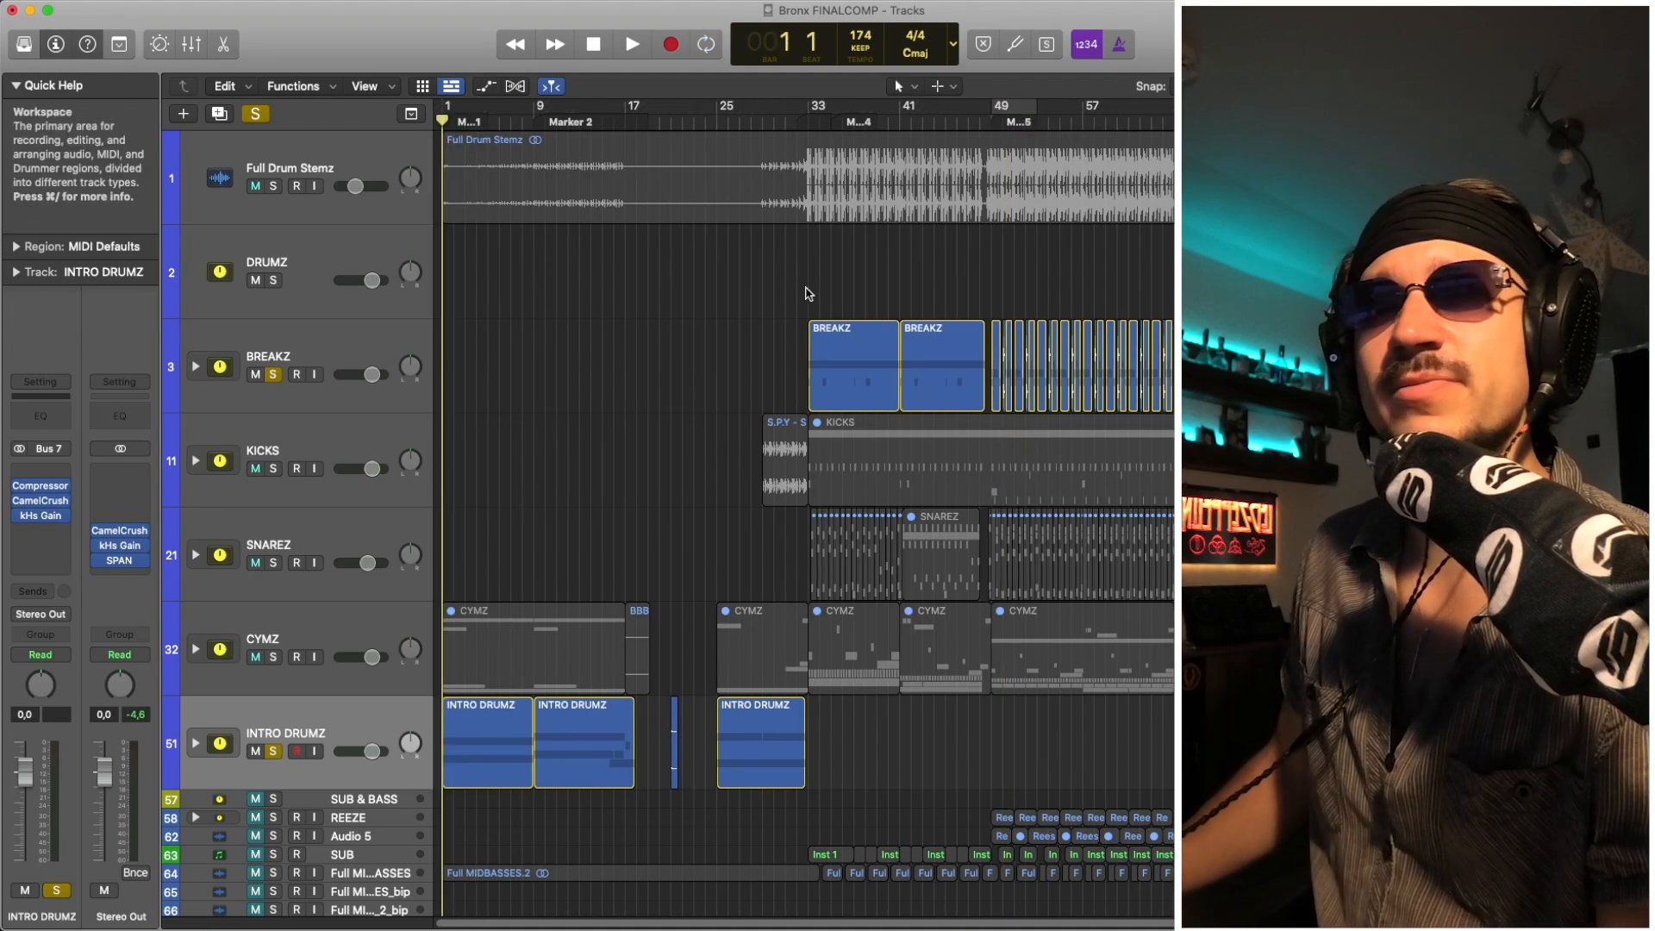
{"action": "key", "text": "space"}
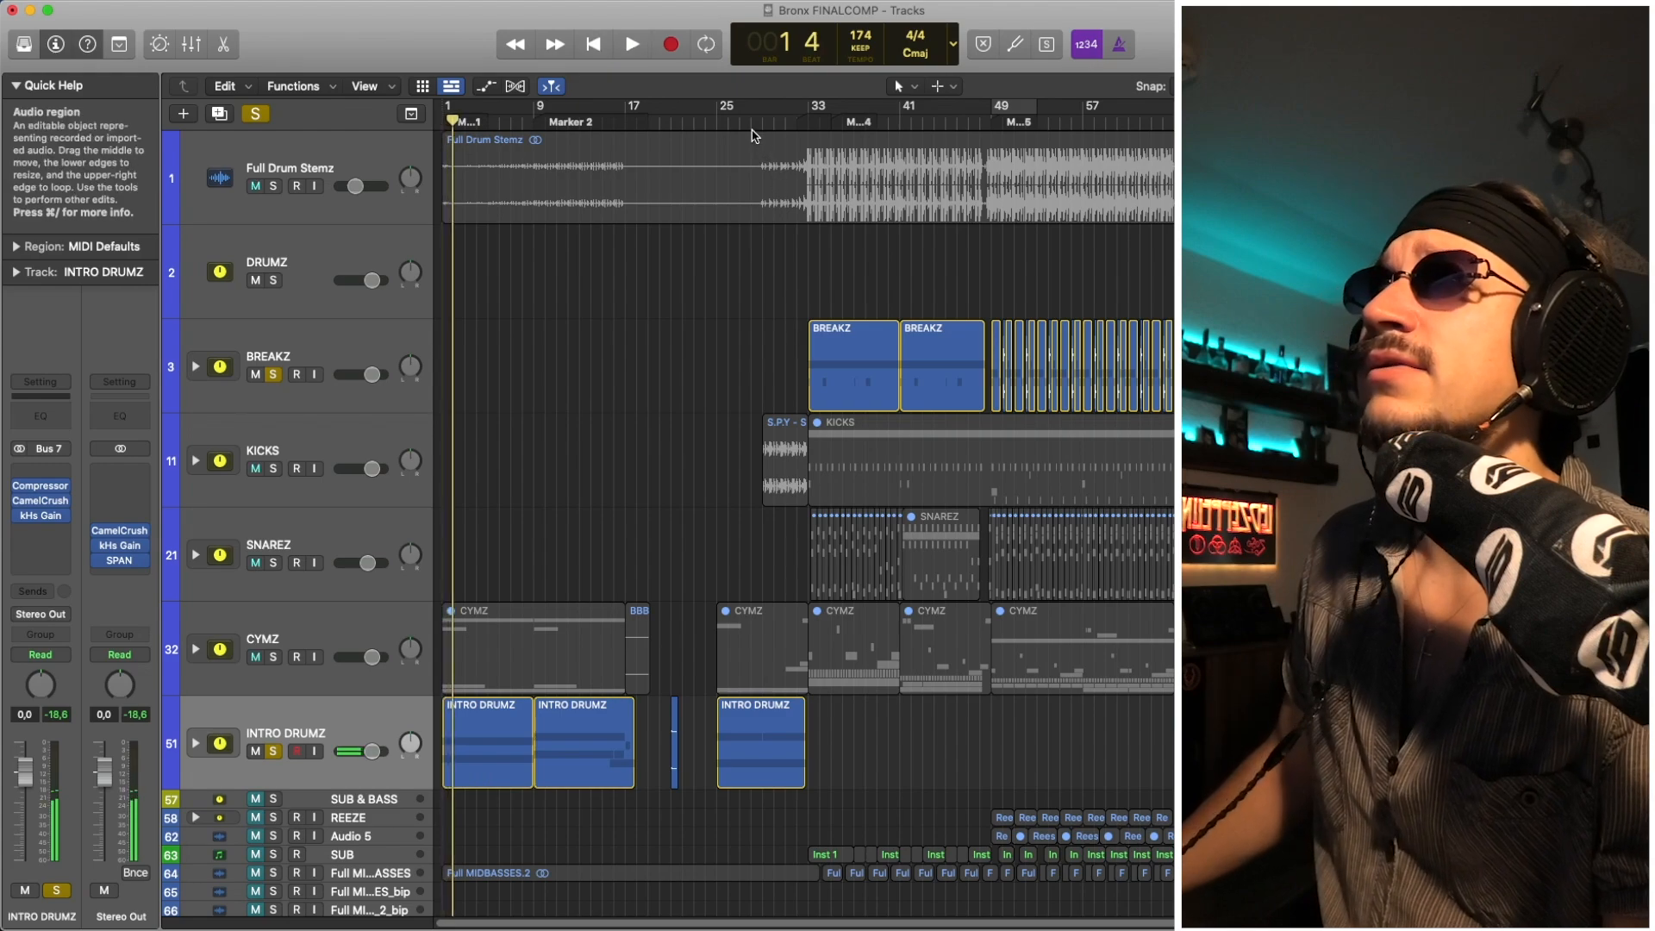
Step: Play the intro from about bar 27 and also solo the CYMZ, SNAREZ, KICKS, DRUMZ and Full Drum Stemz tracks
{"action": "left_click", "coordinate": [747, 125]}
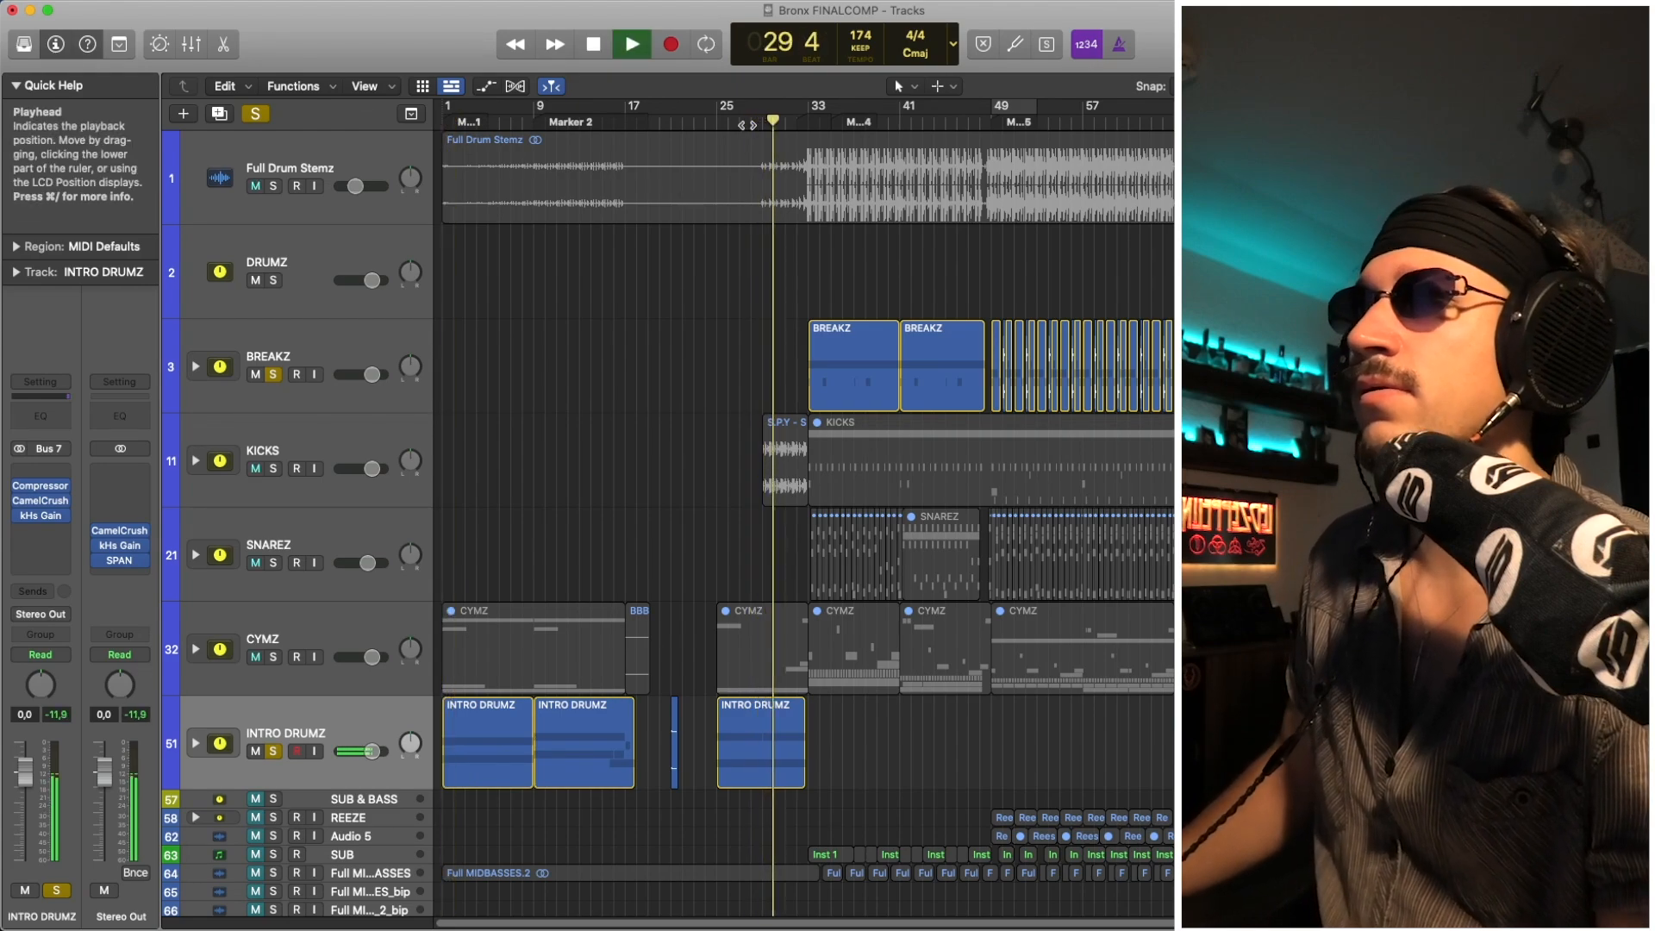
{"action": "left_click", "coordinate": [273, 657]}
{"action": "left_click", "coordinate": [273, 563]}
{"action": "left_click", "coordinate": [272, 469]}
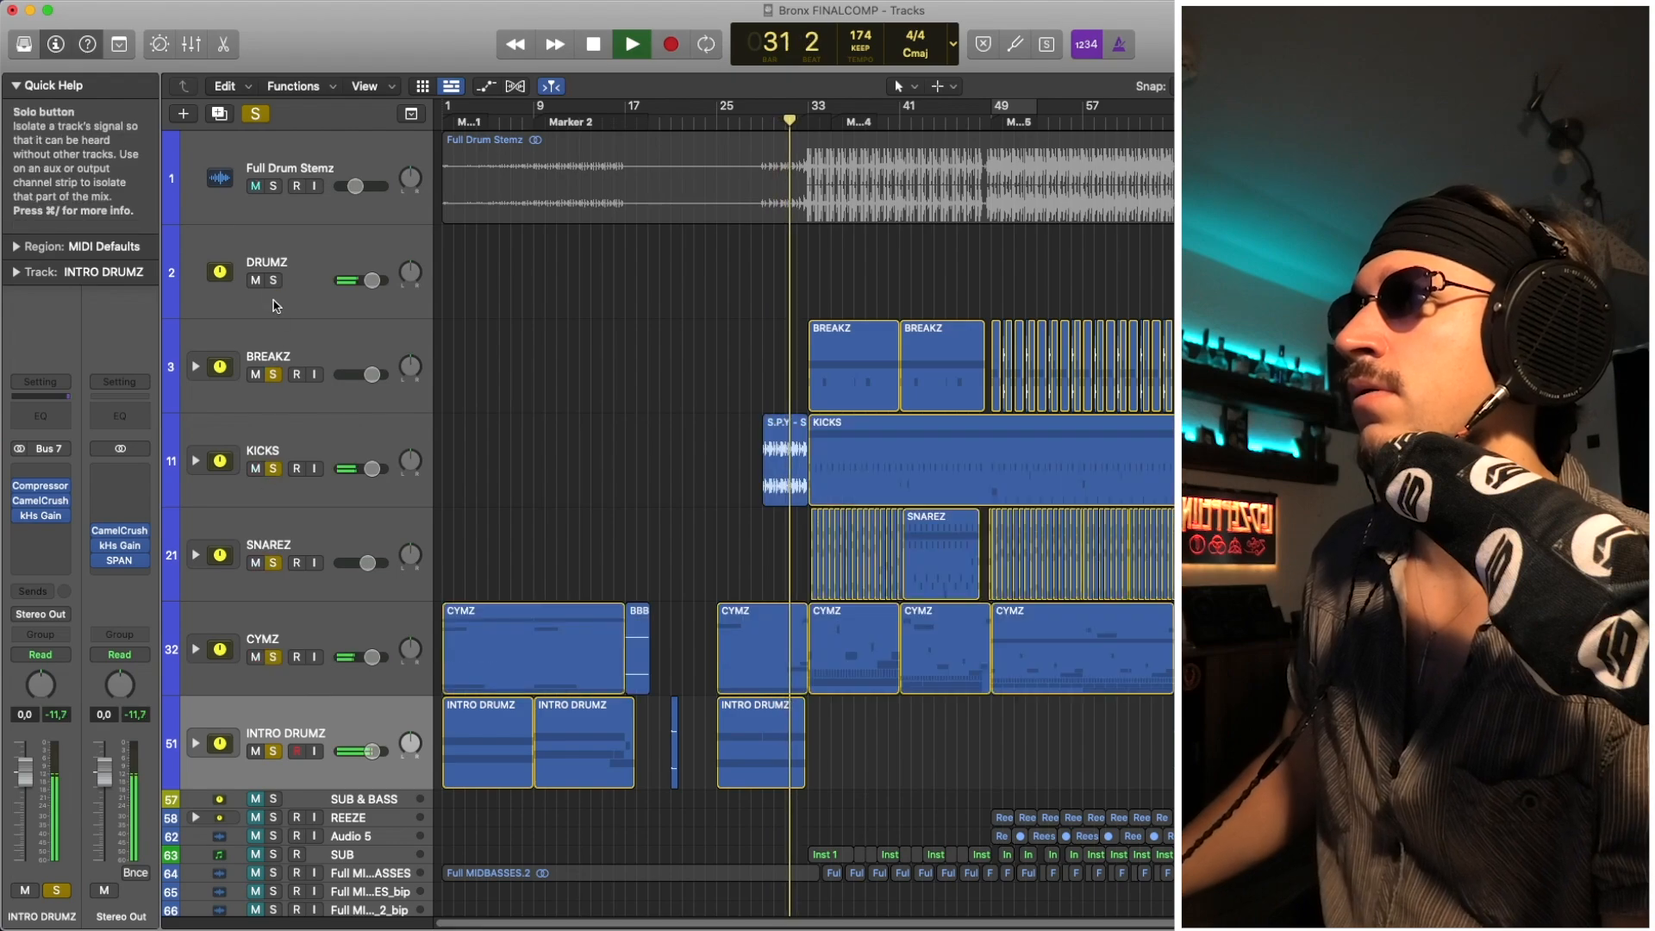
{"action": "left_click", "coordinate": [273, 281]}
{"action": "left_click", "coordinate": [273, 186]}
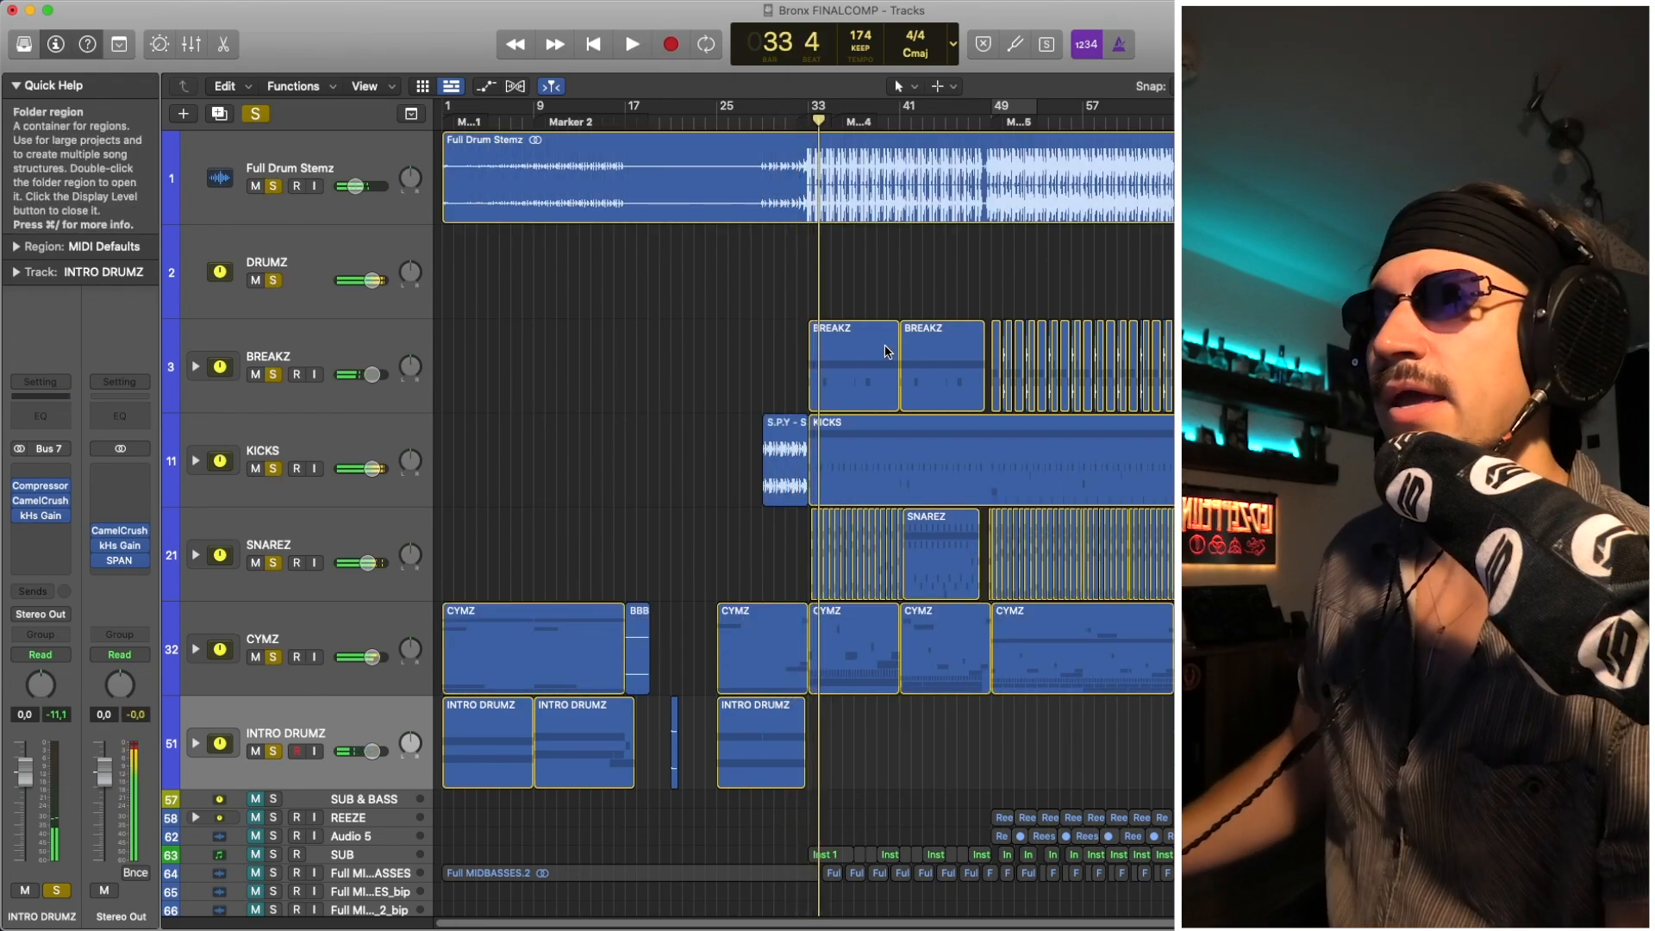
Step: Select the INTRO DRUMZ stack and set the cycle range to span bars 33 to 49
{"action": "left_click", "coordinate": [387, 723]}
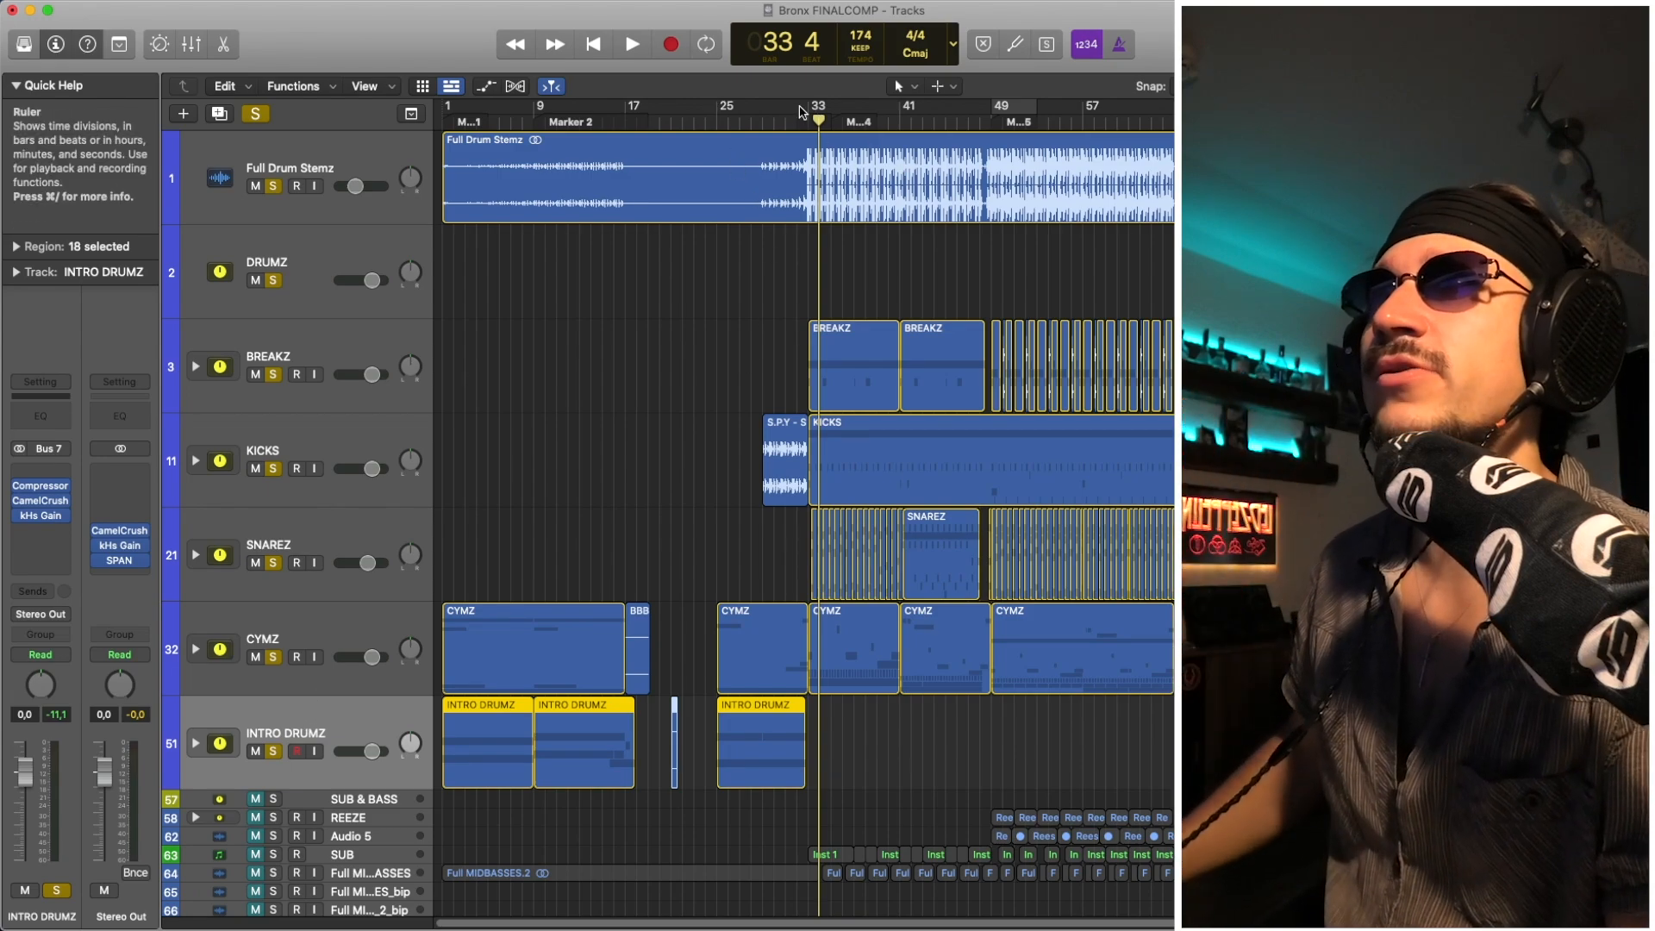
{"action": "left_click_drag", "start_coordinate": [812, 111], "coordinate": [993, 149]}
{"action": "scroll", "coordinate": [741, 443], "scroll_direction": "right", "scroll_amount": 1}
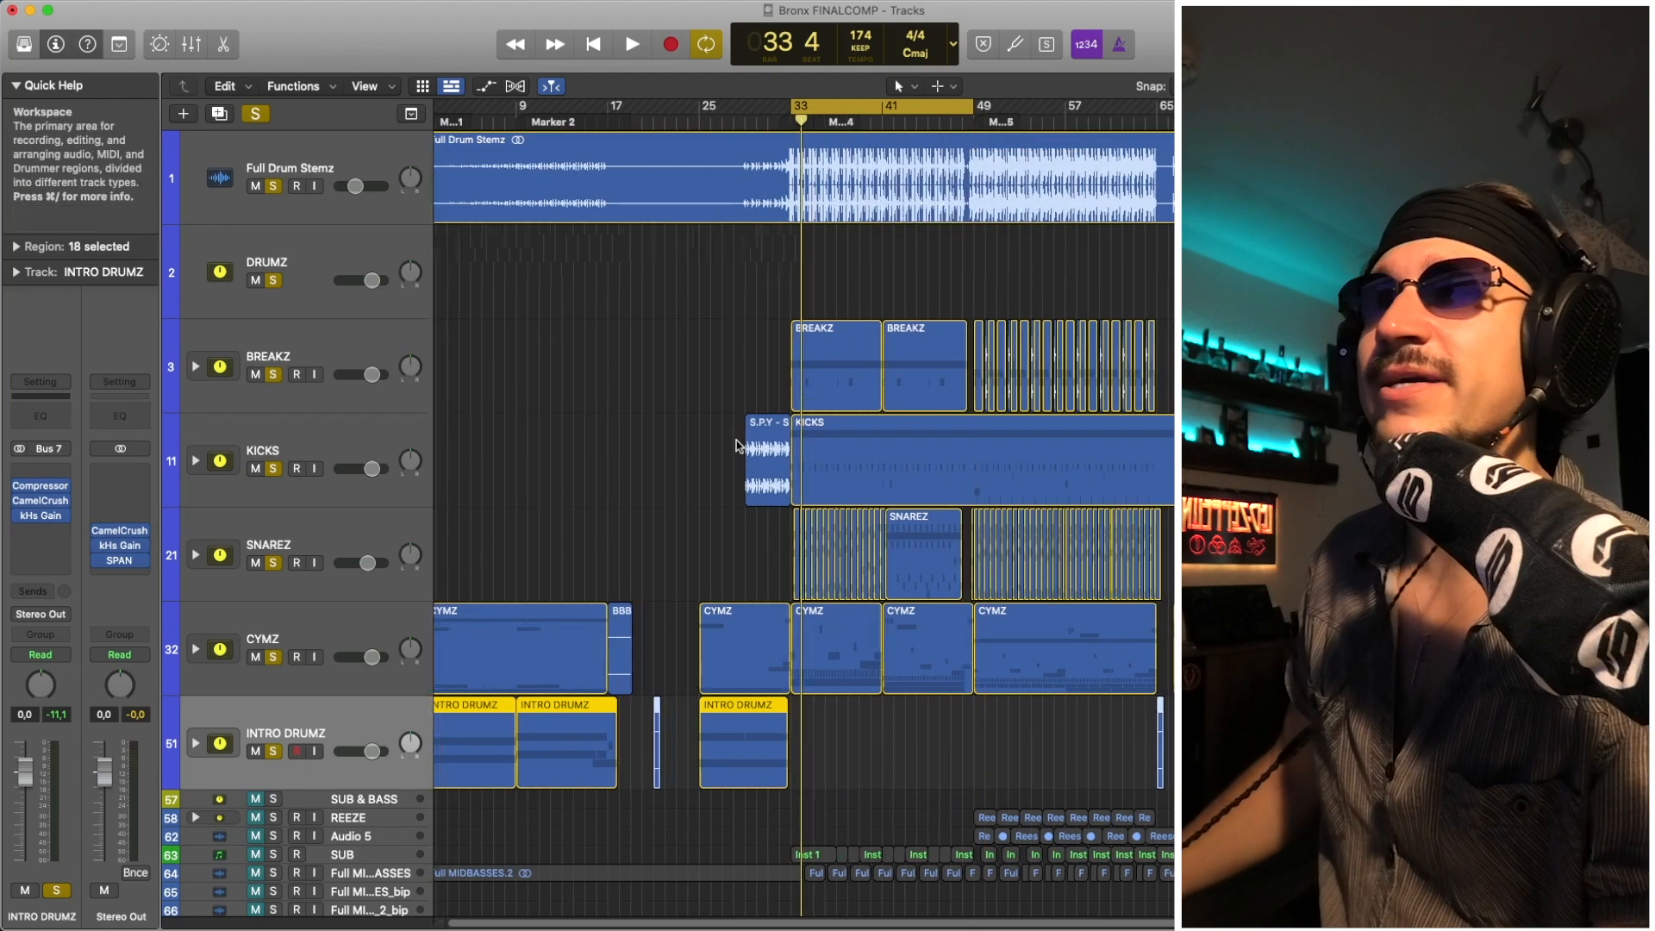
Step: Select the CYMZ, SNAREZ, KICKS and BREAKZ stacks in turn to examine their plug-in chains and output routing, ending on DRUMZ
{"action": "left_click", "coordinate": [327, 634]}
{"action": "scroll", "coordinate": [464, 615], "scroll_direction": "right", "scroll_amount": 1}
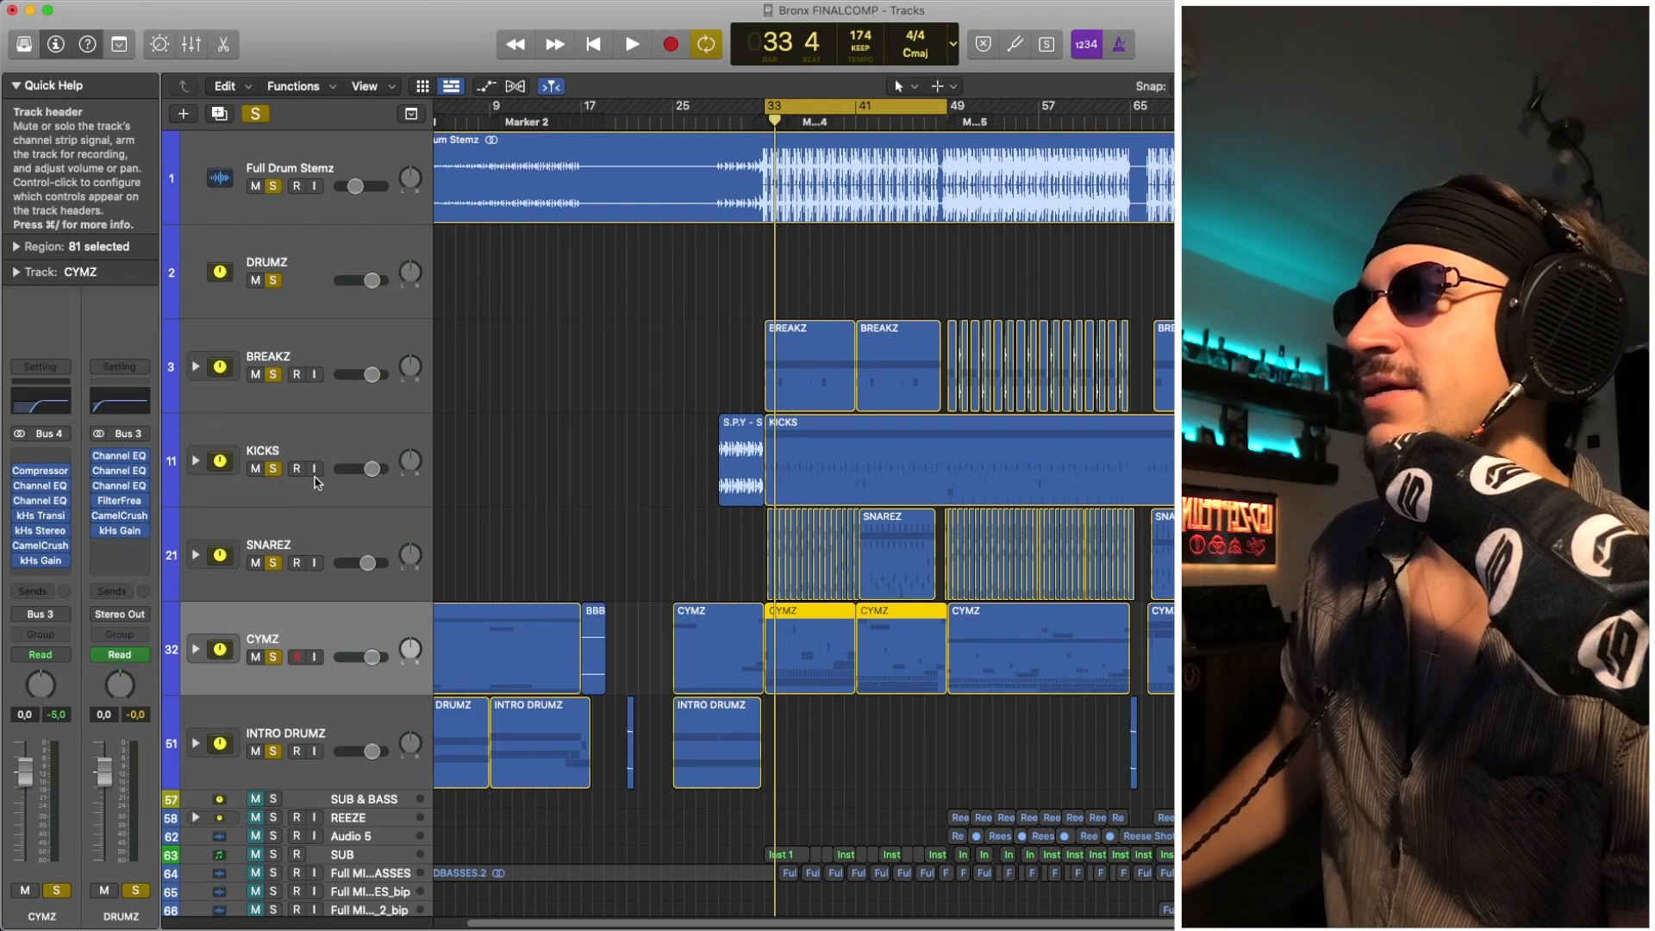
{"action": "left_click", "coordinate": [316, 257]}
{"action": "left_click", "coordinate": [326, 533]}
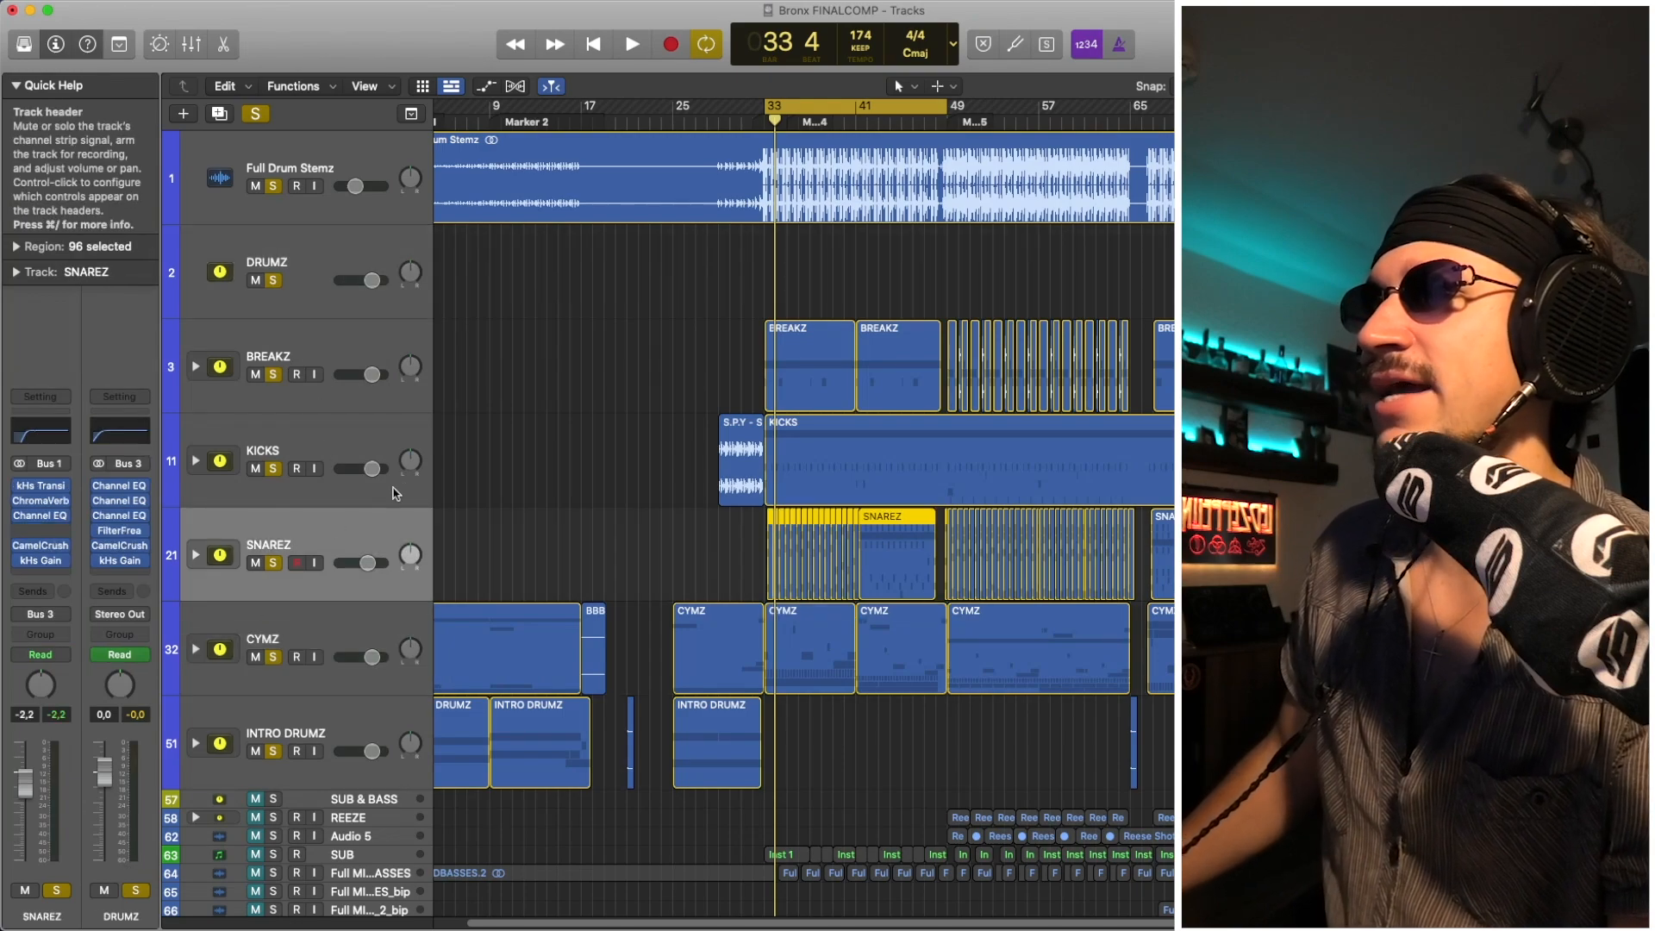
{"action": "left_click", "coordinate": [316, 452]}
{"action": "left_click", "coordinate": [316, 344]}
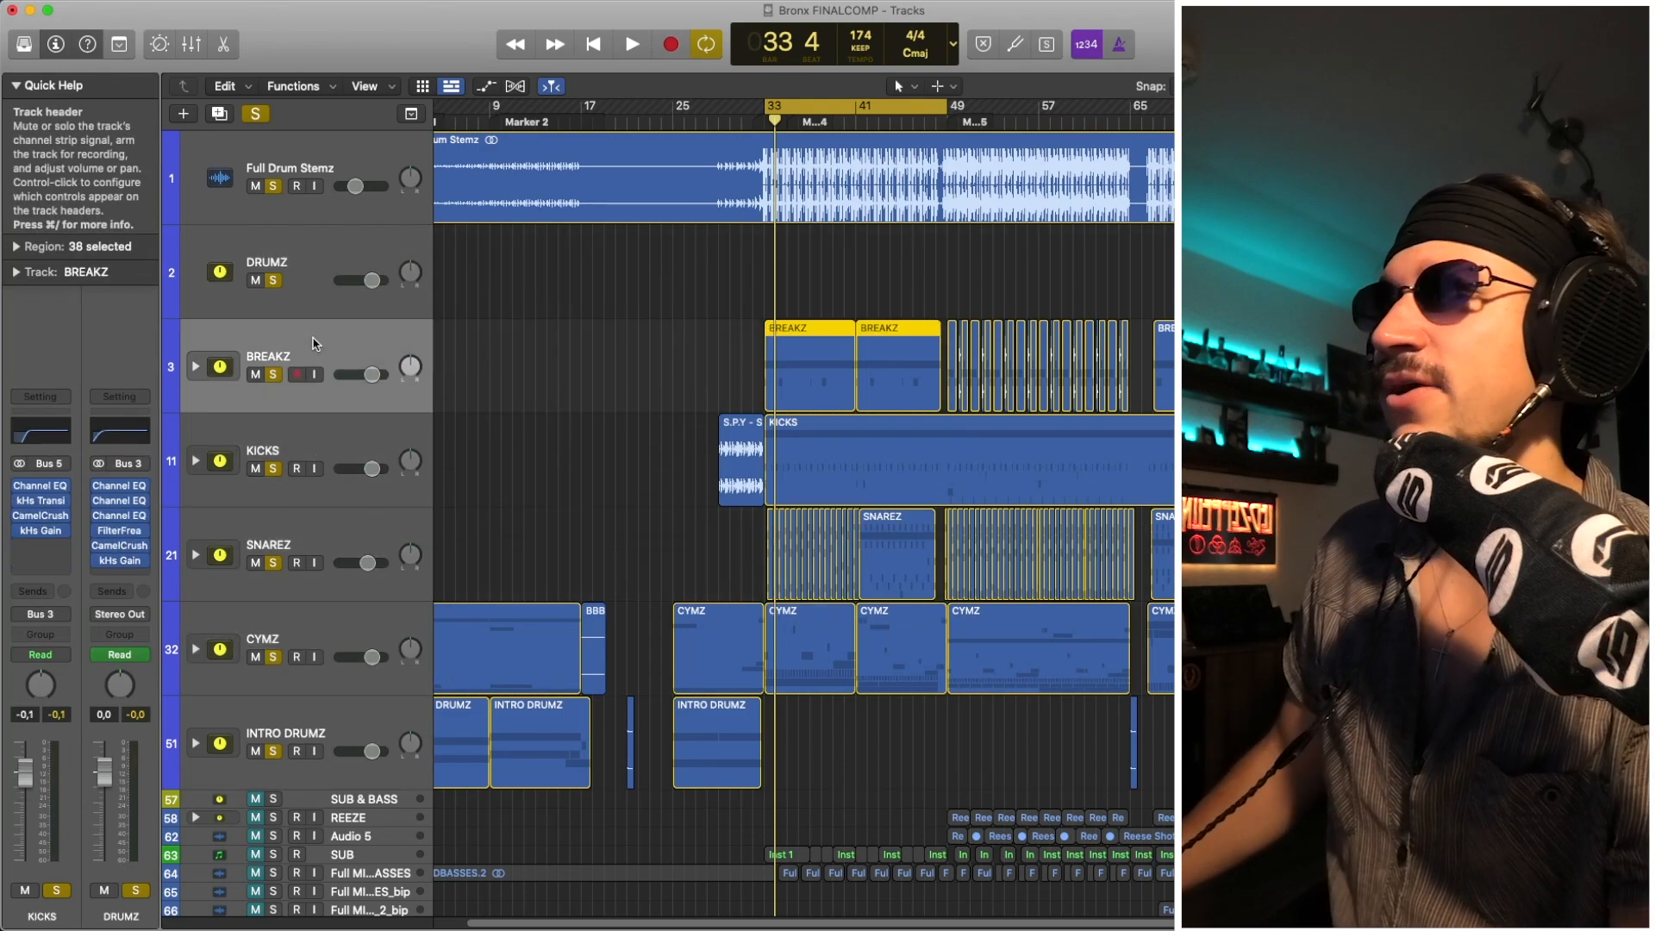
{"action": "left_click", "coordinate": [316, 253]}
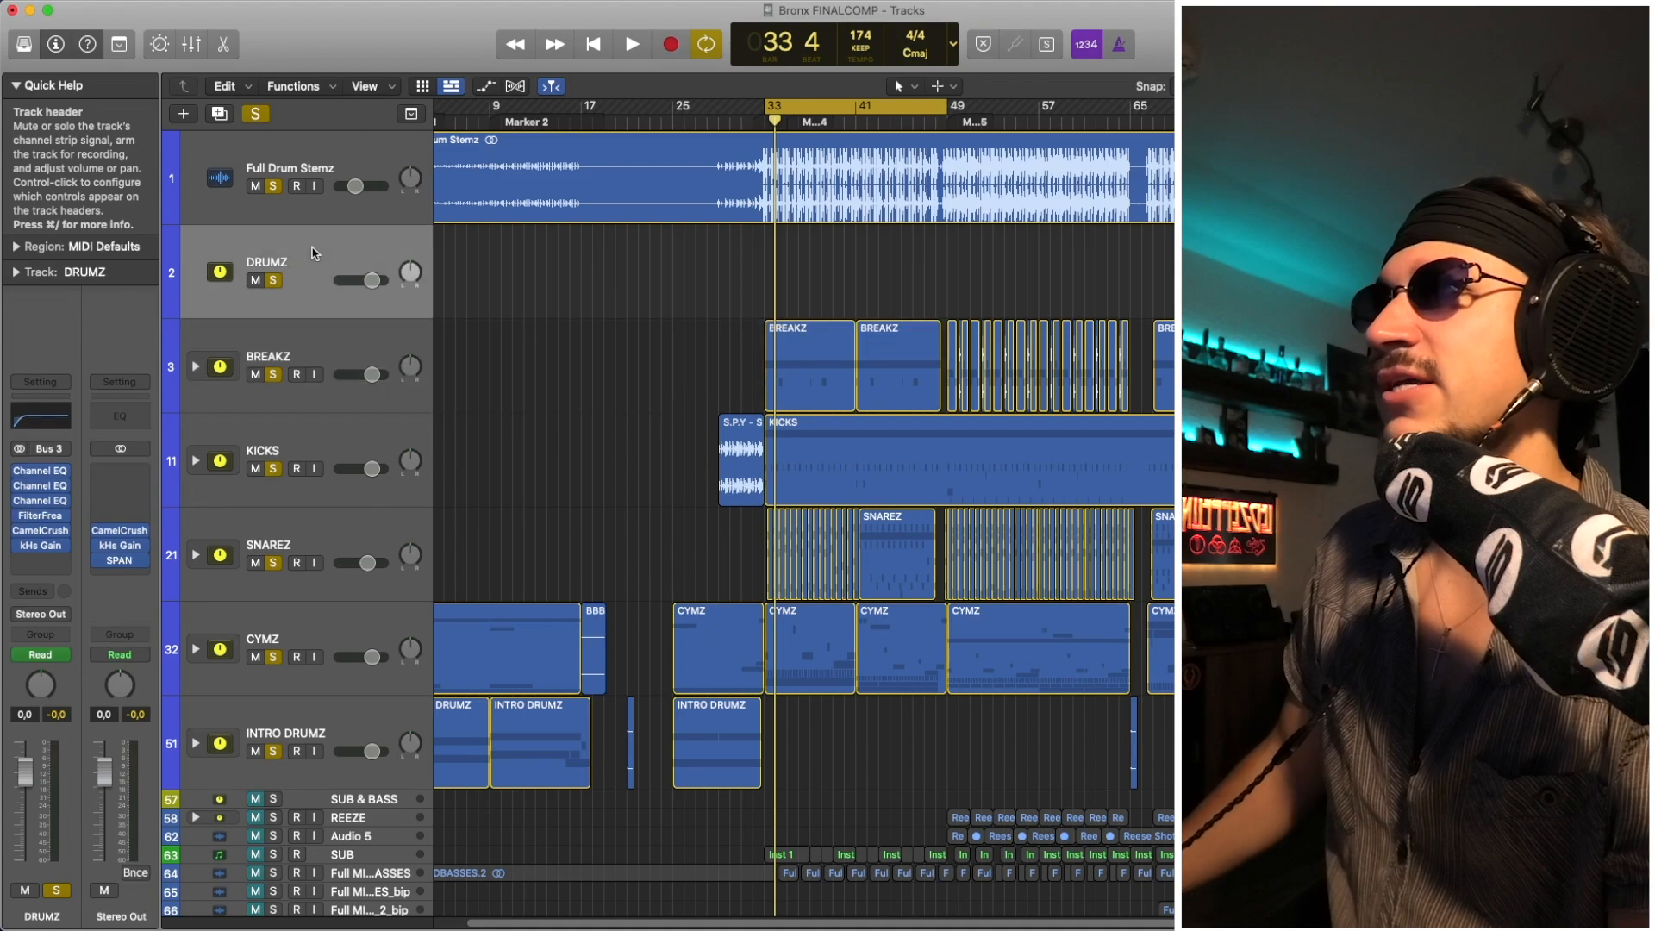
Step: Remove every solo except the one on DRUMZ and play the drum bus from bar 33
{"action": "left_click_drag", "start_coordinate": [273, 751], "coordinate": [300, 443]}
{"action": "left_click", "coordinate": [273, 468]}
{"action": "left_click", "coordinate": [273, 374]}
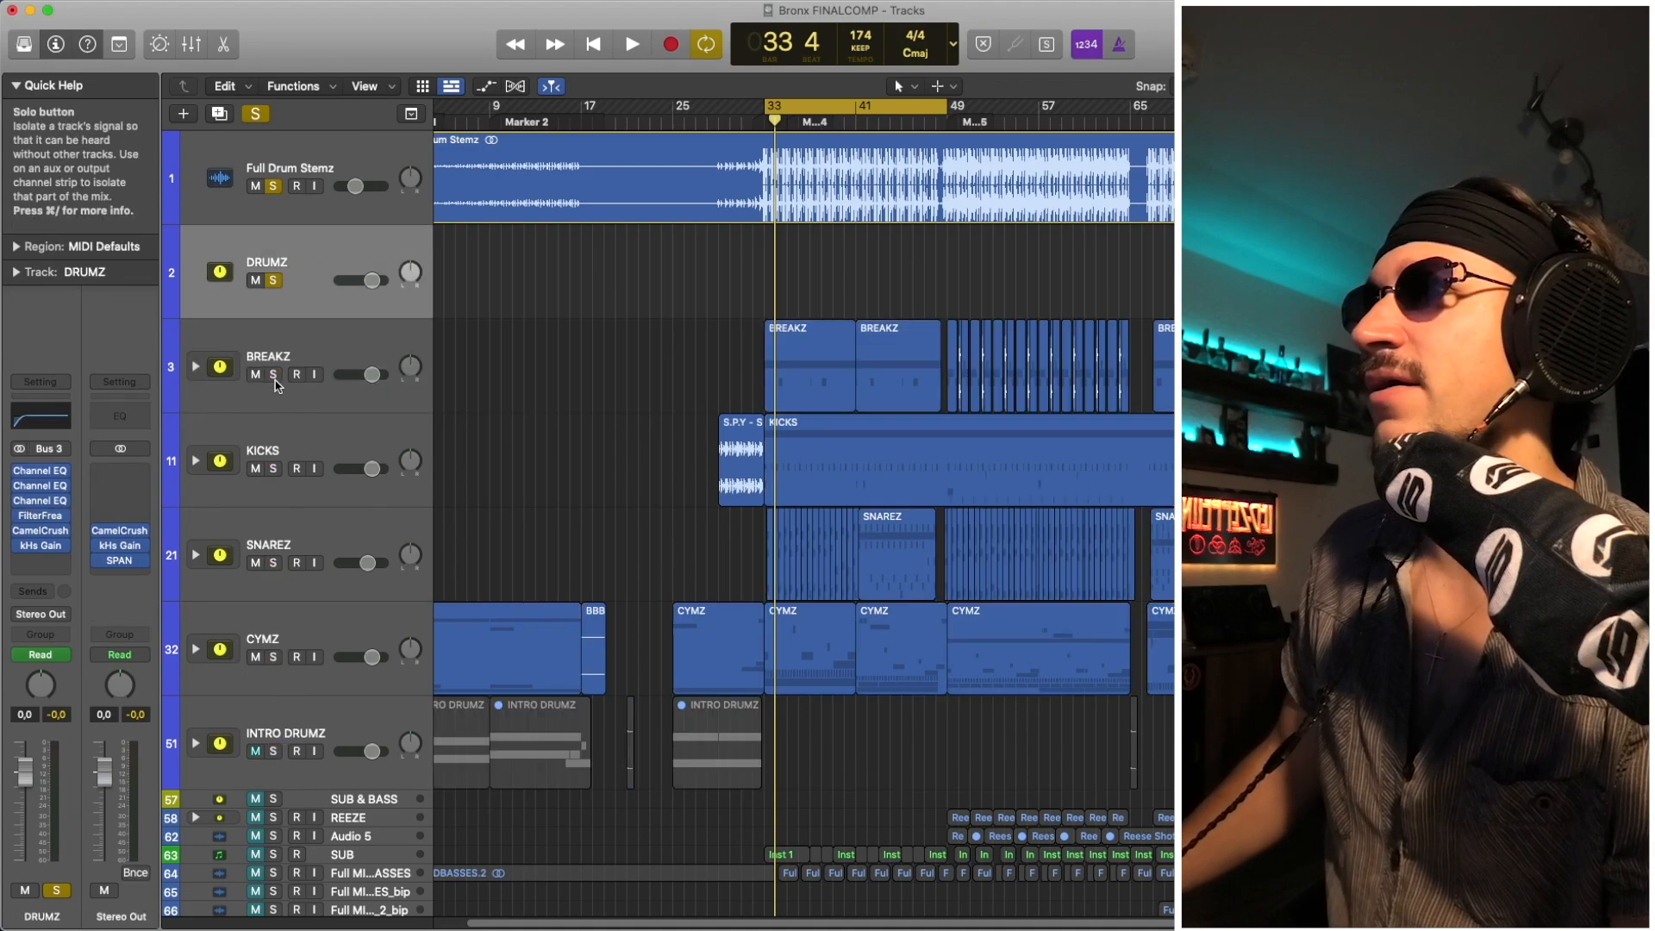
{"action": "left_click", "coordinate": [274, 186]}
{"action": "scroll", "coordinate": [740, 307], "scroll_direction": "right", "scroll_amount": 2}
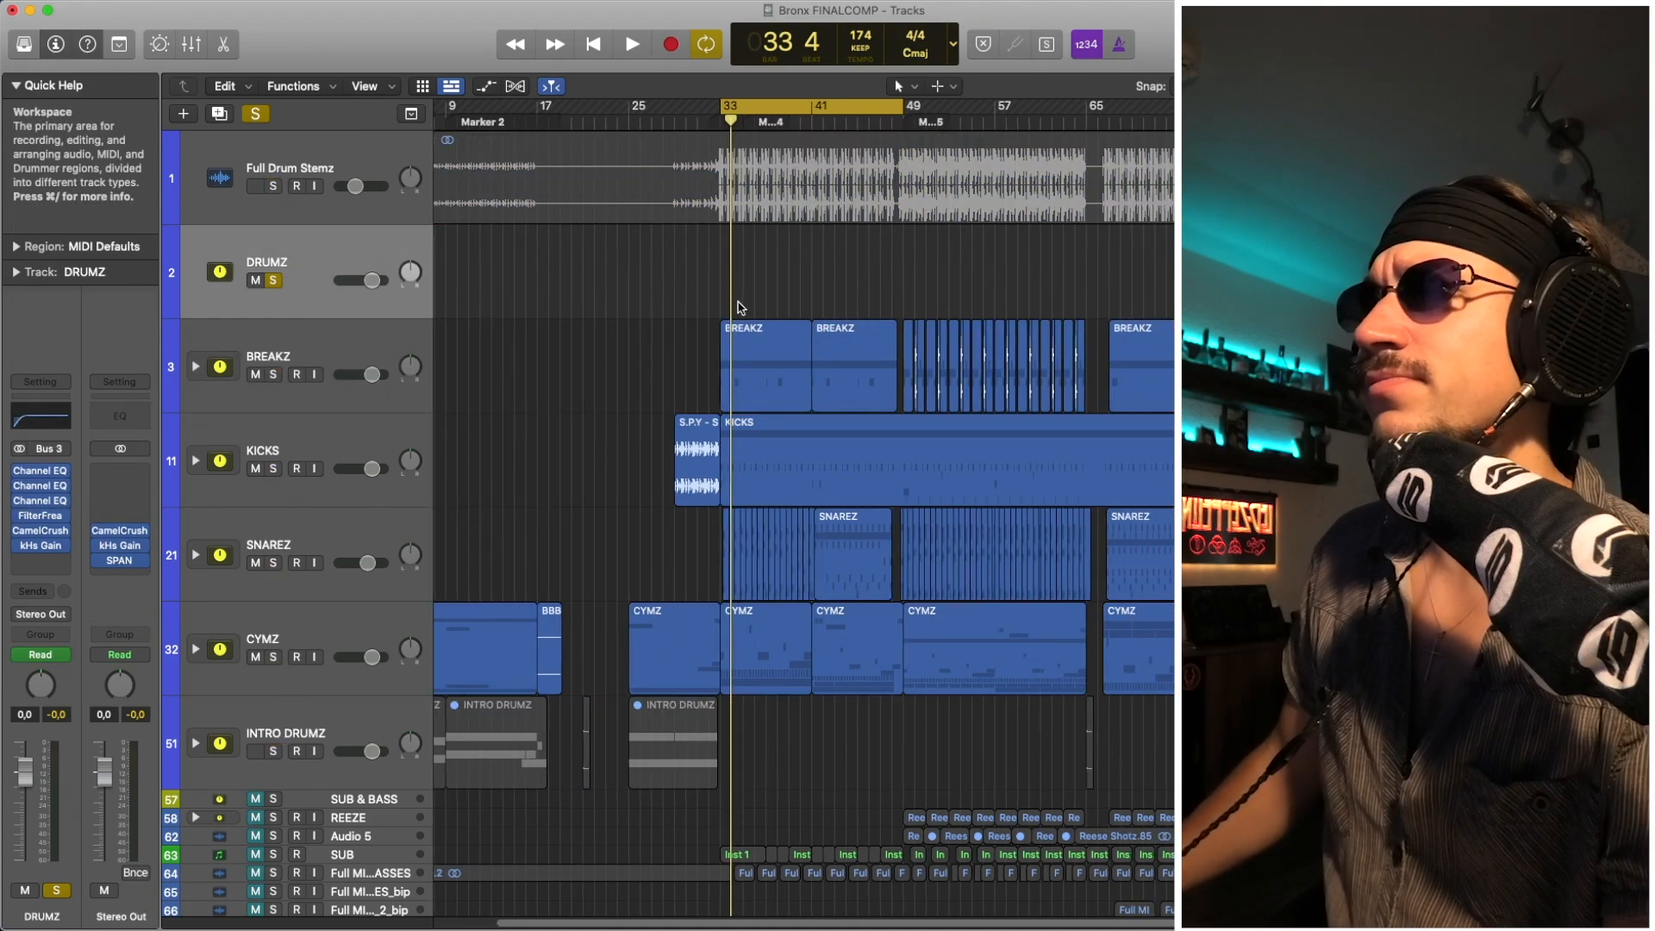
{"action": "key", "text": "space"}
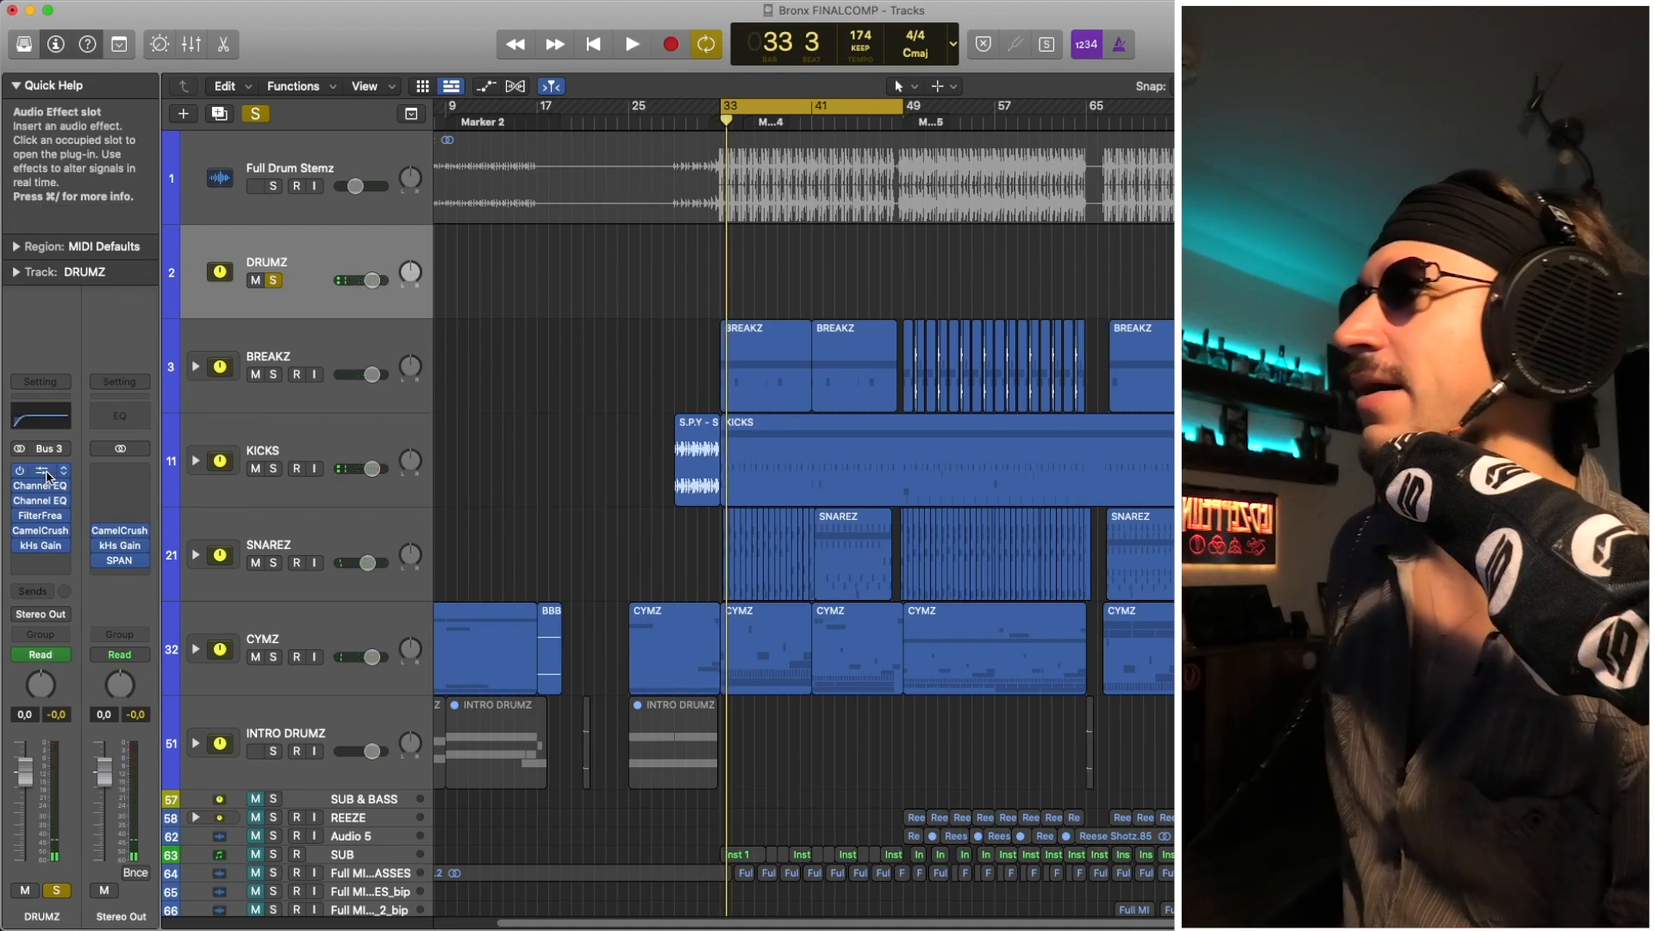
Step: Open the three Channel EQ plug-ins on the DRUMZ track to examine their curves, and close the two Side Only ones
{"action": "left_click", "coordinate": [40, 472]}
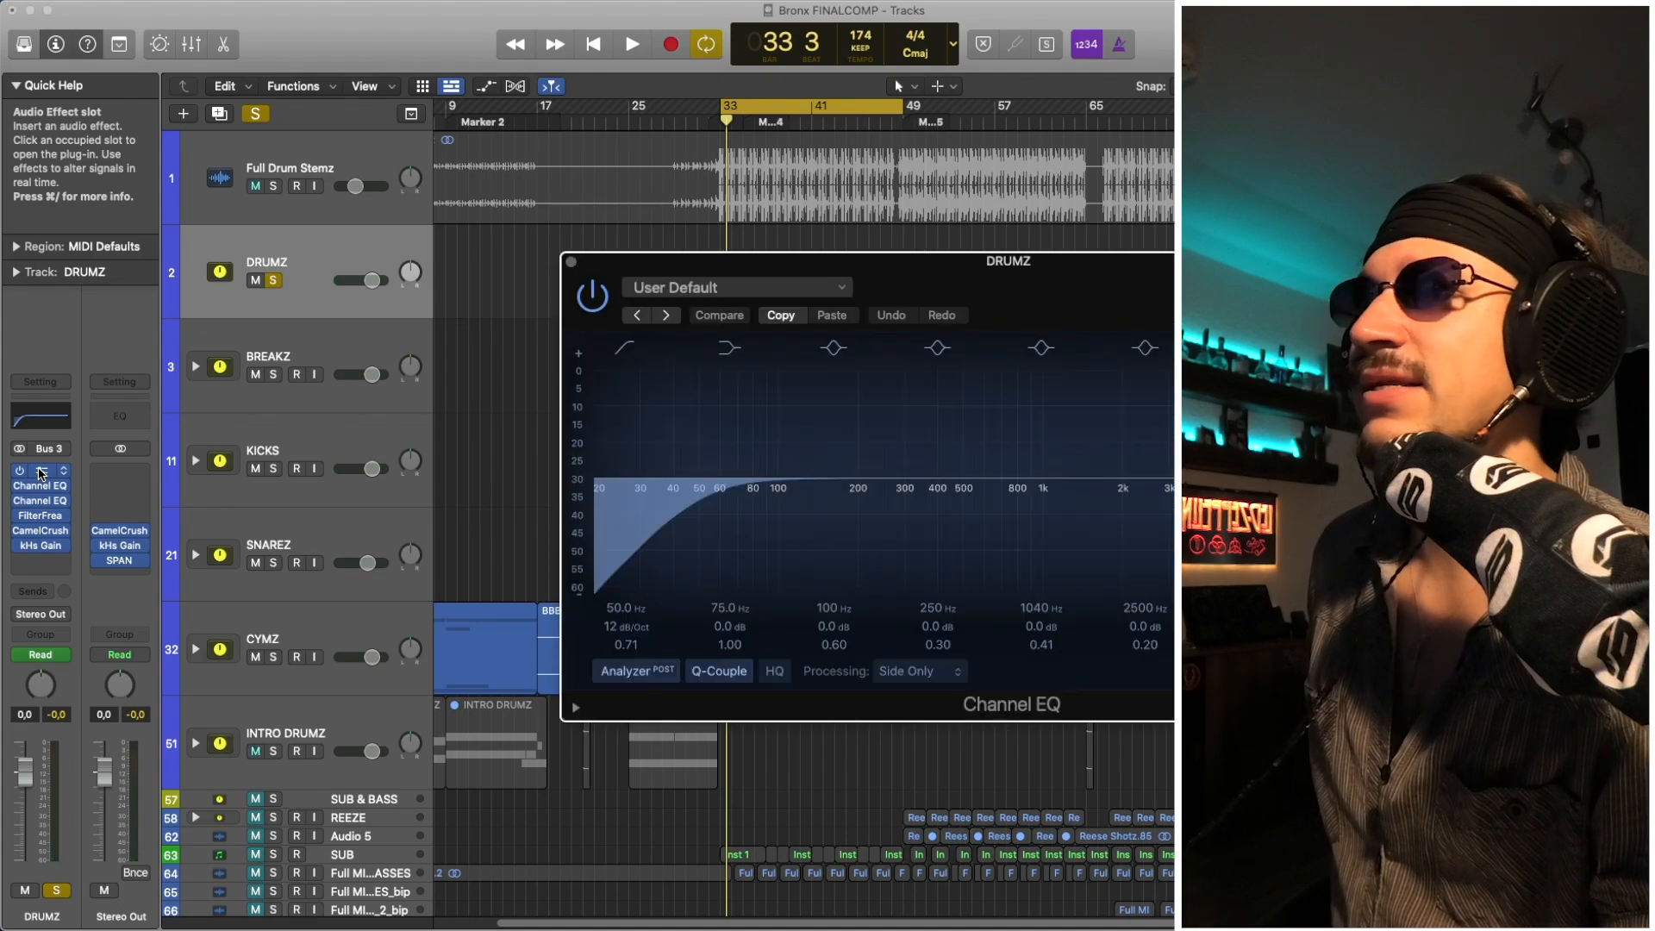
{"action": "left_click", "coordinate": [43, 488]}
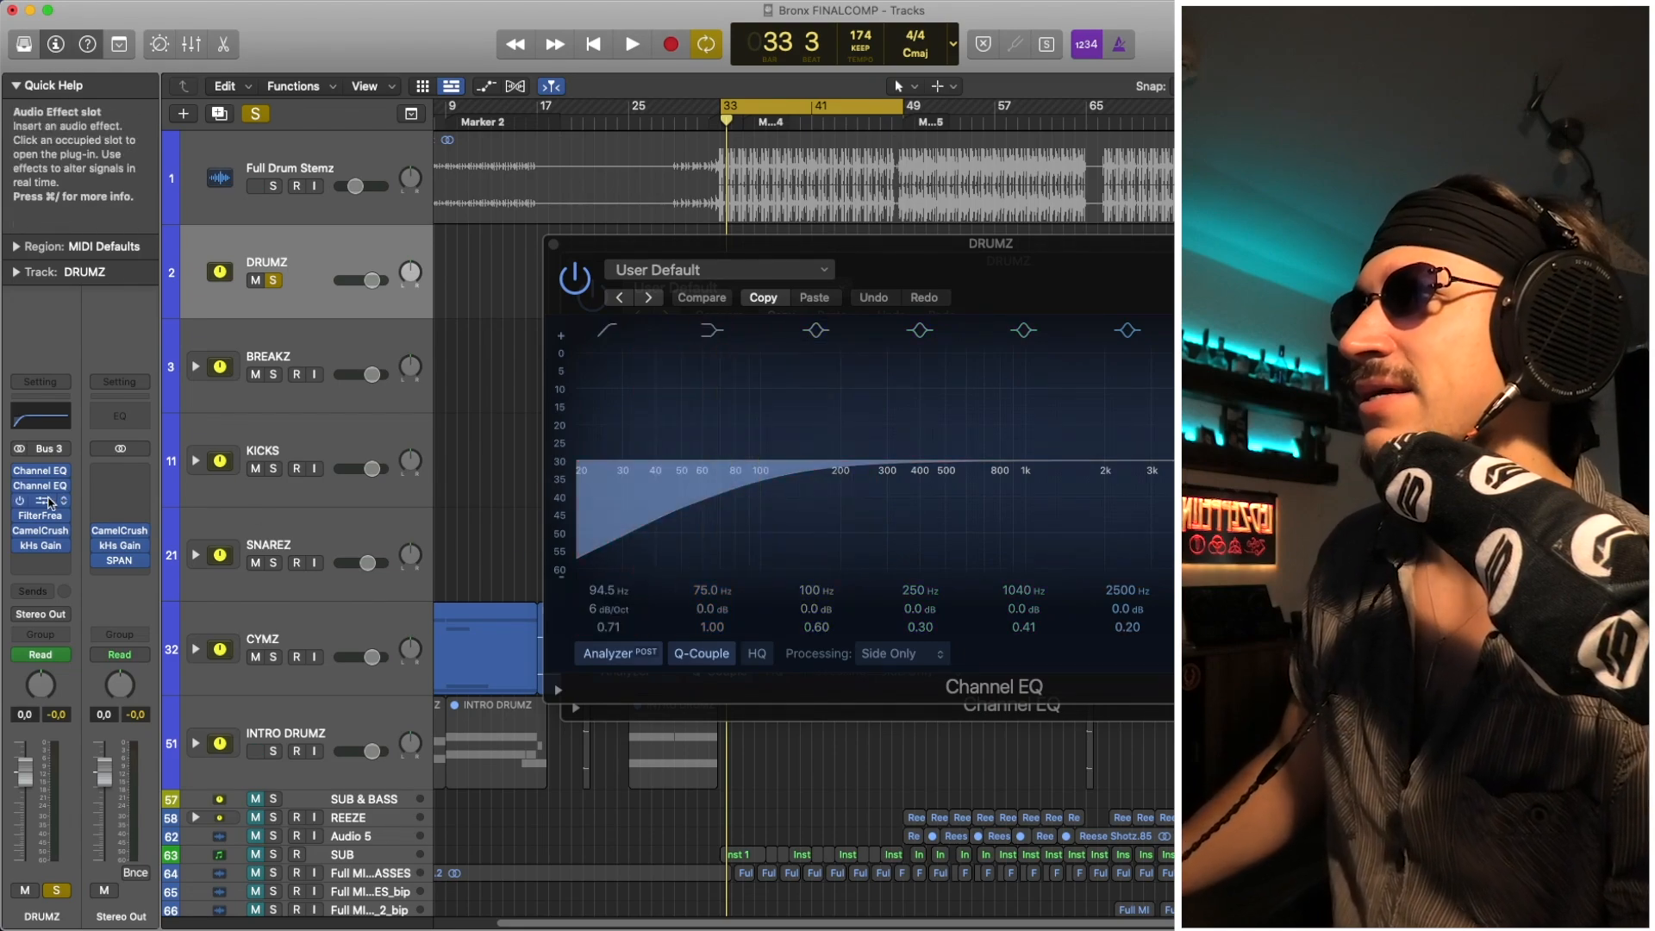
{"action": "left_click", "coordinate": [50, 503]}
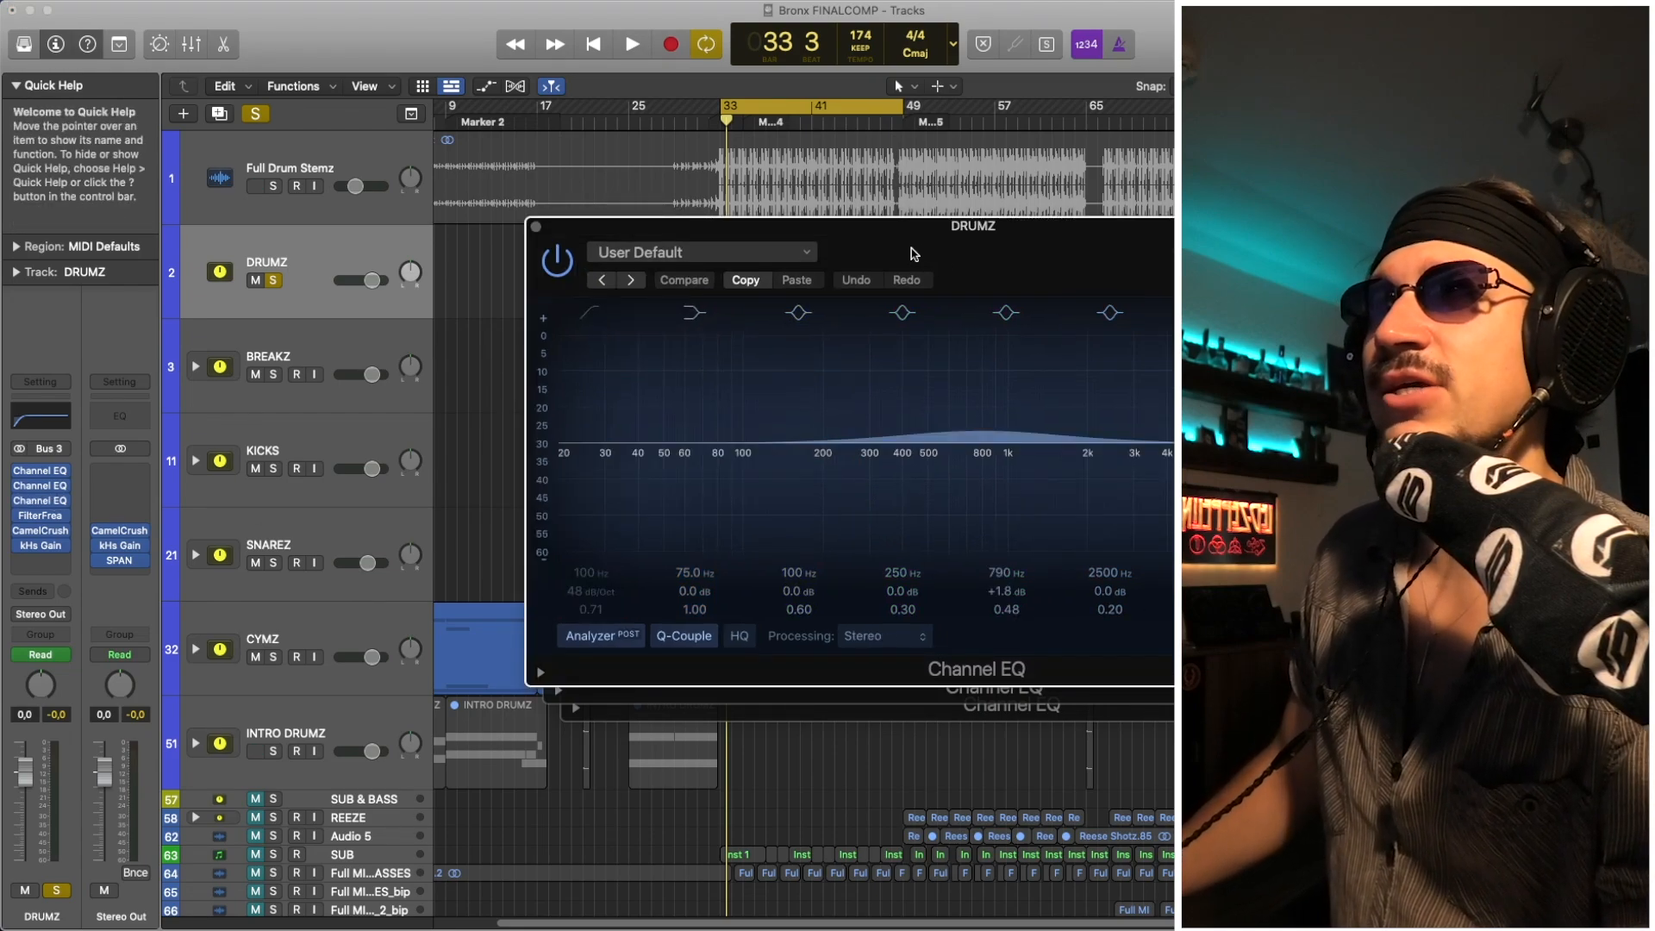
{"action": "left_click_drag", "start_coordinate": [910, 252], "coordinate": [693, 302]}
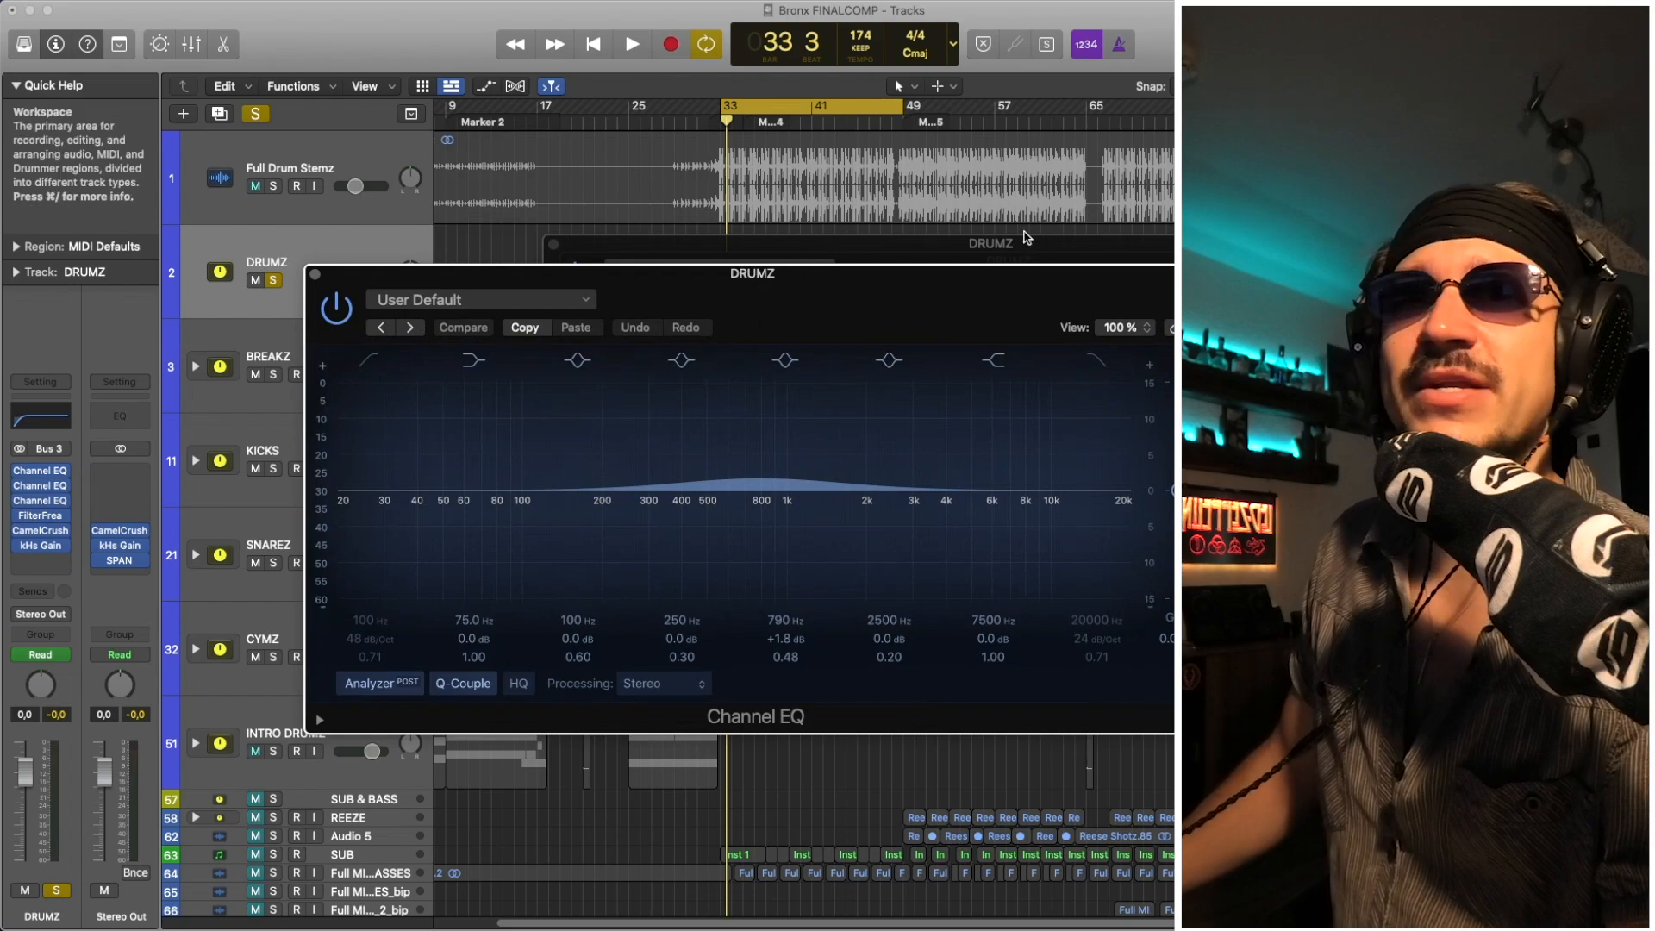
{"action": "left_click", "coordinate": [1039, 255]}
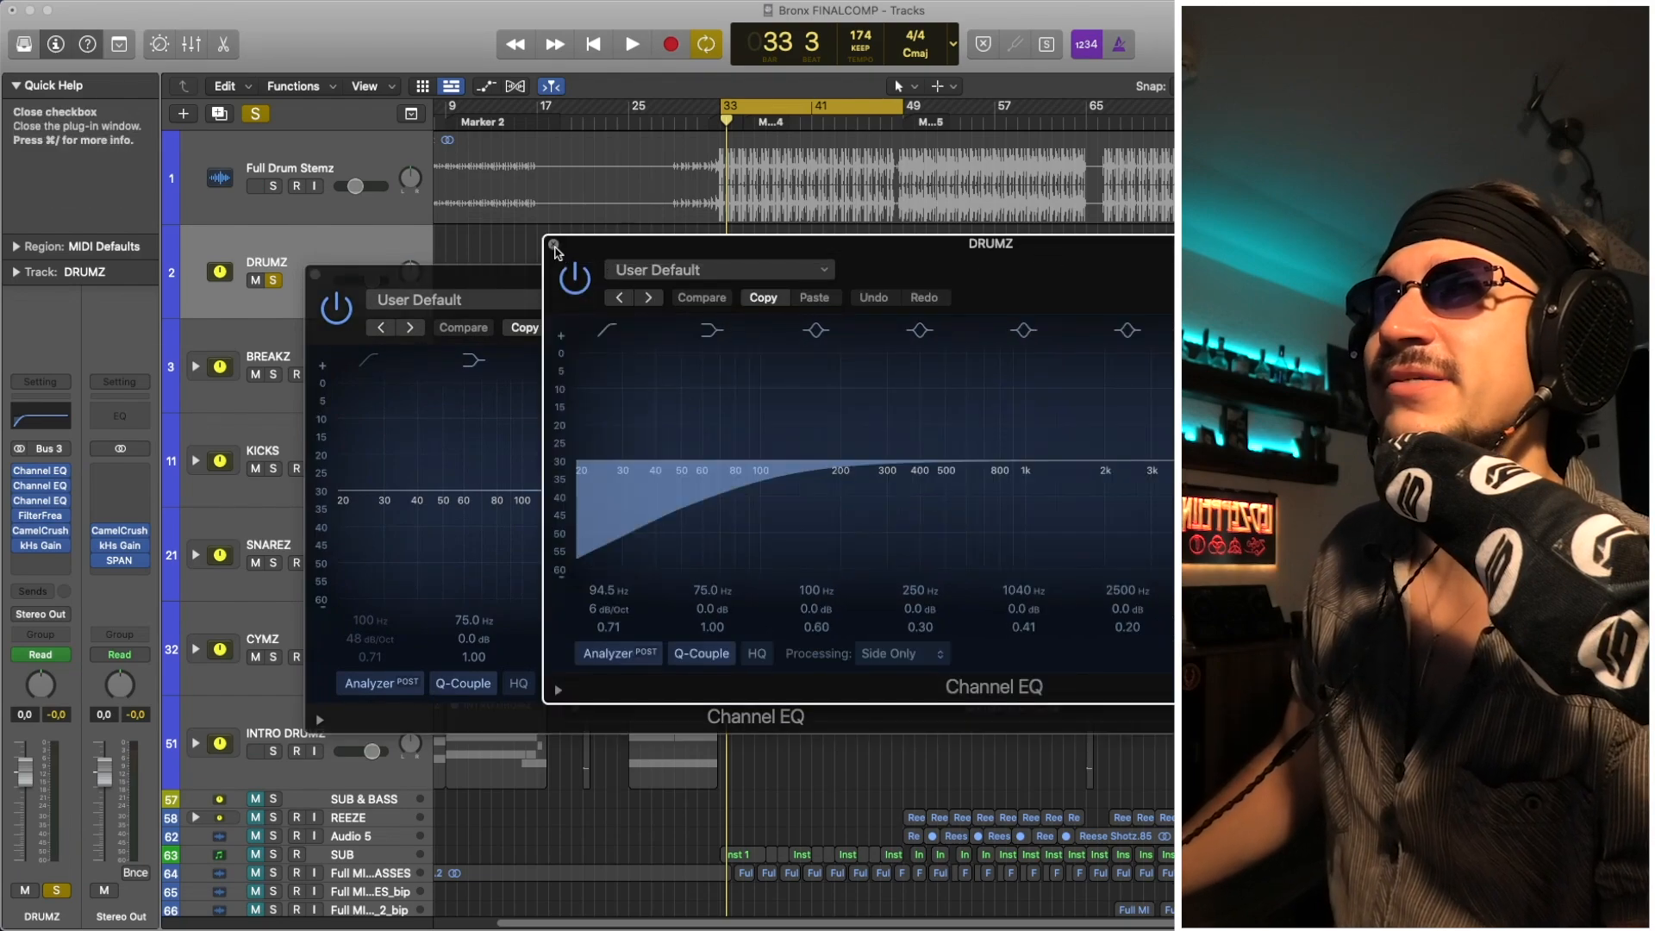
{"action": "left_click", "coordinate": [554, 246]}
{"action": "left_click", "coordinate": [674, 258]}
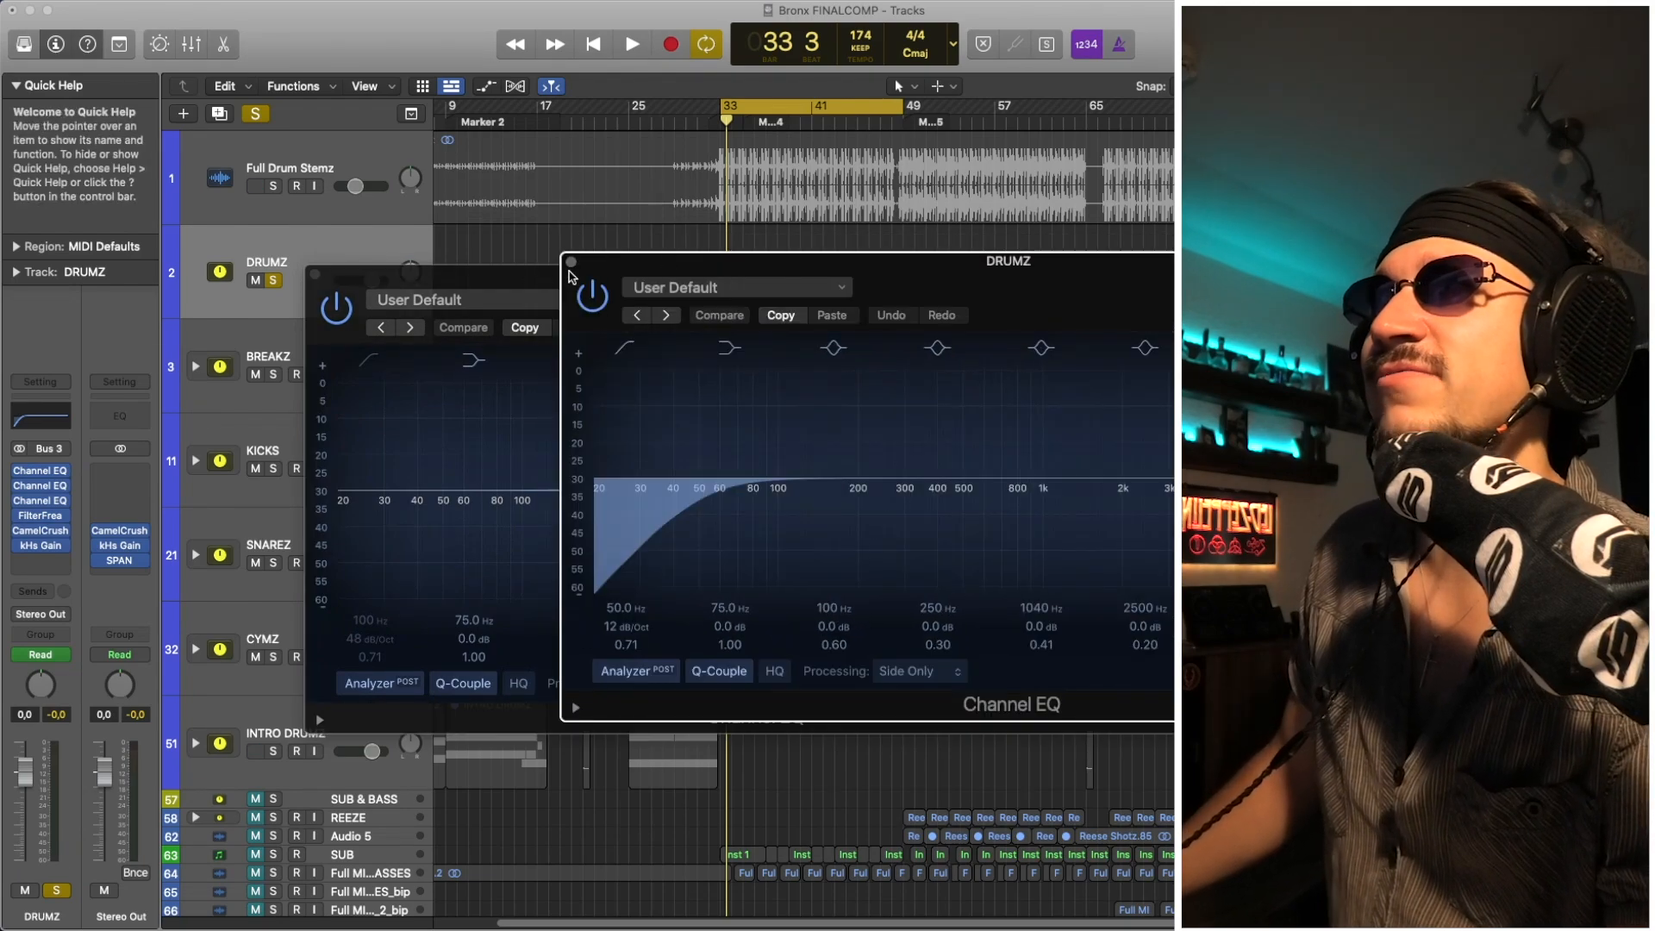
{"action": "left_click", "coordinate": [571, 262]}
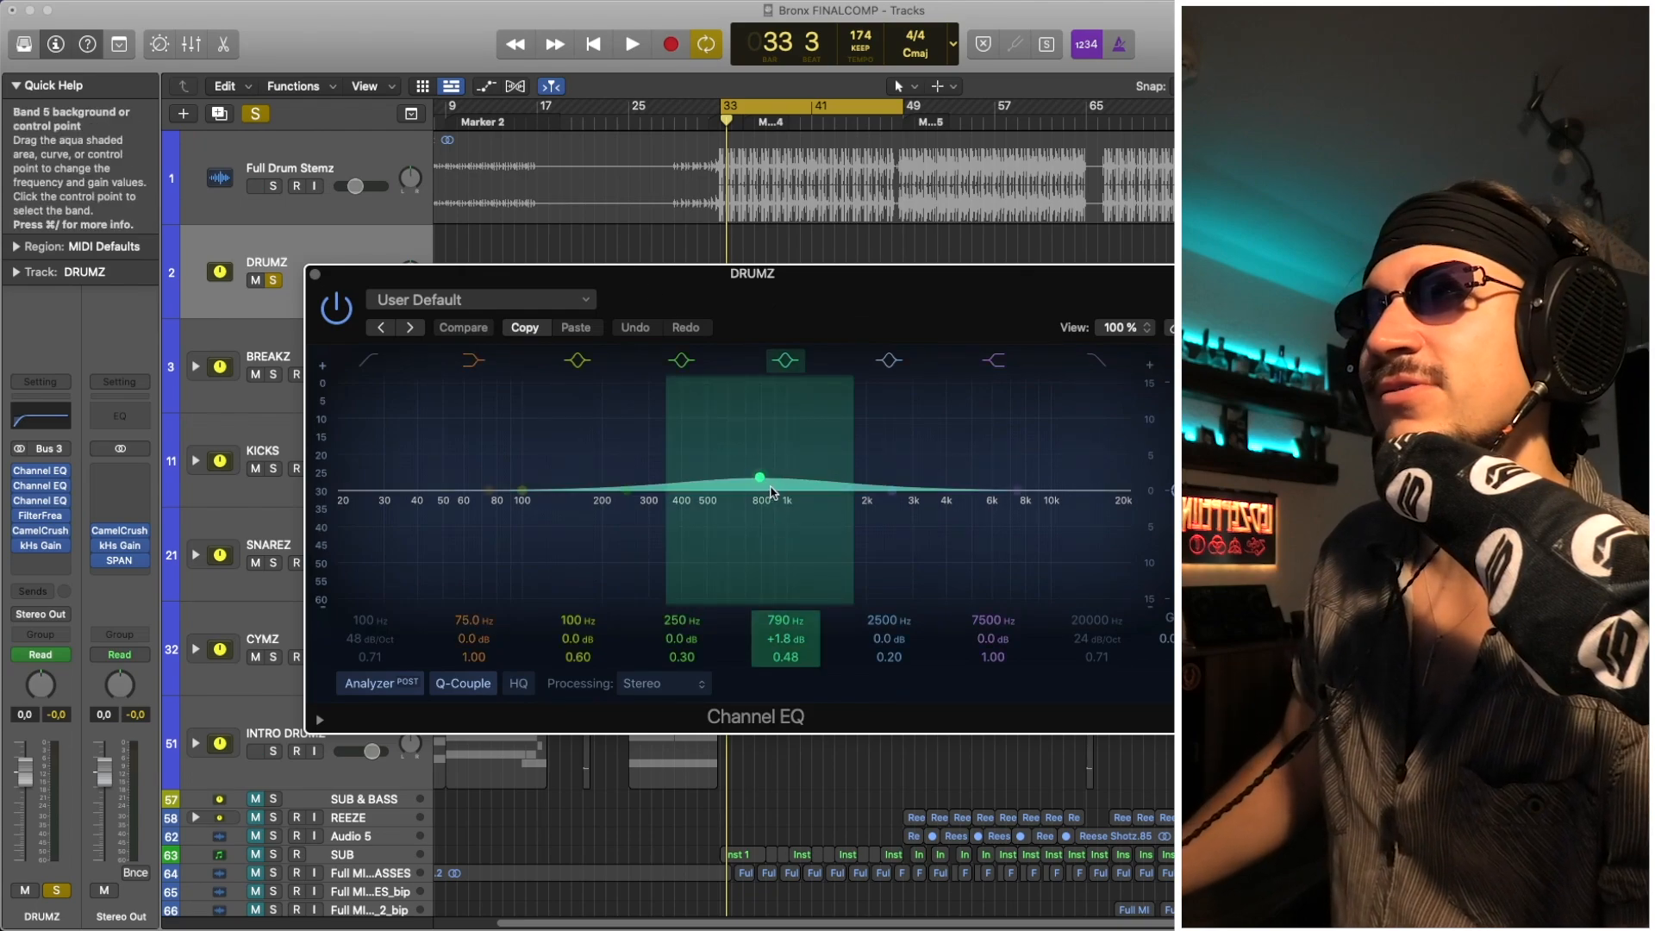
Step: Play the drums to check the midrange boost in the third Channel EQ, then close, reopen and close that plug-in
{"action": "key", "text": "space"}
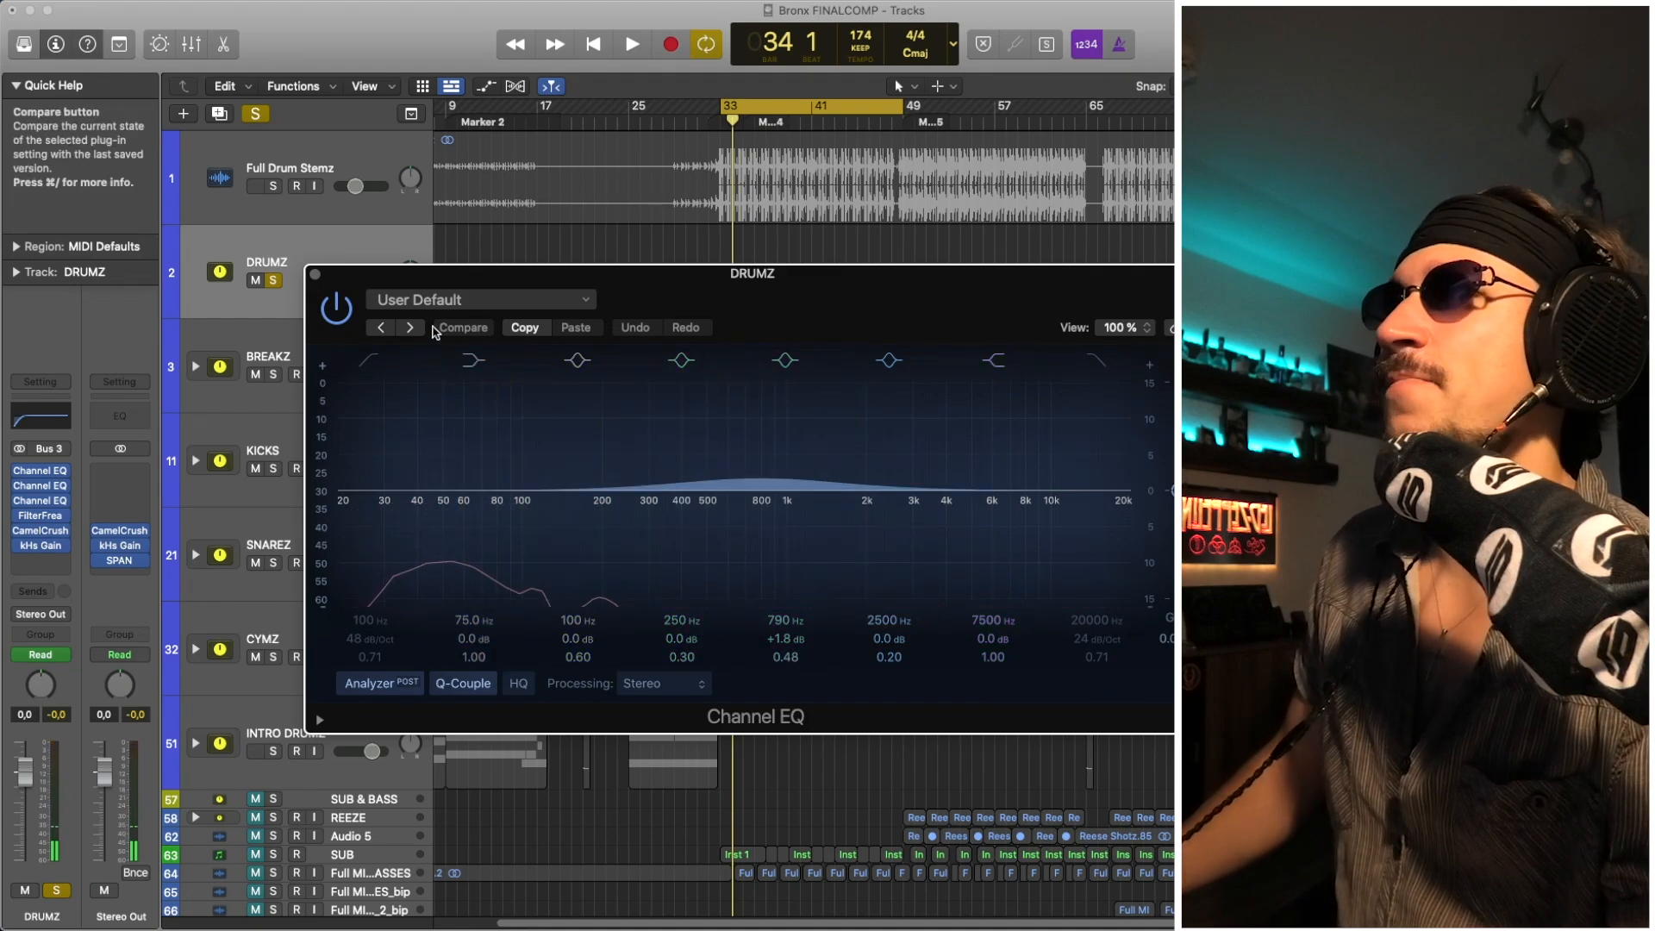
{"action": "left_click", "coordinate": [337, 303]}
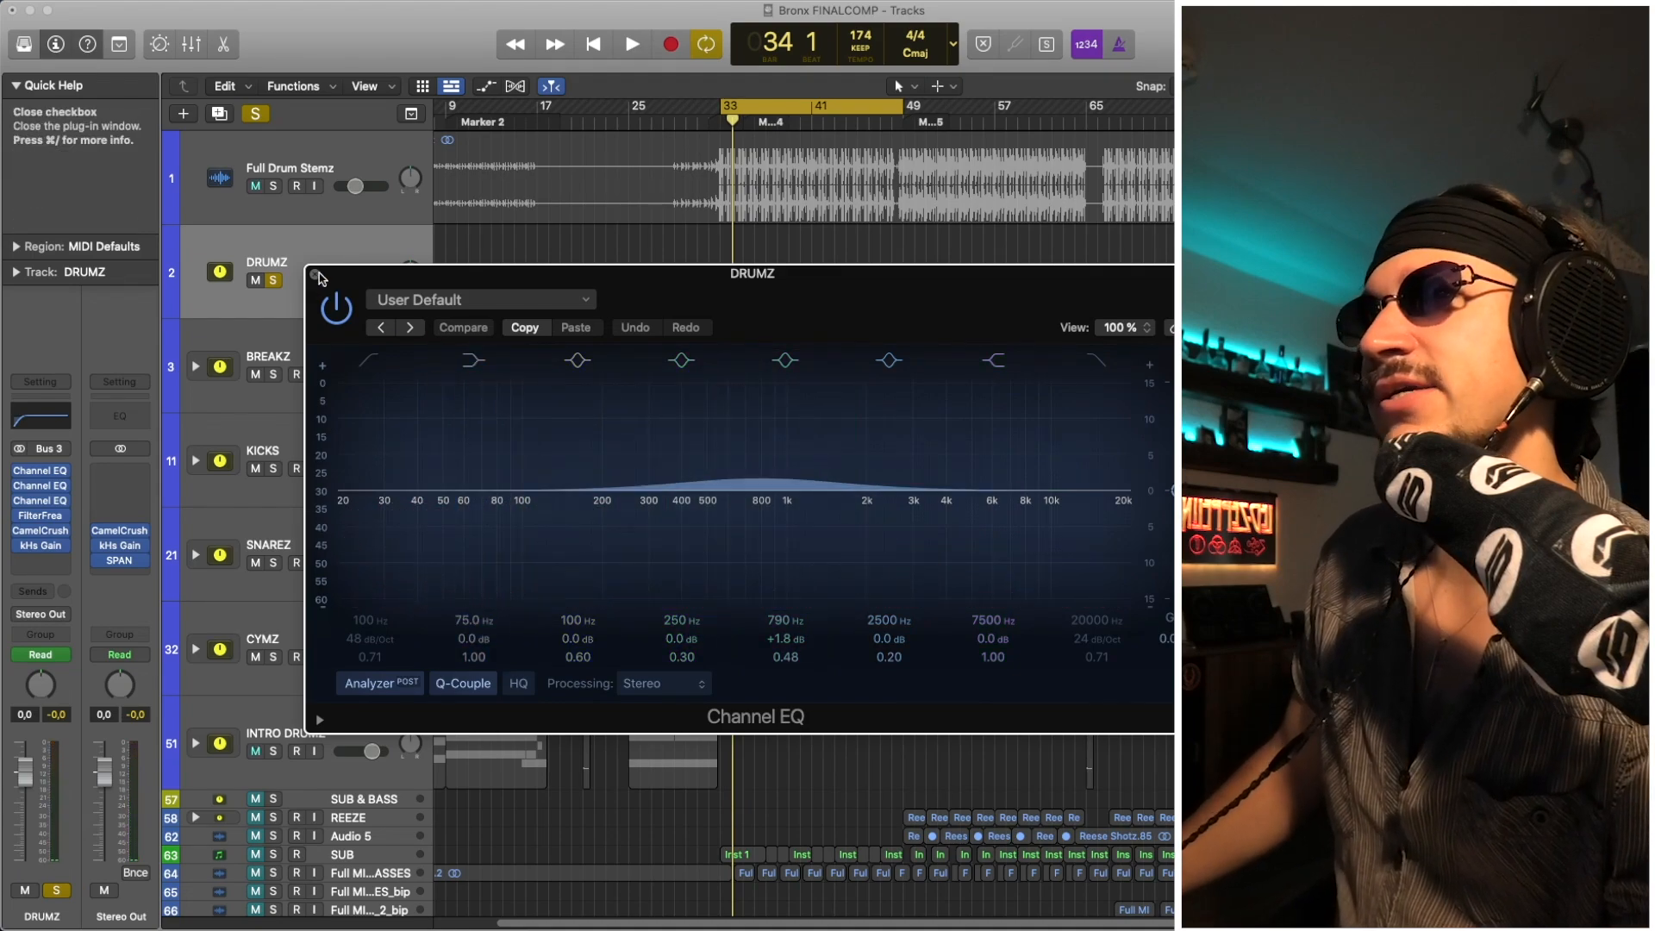
{"action": "left_click", "coordinate": [316, 274]}
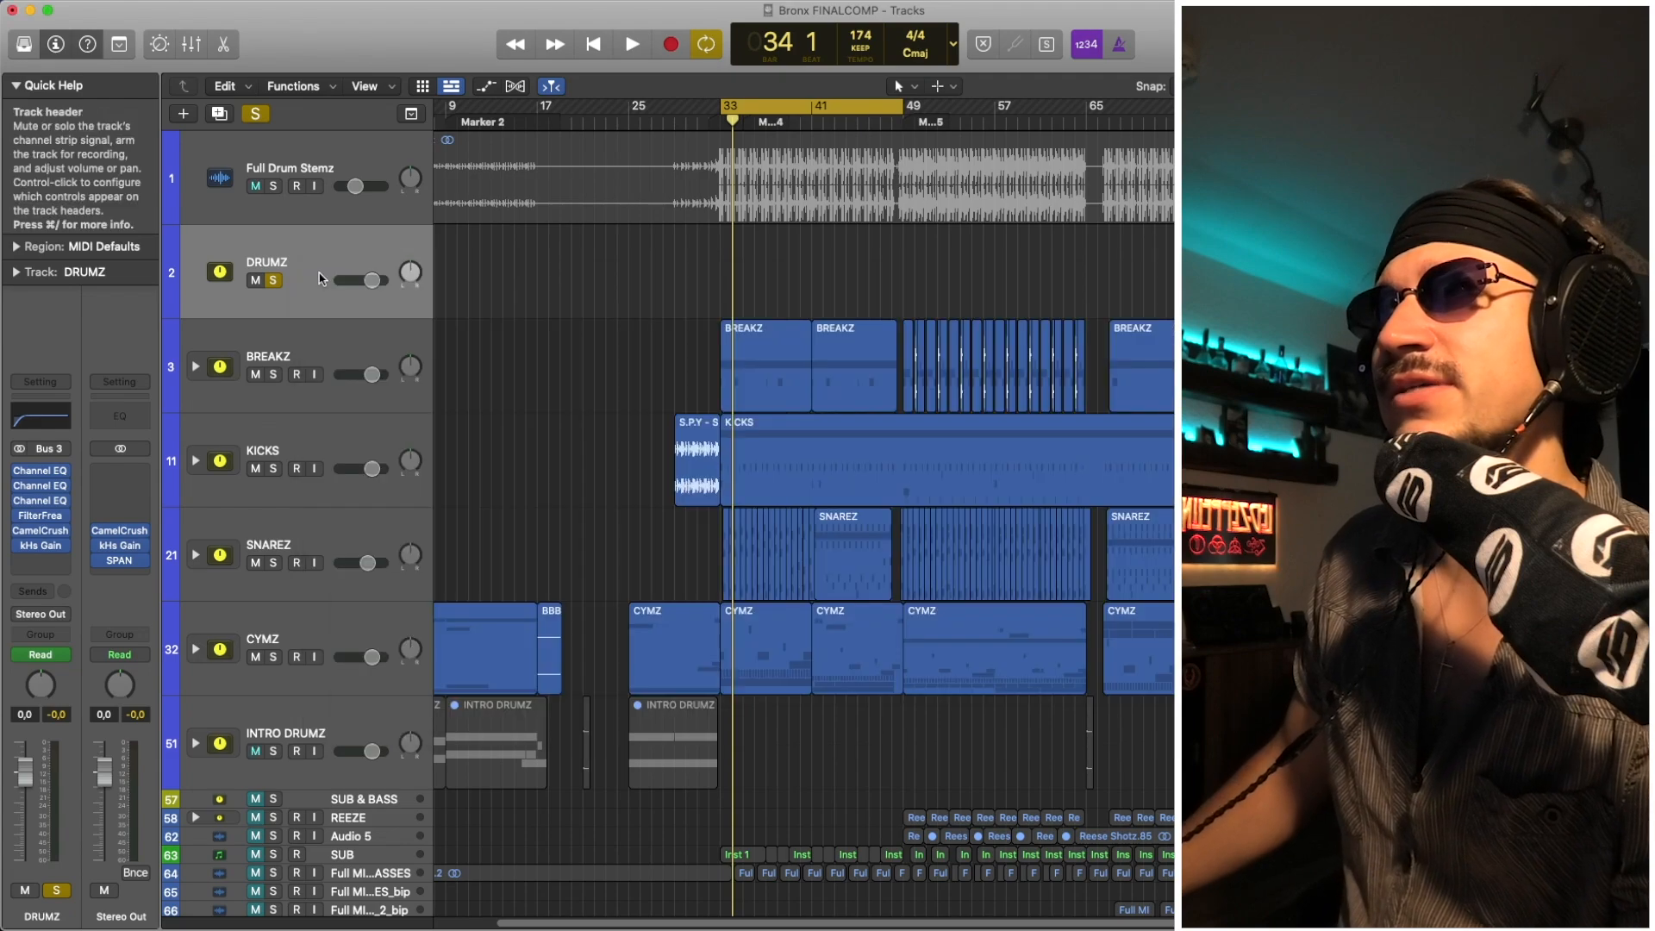
{"action": "left_click", "coordinate": [60, 501]}
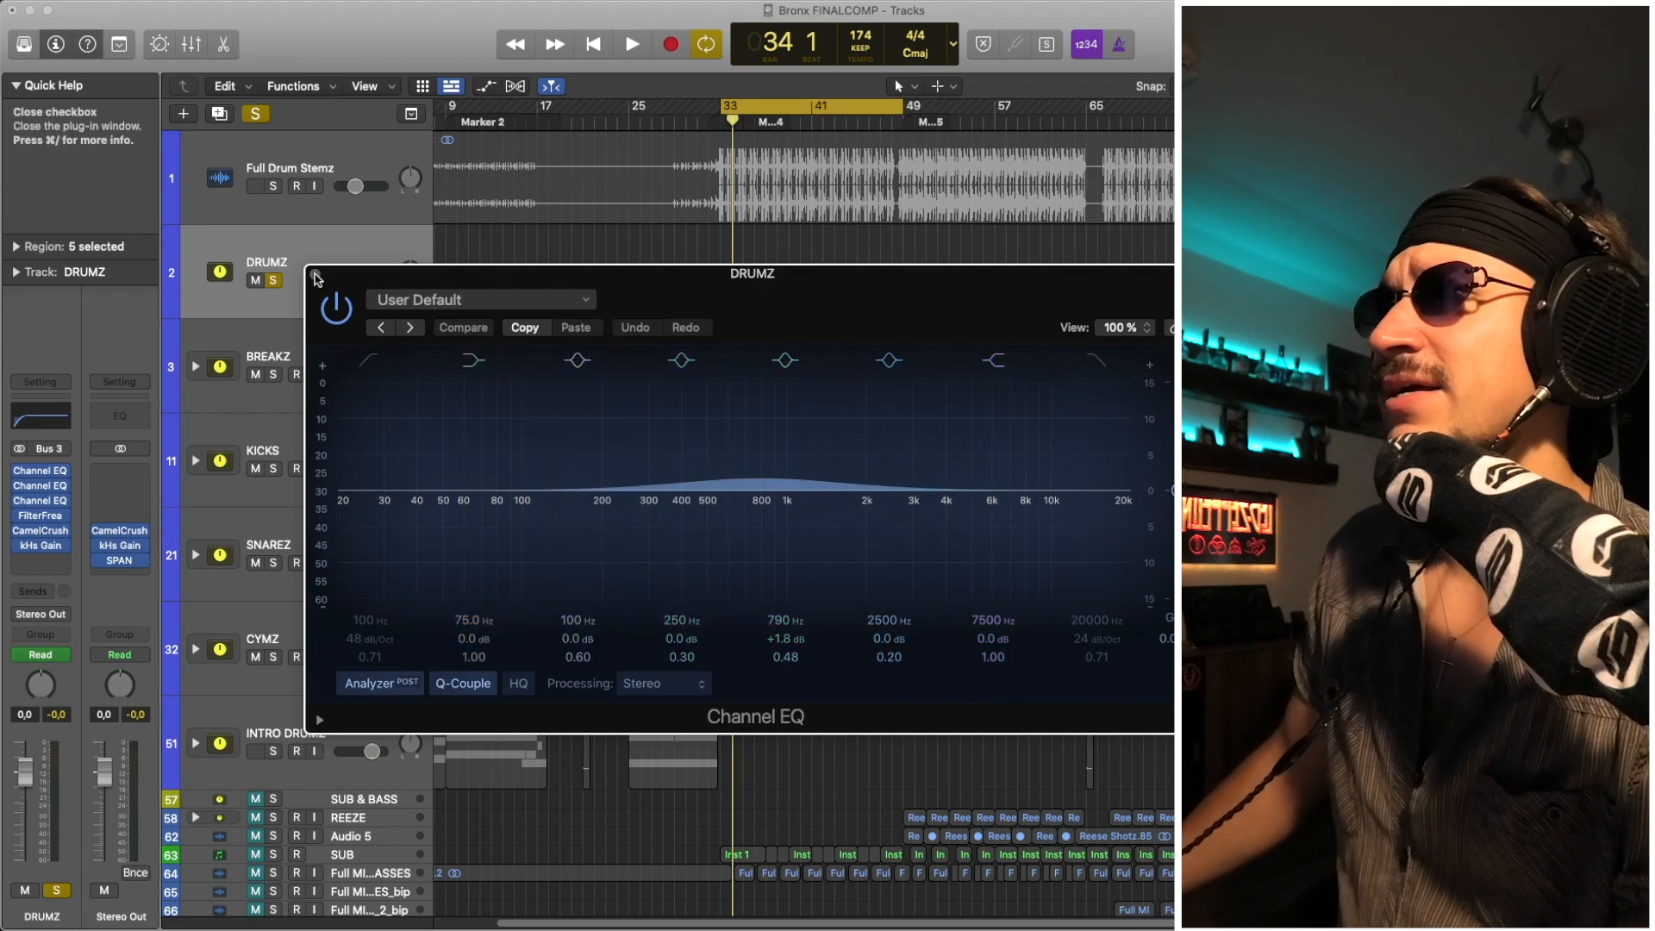
{"action": "left_click", "coordinate": [316, 276]}
{"action": "scroll", "coordinate": [481, 388], "scroll_direction": "right", "scroll_amount": 2}
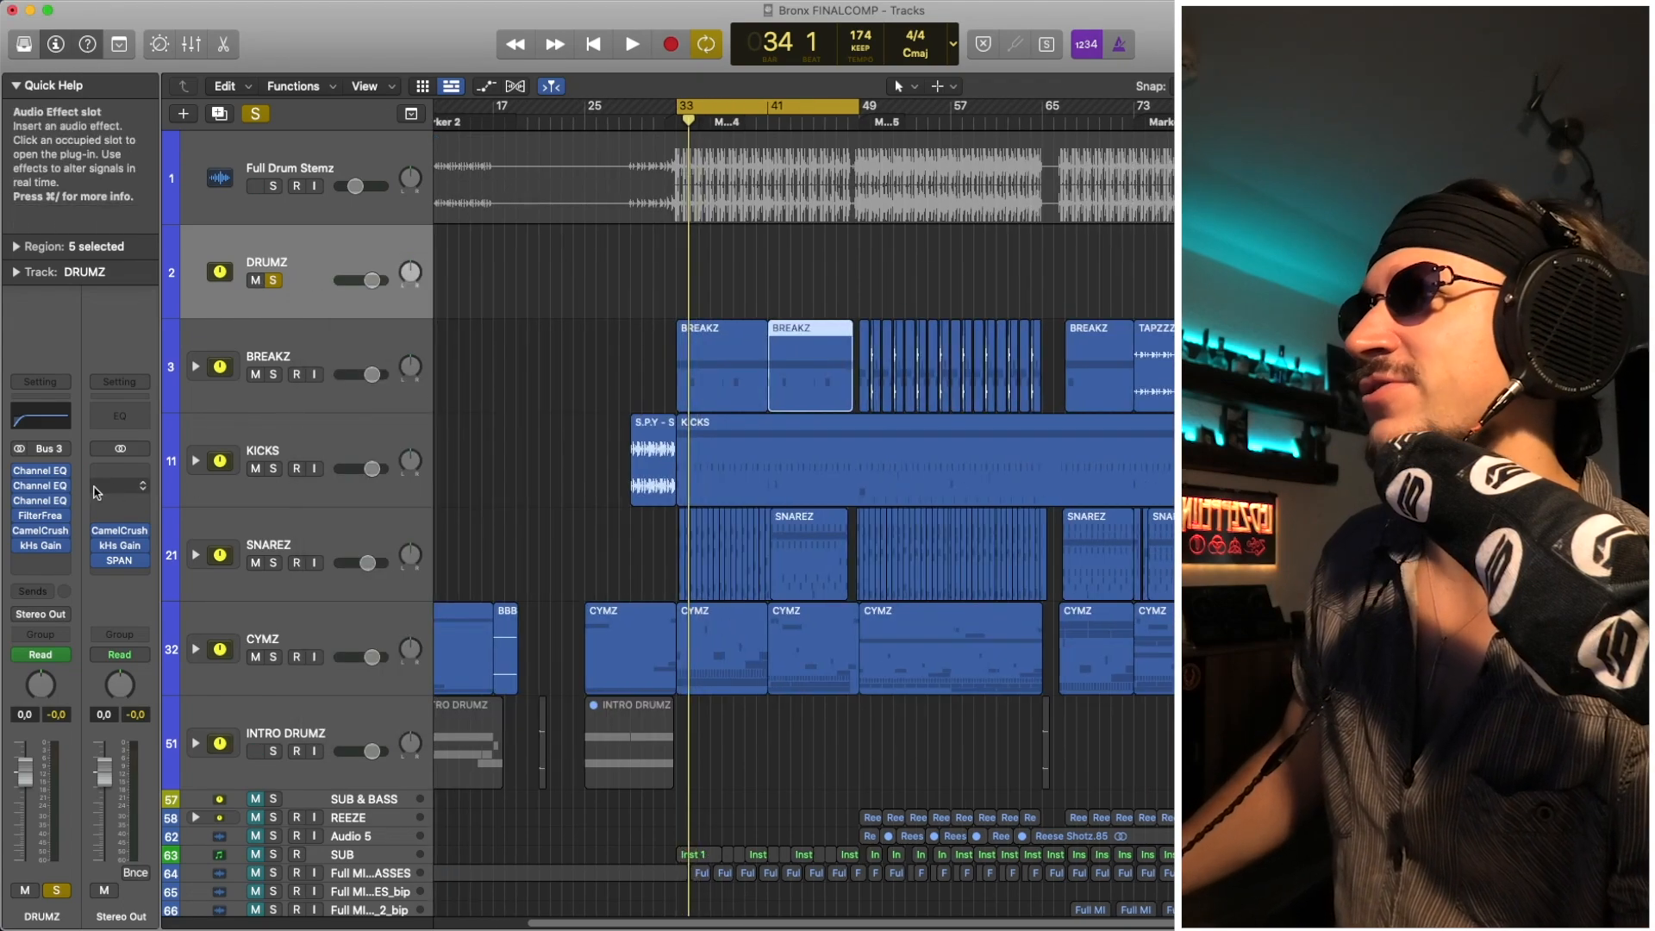
Step: Open the FilterFreak and CamelCrush plug-ins on the DRUMZ track to view their settings, closing each one
{"action": "left_click", "coordinate": [40, 515]}
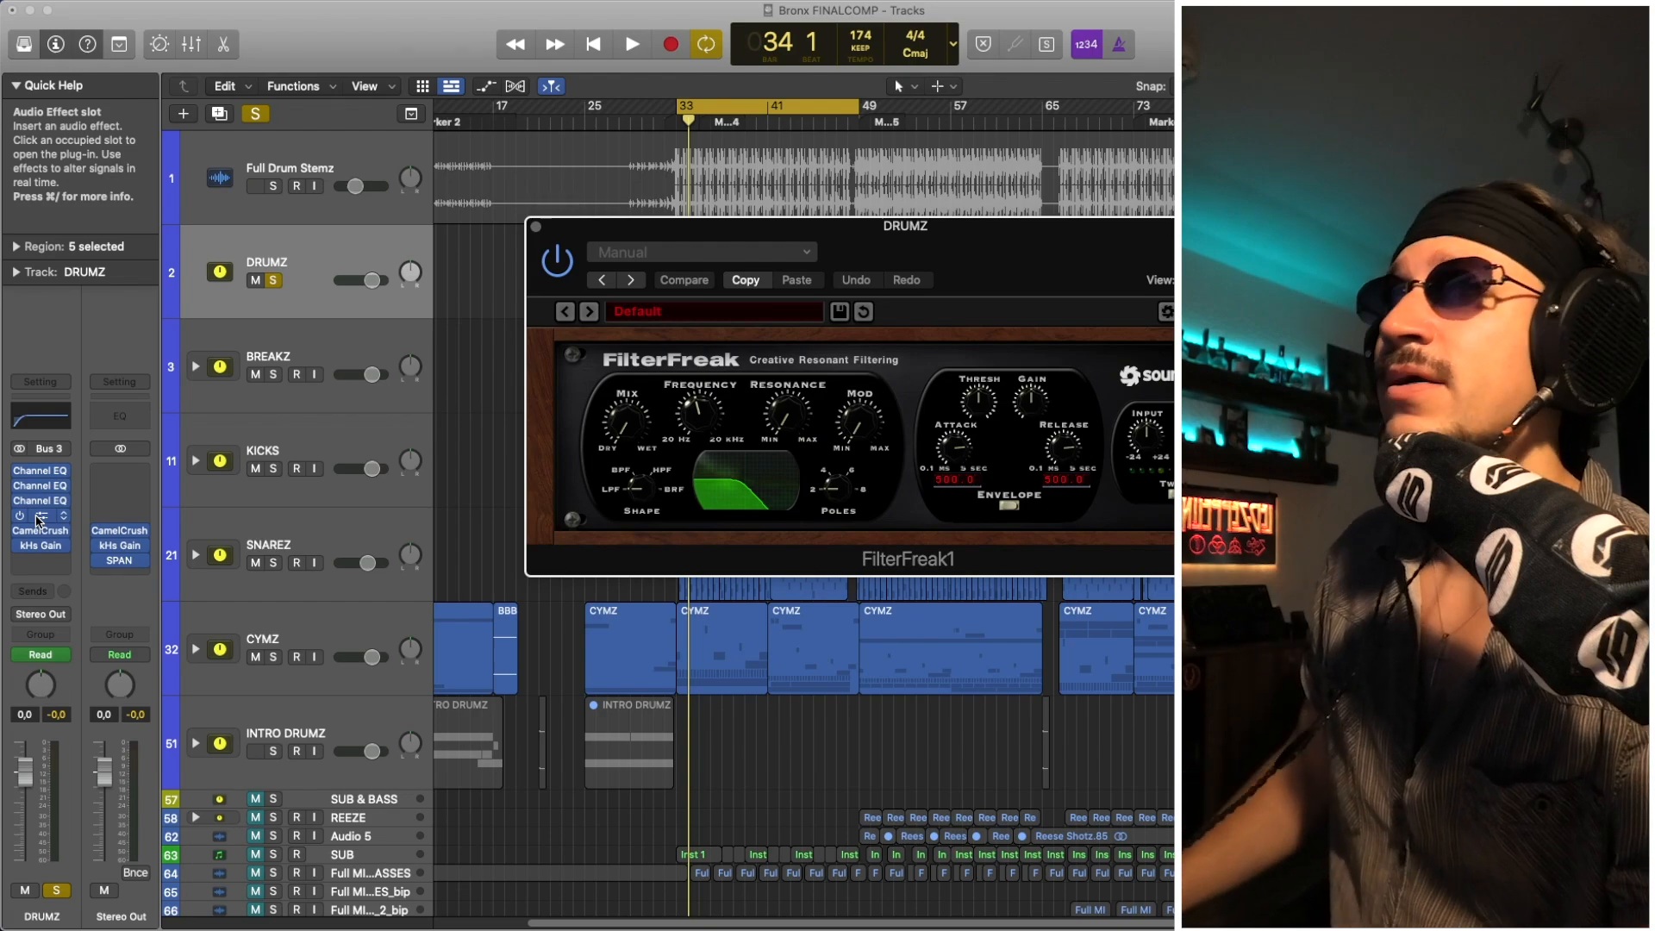
{"action": "left_click", "coordinate": [40, 517]}
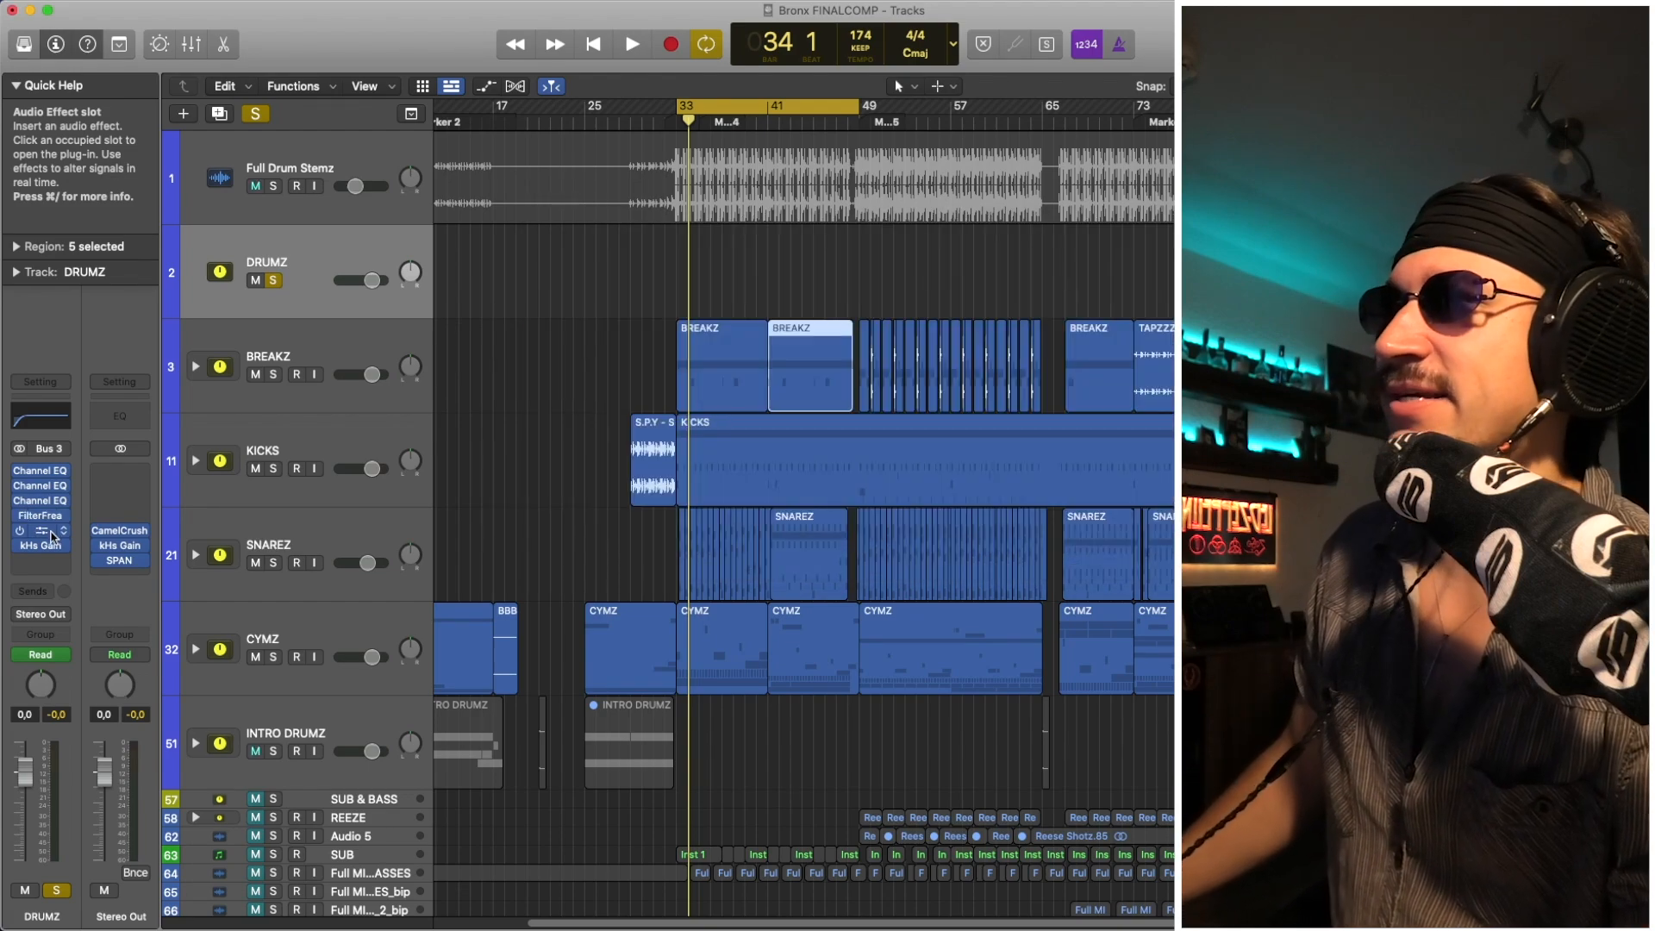
{"action": "left_click", "coordinate": [43, 532]}
{"action": "left_click", "coordinate": [42, 532]}
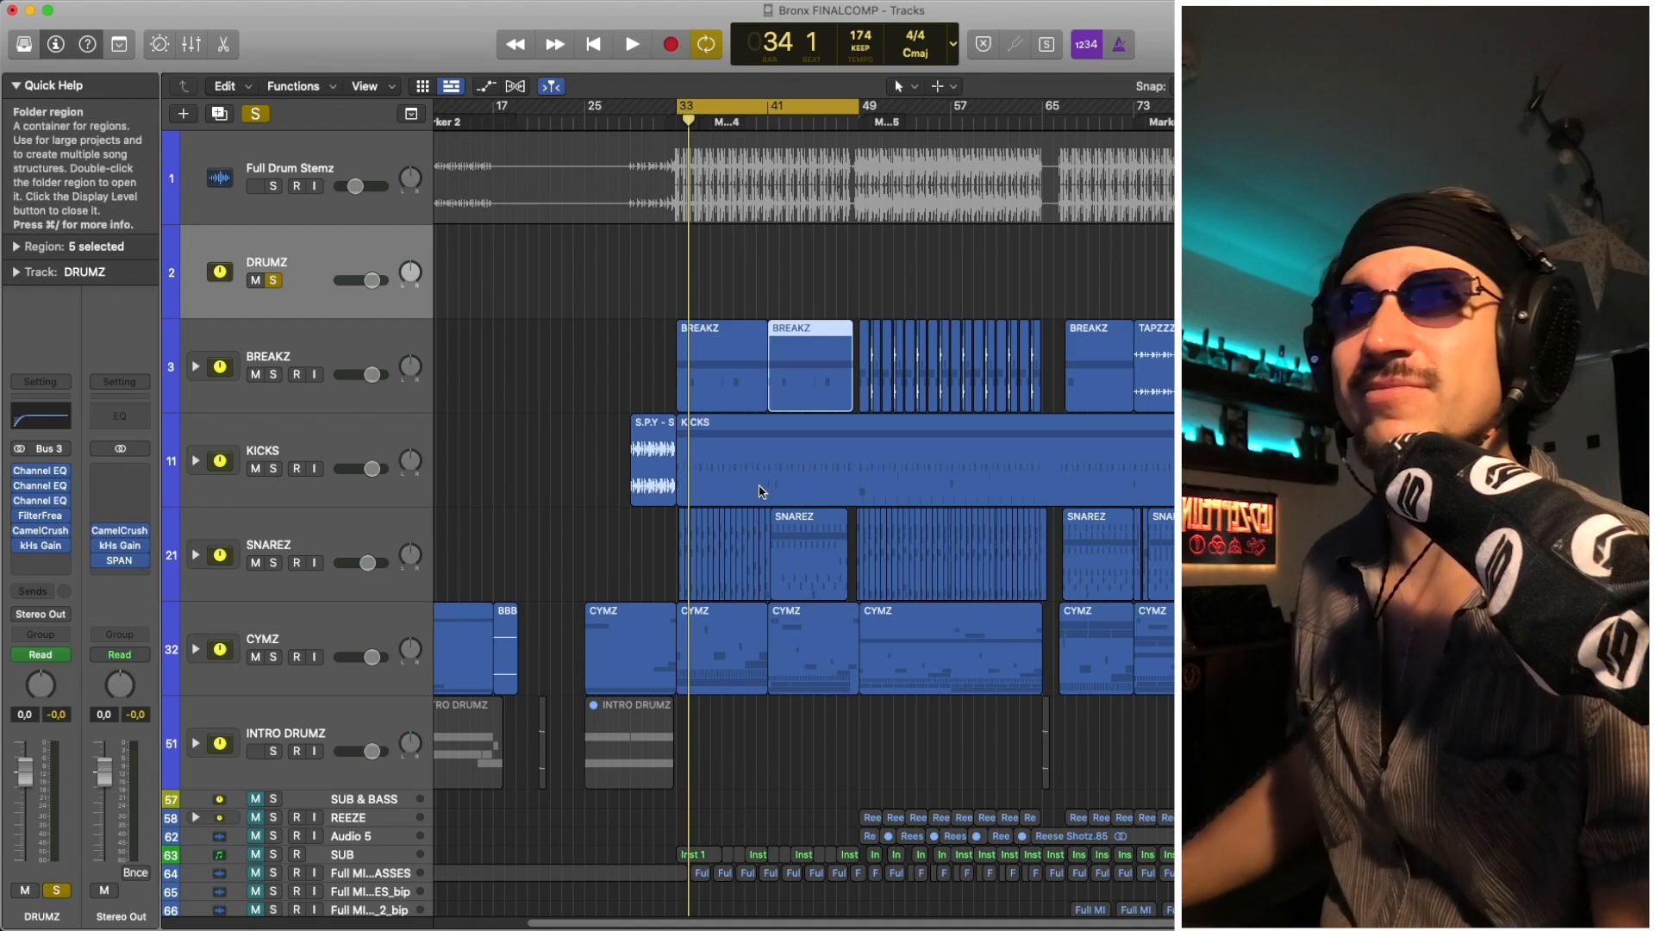
Step: Solo the Full Drum Stemz track instead of DRUMZ and select it to show its channel strip
{"action": "scroll", "coordinate": [784, 455], "scroll_direction": "right", "scroll_amount": 2}
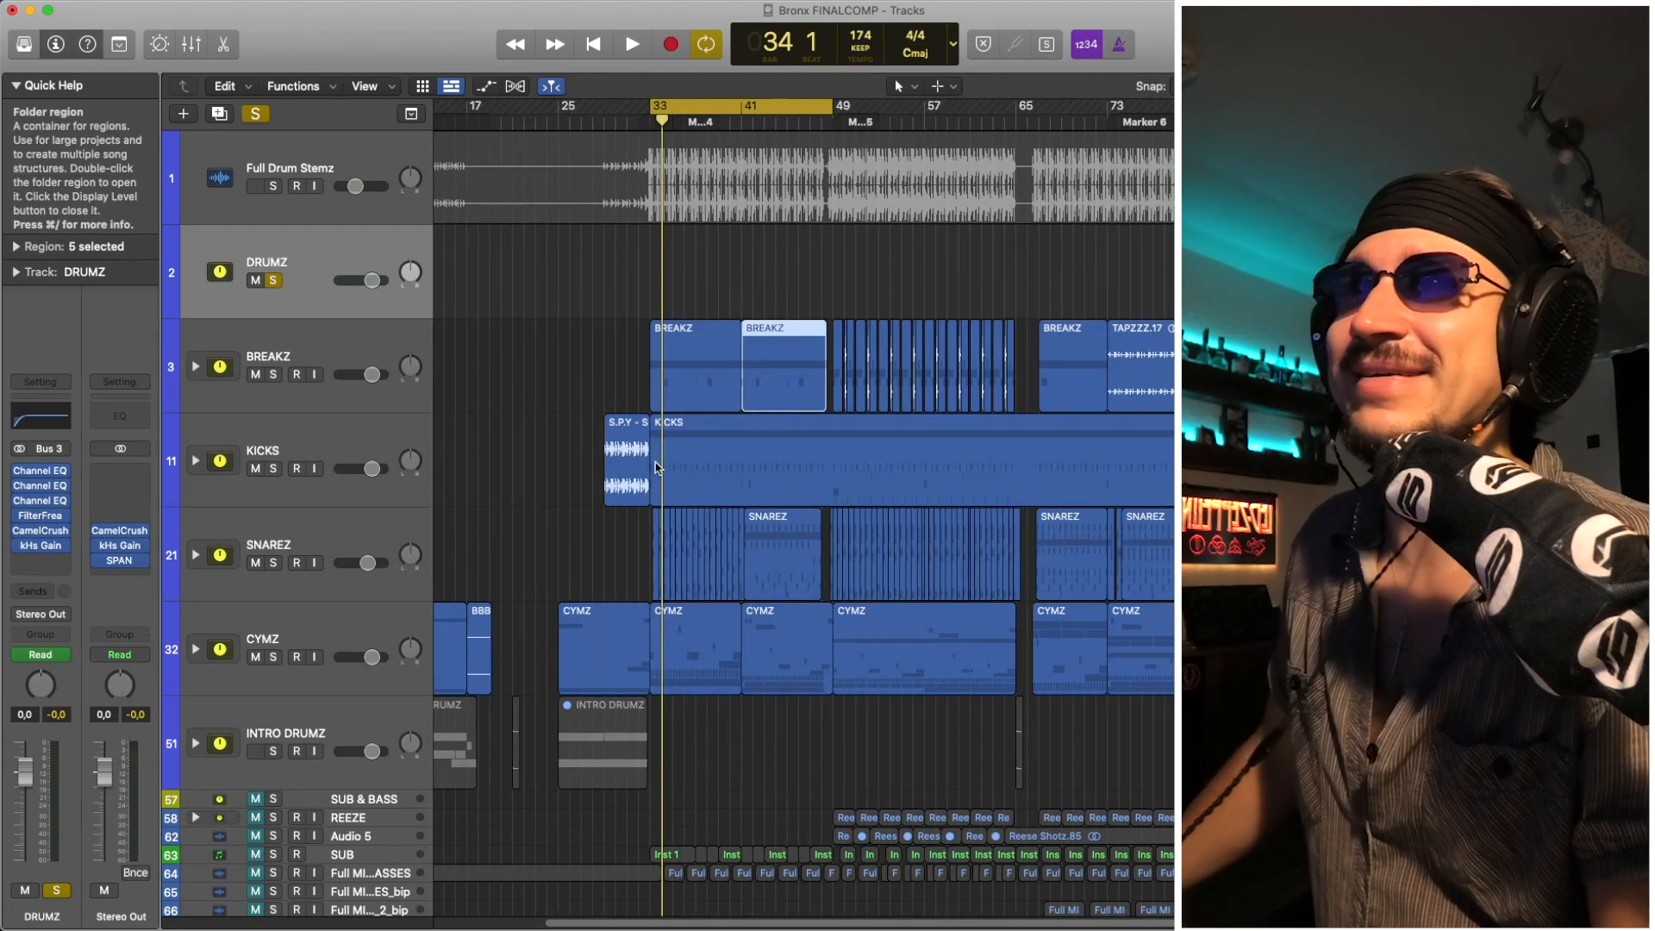
{"action": "scroll", "coordinate": [629, 285], "scroll_direction": "right", "scroll_amount": 1}
{"action": "left_click", "coordinate": [392, 203]}
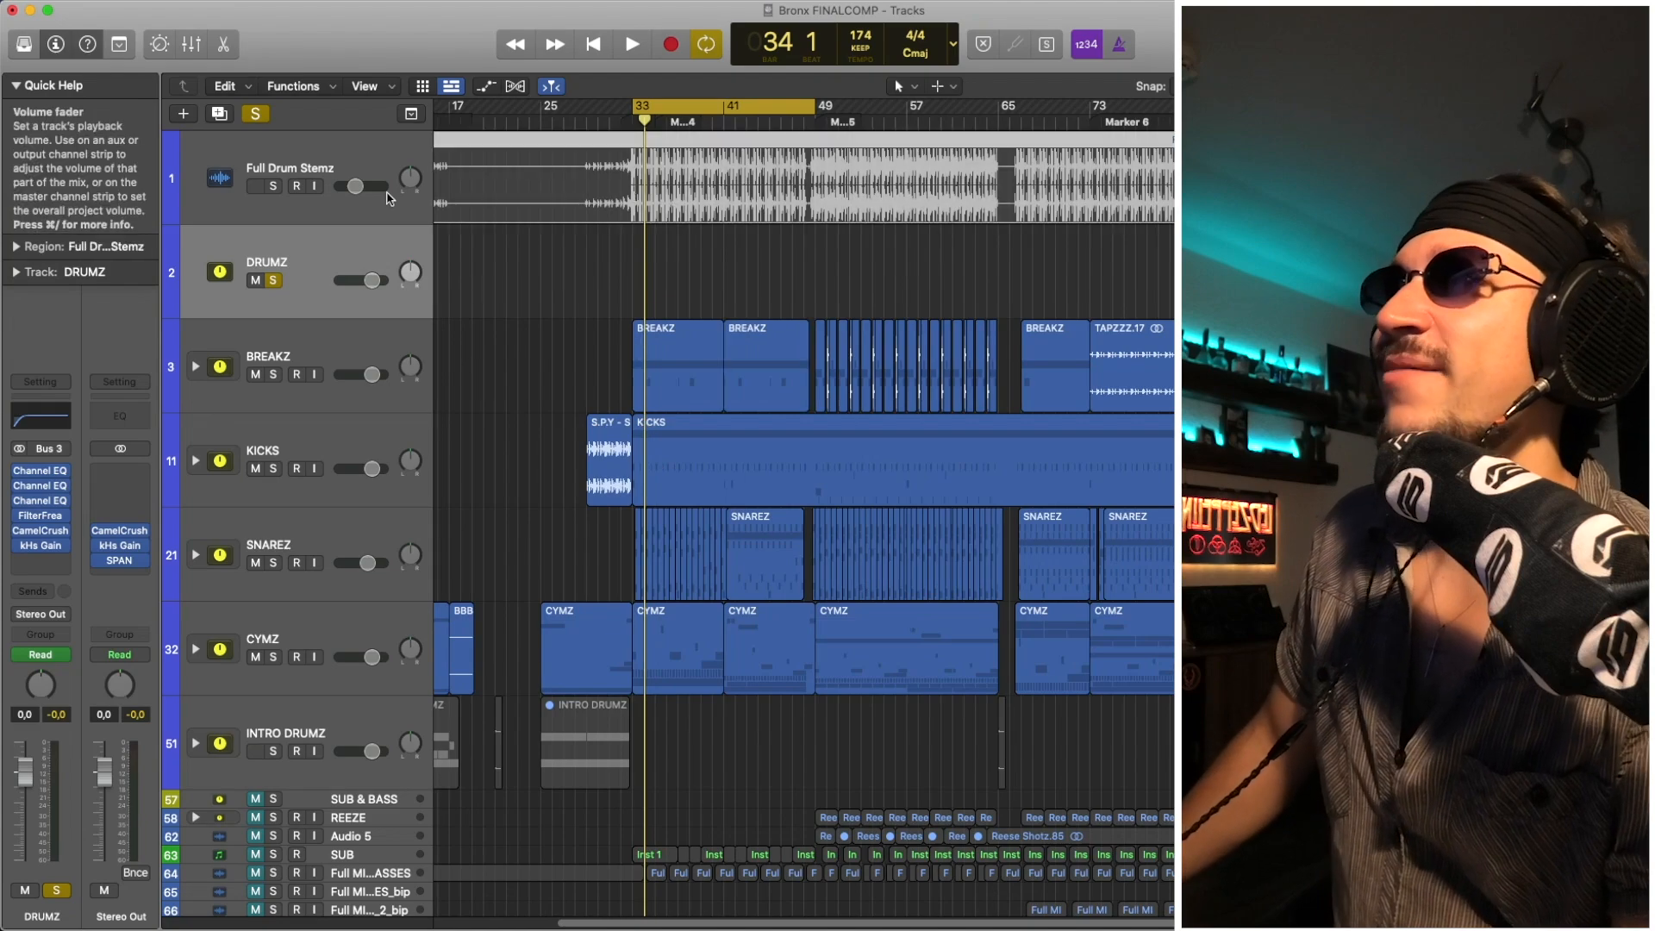
{"action": "left_click", "coordinate": [273, 186]}
{"action": "left_click", "coordinate": [274, 282]}
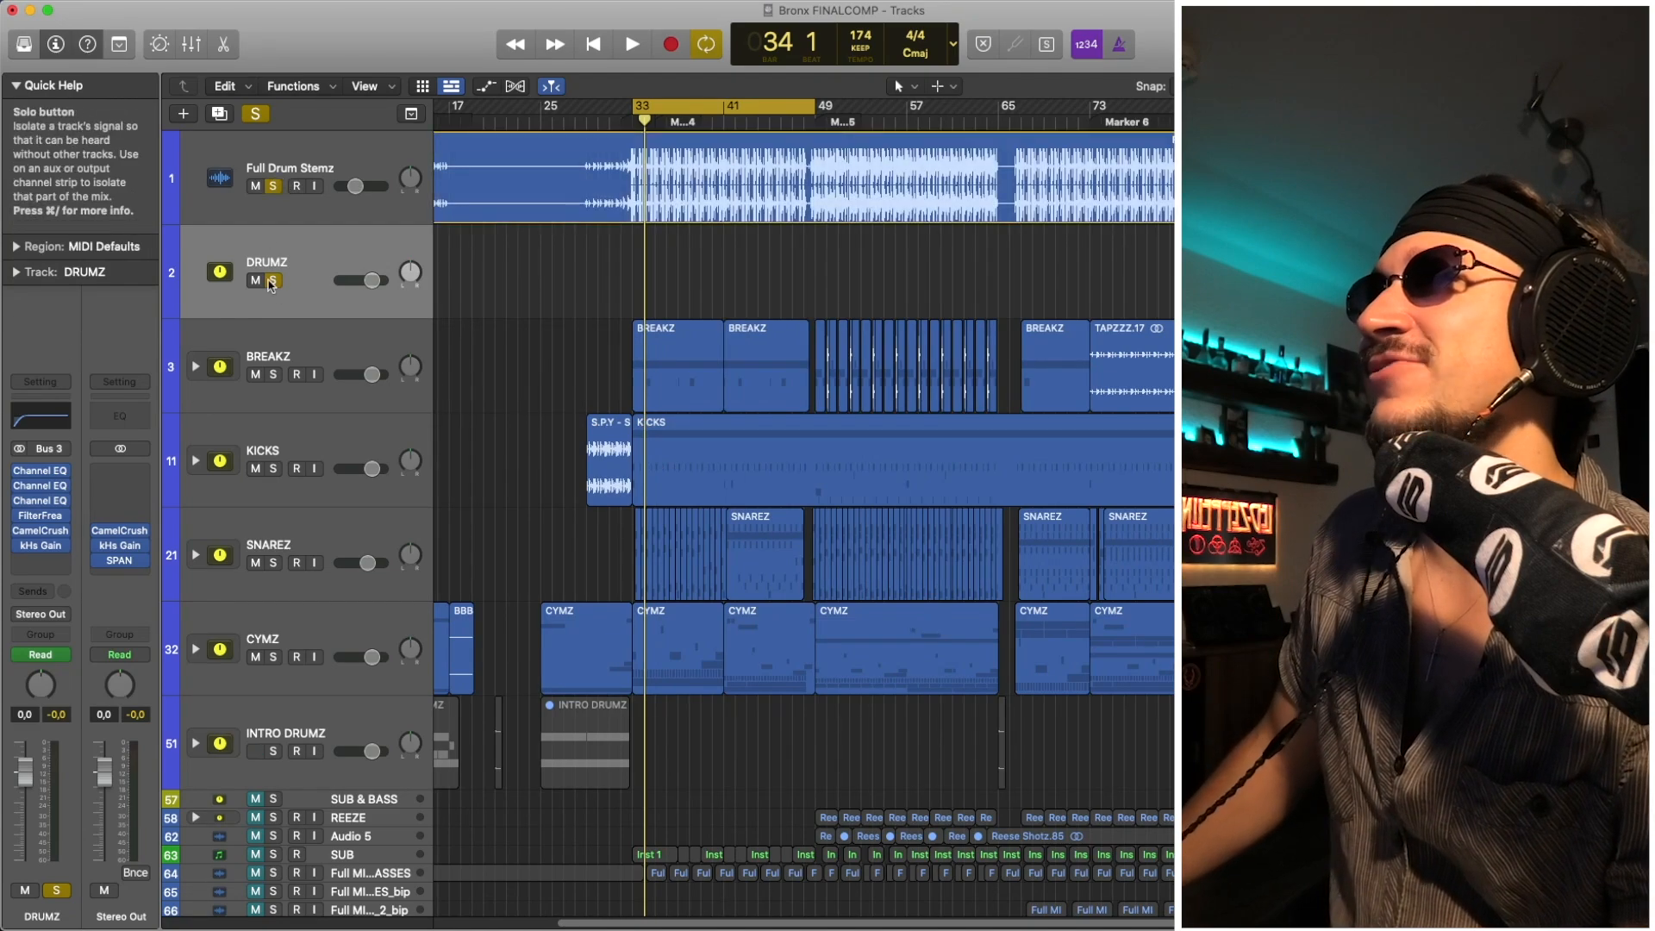
{"action": "key", "text": "Up"}
Step: Play the Full Drum Stemz audio from bar 33, deselect its region, and stop playback
{"action": "scroll", "coordinate": [656, 300], "scroll_direction": "right", "scroll_amount": 2}
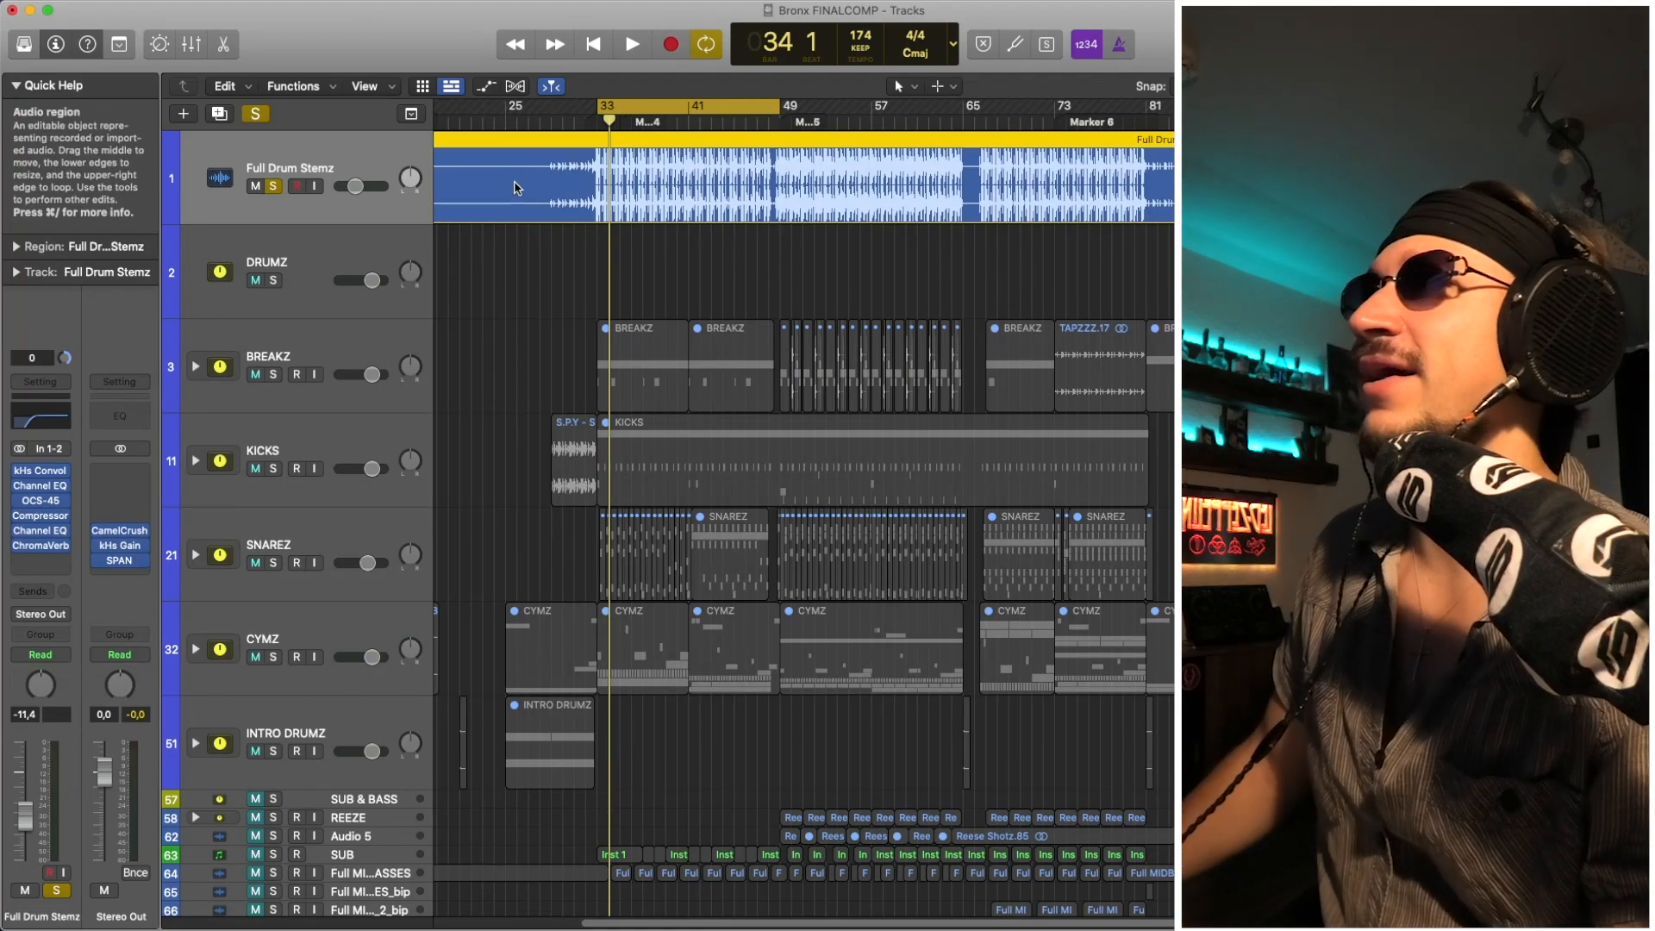
{"action": "key", "text": "space"}
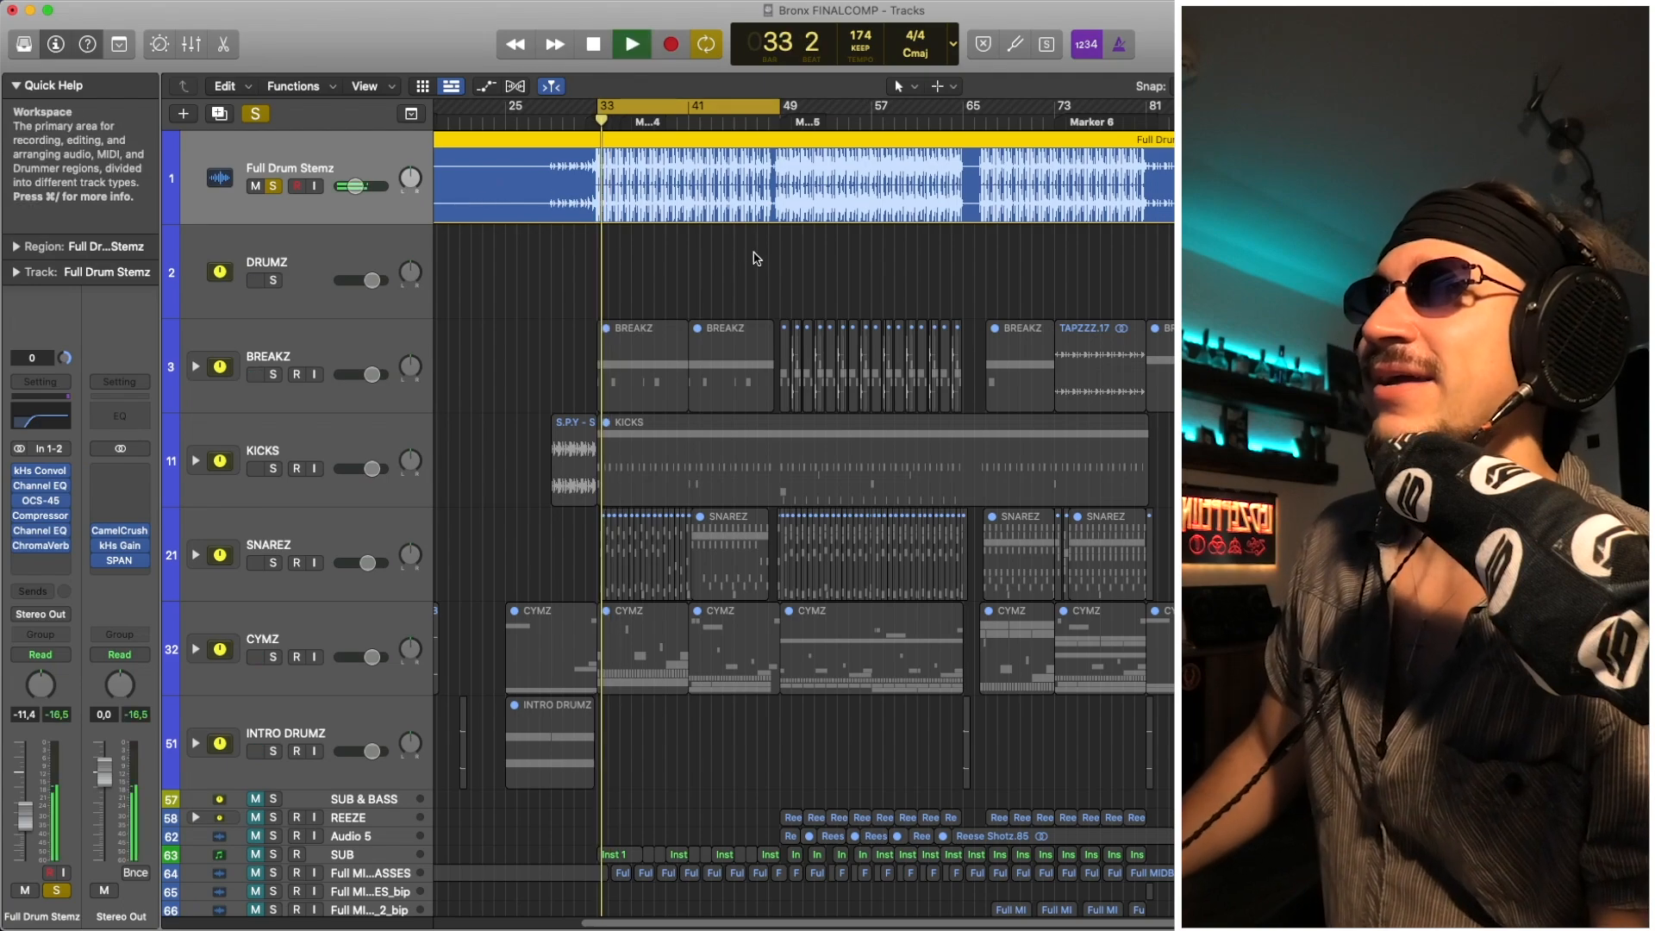
{"action": "left_click", "coordinate": [755, 249]}
{"action": "key", "text": "space"}
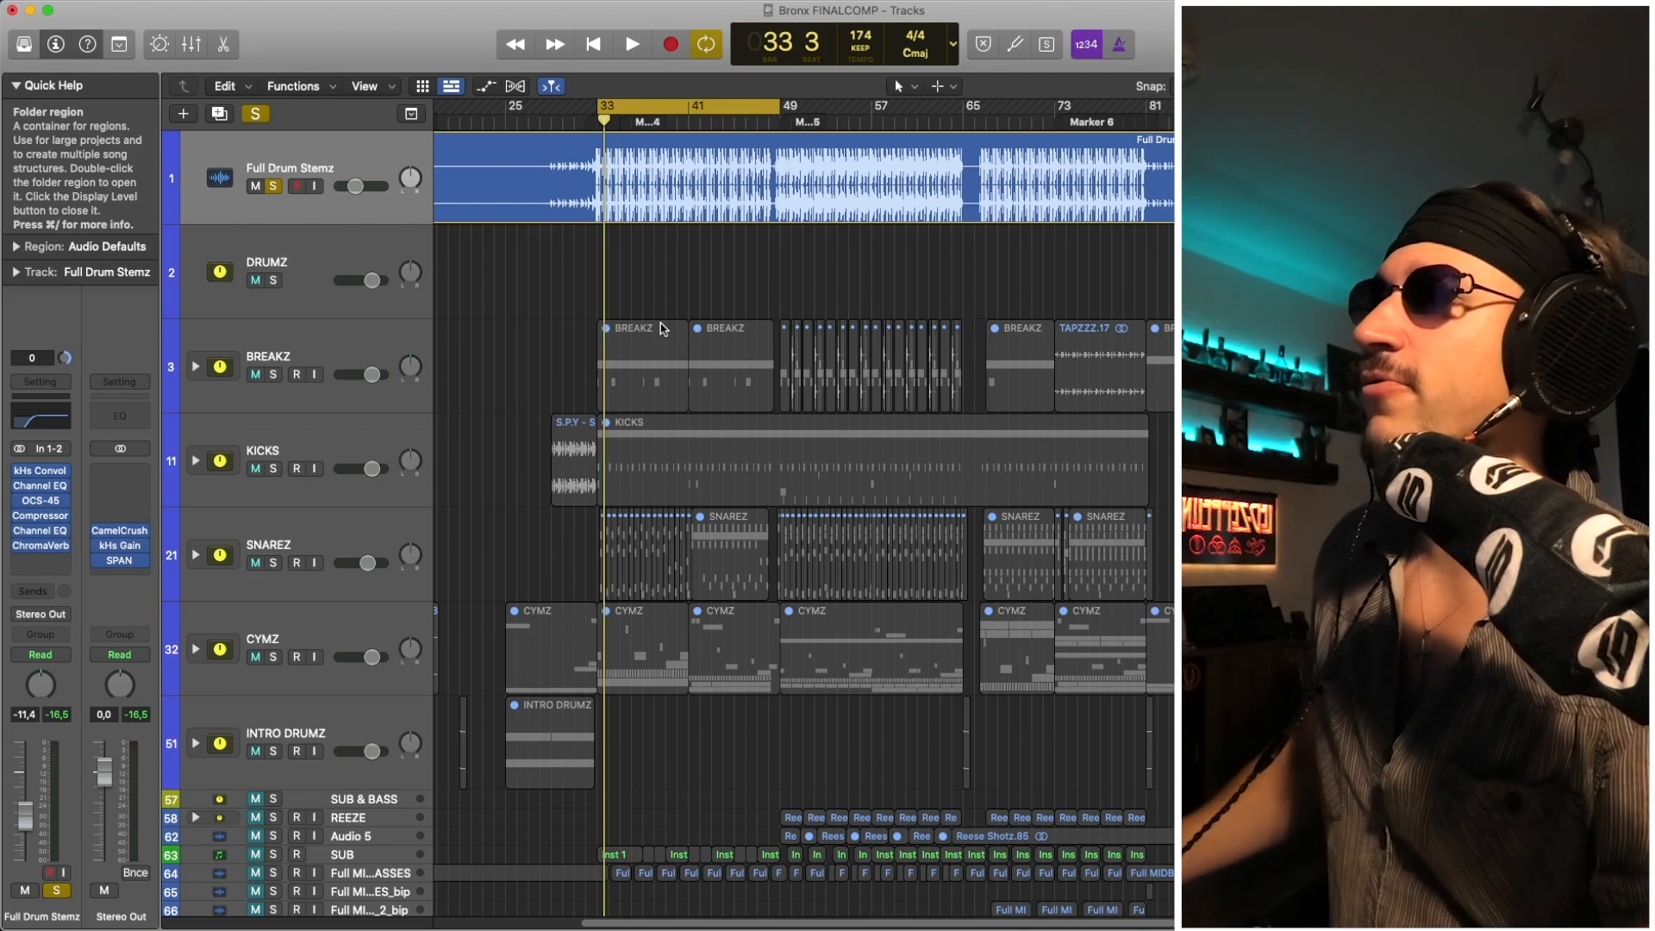
Step: Open the kHs Convolver on the Full Drum Stemz track, move its window aside, and play the drums through it
{"action": "left_click", "coordinate": [48, 470]}
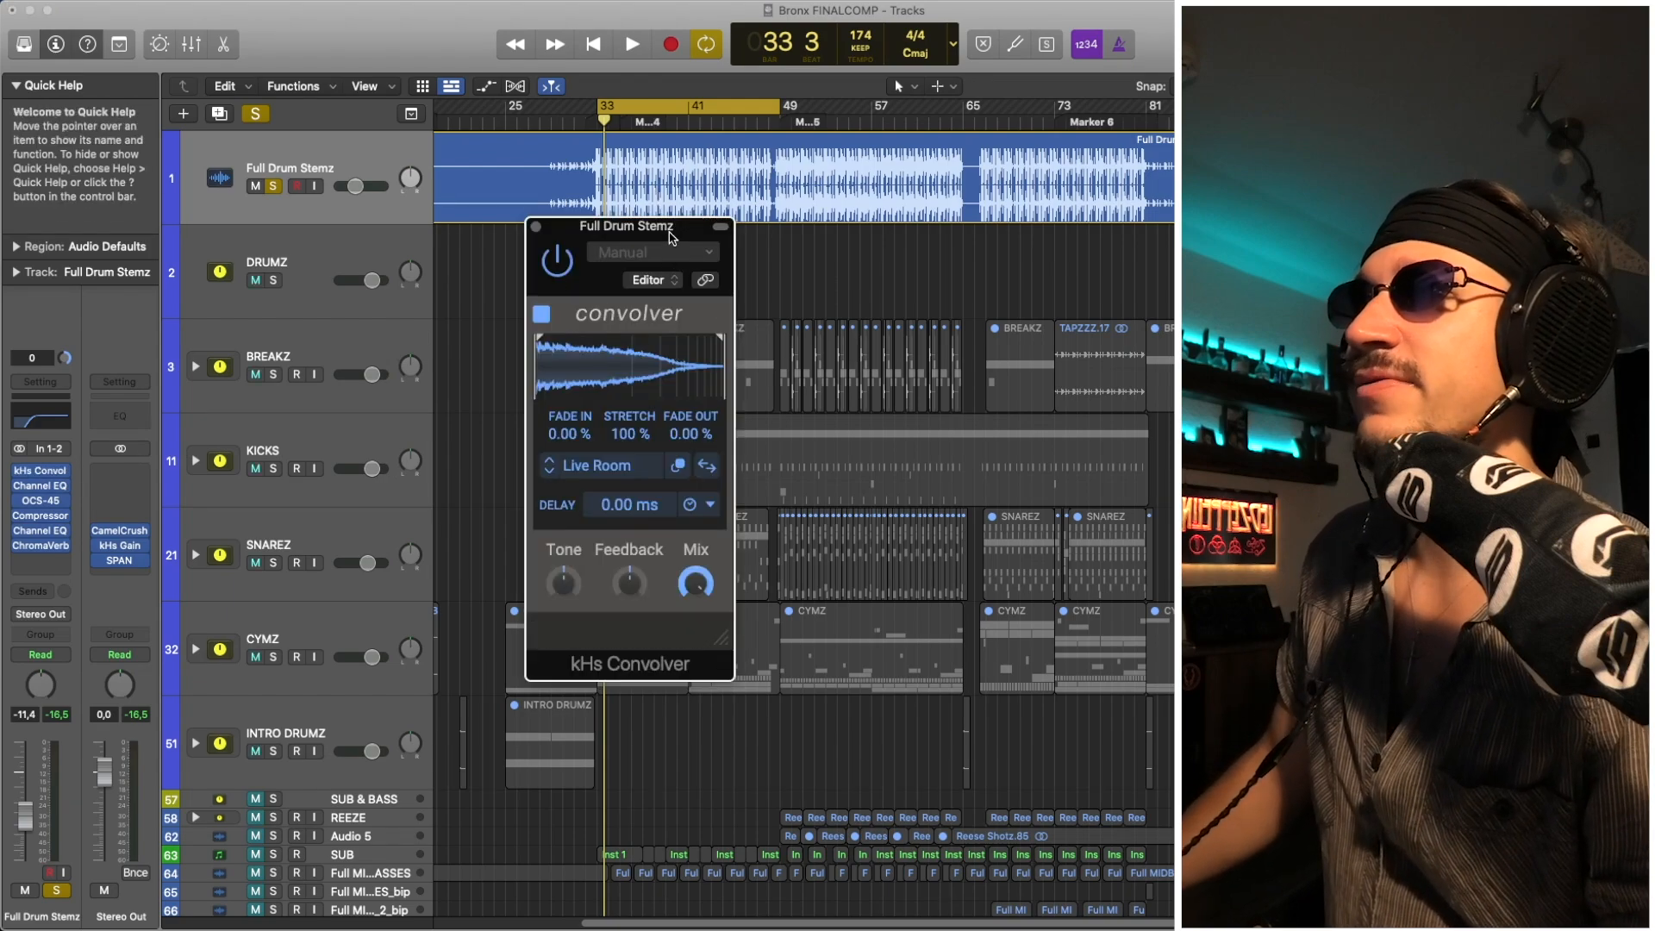
{"action": "left_click_drag", "start_coordinate": [671, 237], "coordinate": [596, 216]}
{"action": "key", "text": "space"}
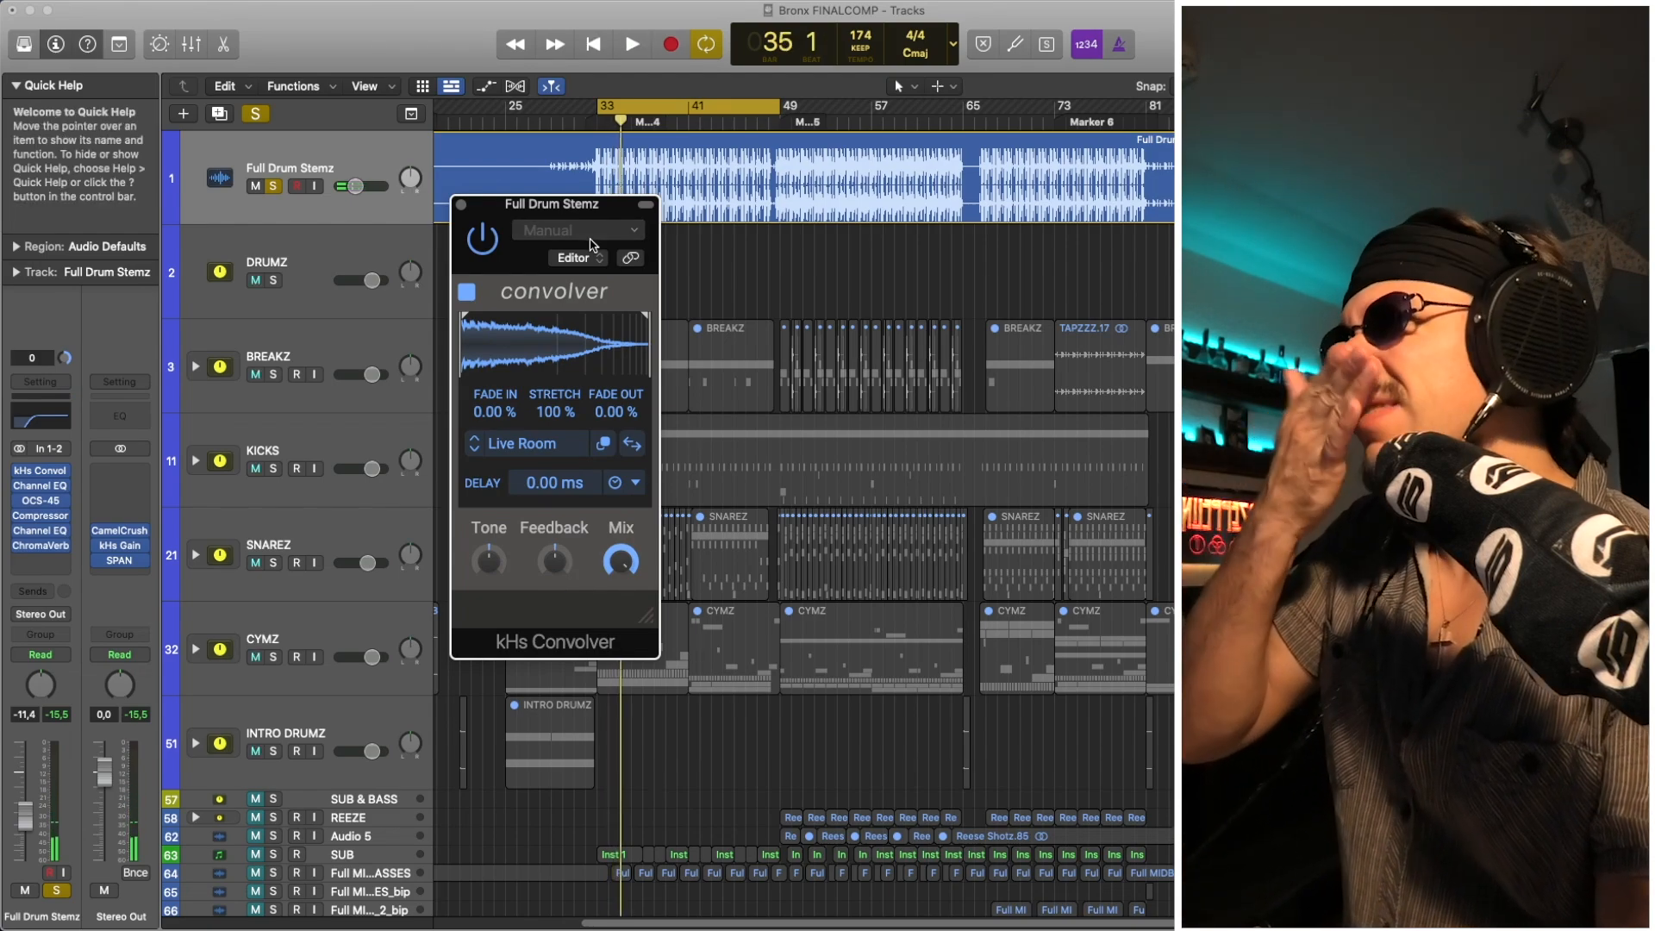
Step: View the first Channel EQ and OCS-45 on the Full Drum Stemz track in place of the Convolver, play the drums, and close both plug-ins
{"action": "left_click", "coordinate": [462, 205]}
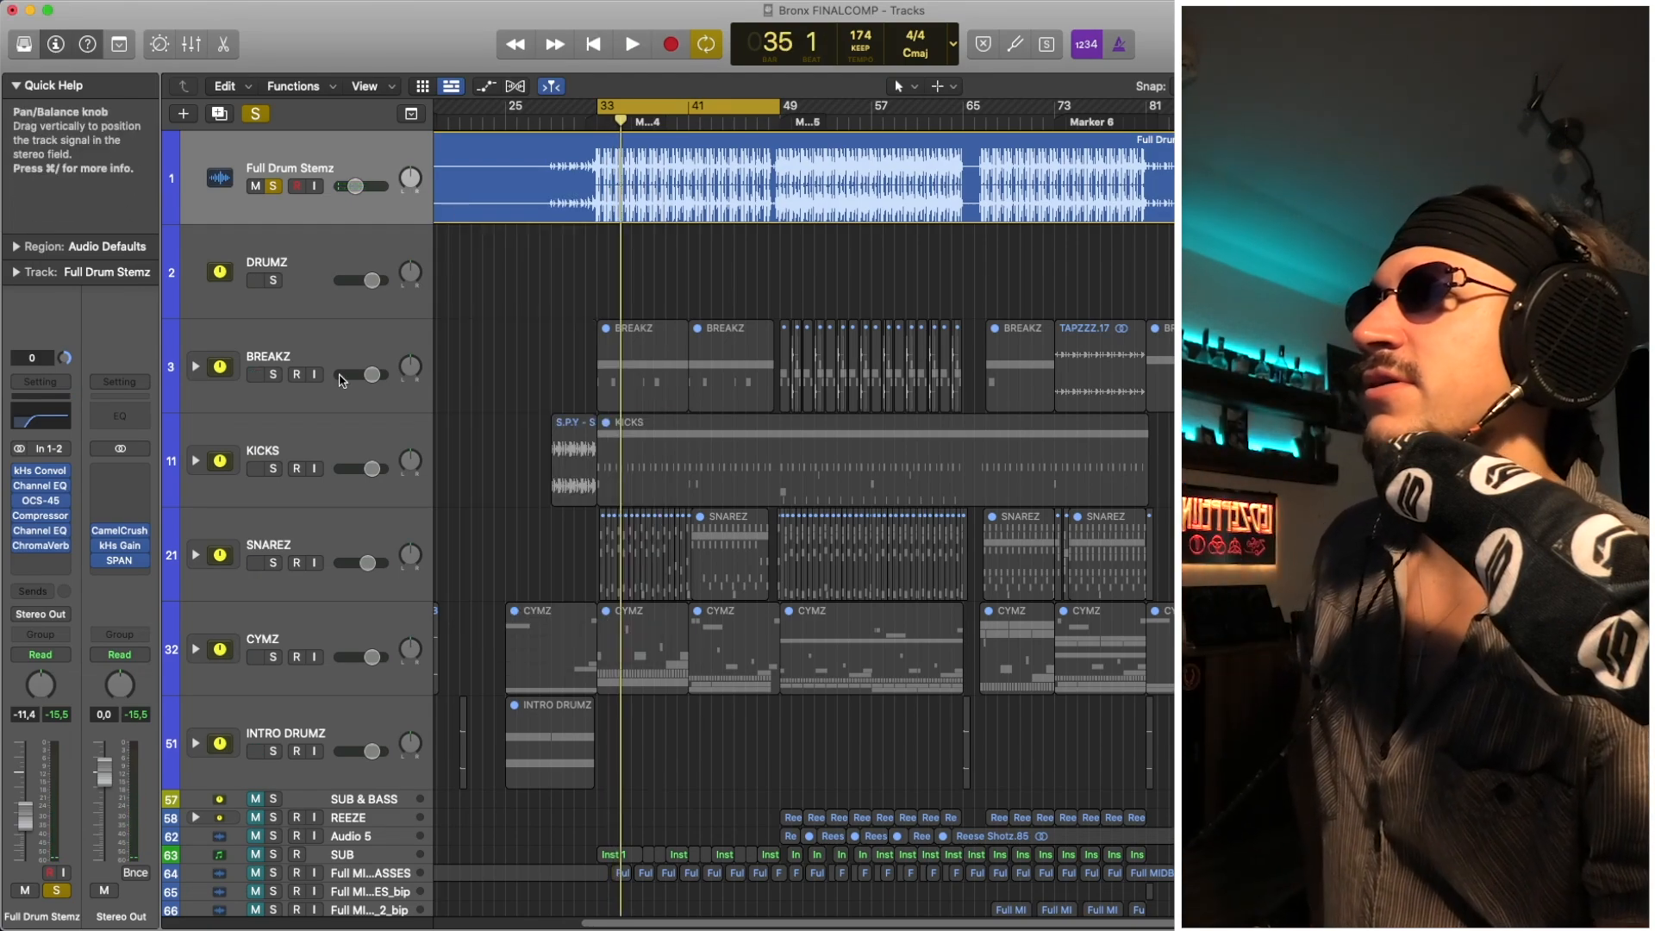
{"action": "left_click", "coordinate": [43, 488]}
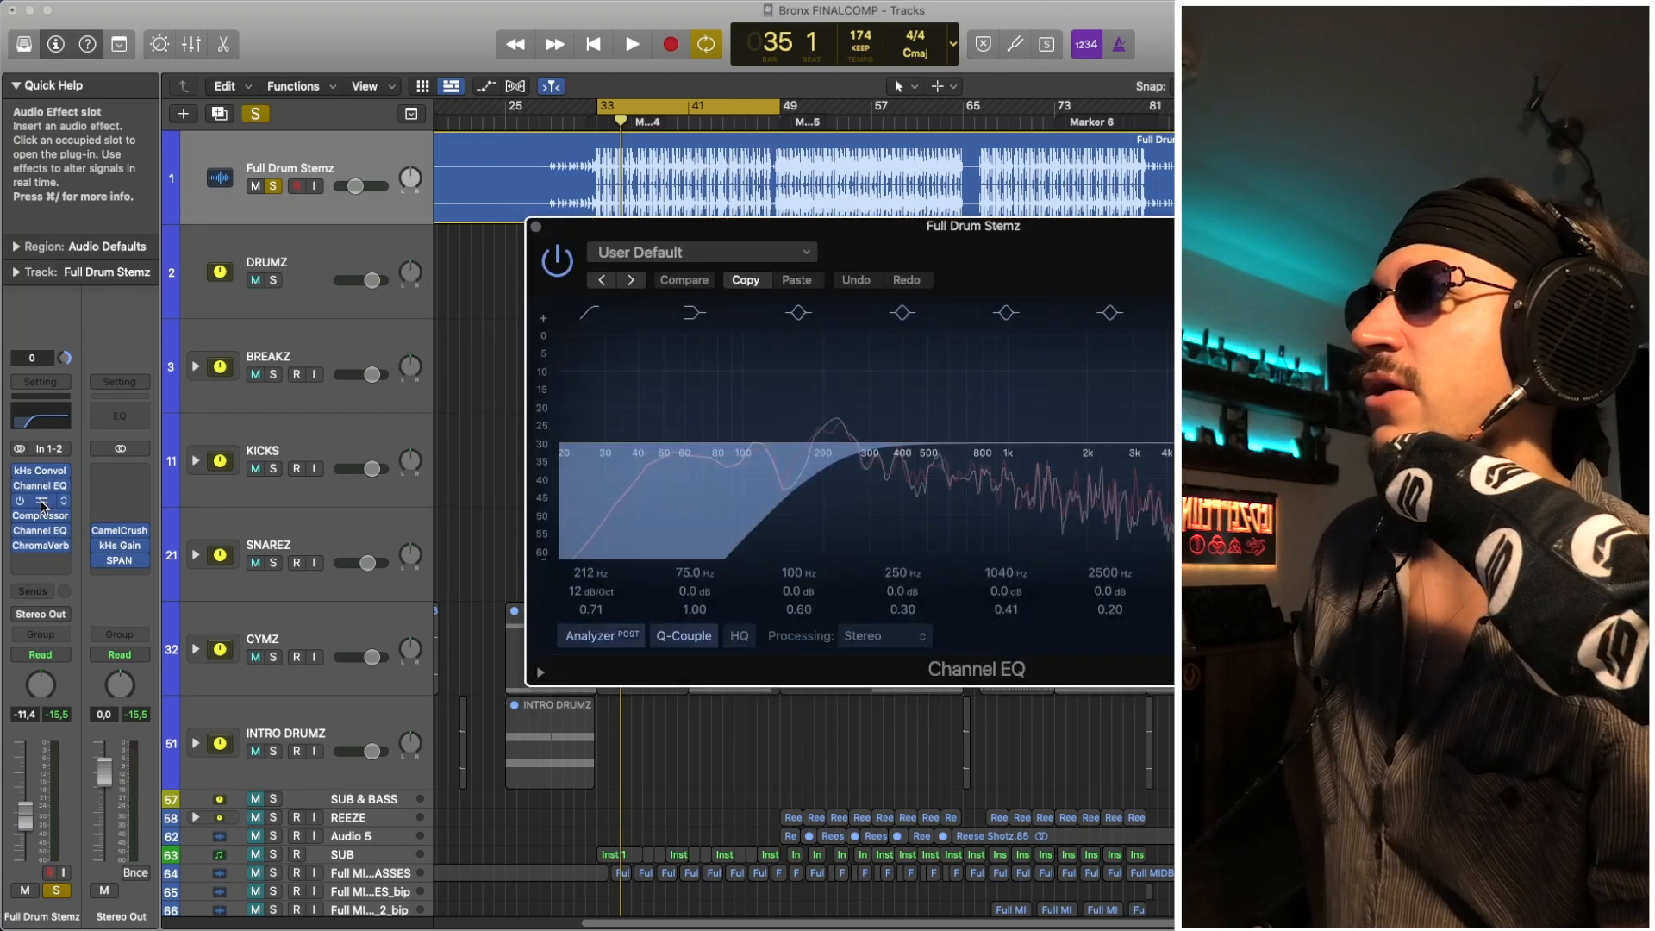
{"action": "left_click_drag", "start_coordinate": [680, 248], "coordinate": [332, 204]}
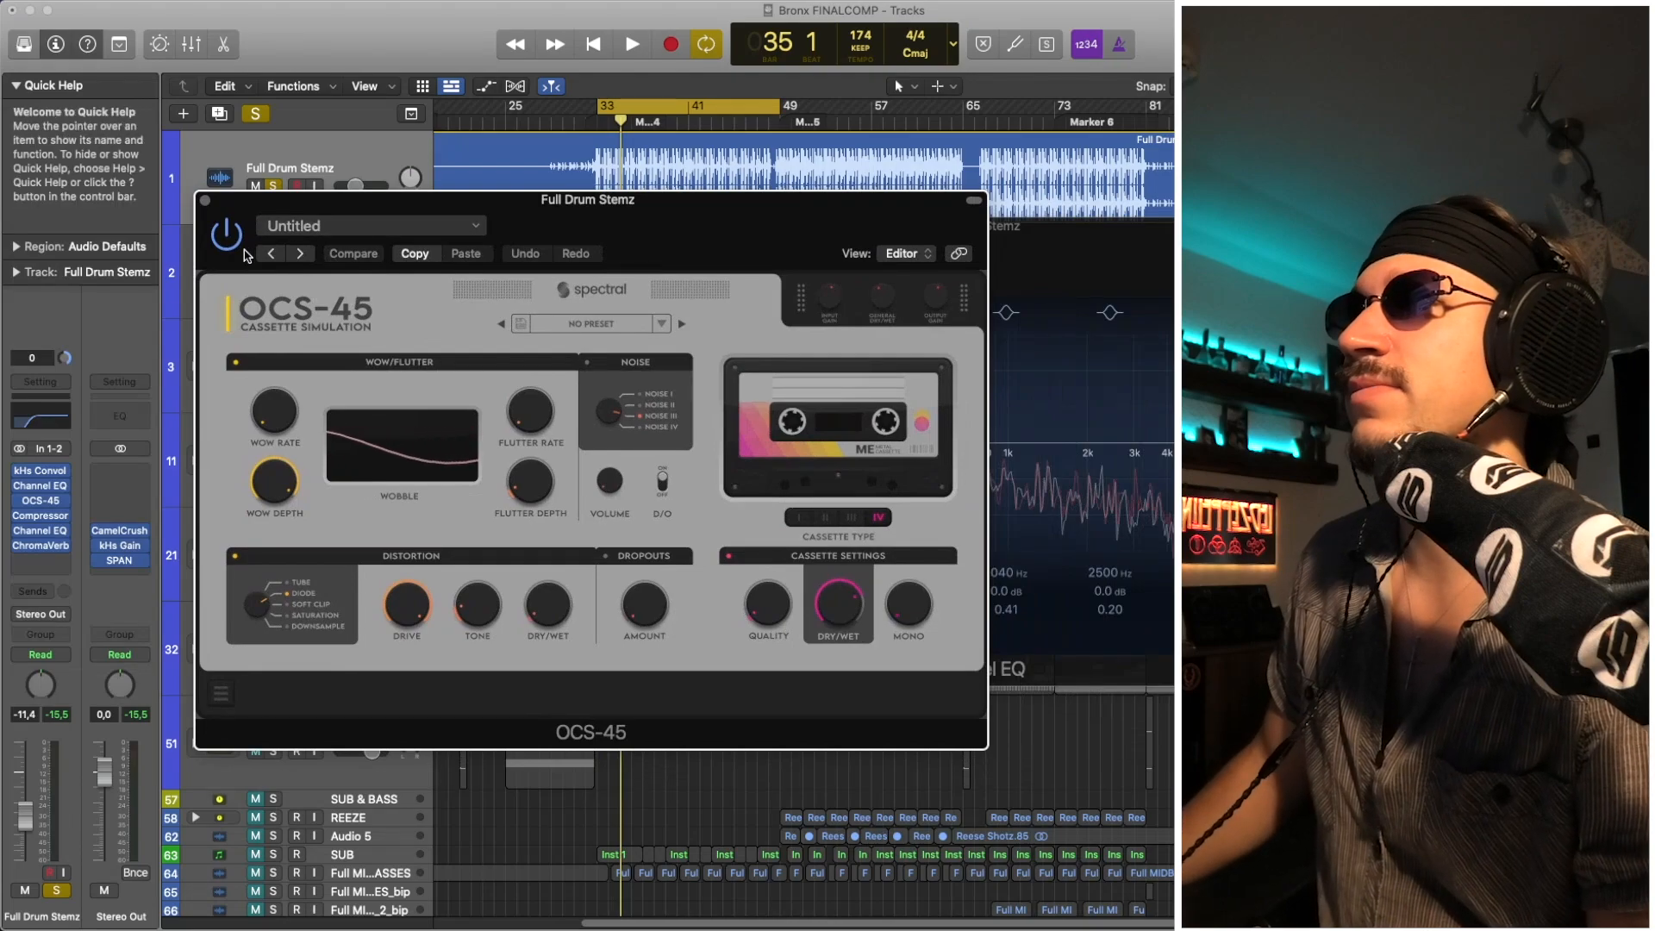
{"action": "key", "text": "space"}
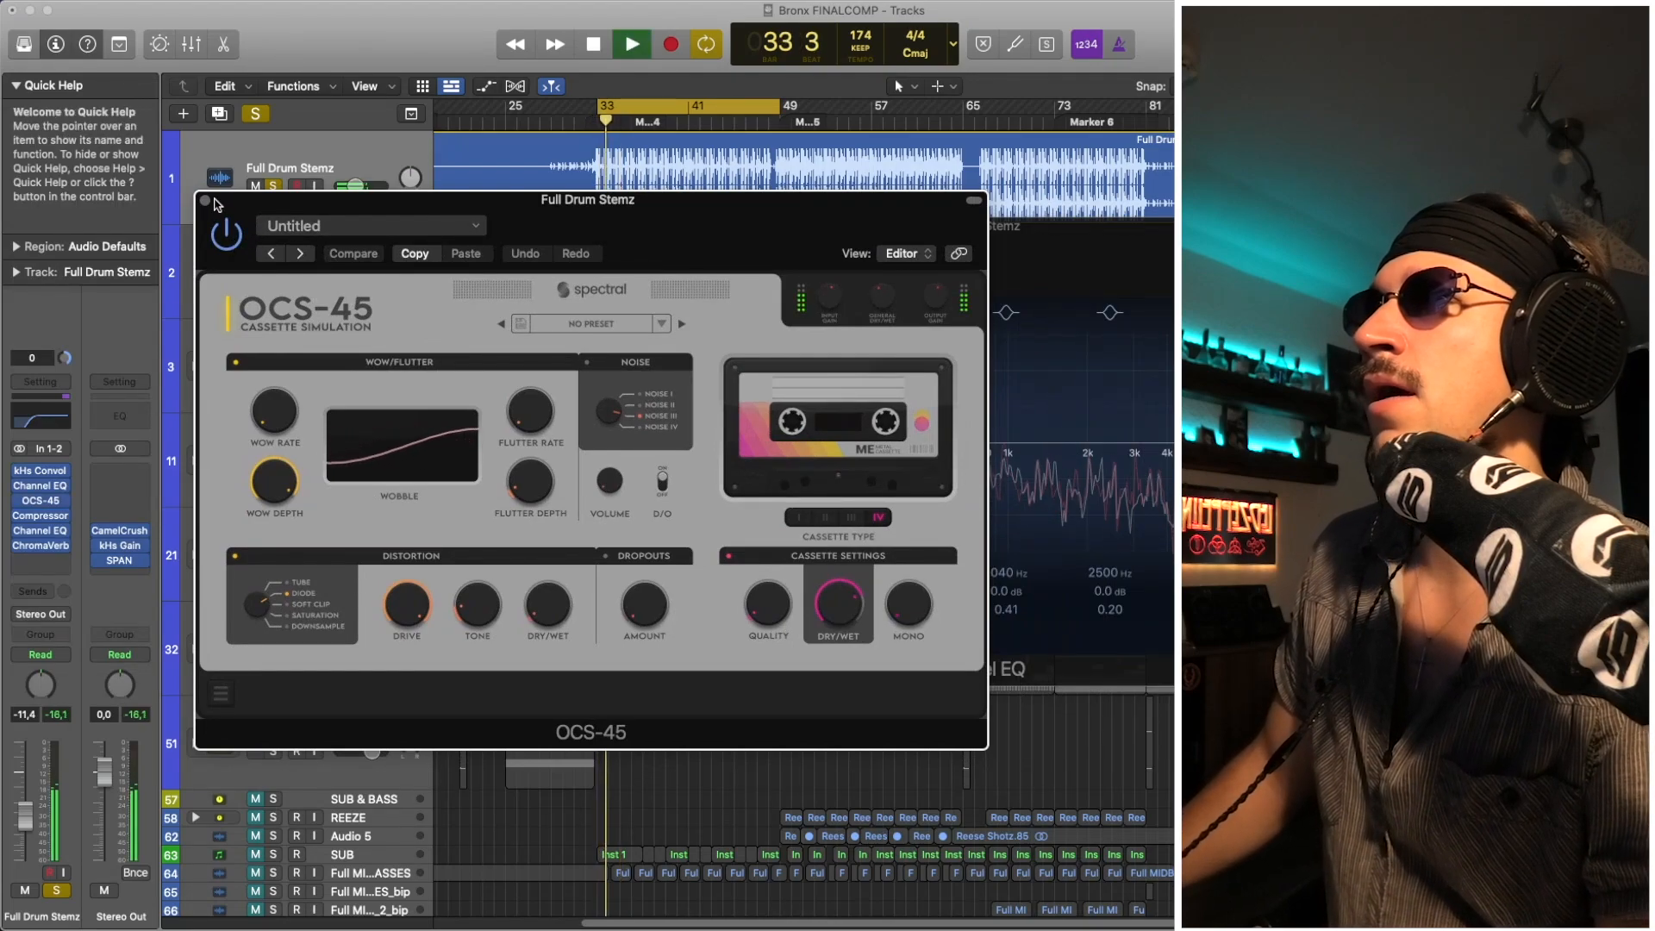
{"action": "key", "text": "space"}
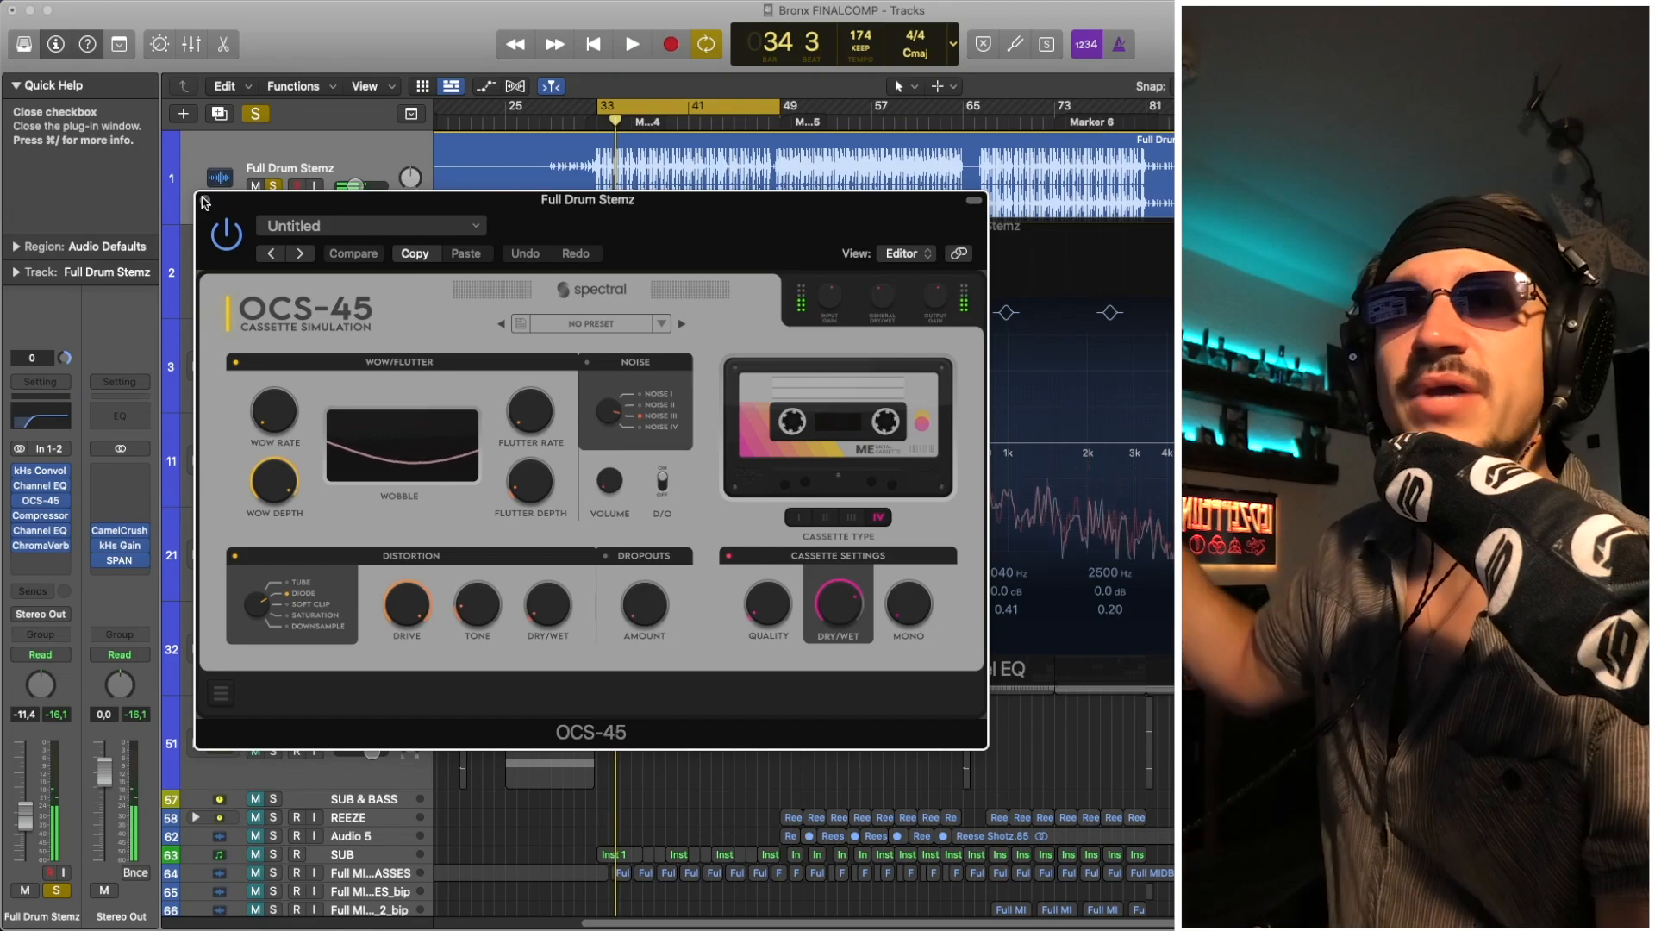
{"action": "left_click", "coordinate": [204, 200]}
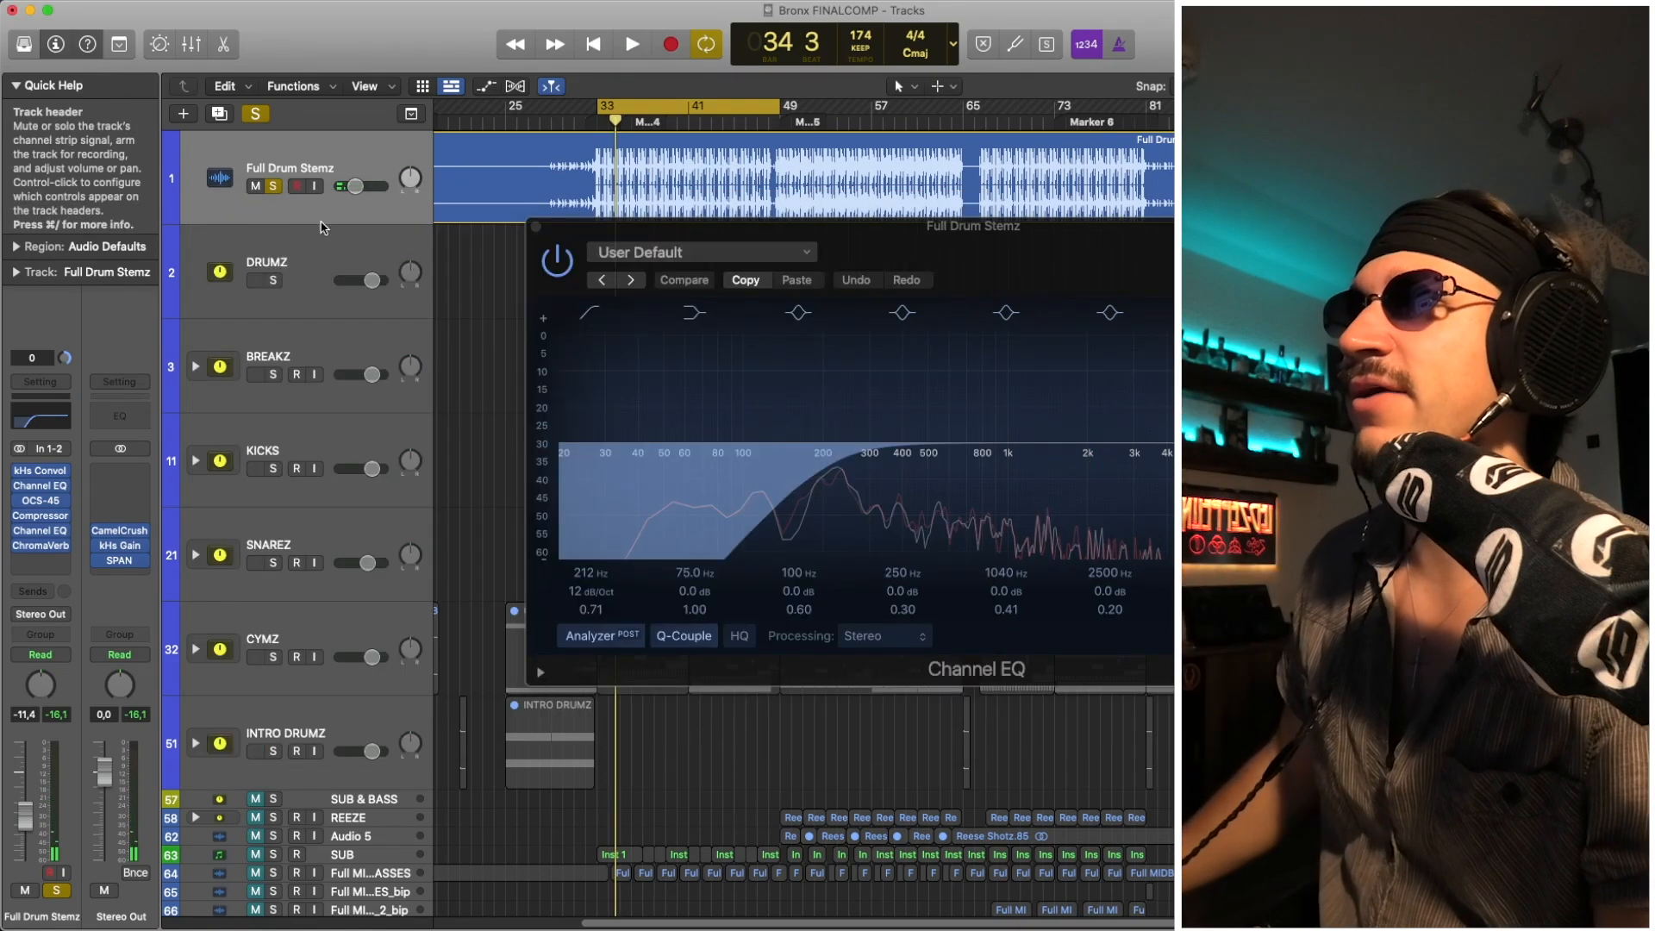
{"action": "left_click", "coordinate": [535, 226]}
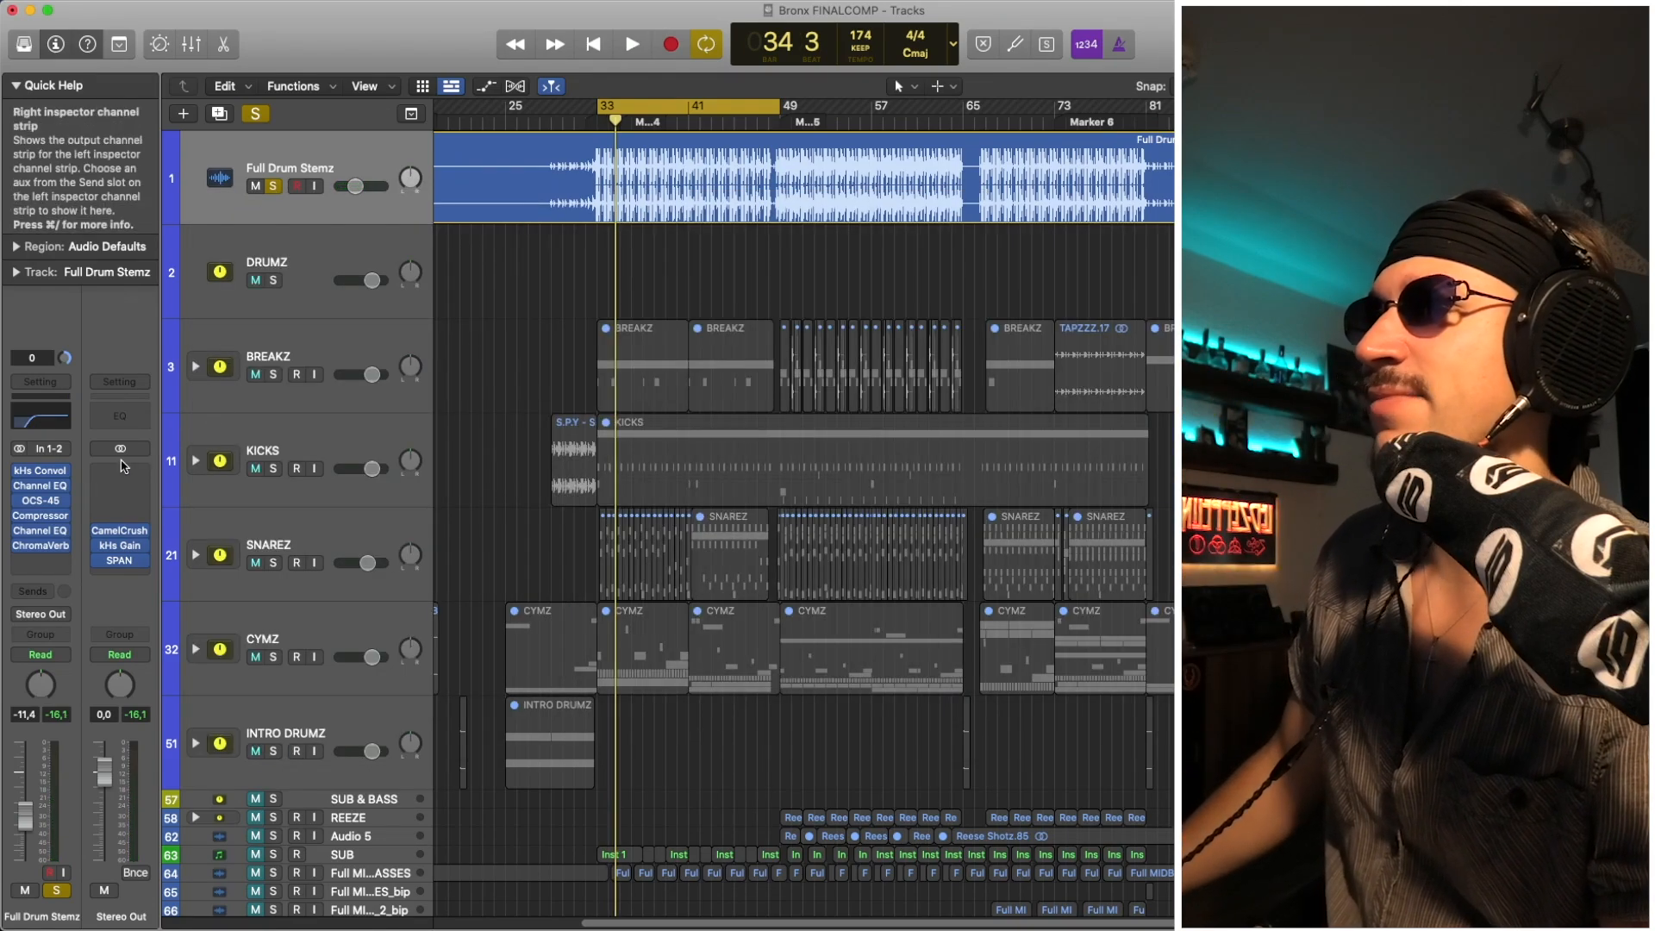
Step: Open the Compressor on the Full Drum Stemz track, move its window into full view, and play the drums briefly through it
{"action": "left_click", "coordinate": [45, 517]}
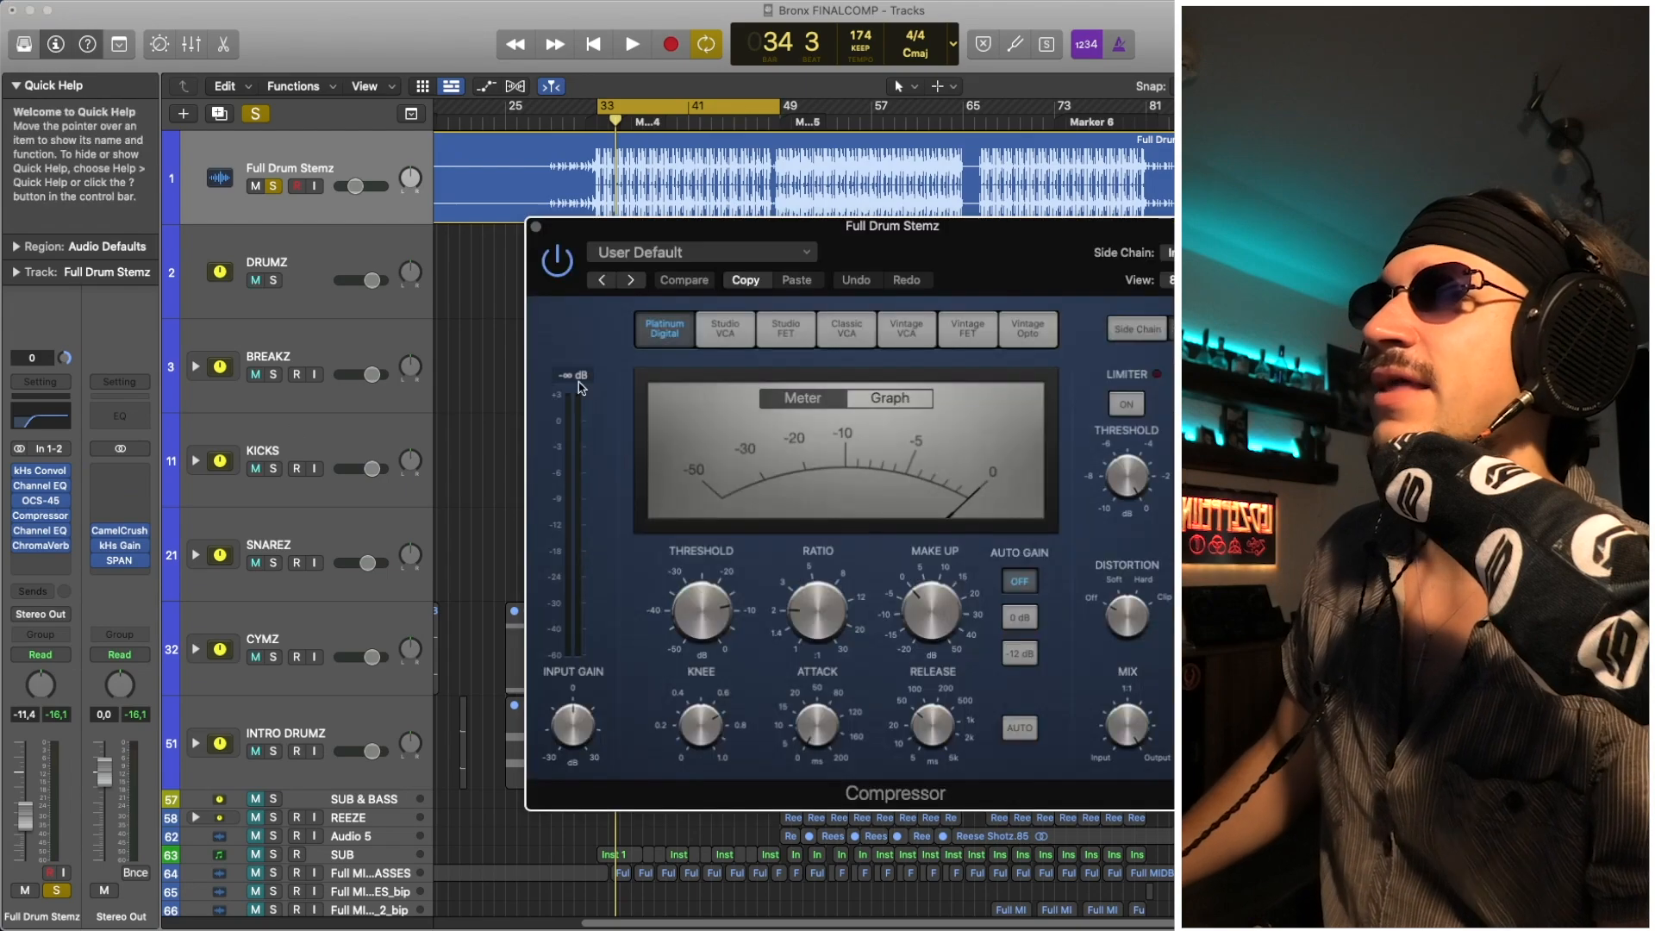
{"action": "left_click_drag", "start_coordinate": [875, 240], "coordinate": [638, 207]}
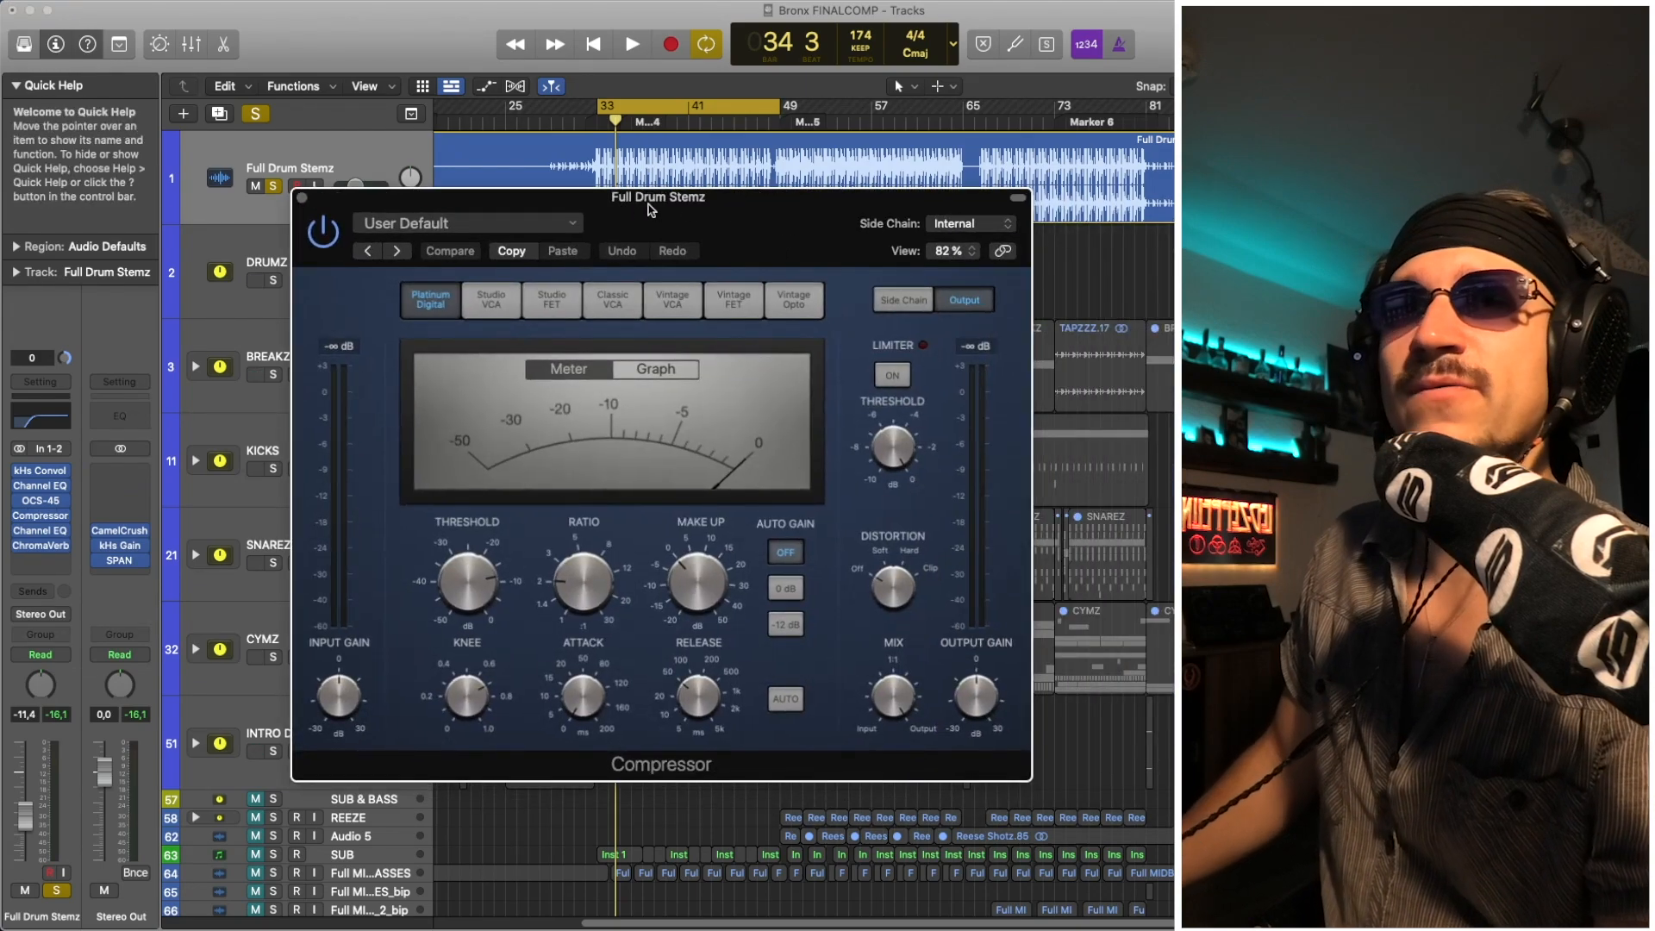
{"action": "key", "text": "space"}
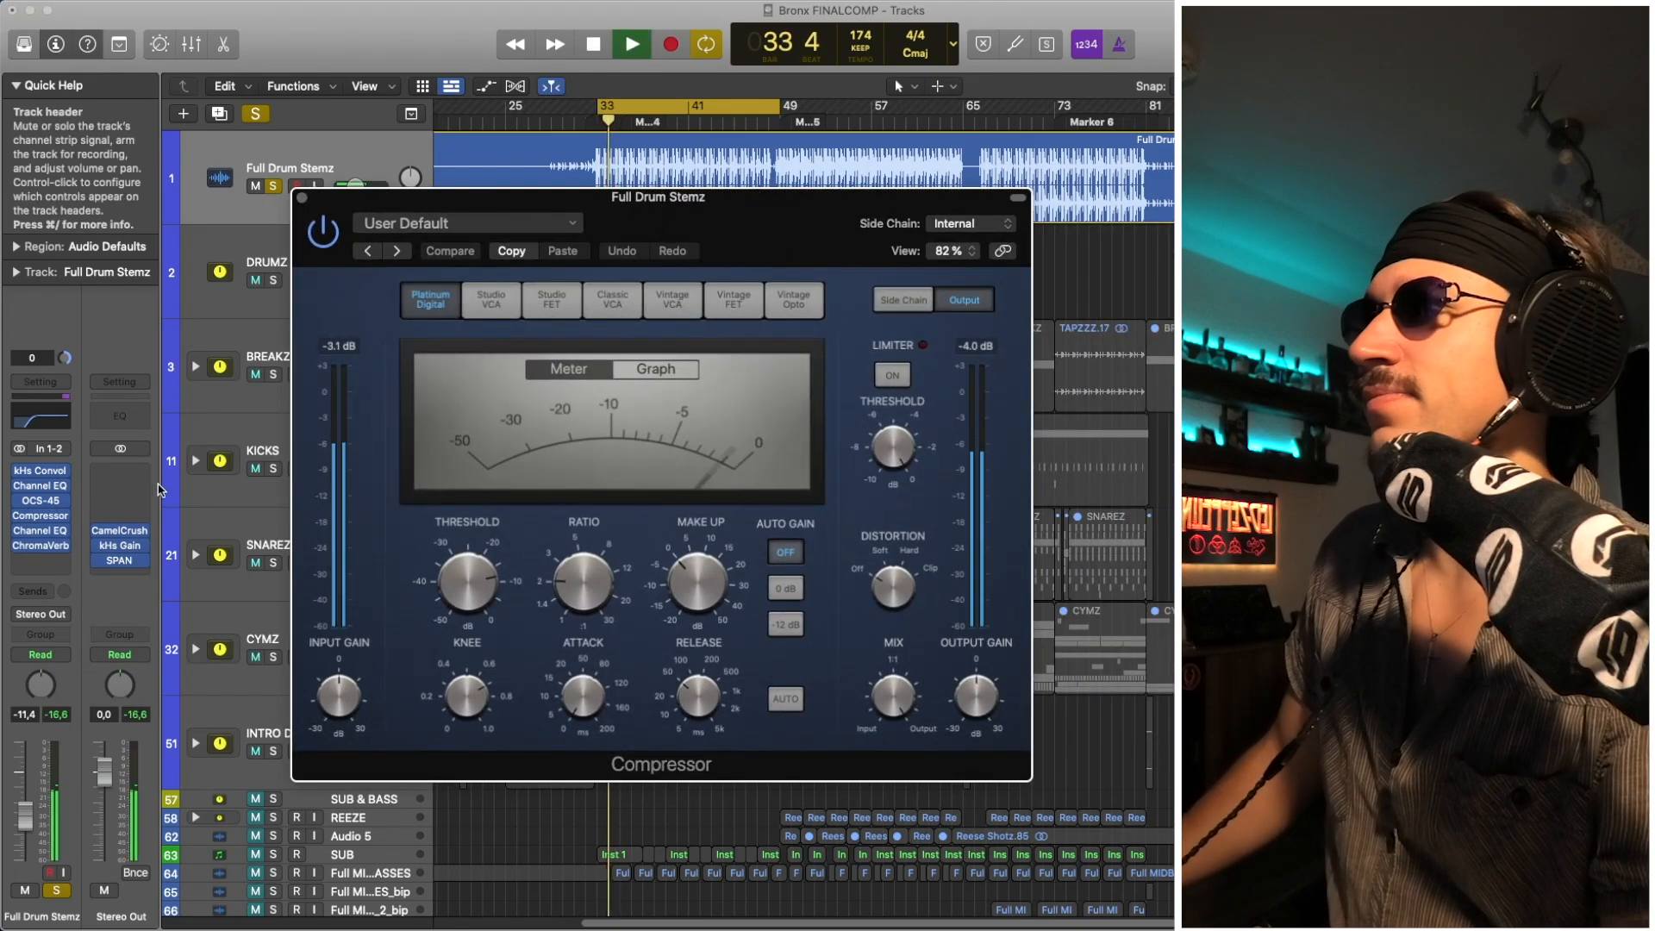
{"action": "key", "text": "space"}
Step: Open the second Channel EQ on the Full Drum Stemz track, move its window into full view, and play the drums through it
{"action": "left_click", "coordinate": [63, 530]}
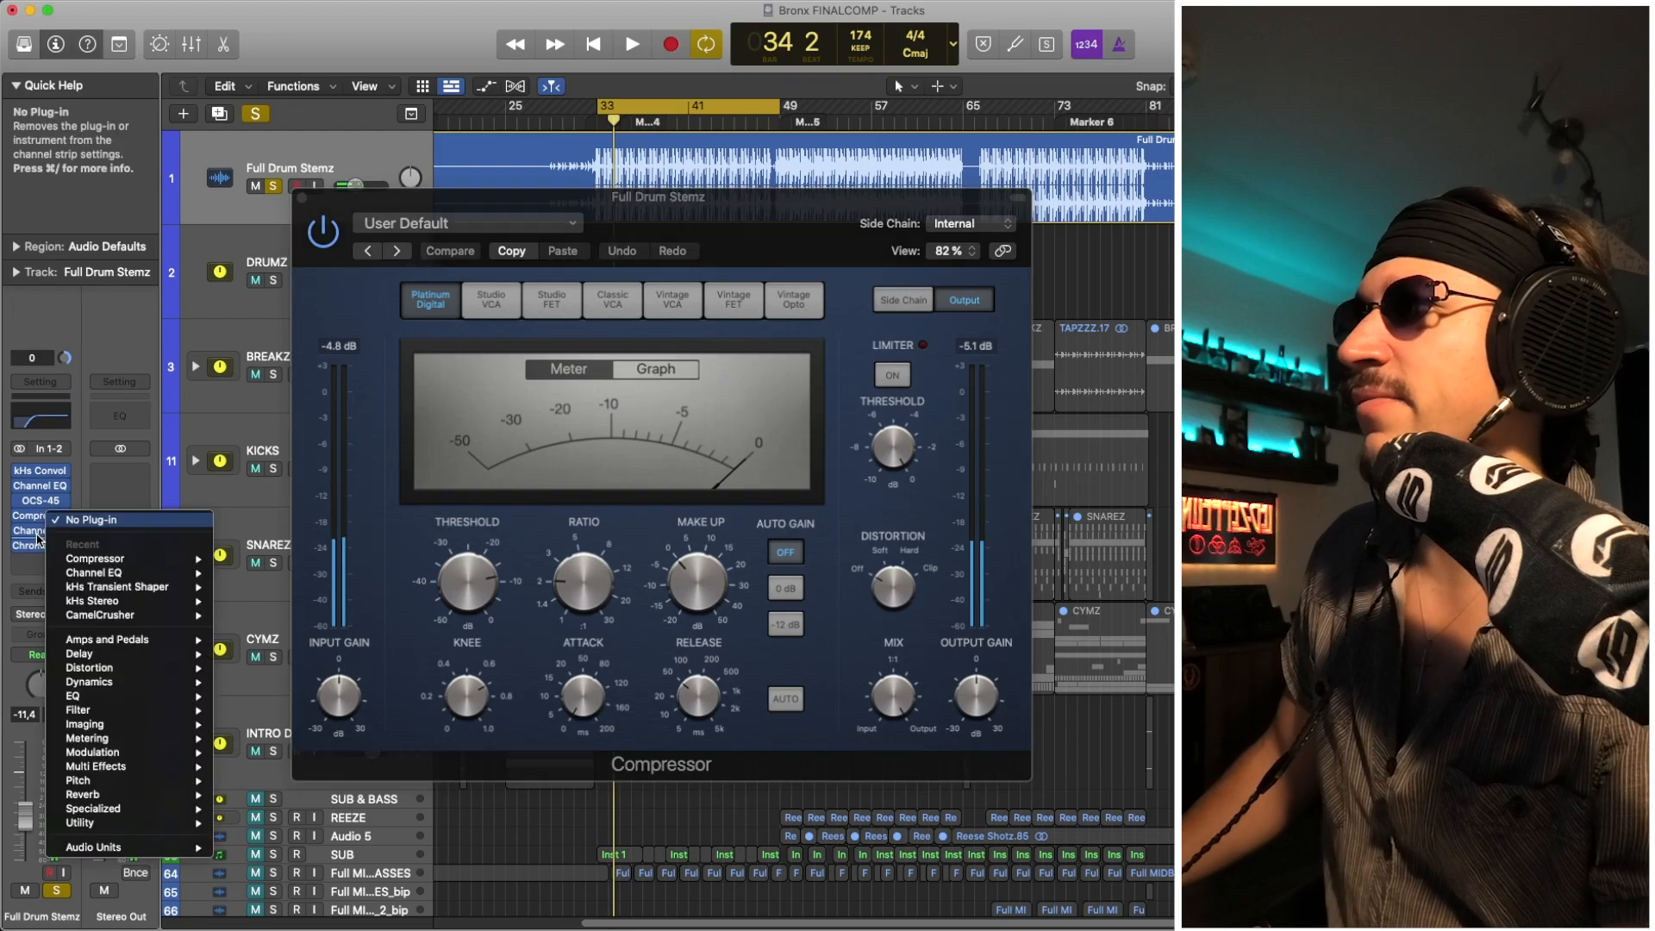
{"action": "left_click", "coordinate": [42, 534]}
{"action": "left_click", "coordinate": [42, 534]}
{"action": "key", "text": "space"}
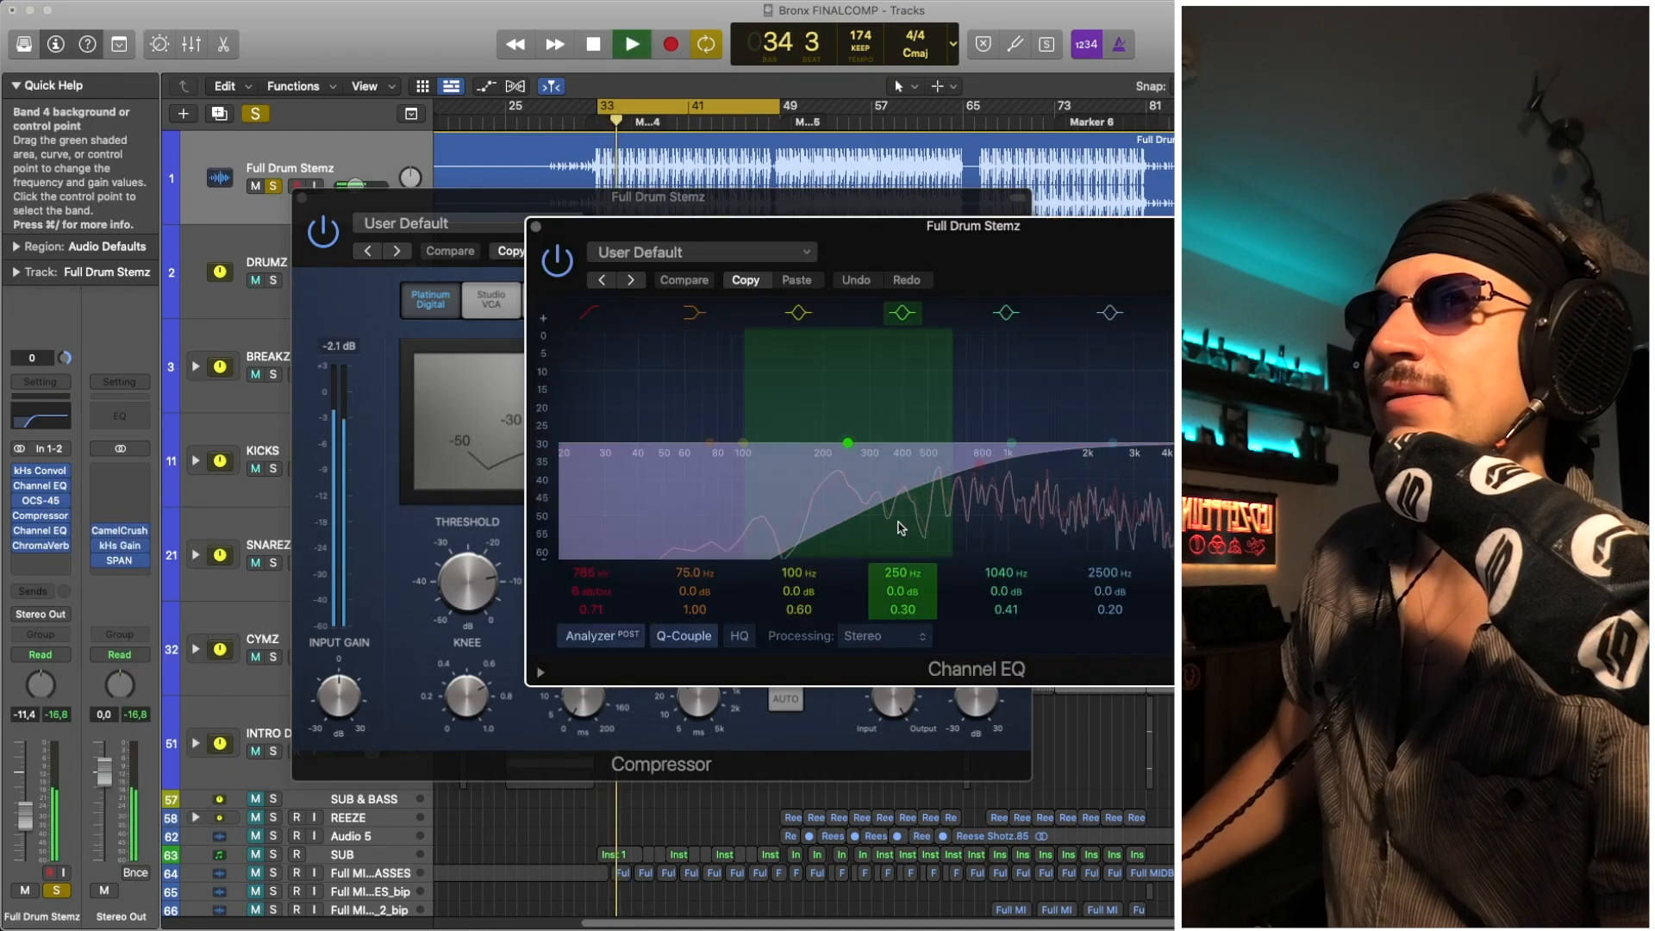
{"action": "left_click_drag", "start_coordinate": [745, 232], "coordinate": [552, 187]}
{"action": "key", "text": "space"}
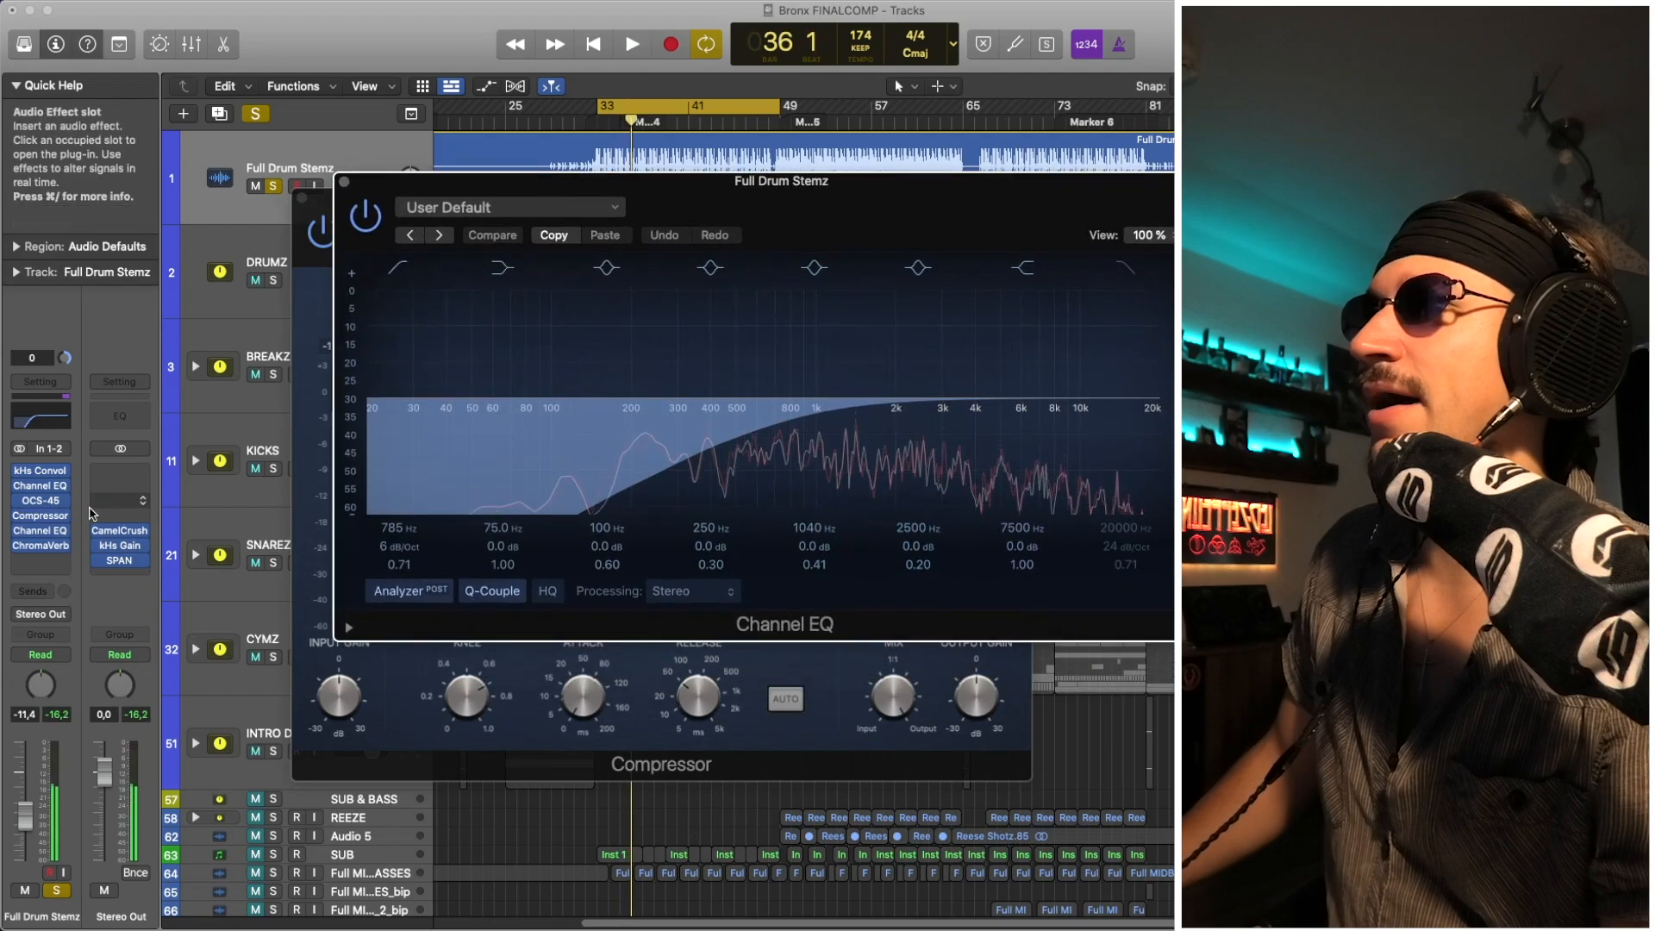
Step: Open the ChromaVerb on the Full Drum Stemz track, play the drums through it, and close all open plug-in windows
{"action": "left_click", "coordinate": [40, 546]}
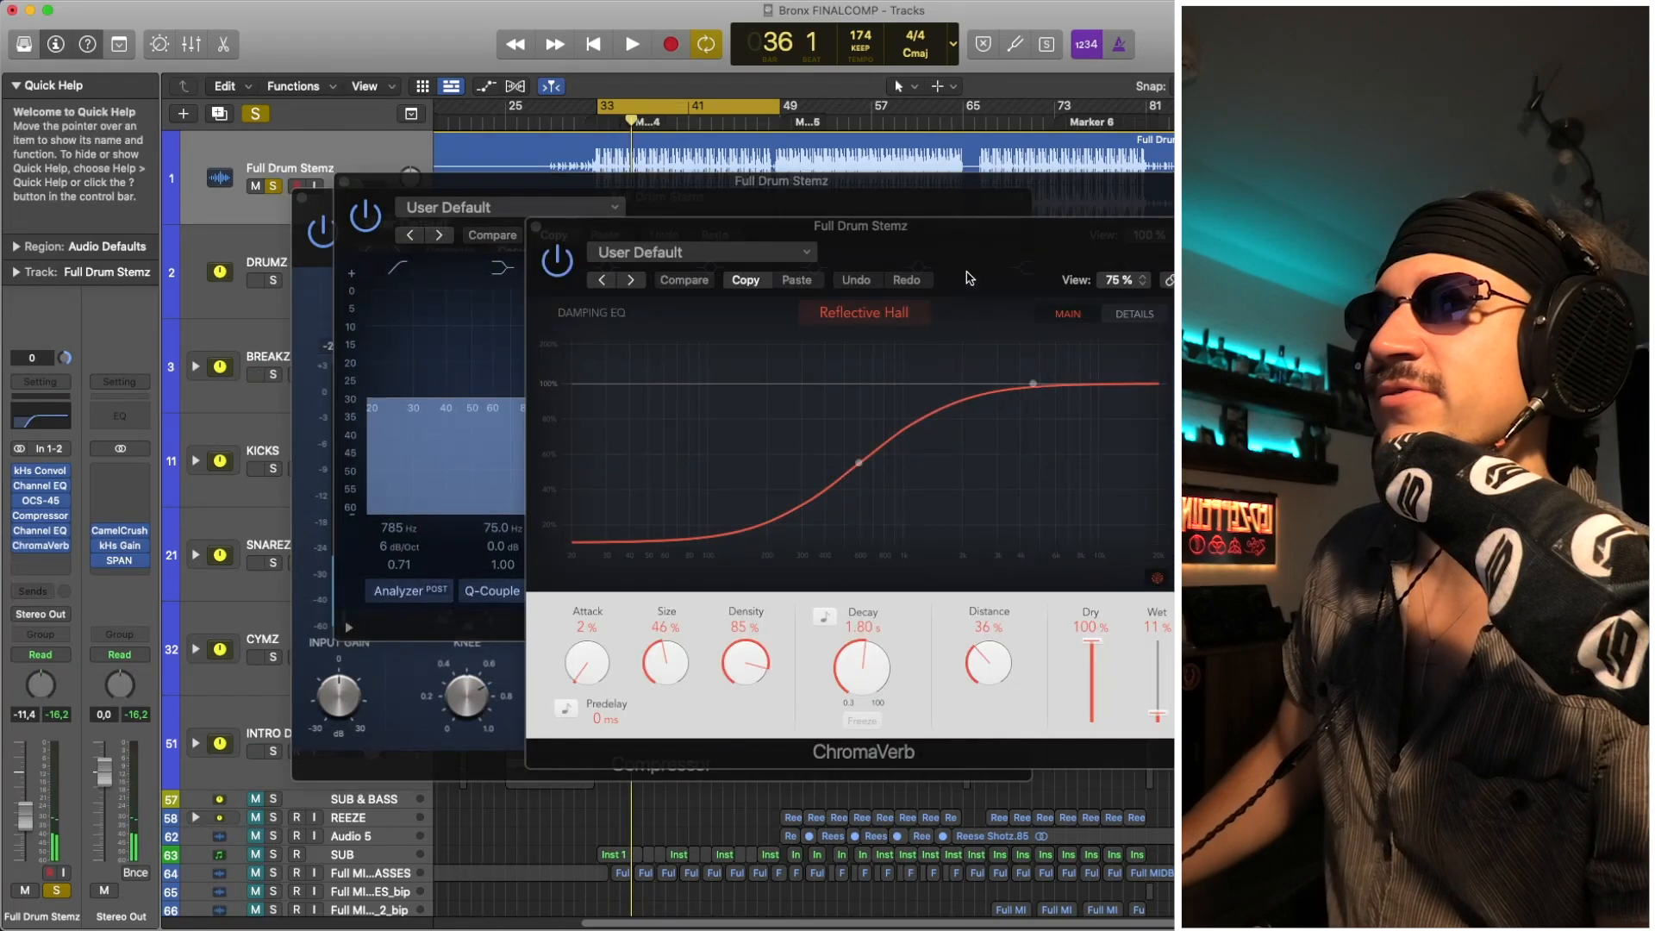
{"action": "key", "text": "space"}
{"action": "left_click_drag", "start_coordinate": [552, 242], "coordinate": [444, 250]}
{"action": "key", "text": "space"}
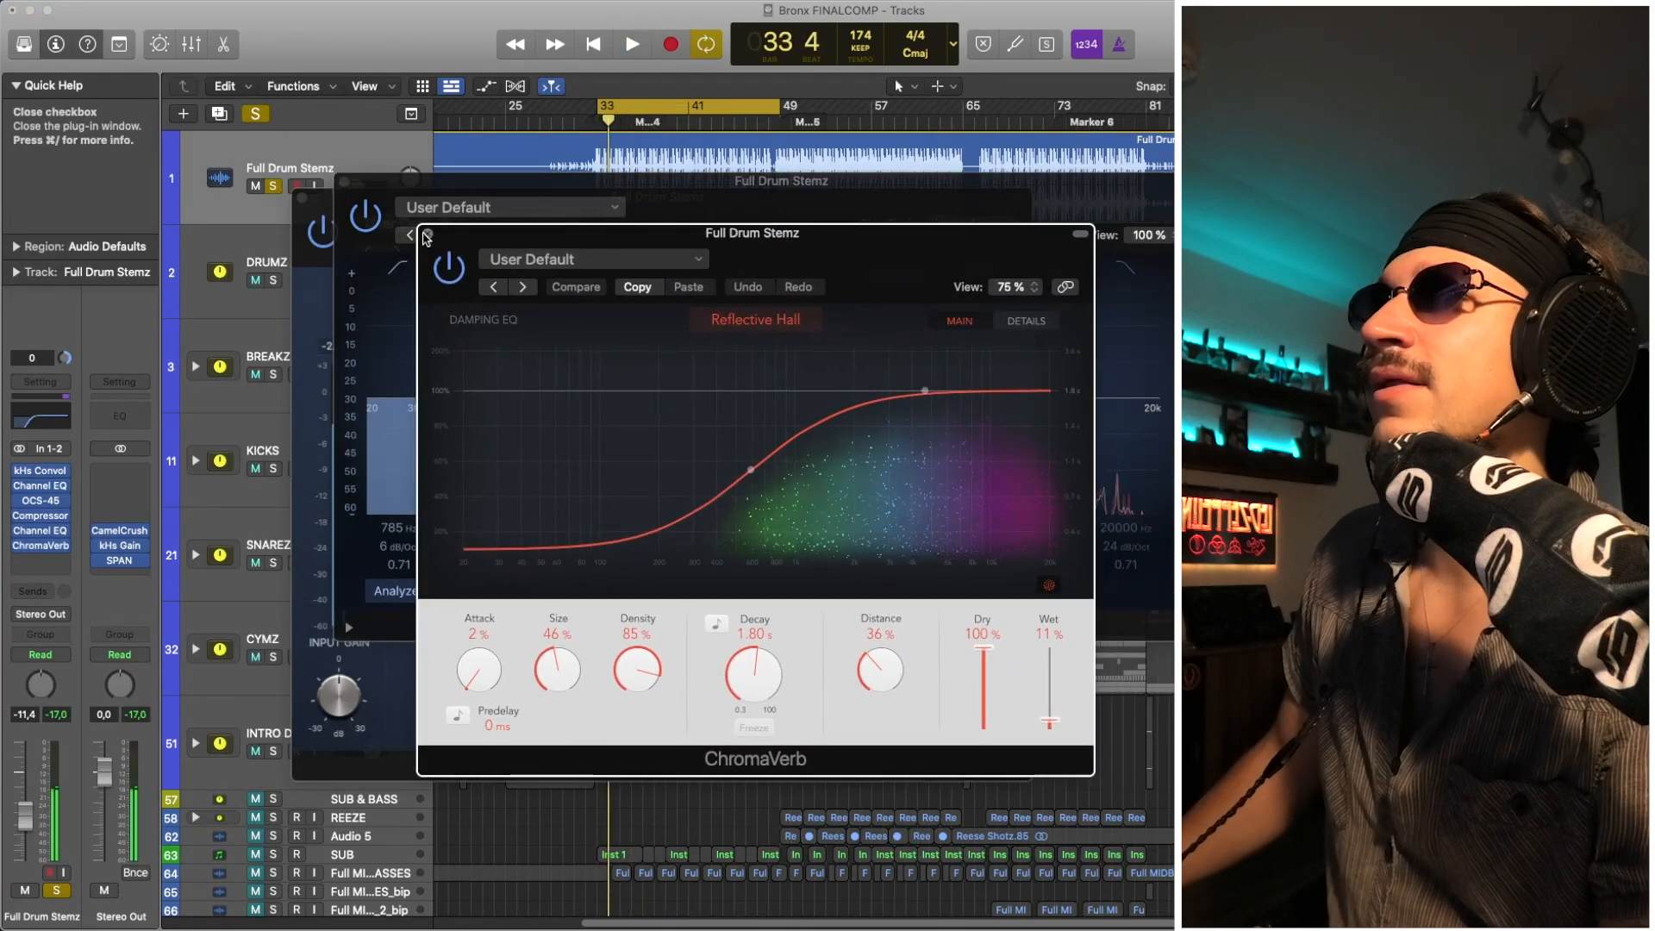
{"action": "left_click", "coordinate": [428, 234]}
{"action": "left_click", "coordinate": [344, 183]}
{"action": "left_click", "coordinate": [302, 200]}
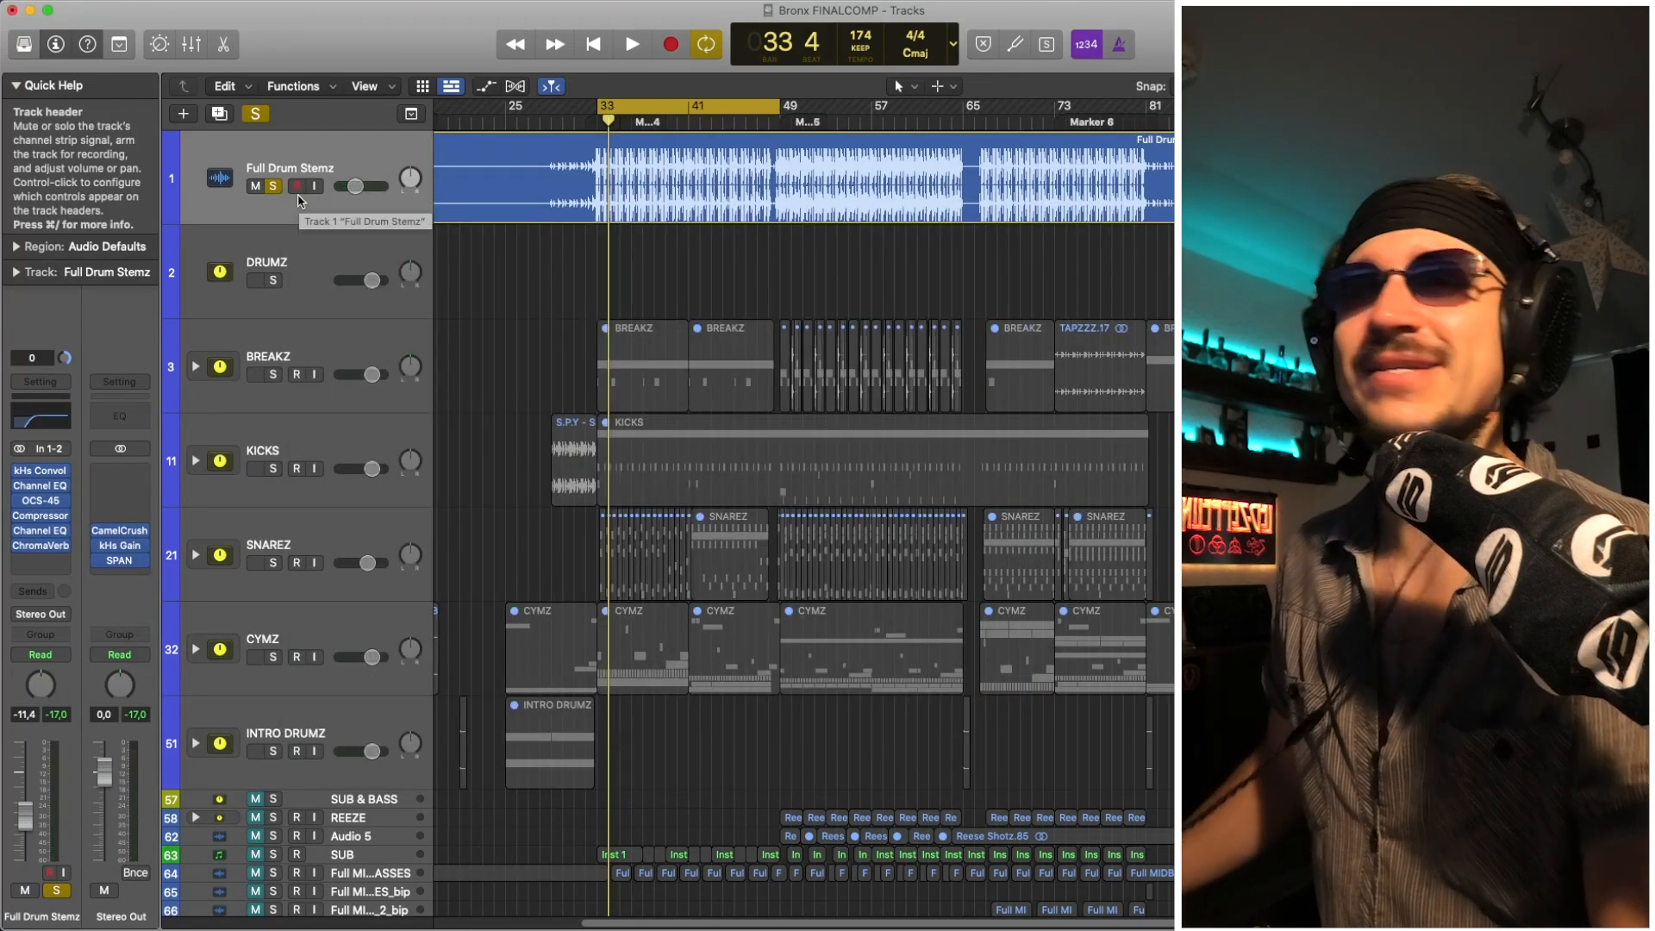
Step: Select the Full Drum Stemz and DRUMZ tracks in turn to compare their channel strips
{"action": "left_click", "coordinate": [750, 352]}
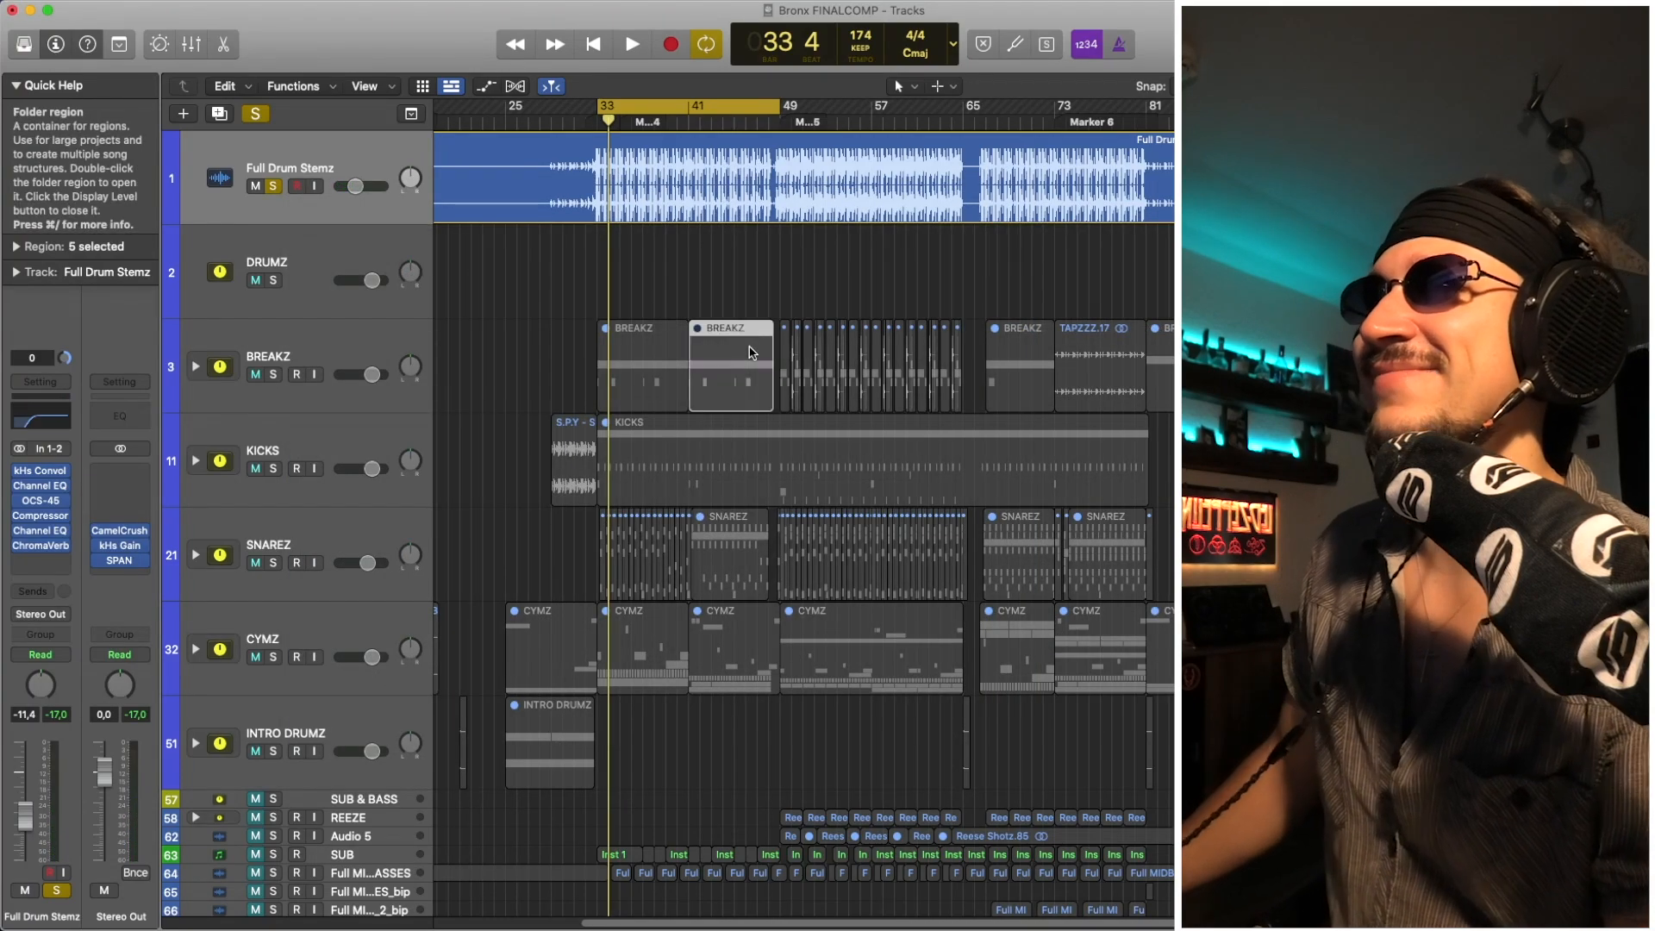
{"action": "left_click", "coordinate": [738, 294]}
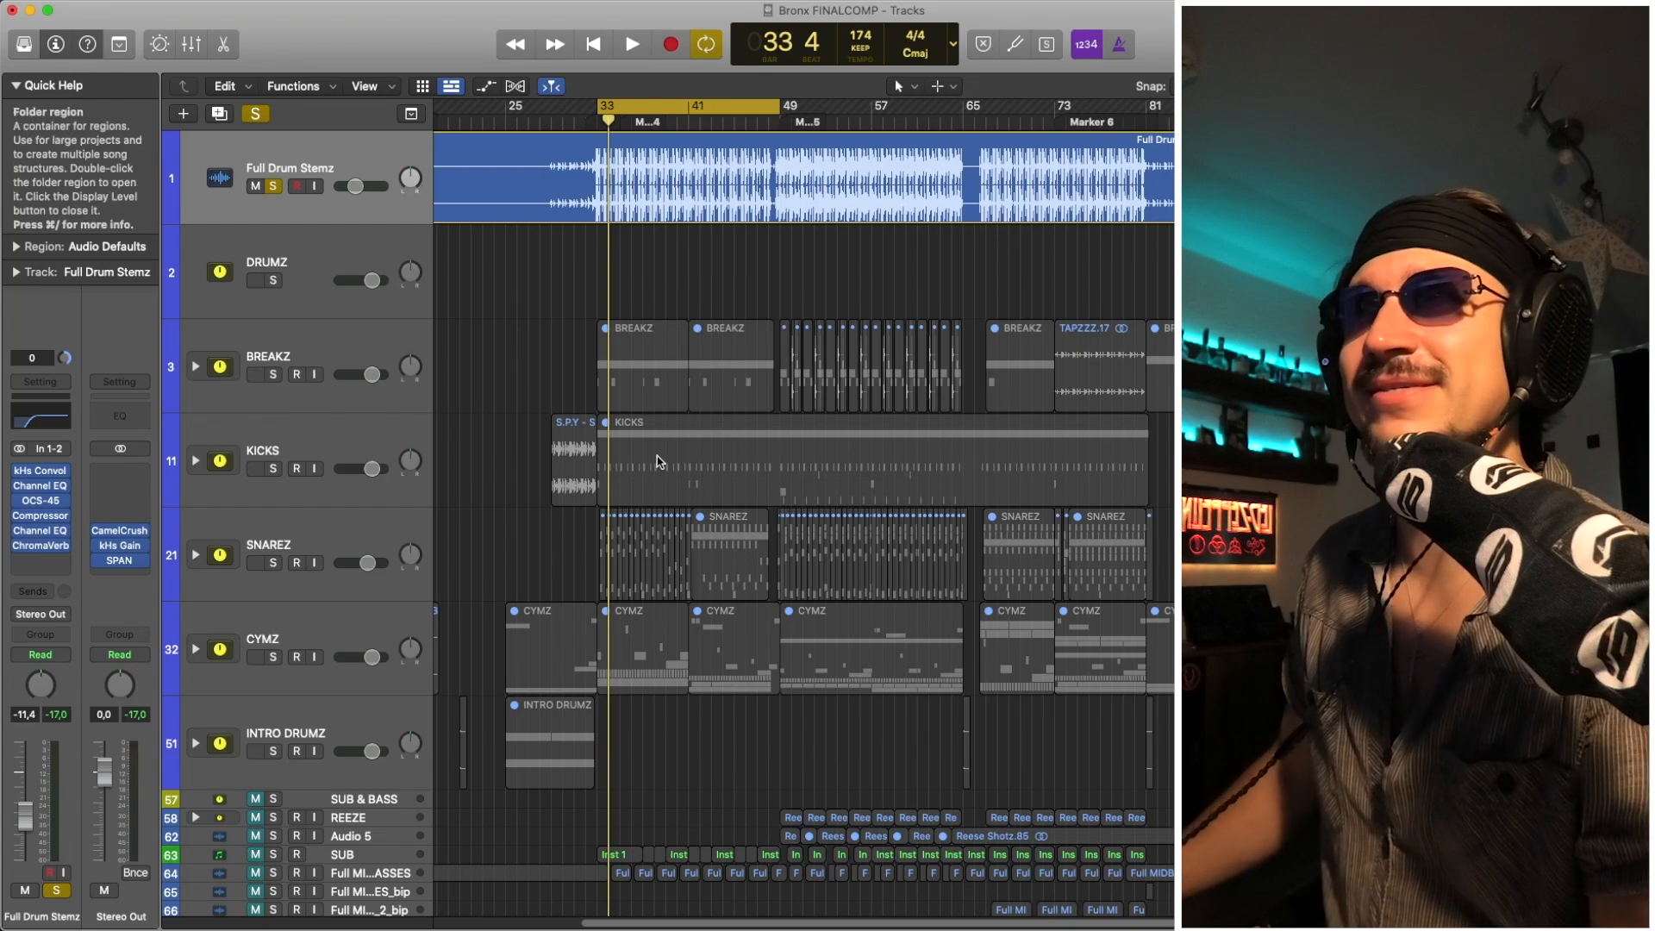
{"action": "left_click", "coordinate": [359, 149]}
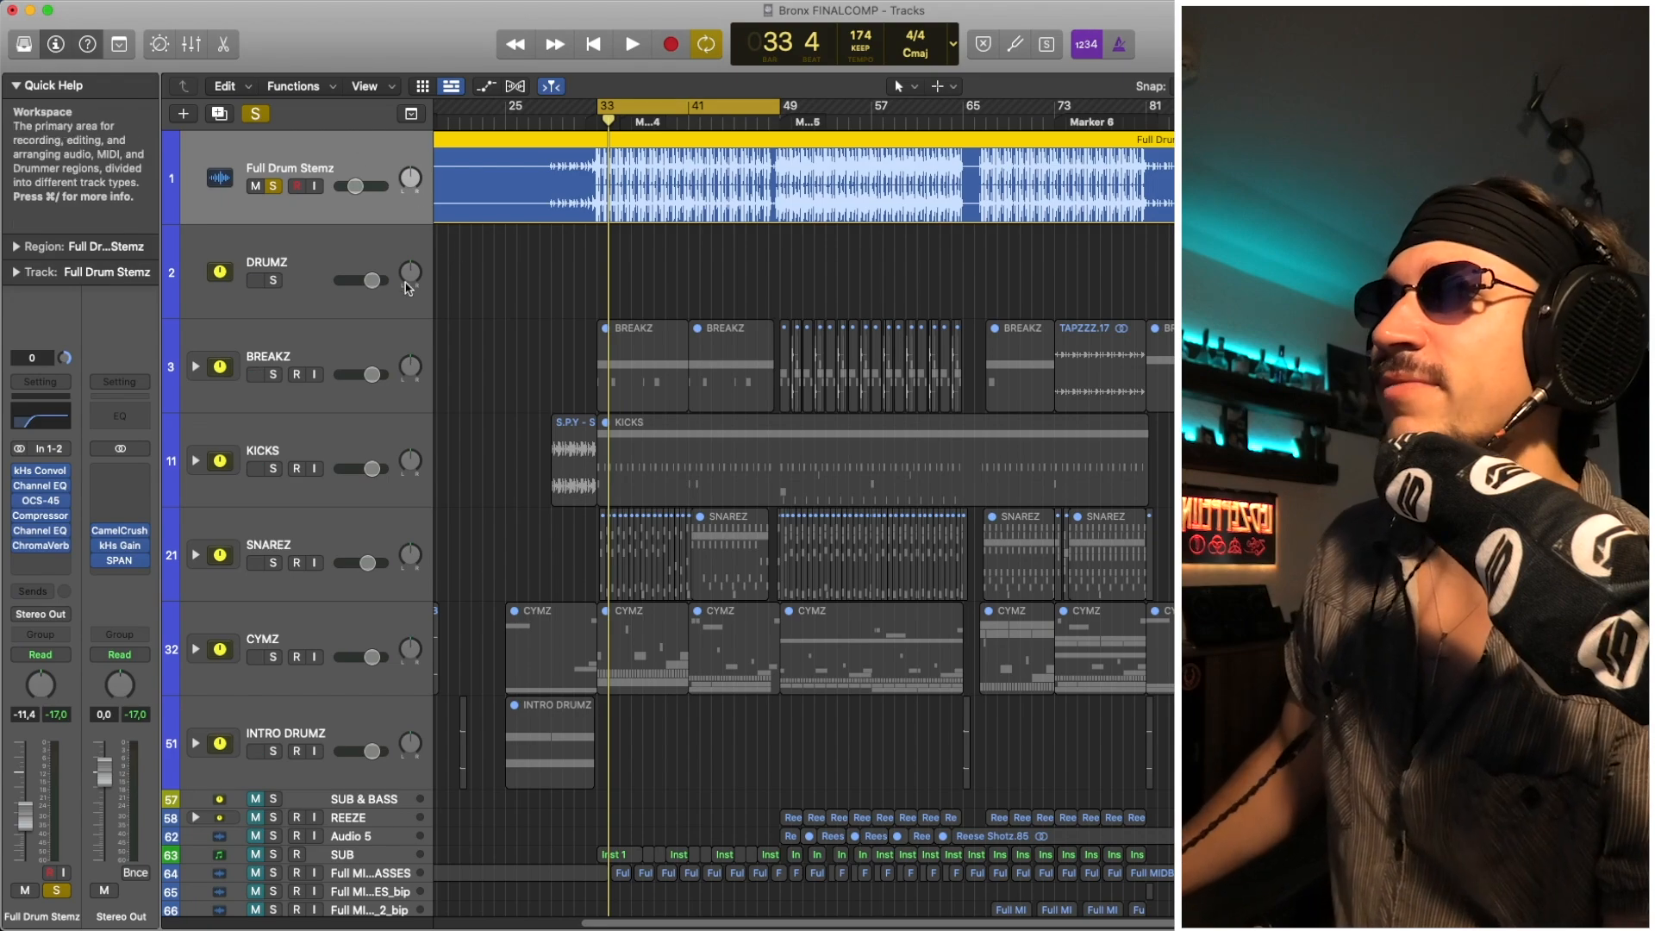
{"action": "left_click", "coordinate": [282, 244]}
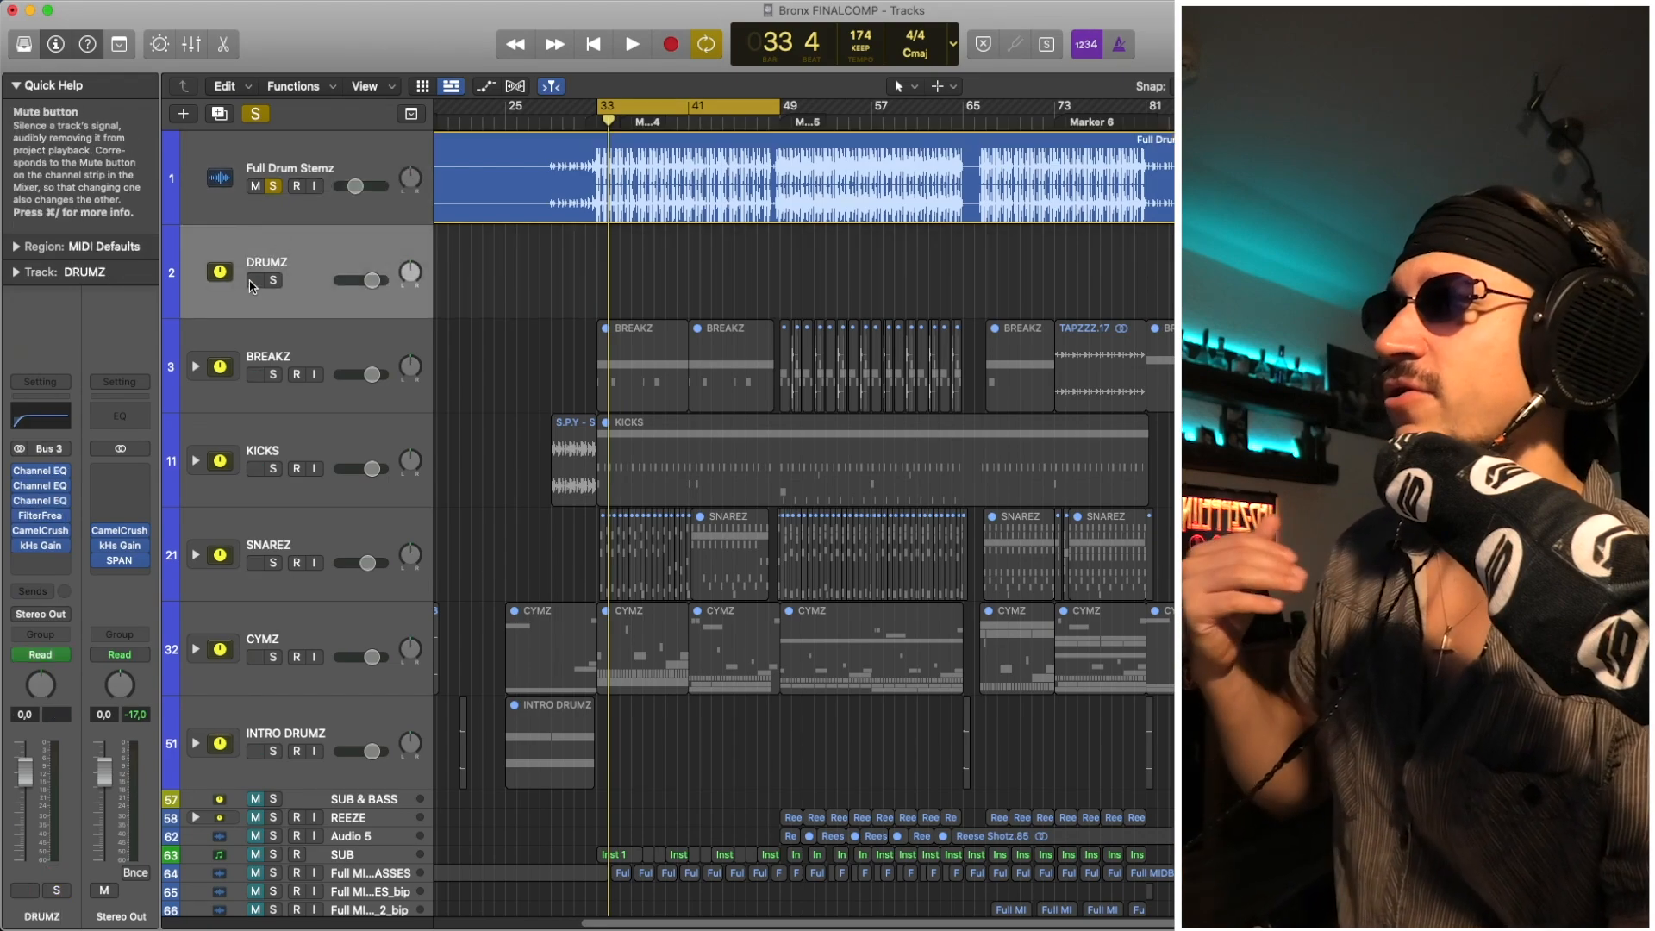
{"action": "left_click", "coordinate": [356, 155]}
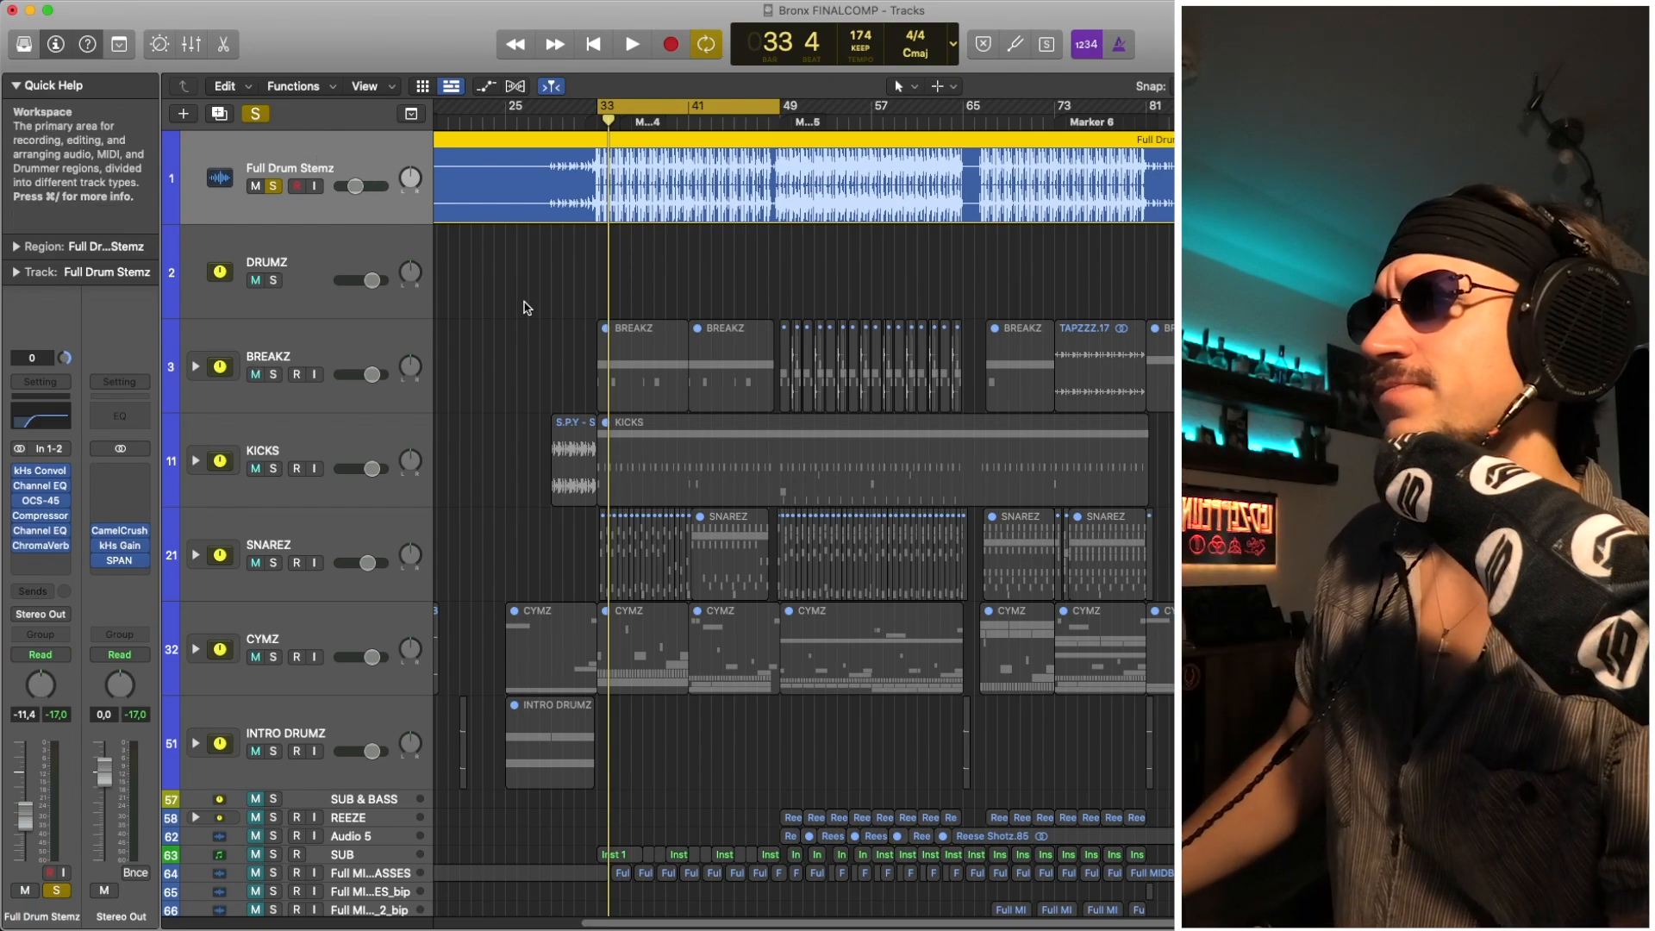
Step: Solo Full Drum Stemz, DRUMZ and every drum group from BREAKZ to INTRO DRUMZ, and play them together briefly
{"action": "scroll", "coordinate": [562, 297], "scroll_direction": "right", "scroll_amount": 2}
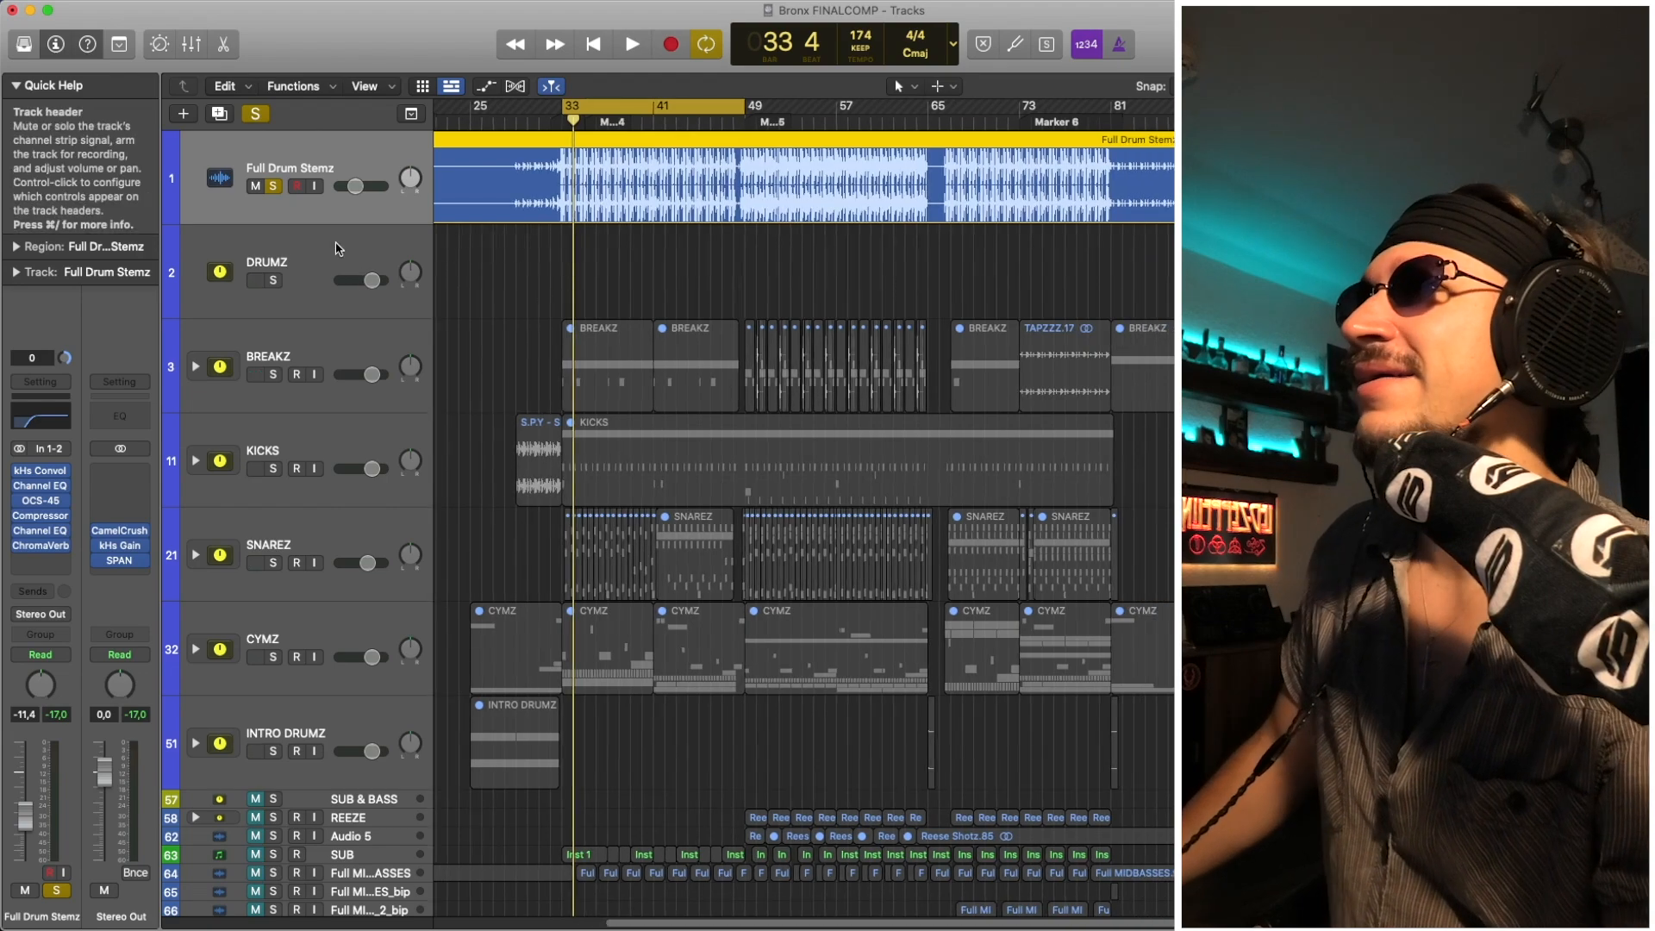
{"action": "left_click", "coordinate": [335, 244]}
{"action": "left_click", "coordinate": [252, 283]}
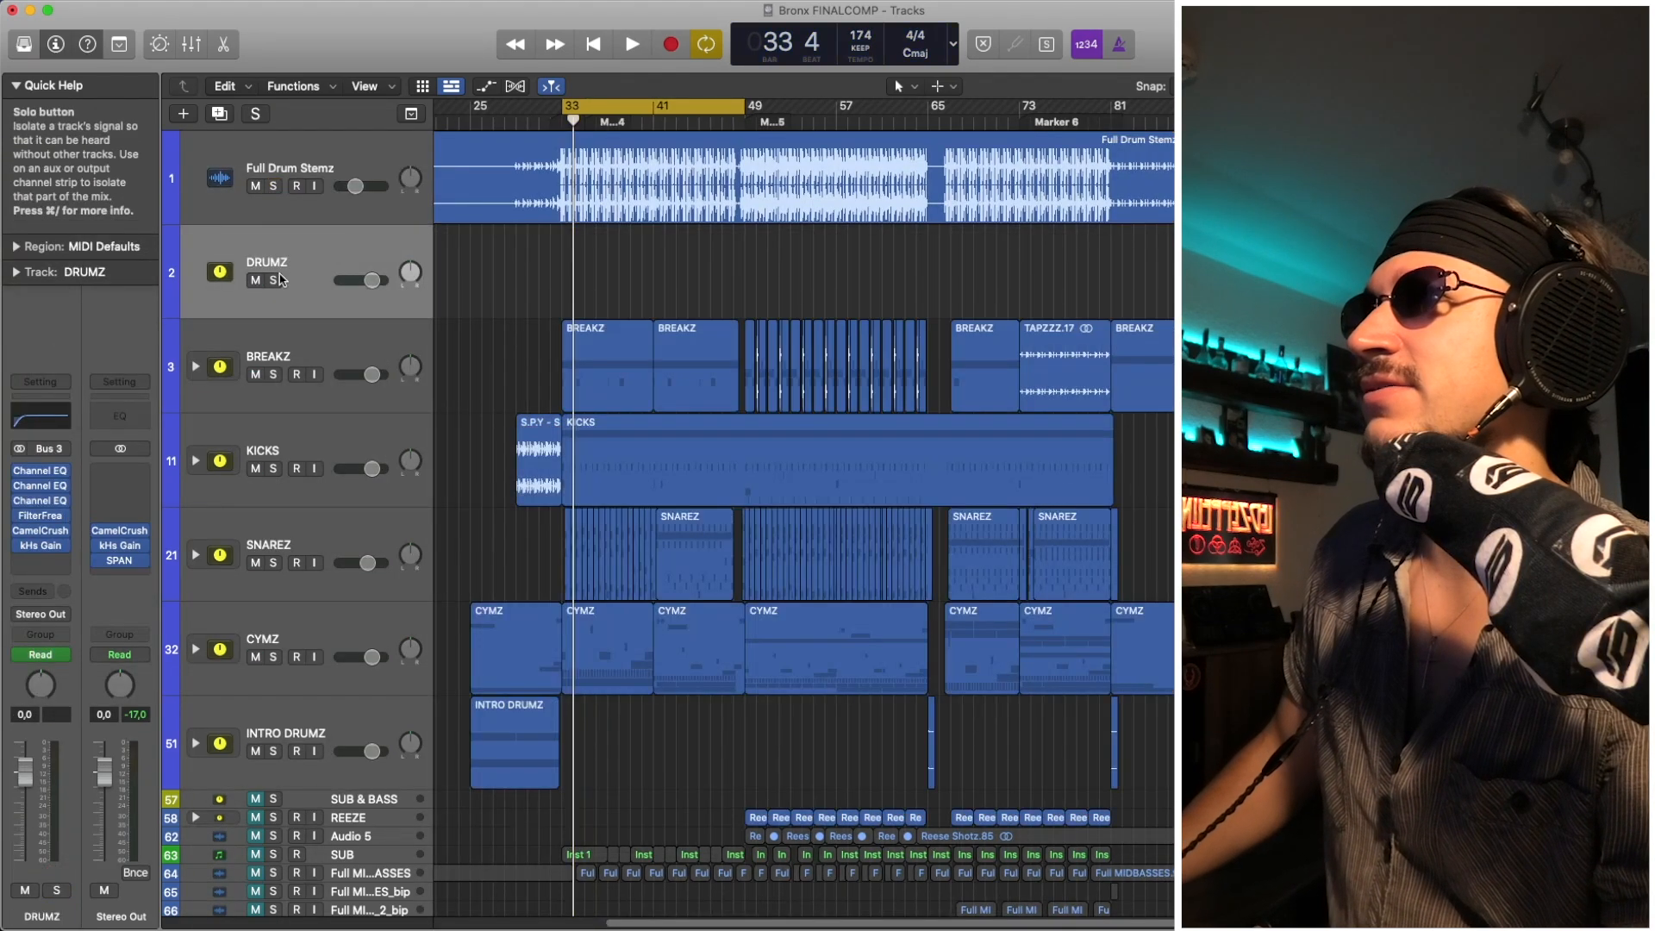
{"action": "left_click", "coordinate": [276, 282]}
{"action": "left_click", "coordinate": [273, 187]}
{"action": "left_click_drag", "start_coordinate": [273, 374], "coordinate": [274, 750]}
{"action": "key", "text": "space"}
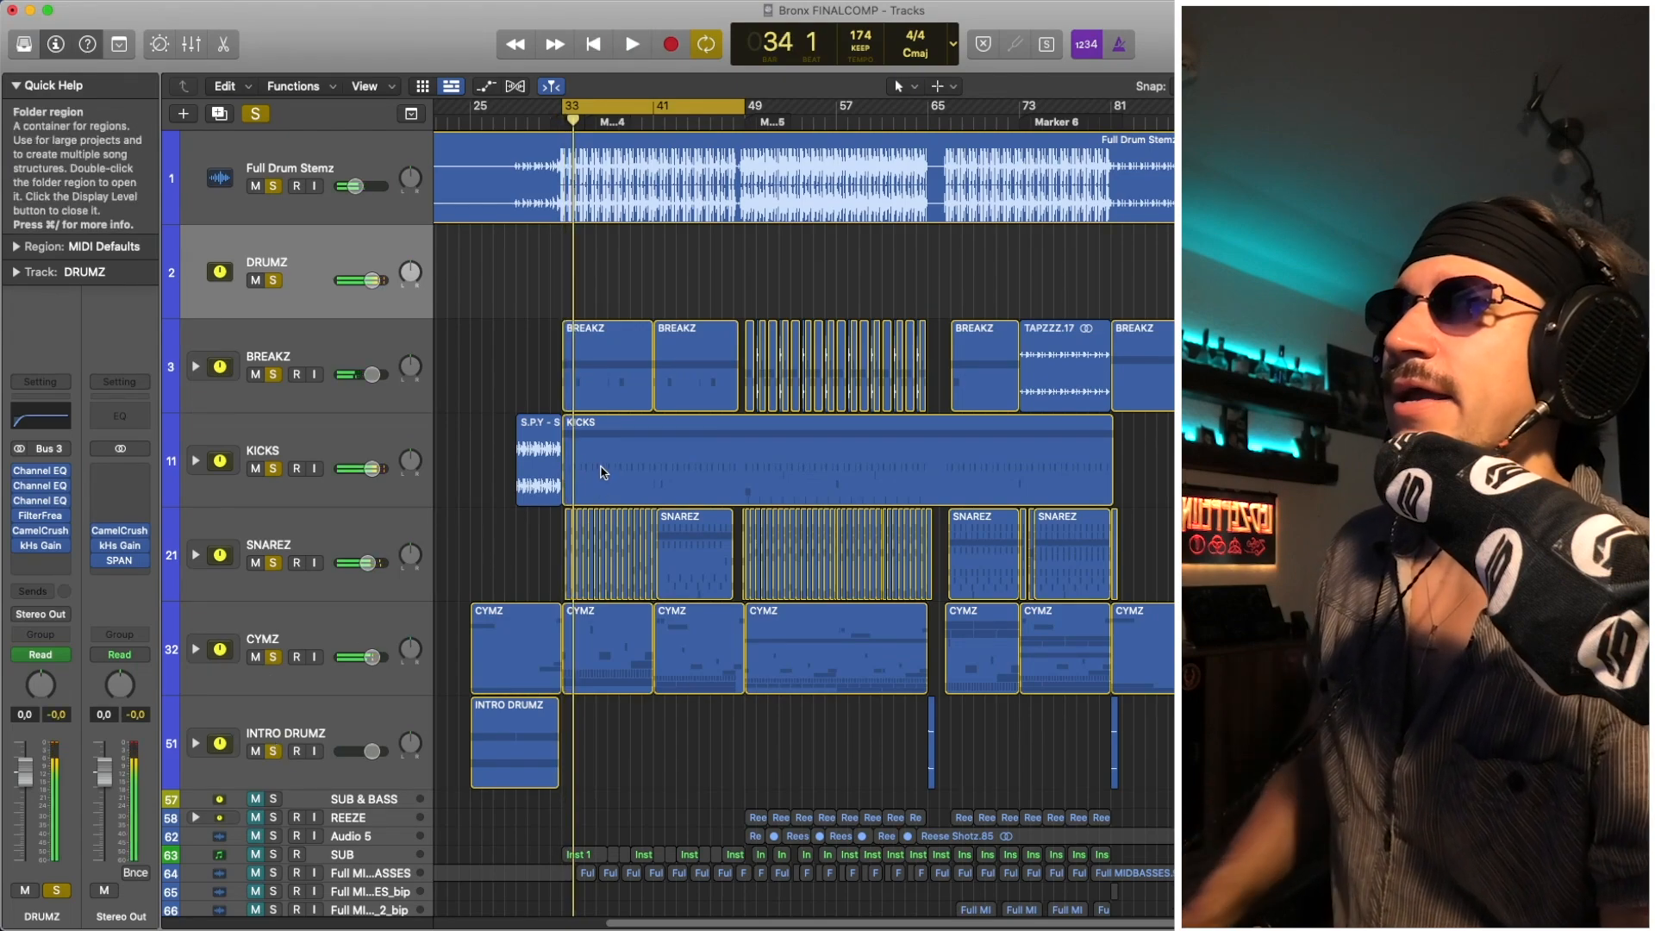
Step: Select the KICKS track and highlight its regions, including together with the BREAKZ and Full Drum Stemz regions, to examine how they line up
{"action": "left_click", "coordinate": [385, 433]}
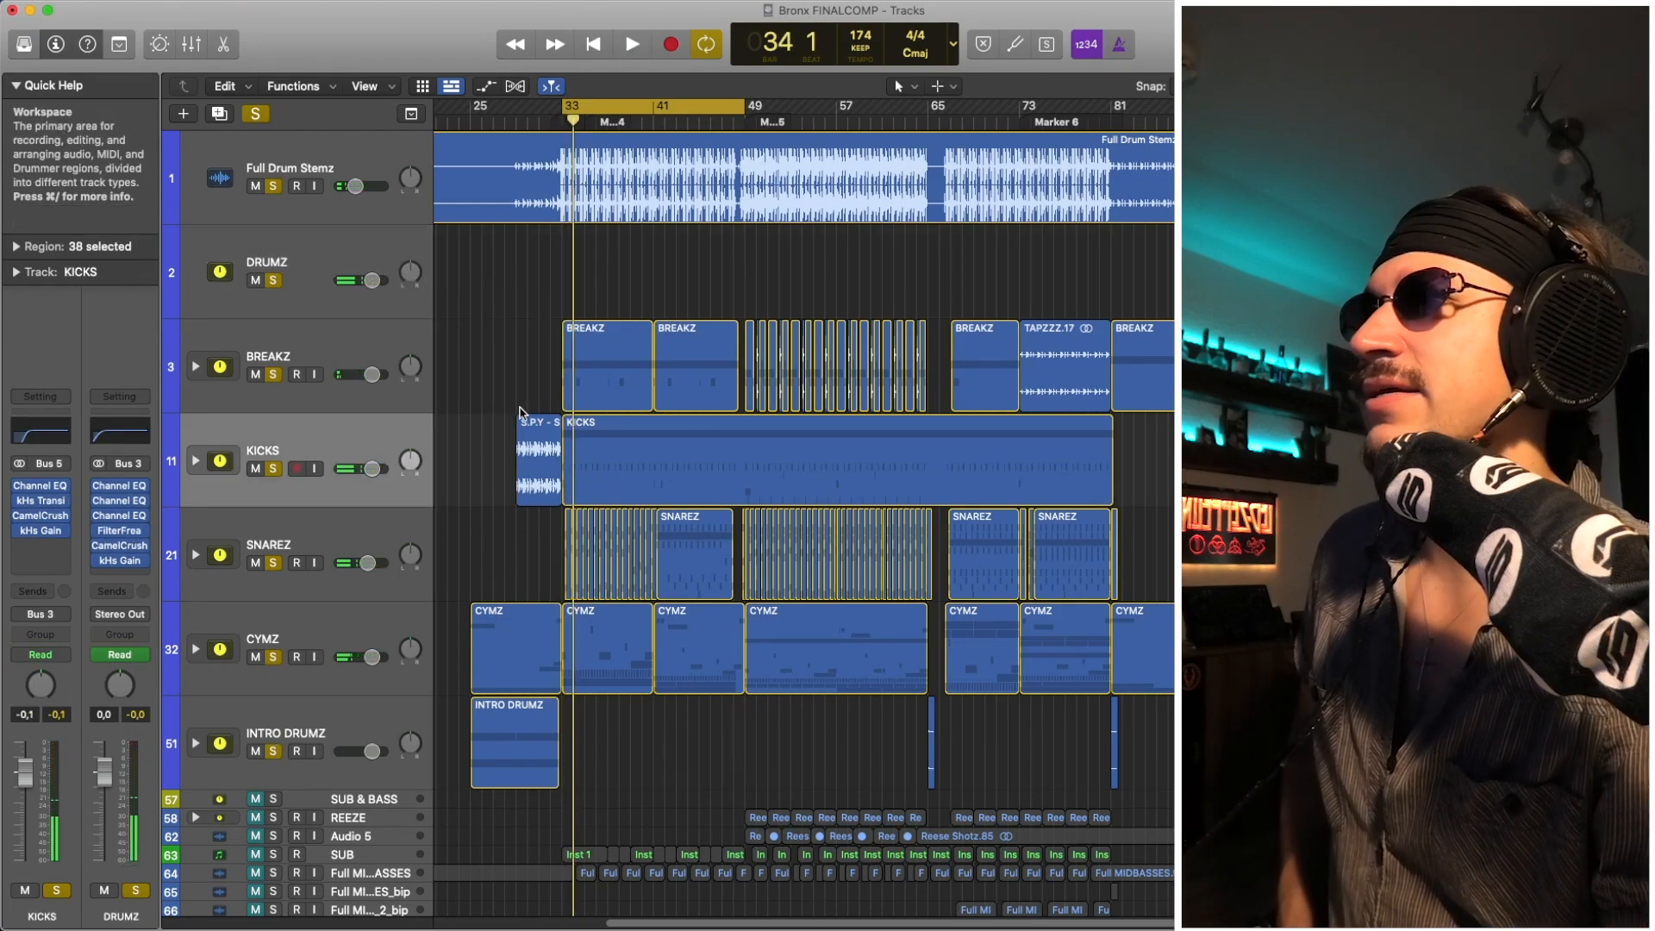
{"action": "left_click_drag", "start_coordinate": [490, 462], "coordinate": [662, 458]}
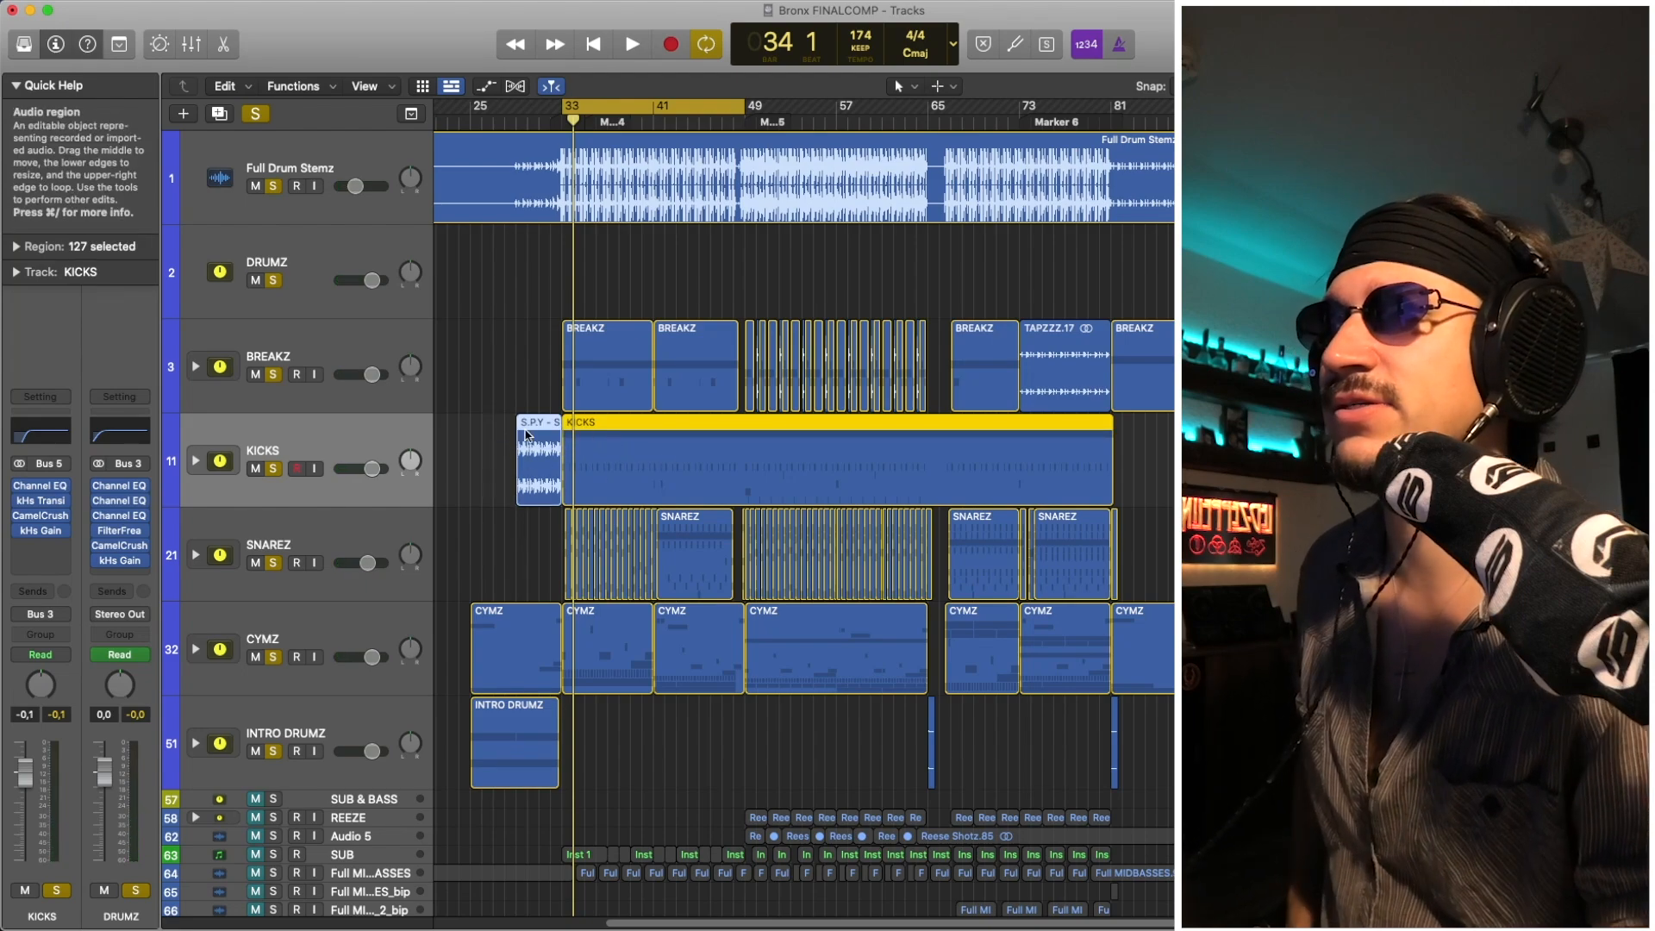
{"action": "left_click_drag", "start_coordinate": [482, 431], "coordinate": [596, 445]}
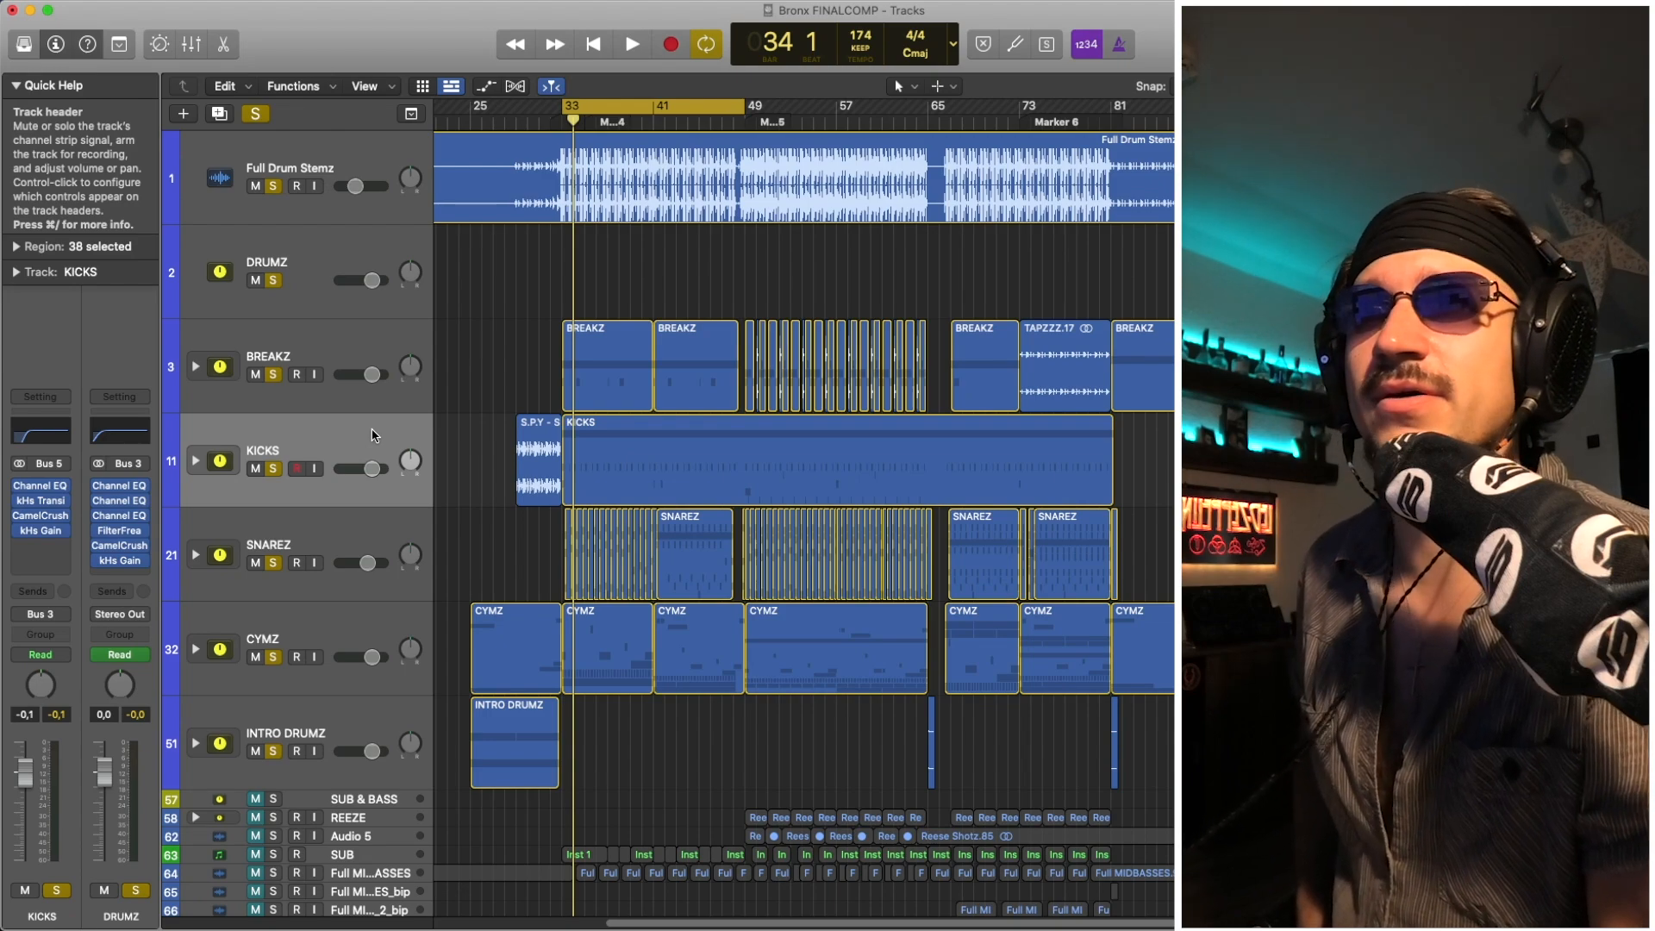
{"action": "left_click_drag", "start_coordinate": [486, 437], "coordinate": [653, 447]}
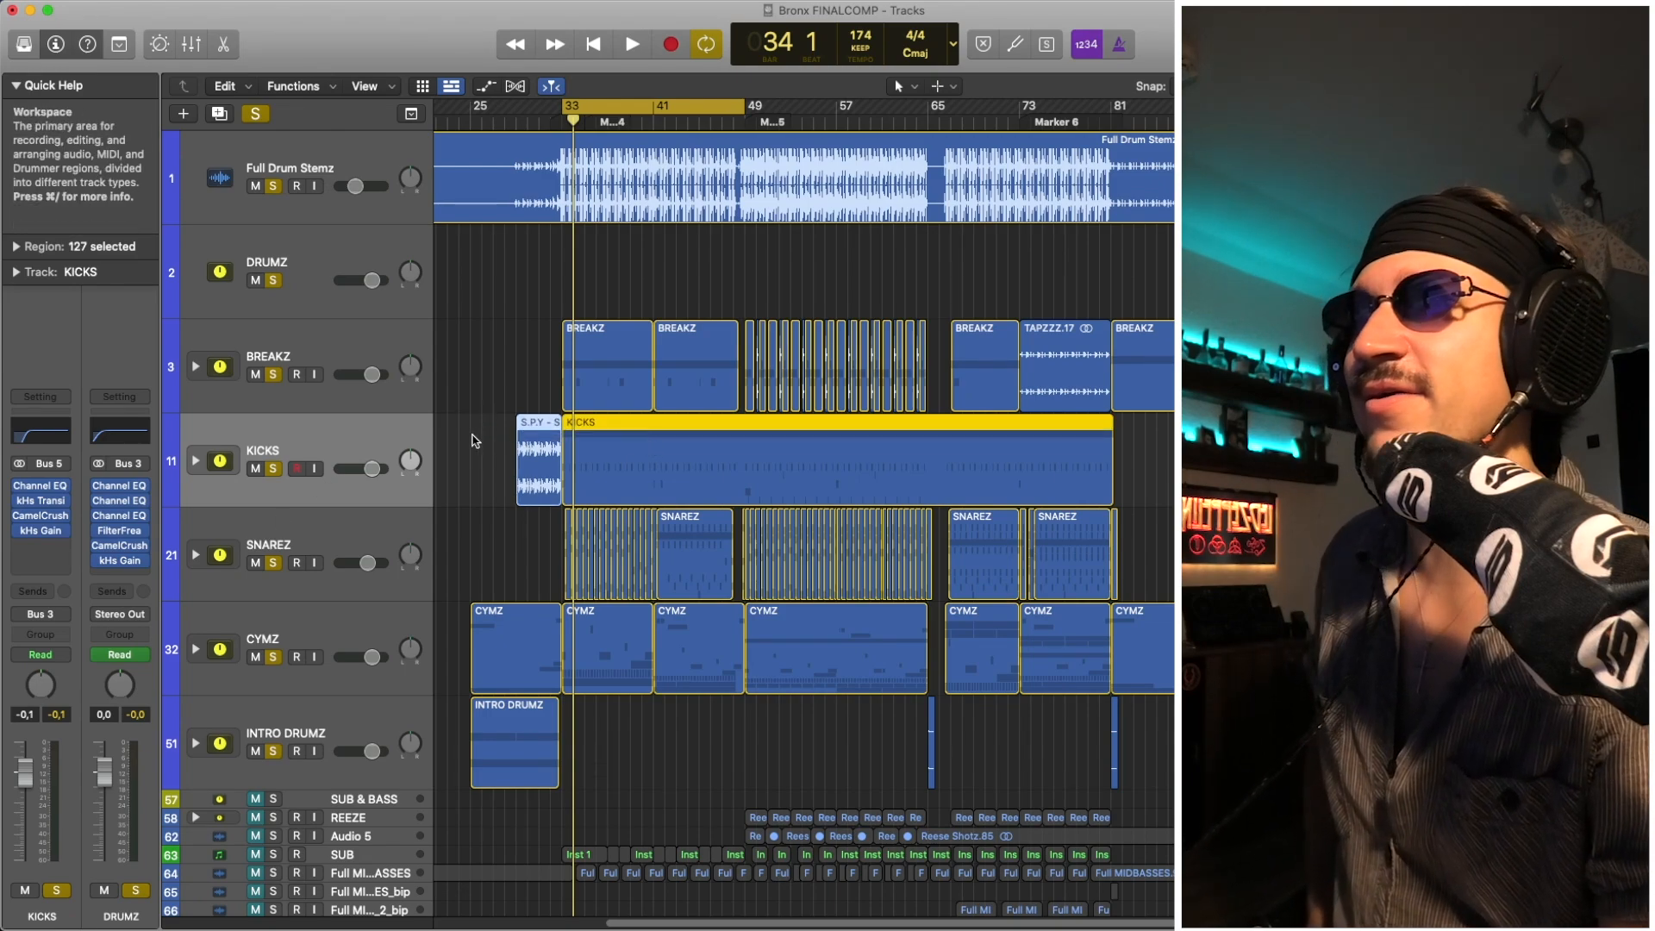
{"action": "left_click_drag", "start_coordinate": [471, 435], "coordinate": [683, 182]}
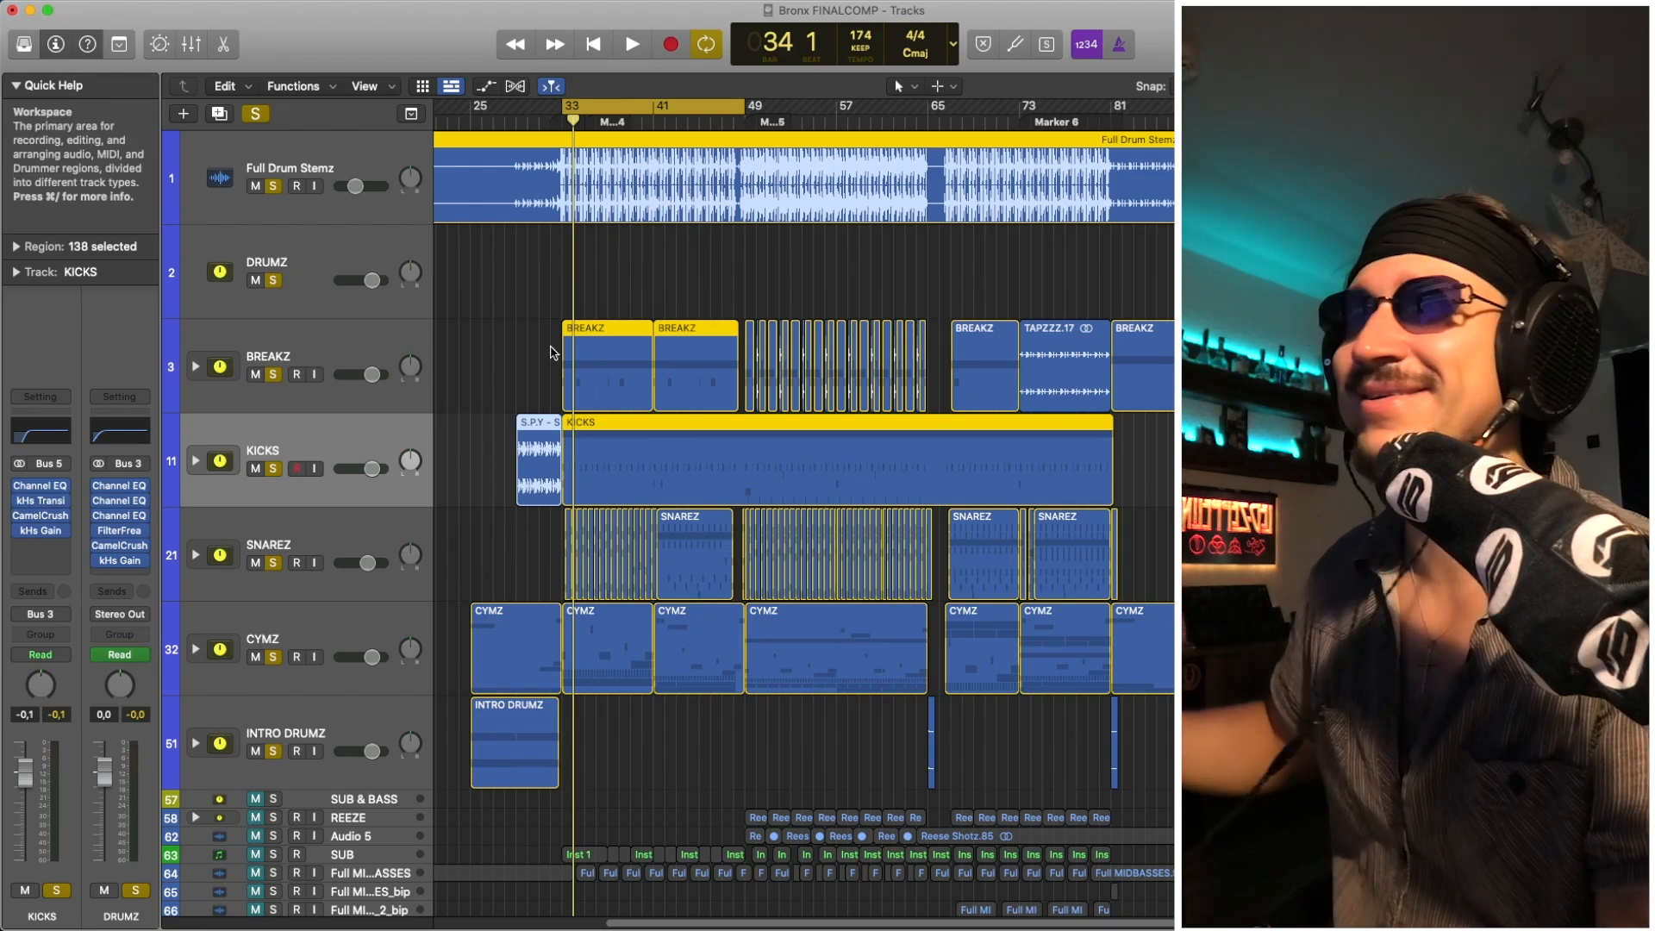
{"action": "left_click", "coordinate": [463, 385]}
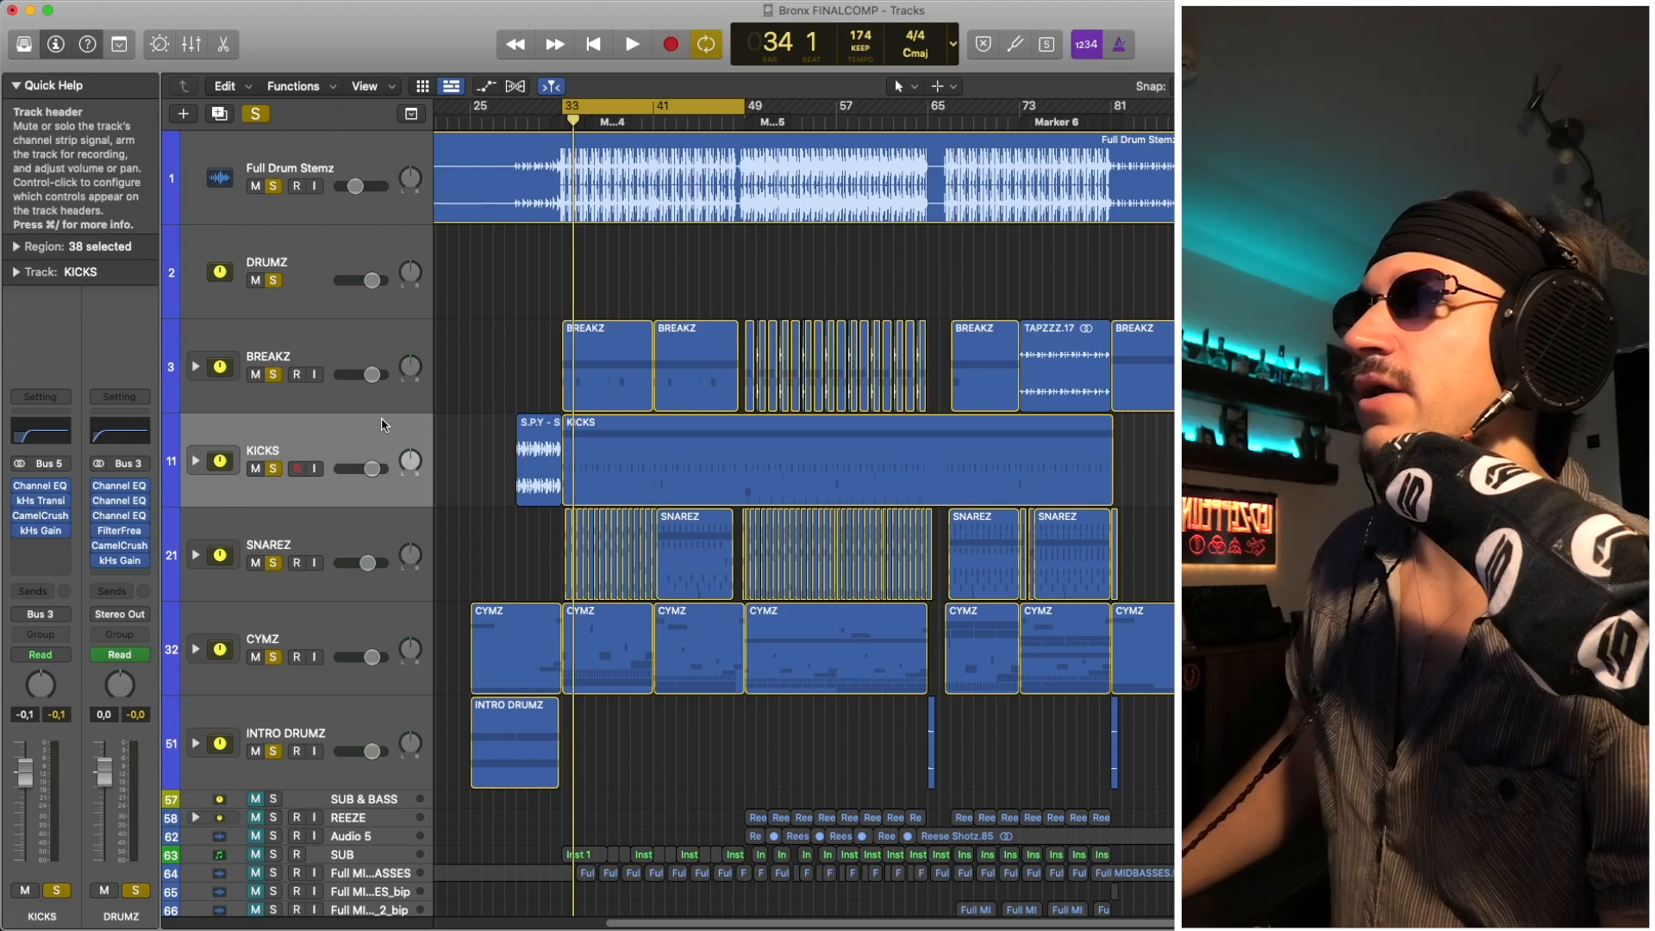
Step: Select the DRUMZ, BREAKZ, SNAREZ, KICKS and CYMZ tracks in turn to examine their channel strips and bus routing
{"action": "left_click", "coordinate": [315, 277]}
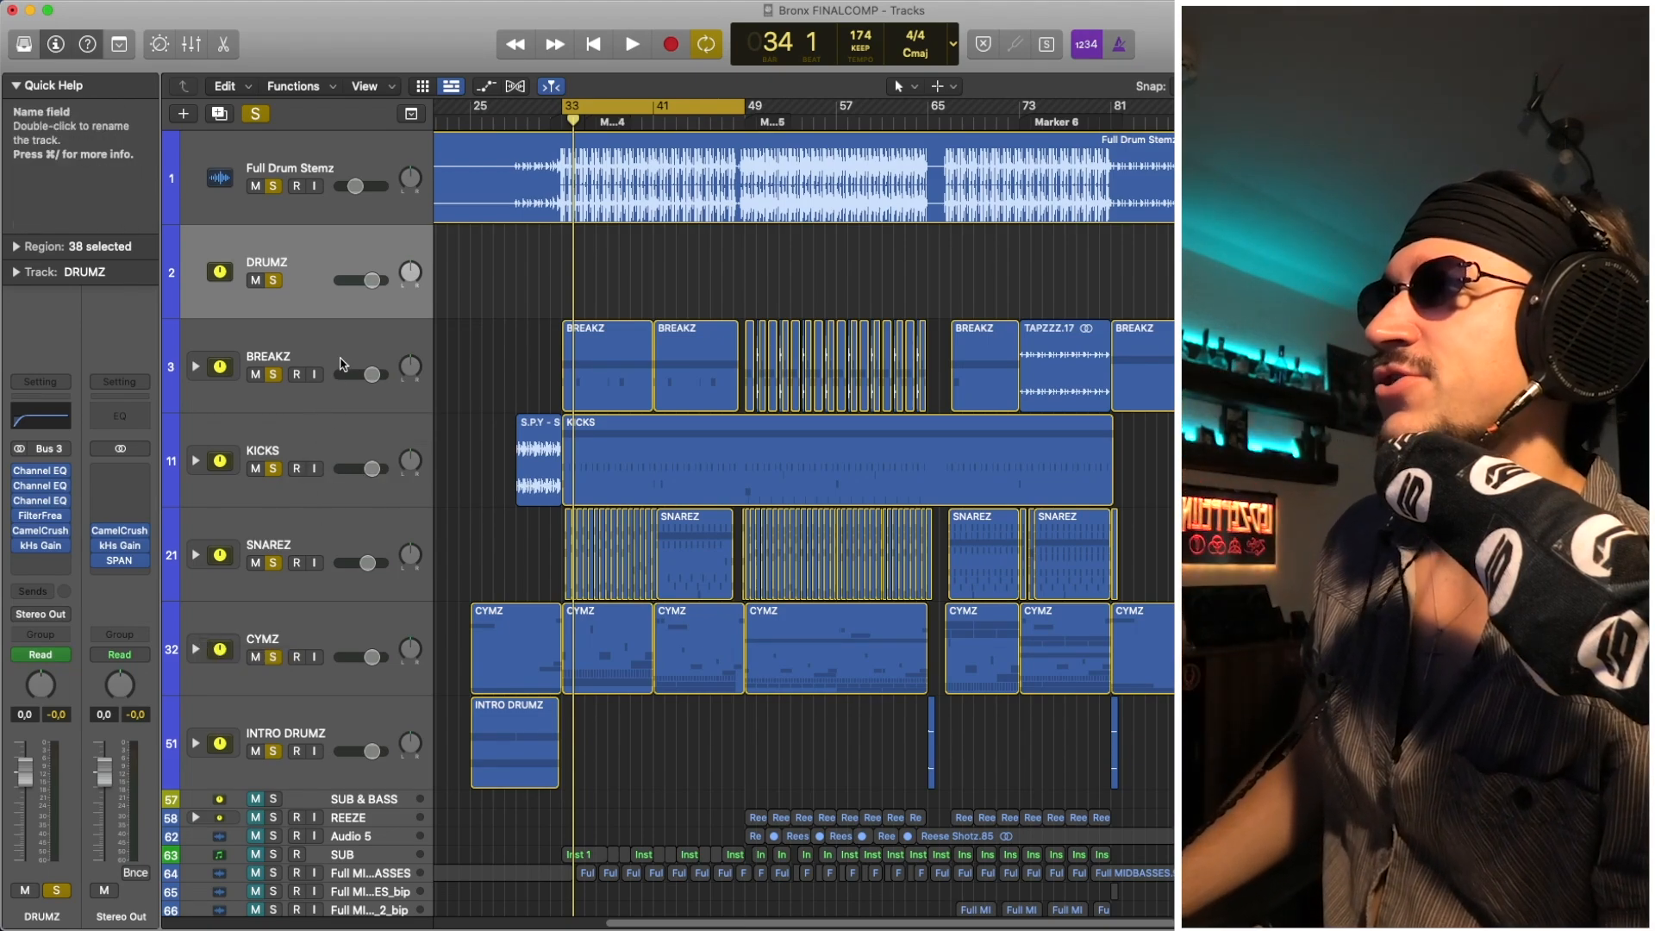
{"action": "left_click", "coordinate": [338, 388]}
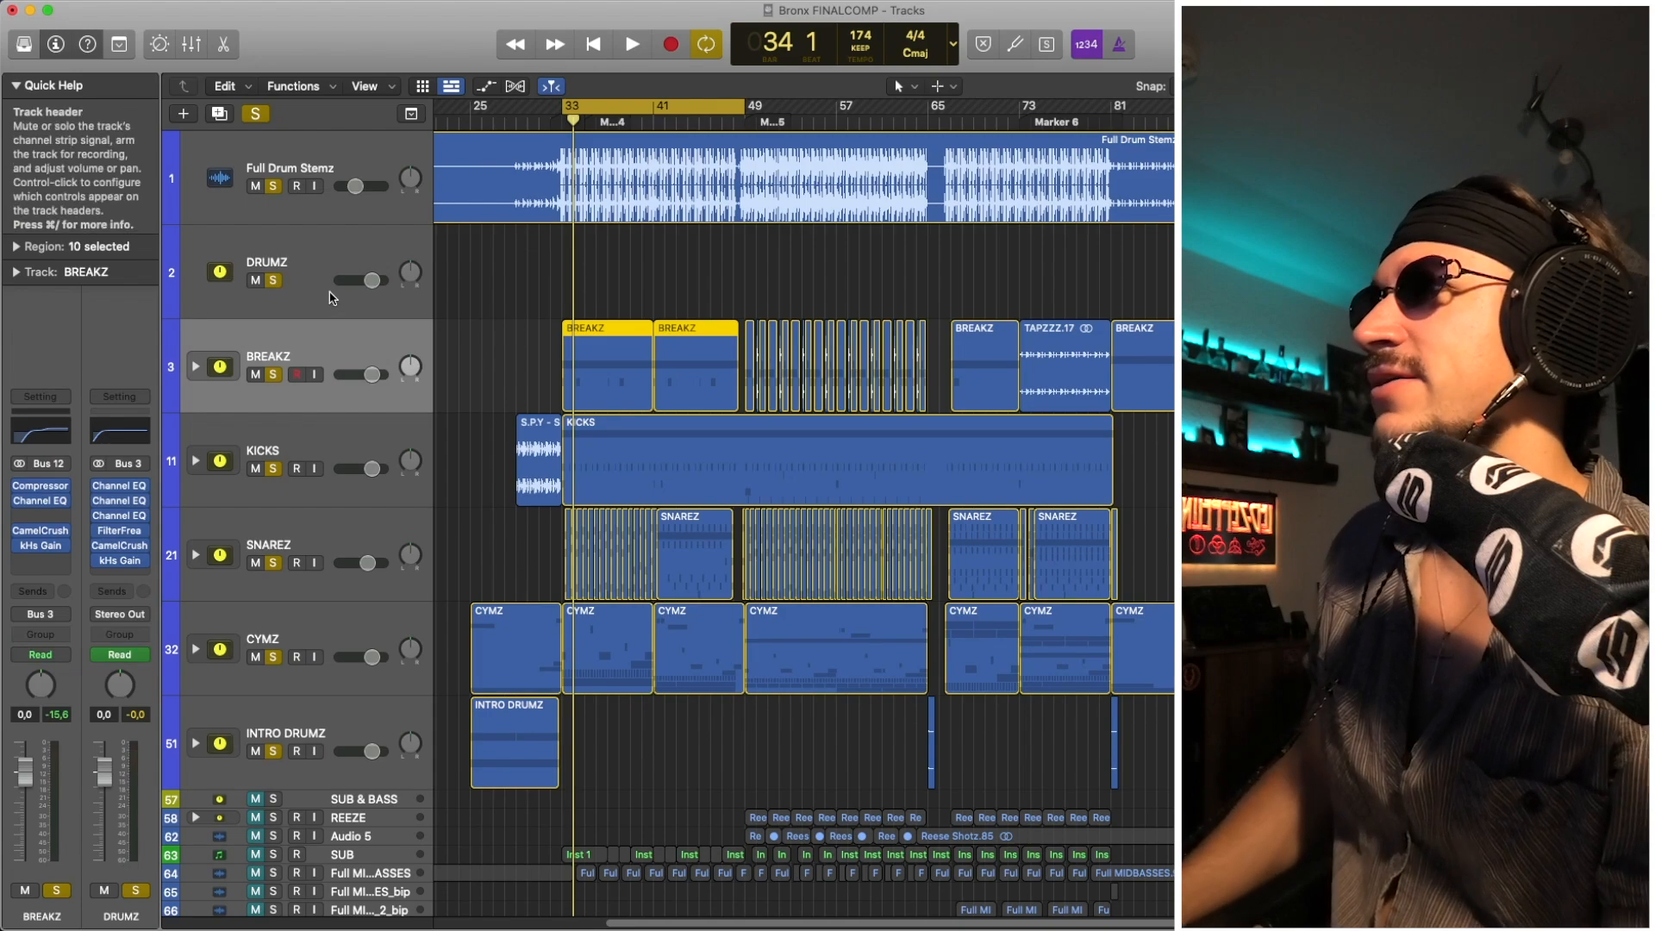
{"action": "left_click", "coordinate": [337, 526]}
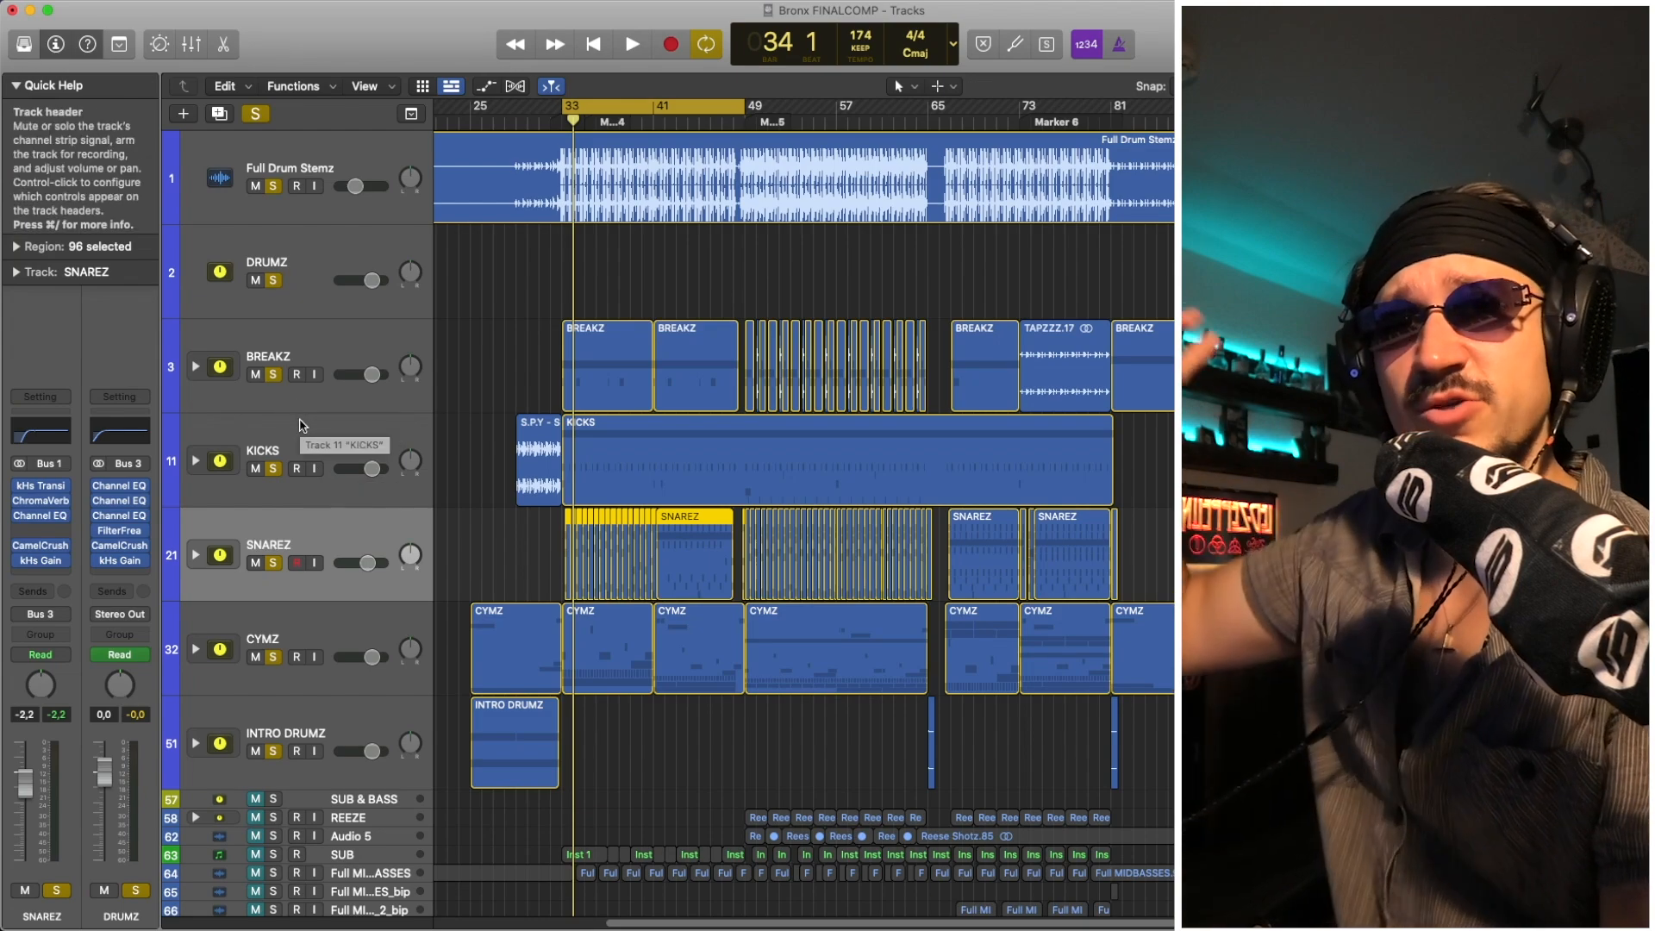
{"action": "left_click", "coordinate": [303, 431]}
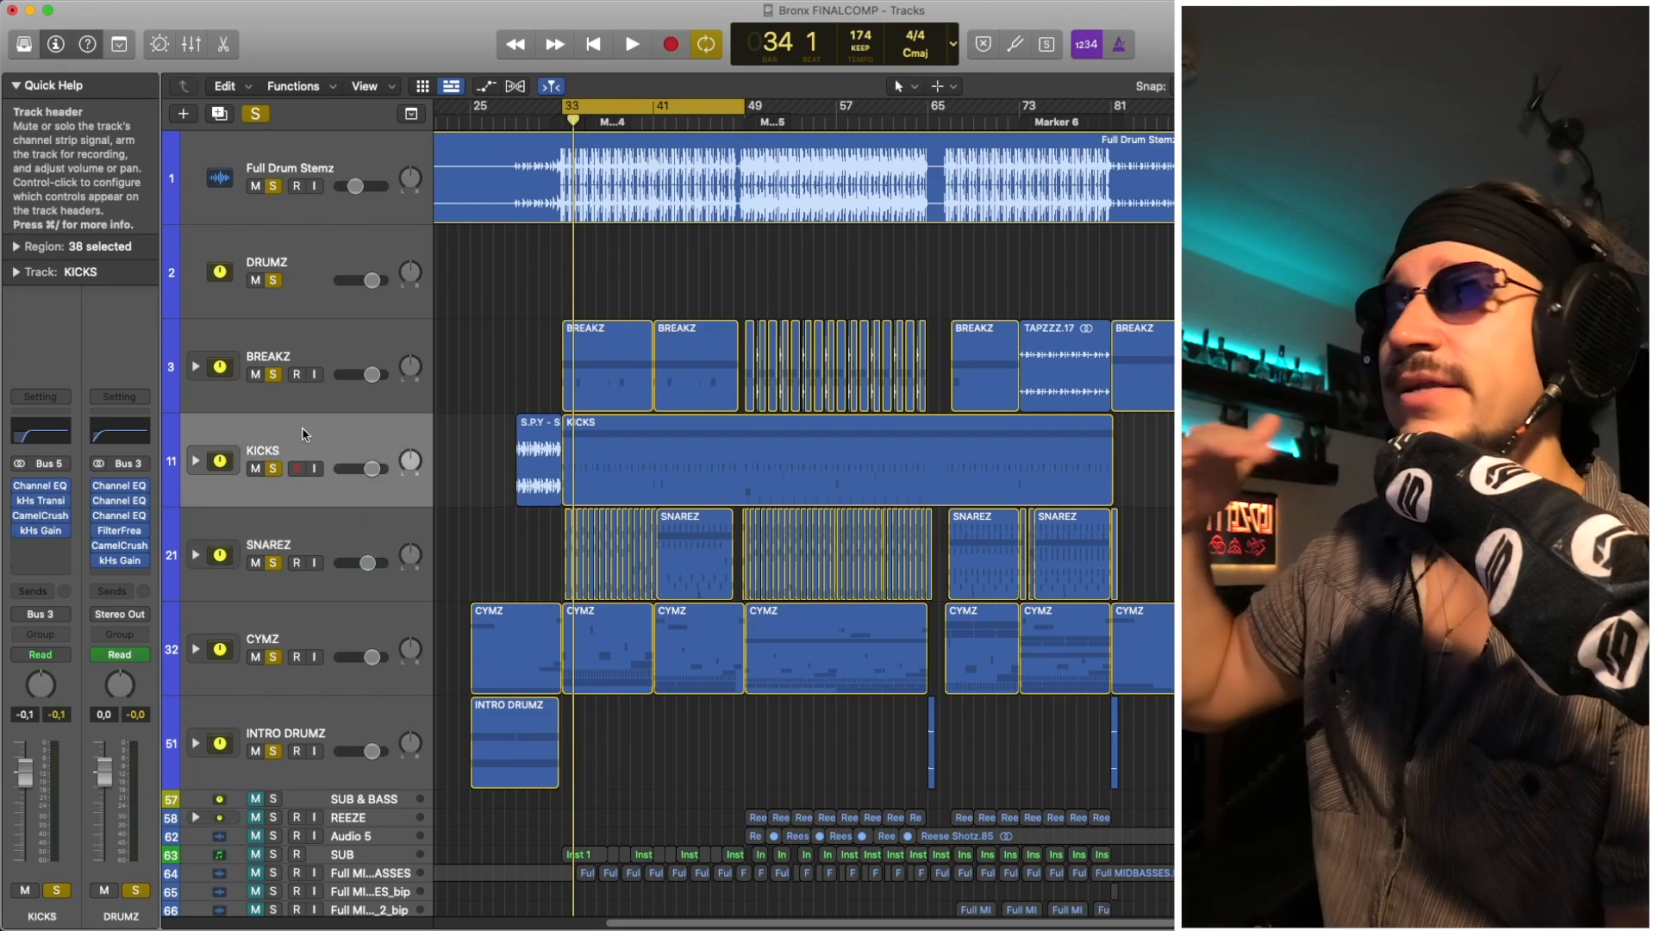
{"action": "left_click", "coordinate": [314, 609]}
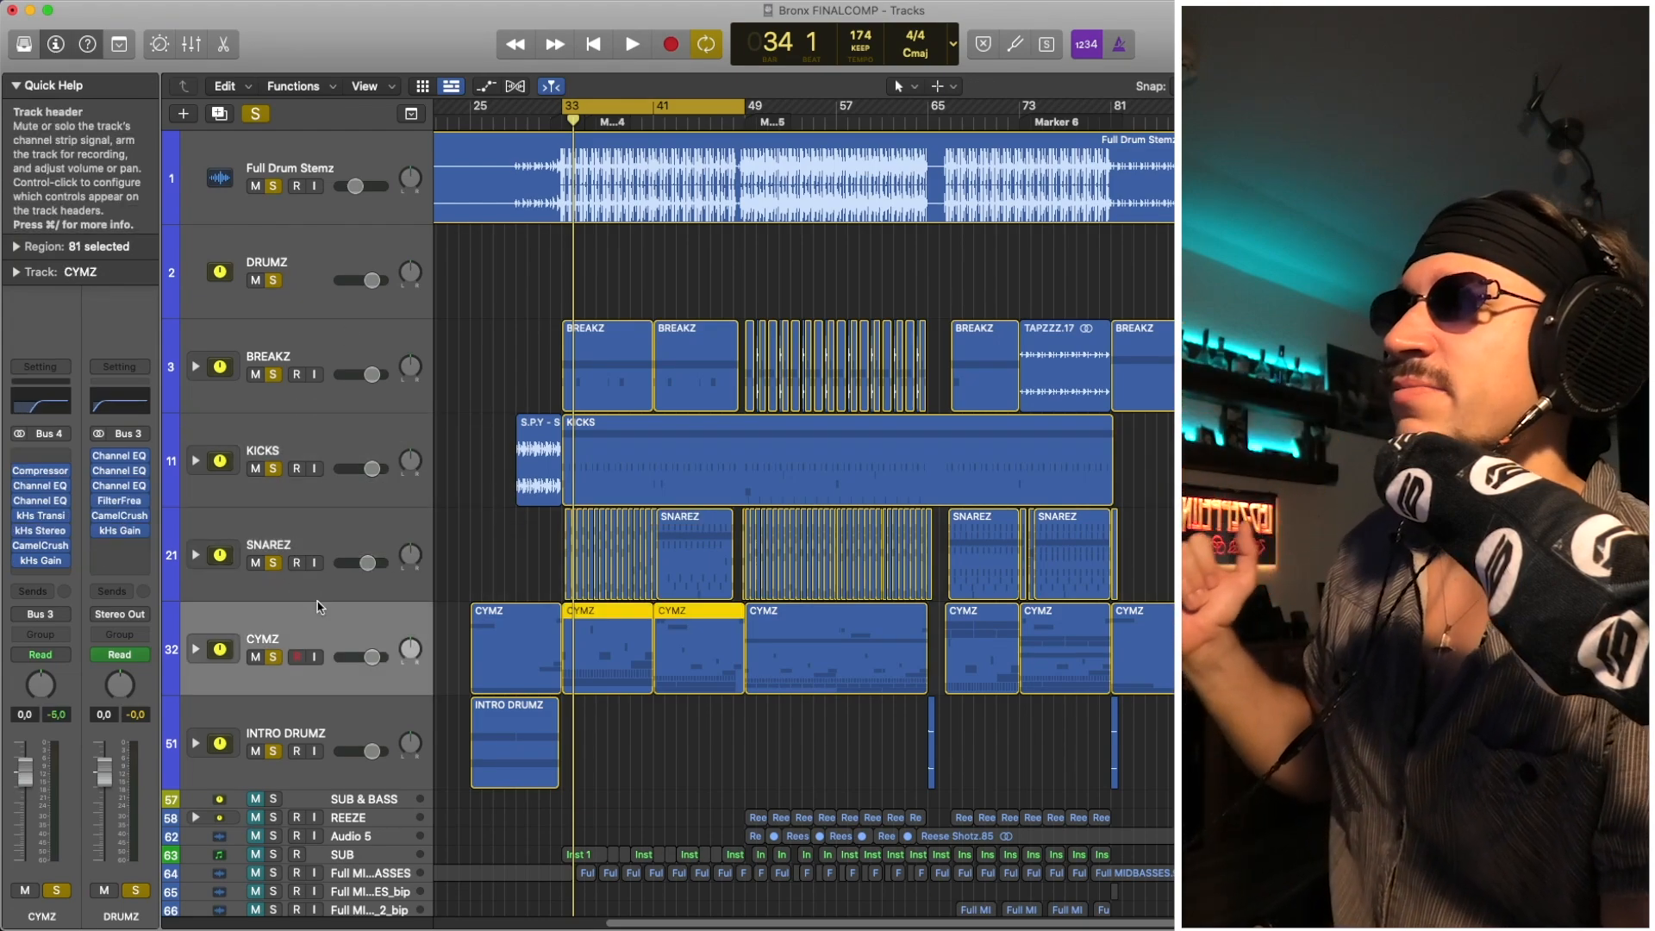
Step: Select the INTRO DRUMZ, BREAKZ and CYMZ tracks in turn to examine their channel strips
{"action": "left_click", "coordinate": [314, 716]}
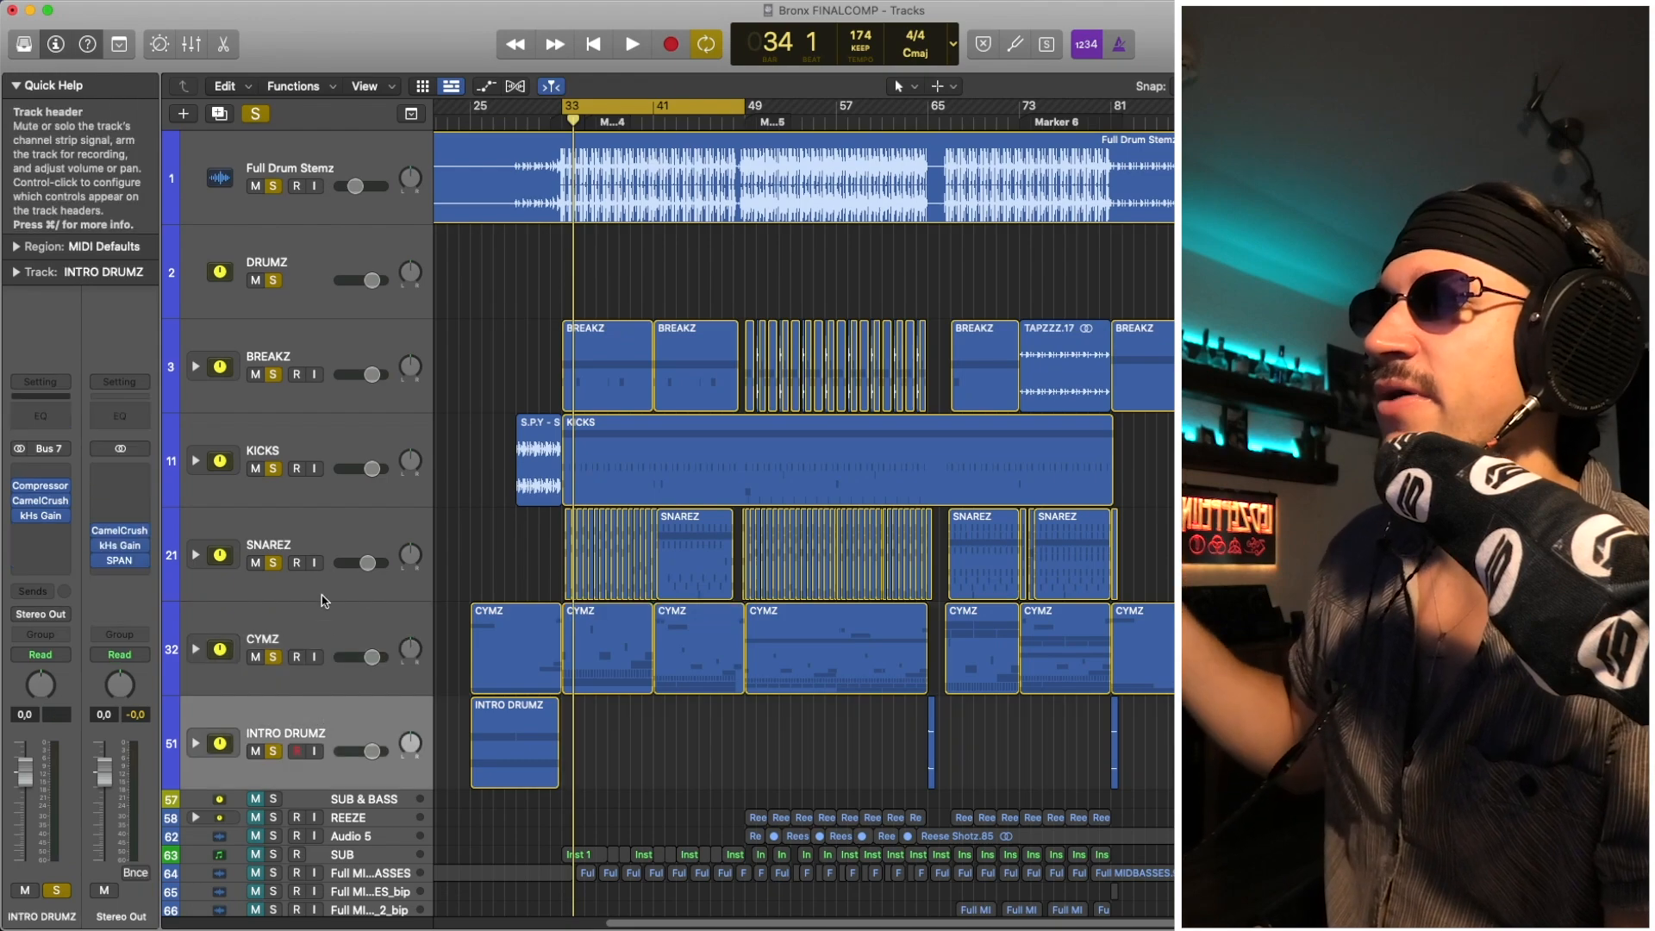
{"action": "left_click", "coordinate": [343, 350]}
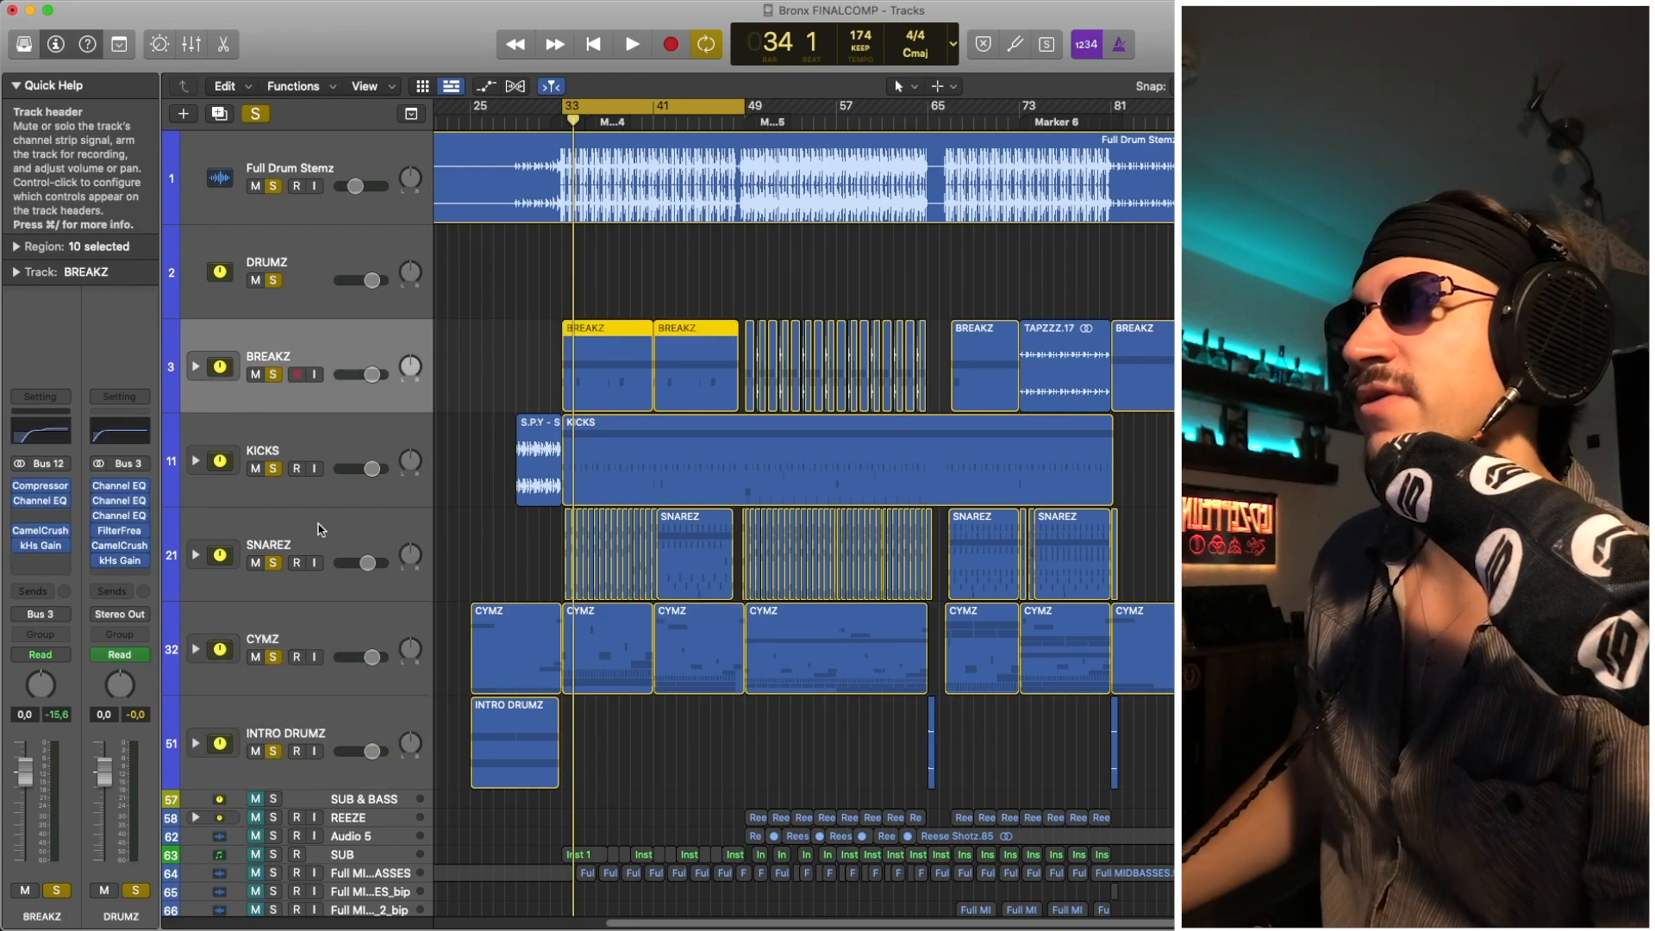
{"action": "left_click", "coordinate": [306, 643]}
Step: Turn off the solo on every other drum track so only CYMZ stays soloed, and play it briefly
{"action": "left_click", "coordinate": [280, 754]}
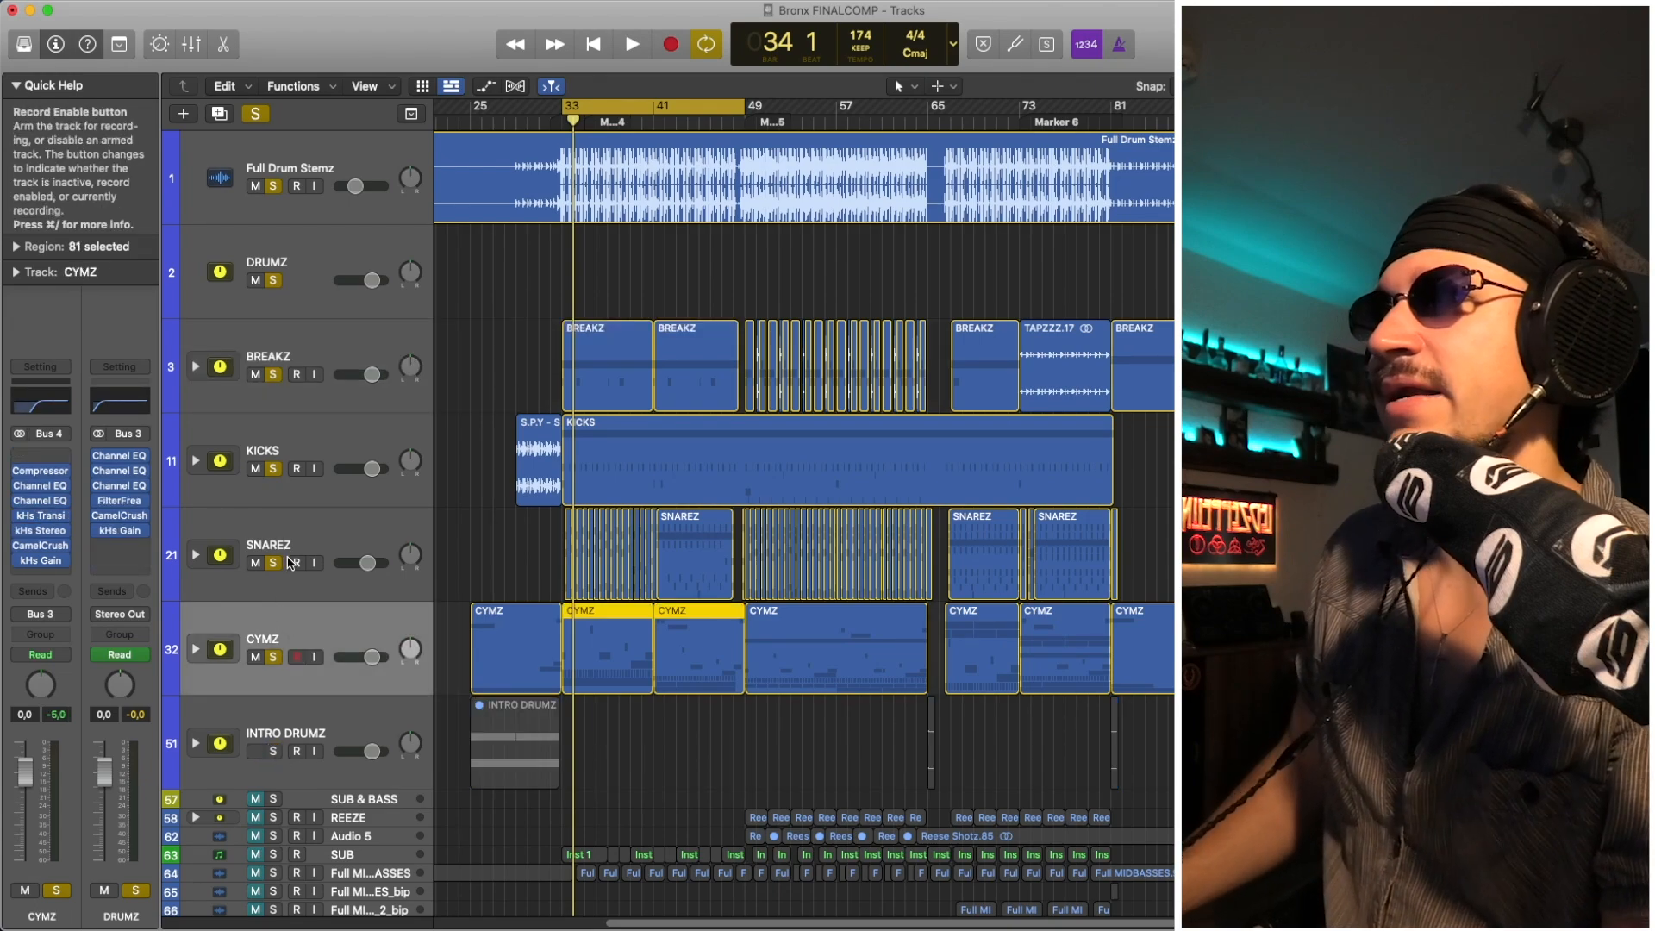
{"action": "left_click_drag", "start_coordinate": [276, 563], "coordinate": [270, 274]}
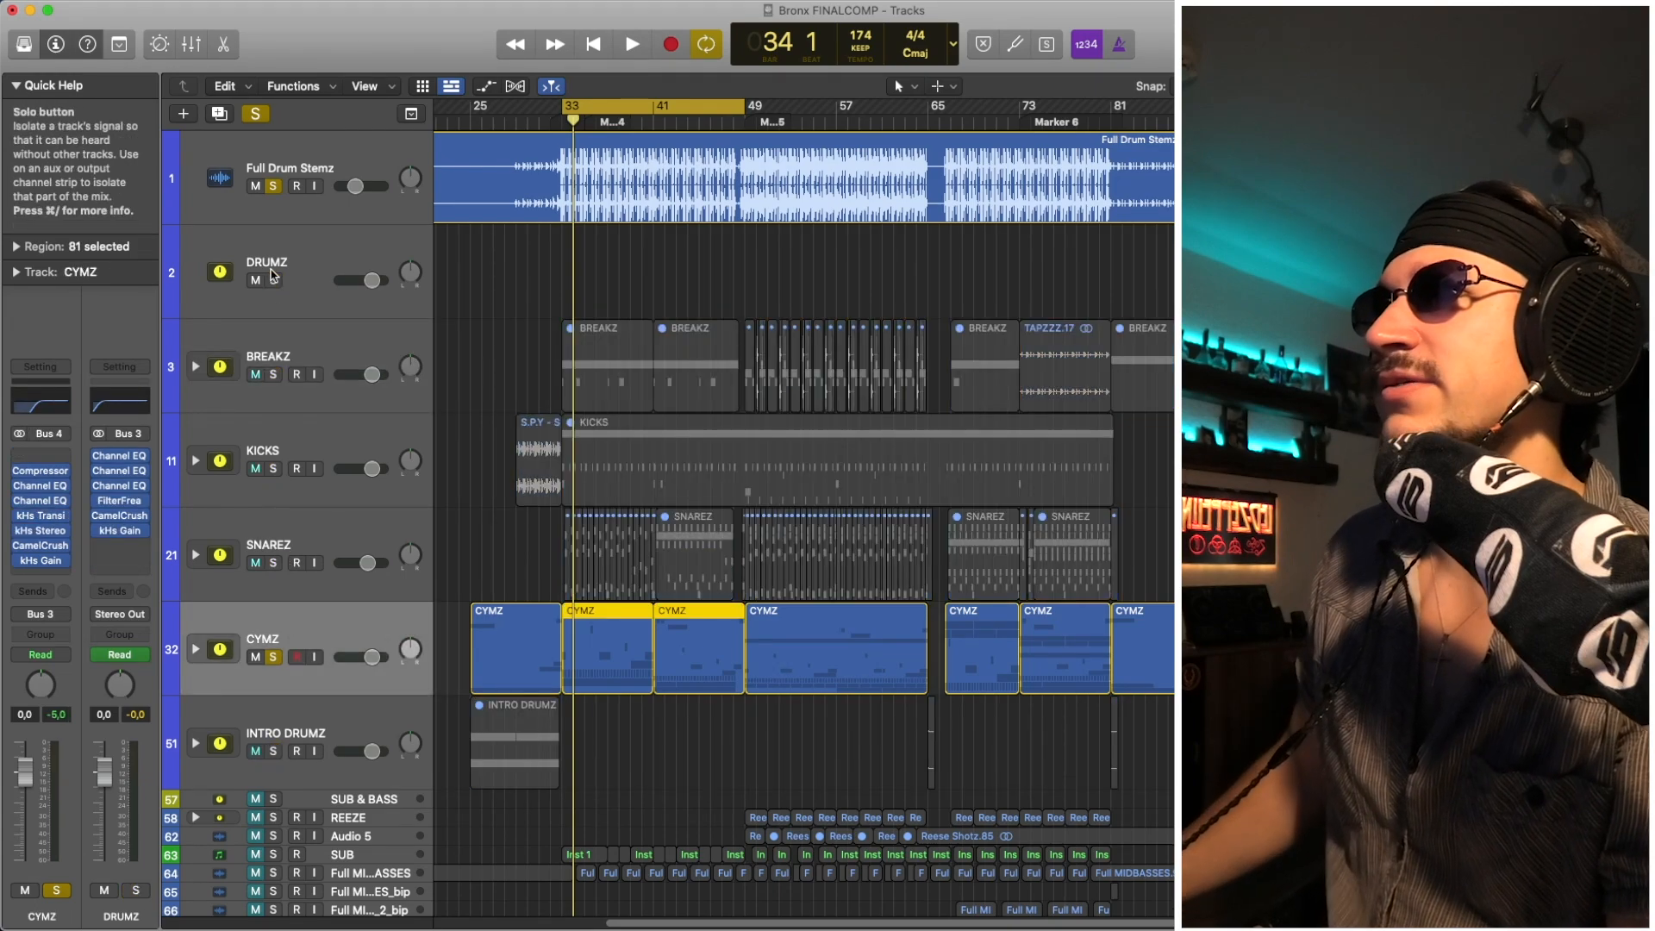
{"action": "left_click", "coordinate": [273, 186]}
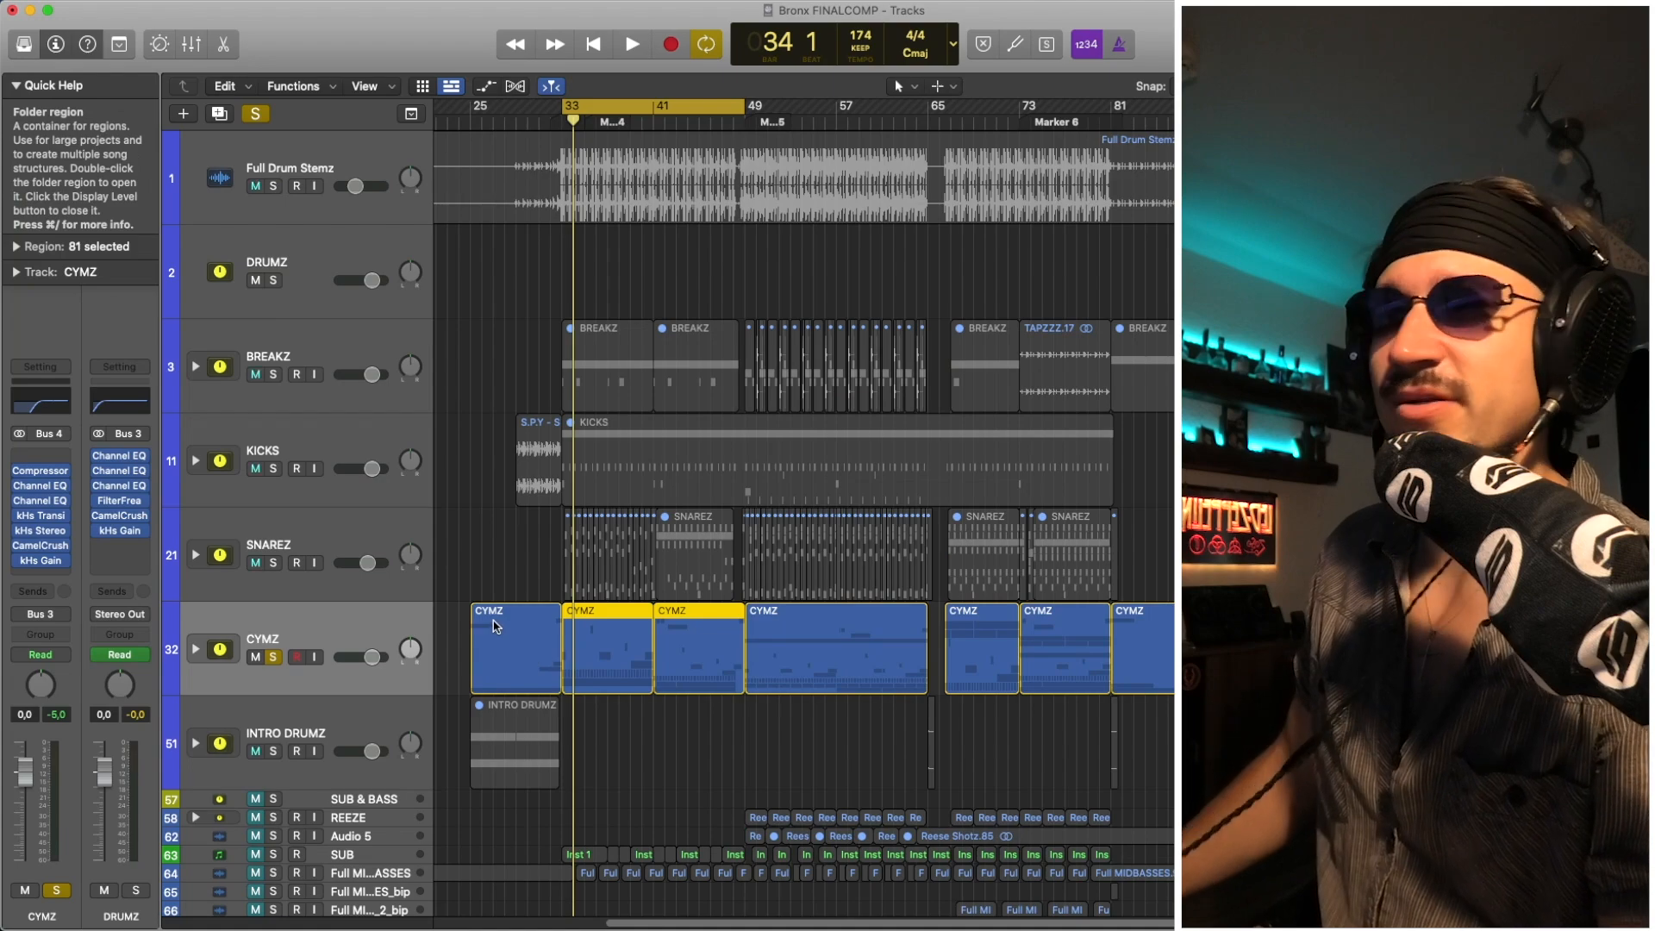
{"action": "key", "text": "space"}
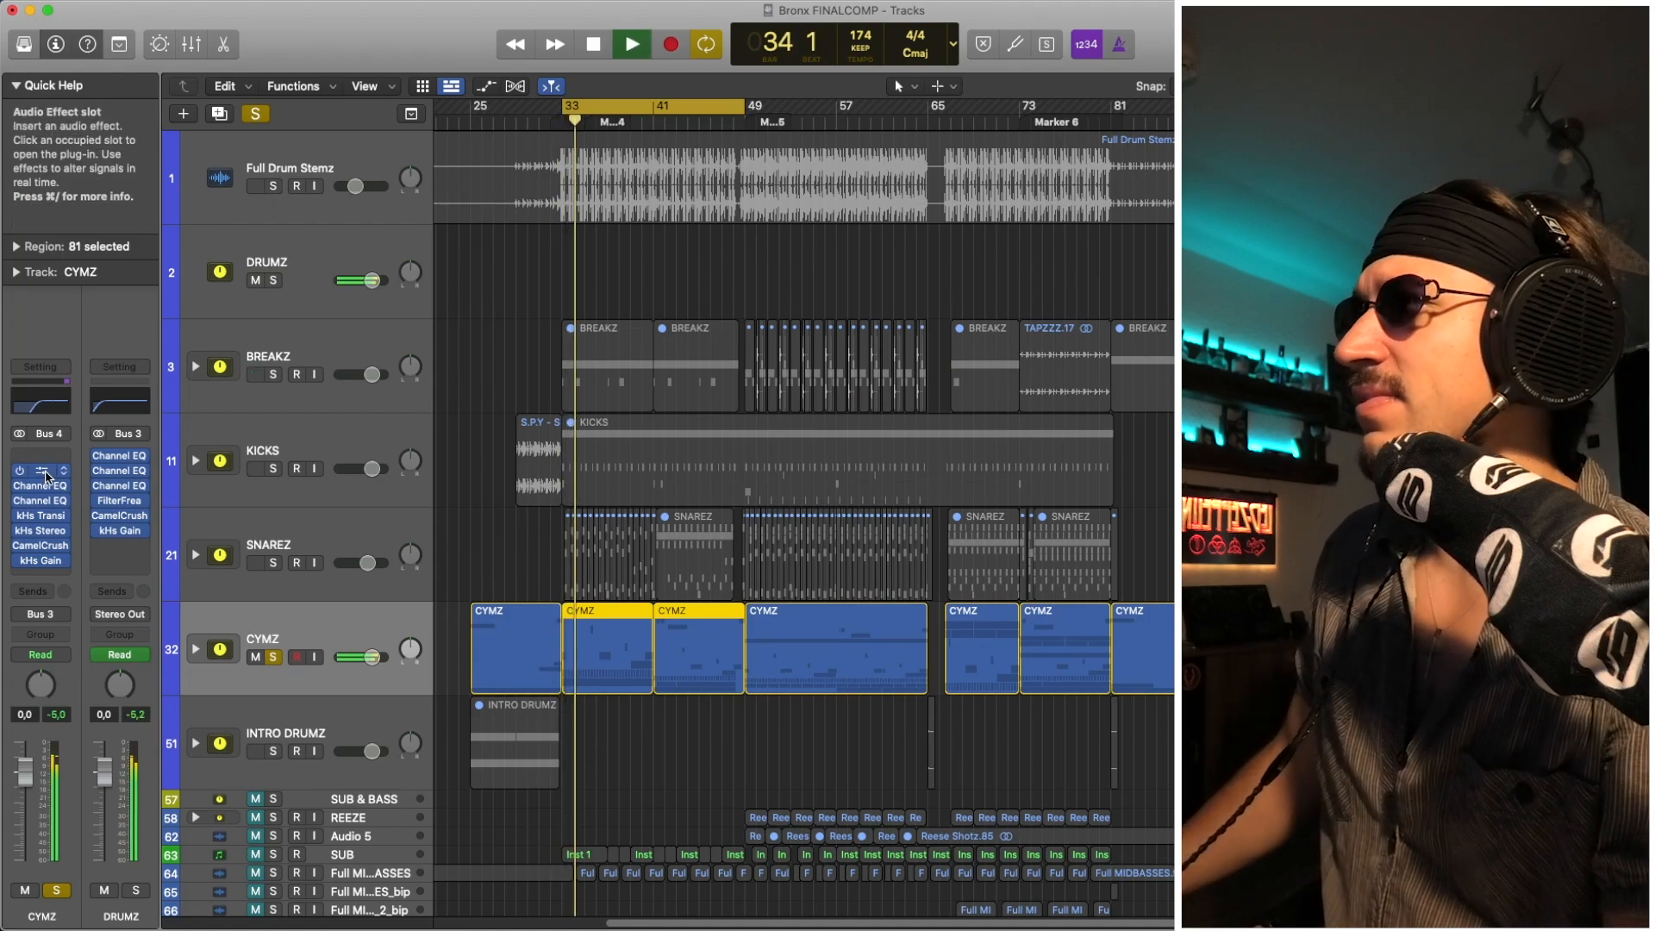
{"action": "key", "text": "space"}
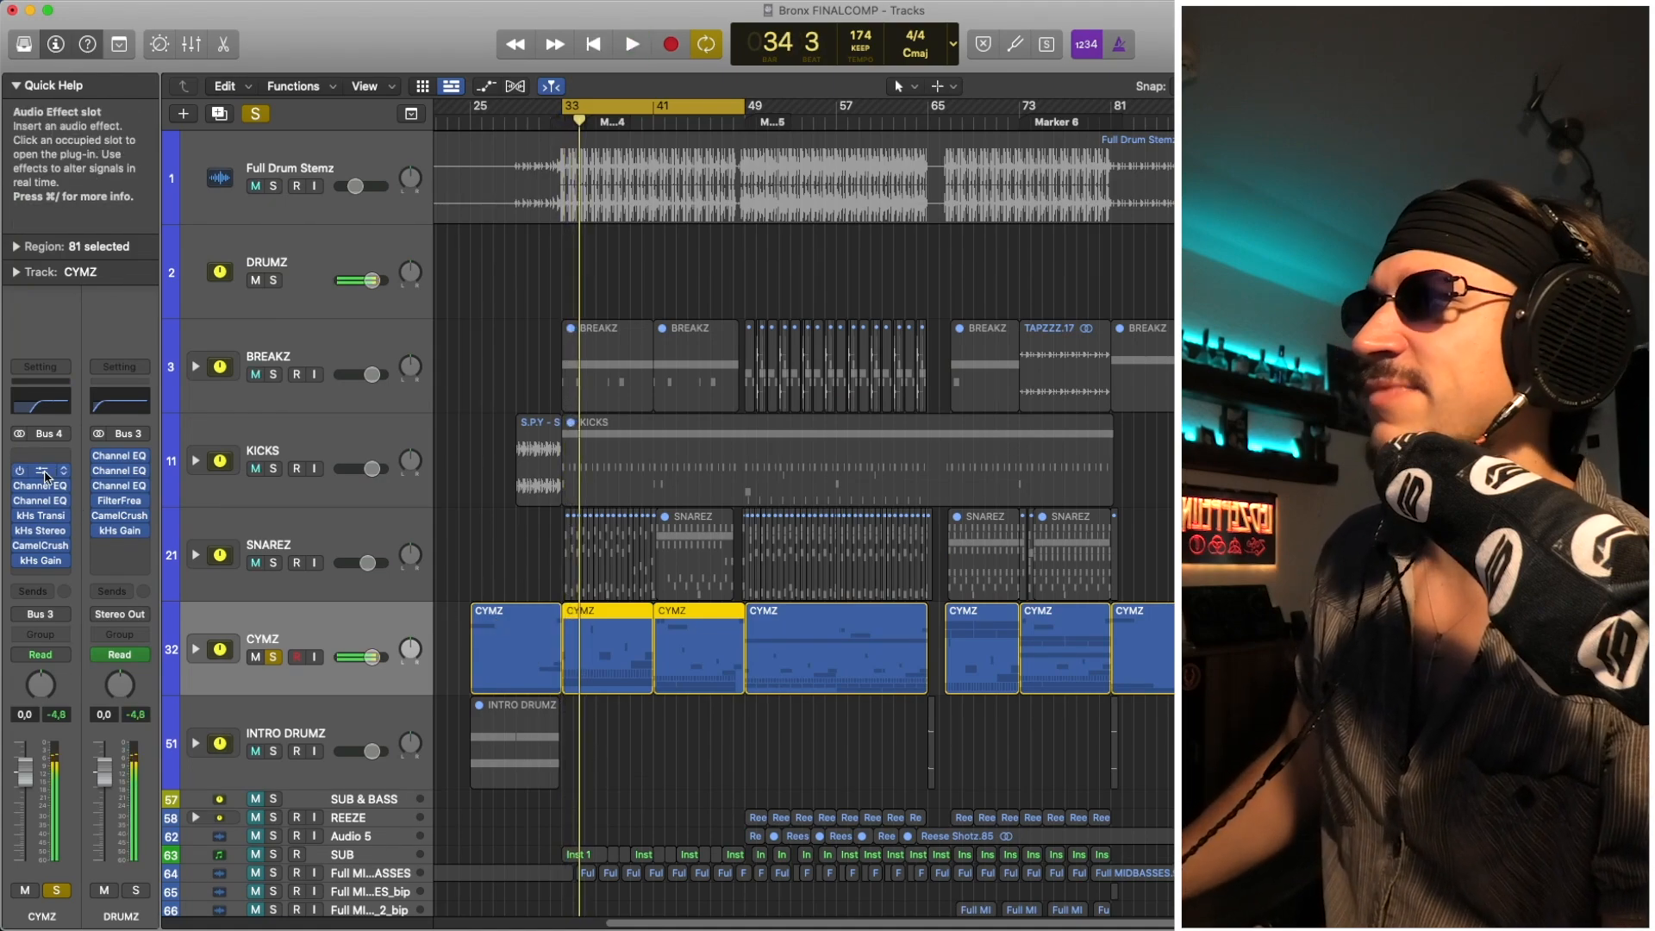
Step: Expand the CYMZ track stack to examine its cymbal and percussion subtracks, and collapse it again
{"action": "left_click", "coordinate": [192, 653]}
{"action": "scroll", "coordinate": [684, 621], "scroll_direction": "down", "scroll_amount": 5}
{"action": "scroll", "coordinate": [687, 618], "scroll_direction": "up", "scroll_amount": 3}
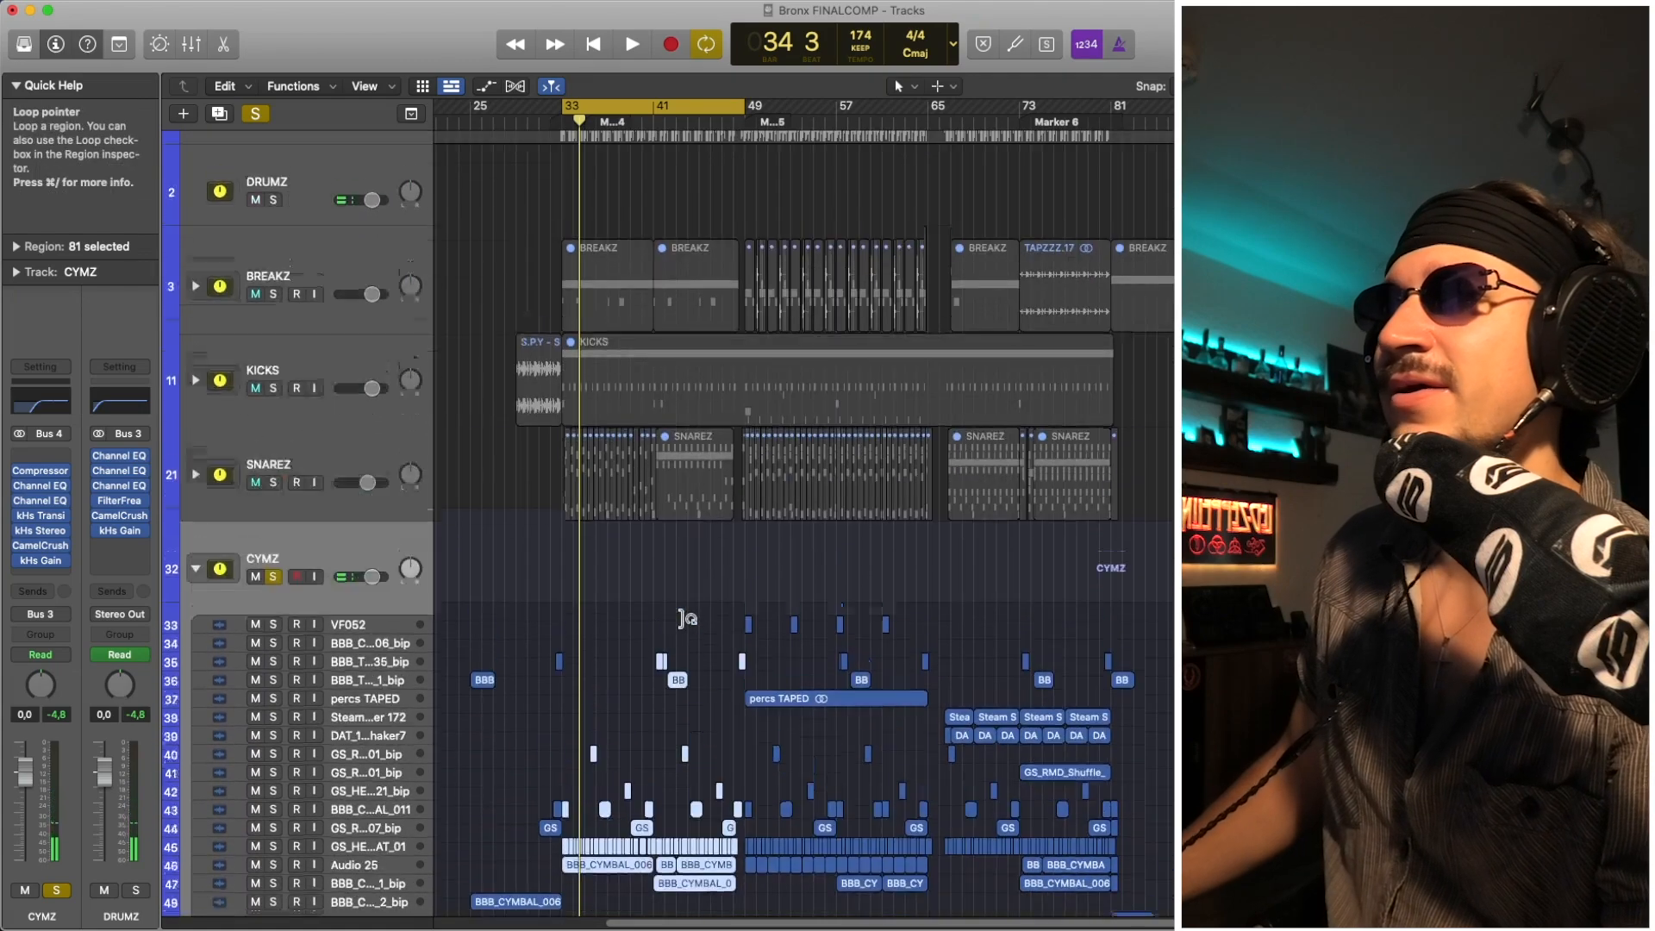
{"action": "left_click", "coordinate": [196, 571]}
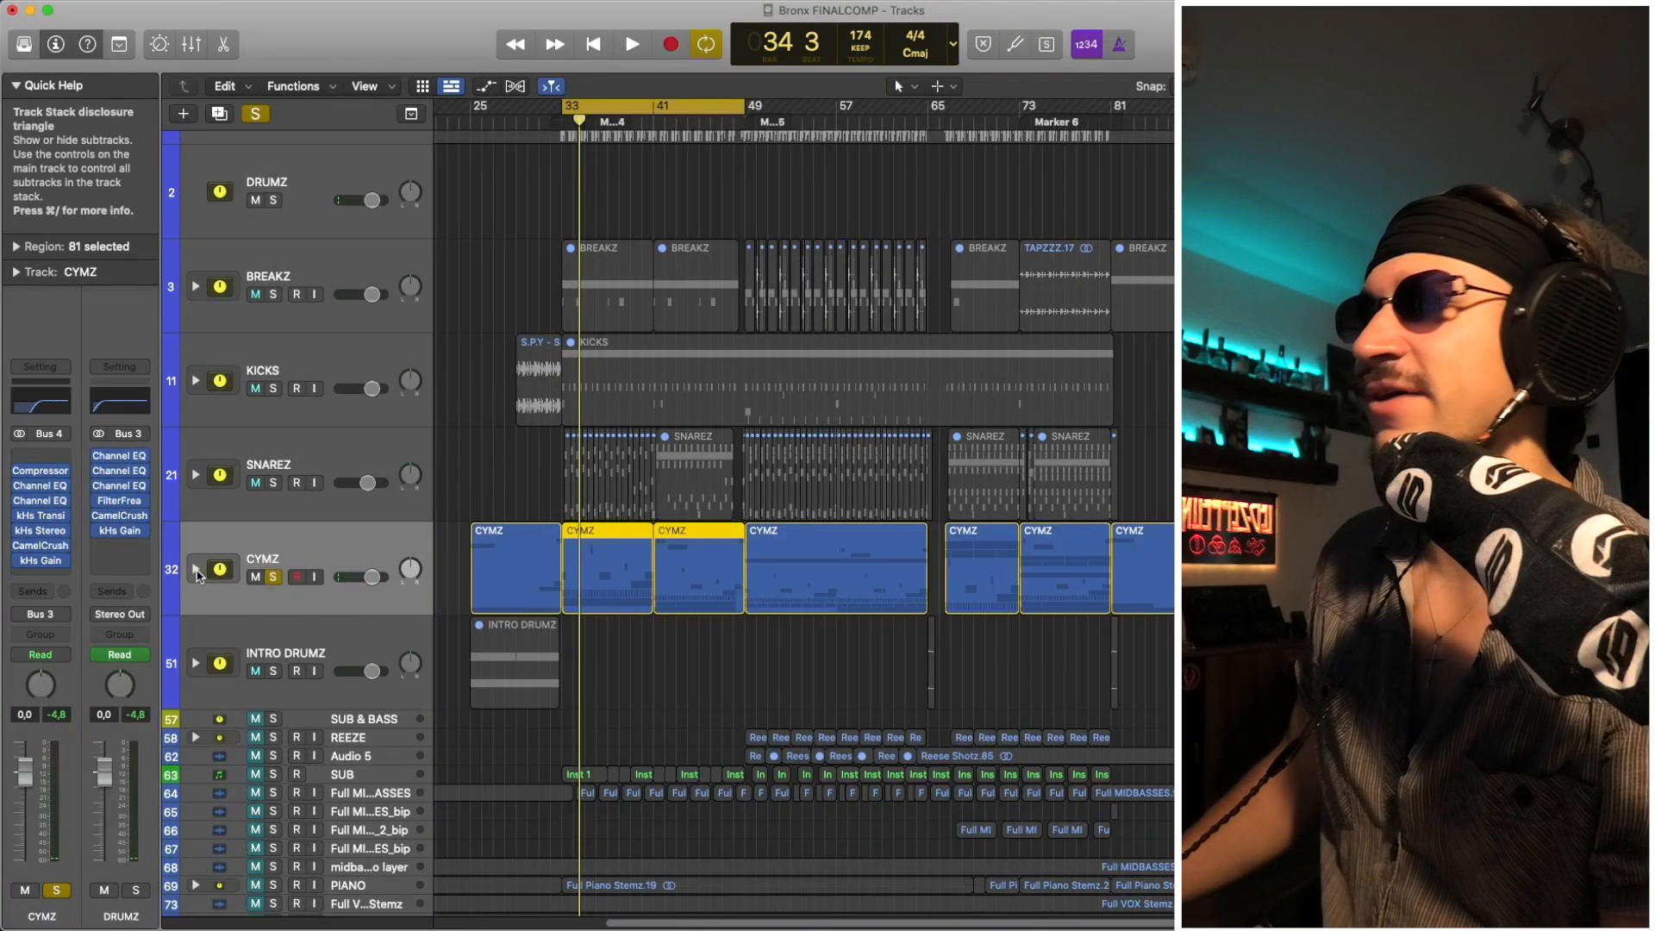
{"action": "left_click", "coordinate": [197, 571]}
{"action": "left_click", "coordinate": [197, 571]}
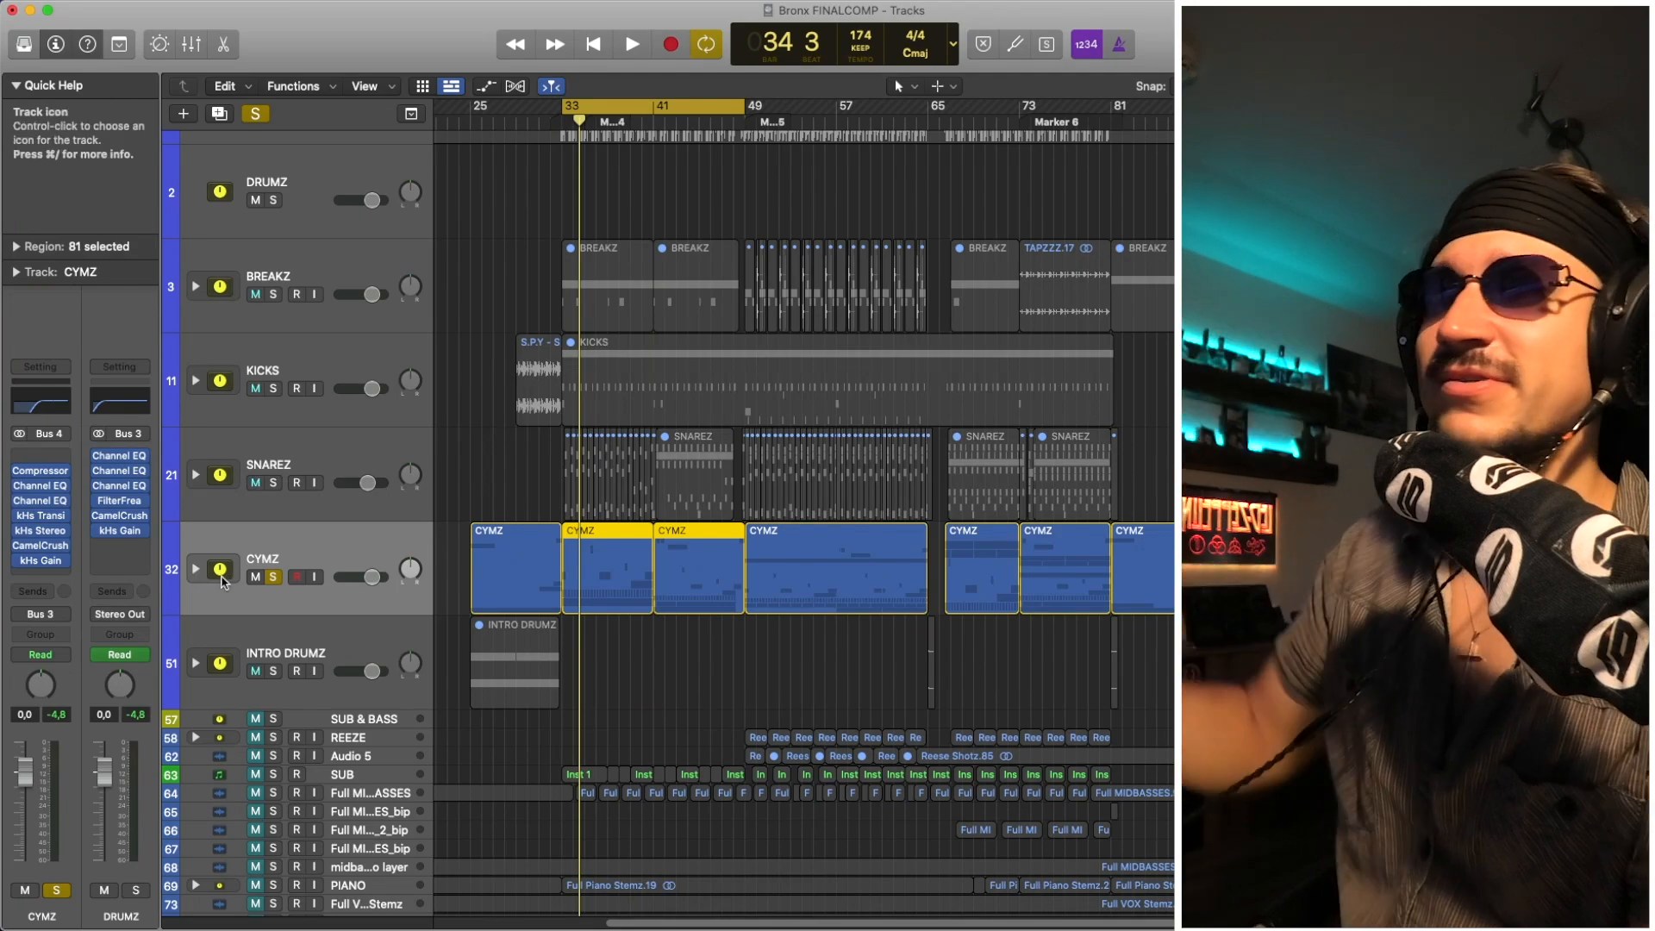
Step: Open the Compressor on CYMZ, play the soloed track briefly to watch the gain reduction meter, and close the plug-in
{"action": "left_click", "coordinate": [39, 471]}
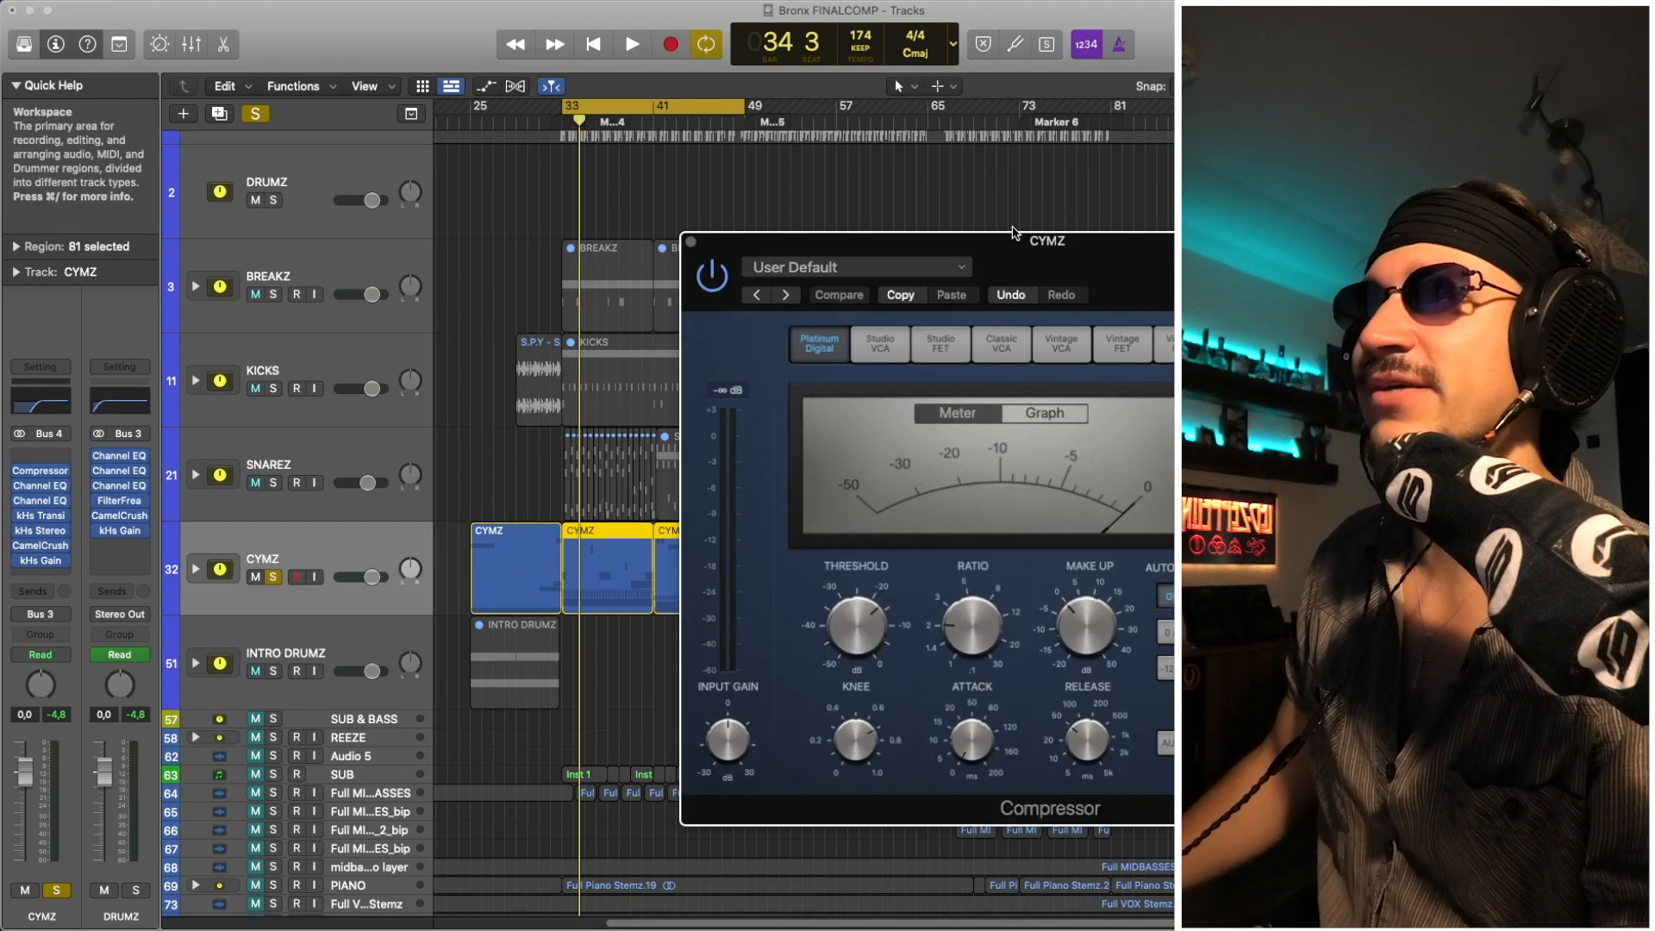
{"action": "left_click_drag", "start_coordinate": [1014, 251], "coordinate": [583, 224]}
{"action": "key", "text": "space"}
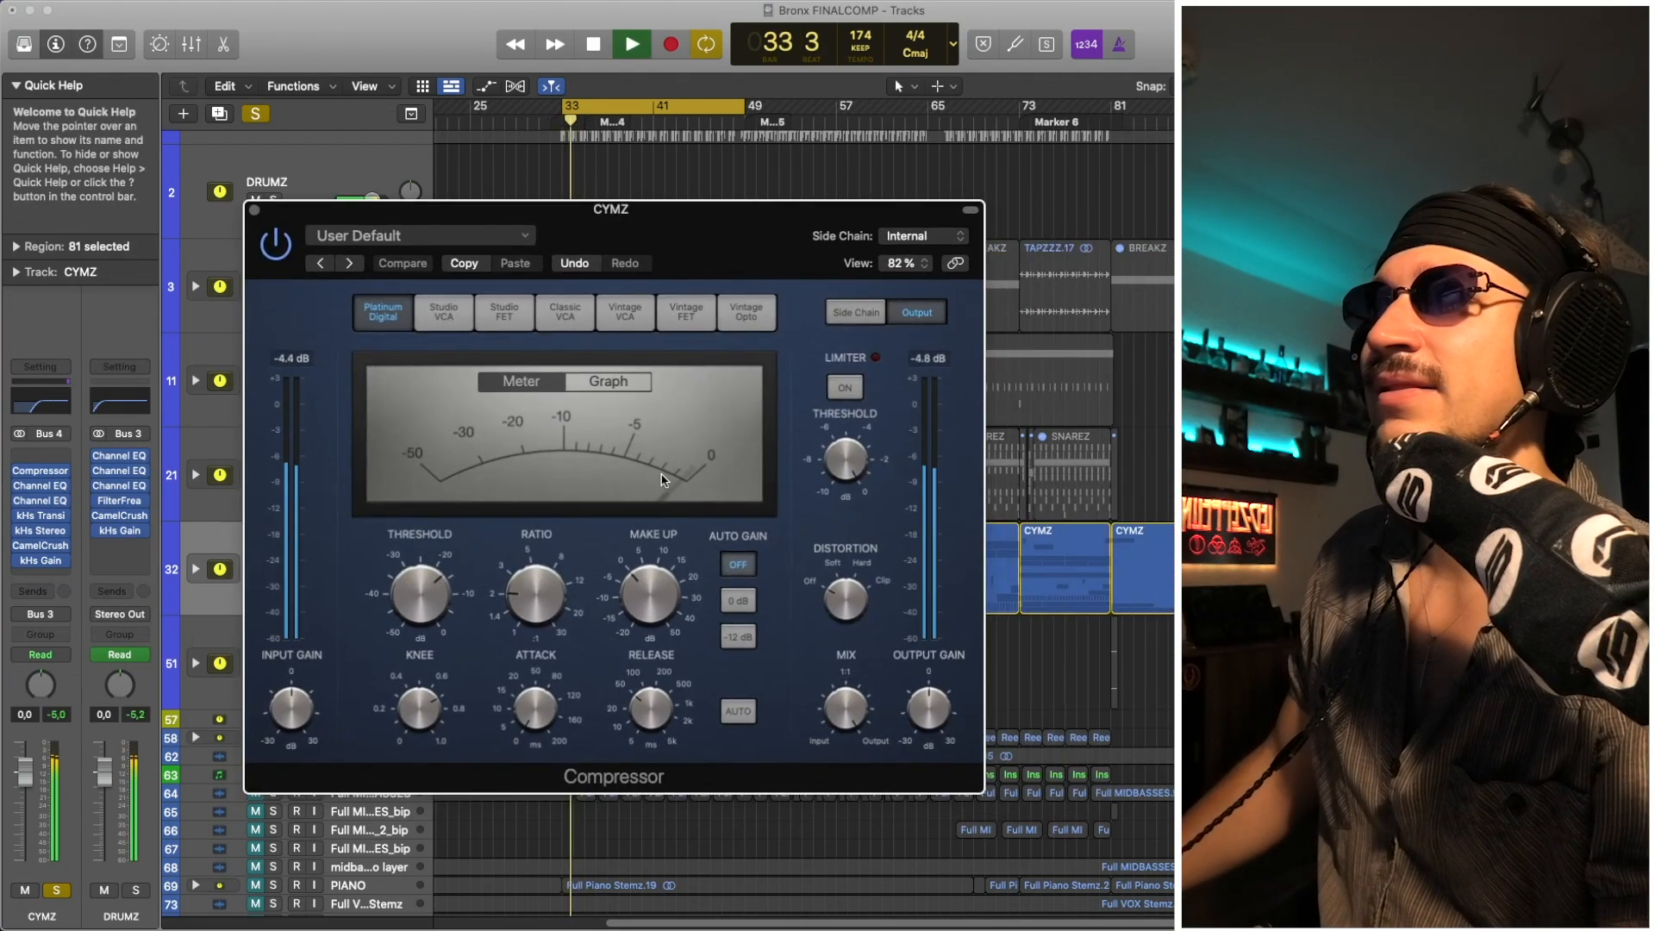
{"action": "key", "text": "space"}
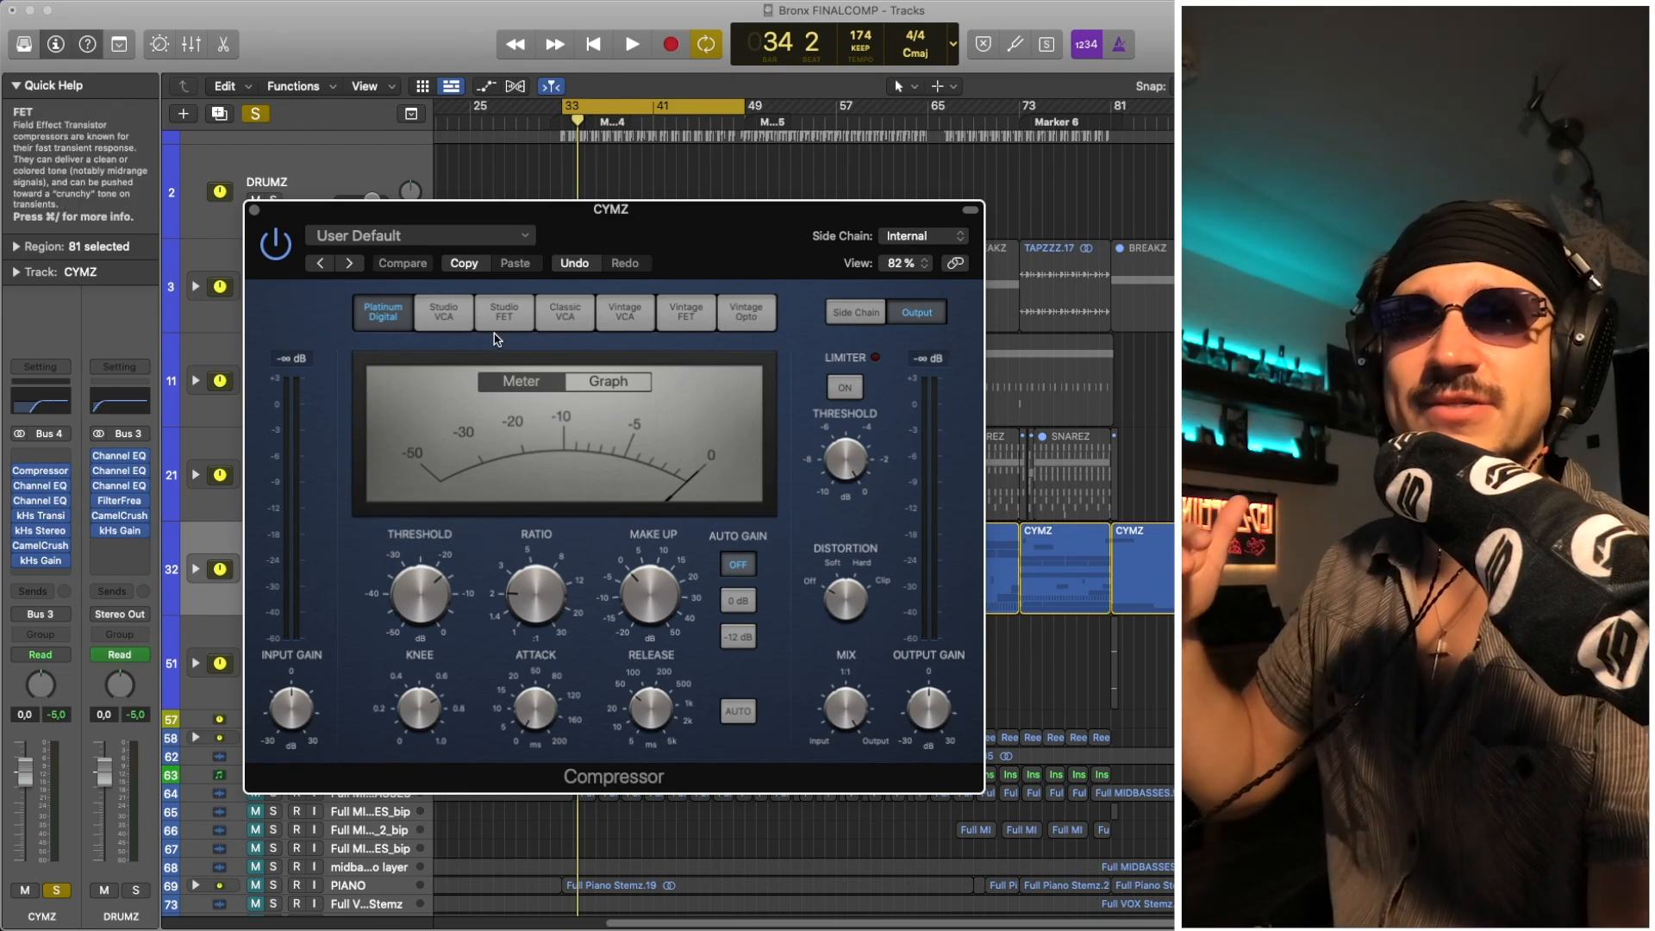
{"action": "left_click", "coordinate": [255, 210]}
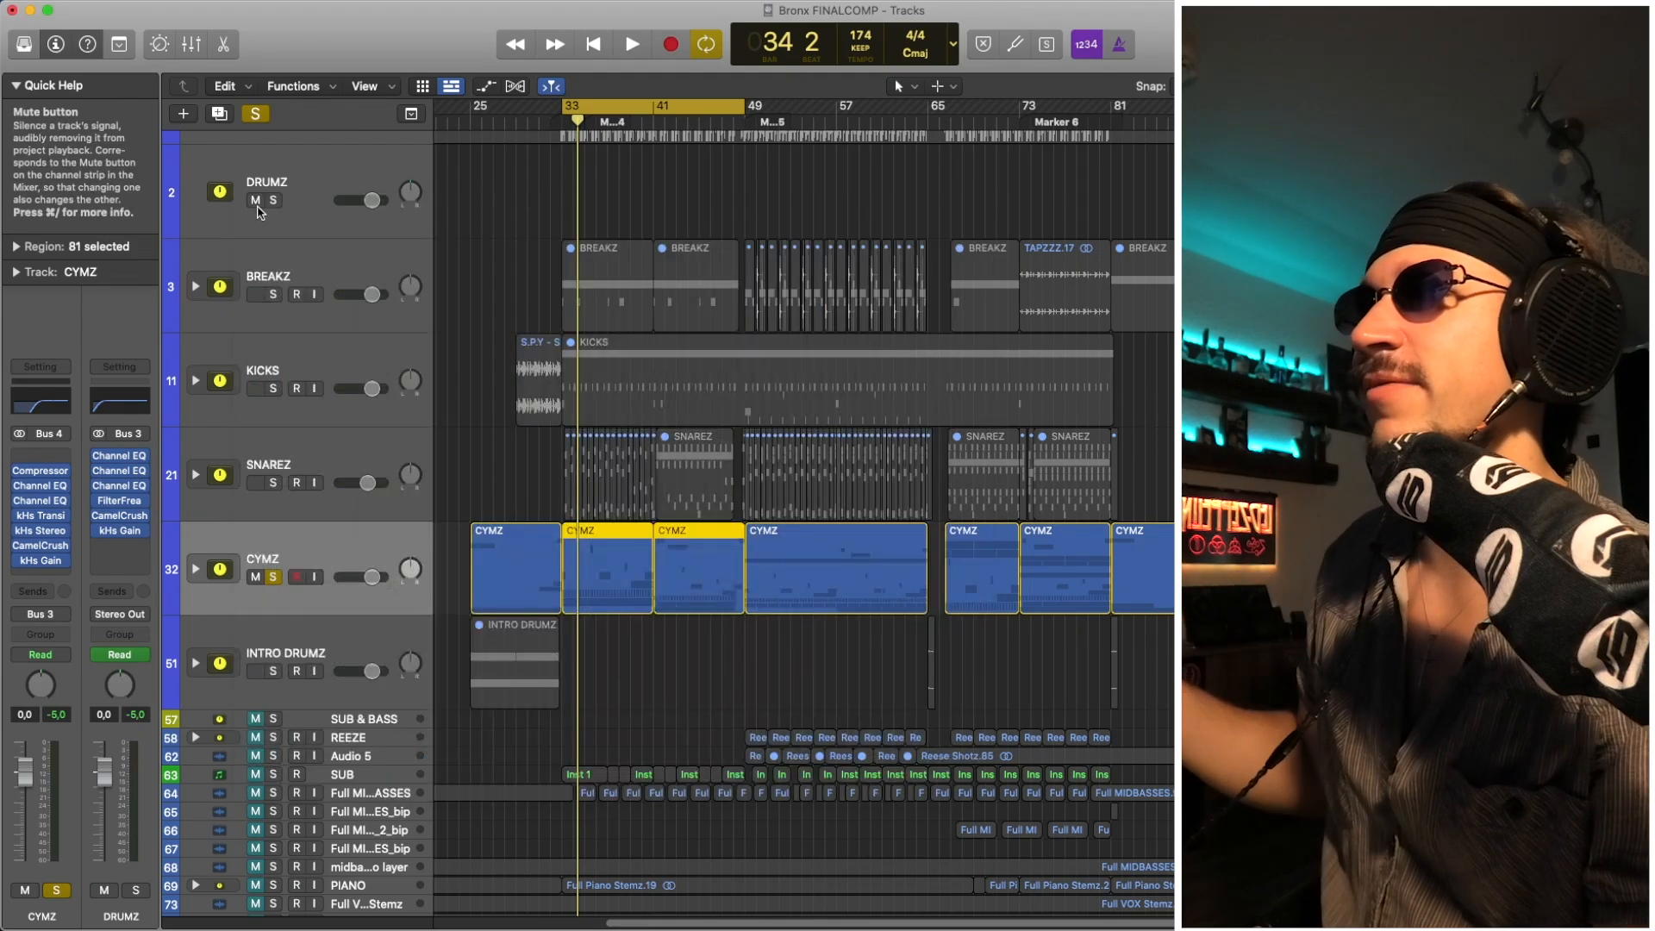
Step: Turn off the solo on CYMZ and select the SNAREZ, KICKS, BREAKZ and DRUMZ tracks in turn to examine their channel strips
{"action": "left_click", "coordinate": [272, 578]}
{"action": "left_click", "coordinate": [274, 453]}
{"action": "left_click", "coordinate": [266, 352]}
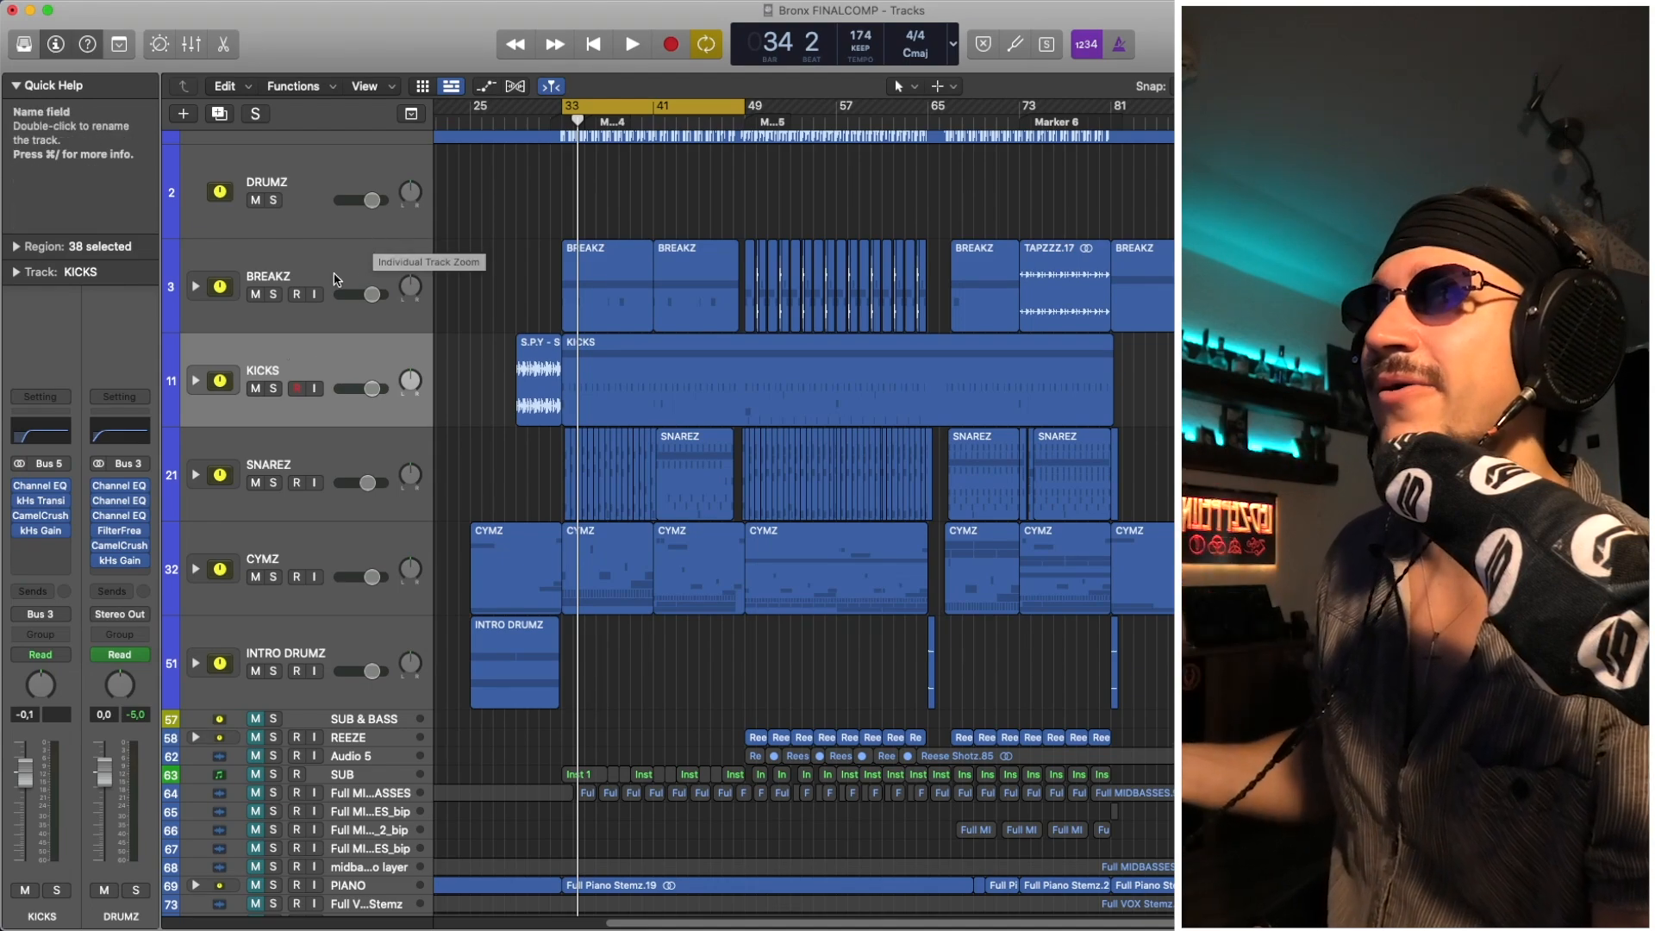
{"action": "left_click", "coordinate": [335, 277]}
{"action": "left_click", "coordinate": [327, 181]}
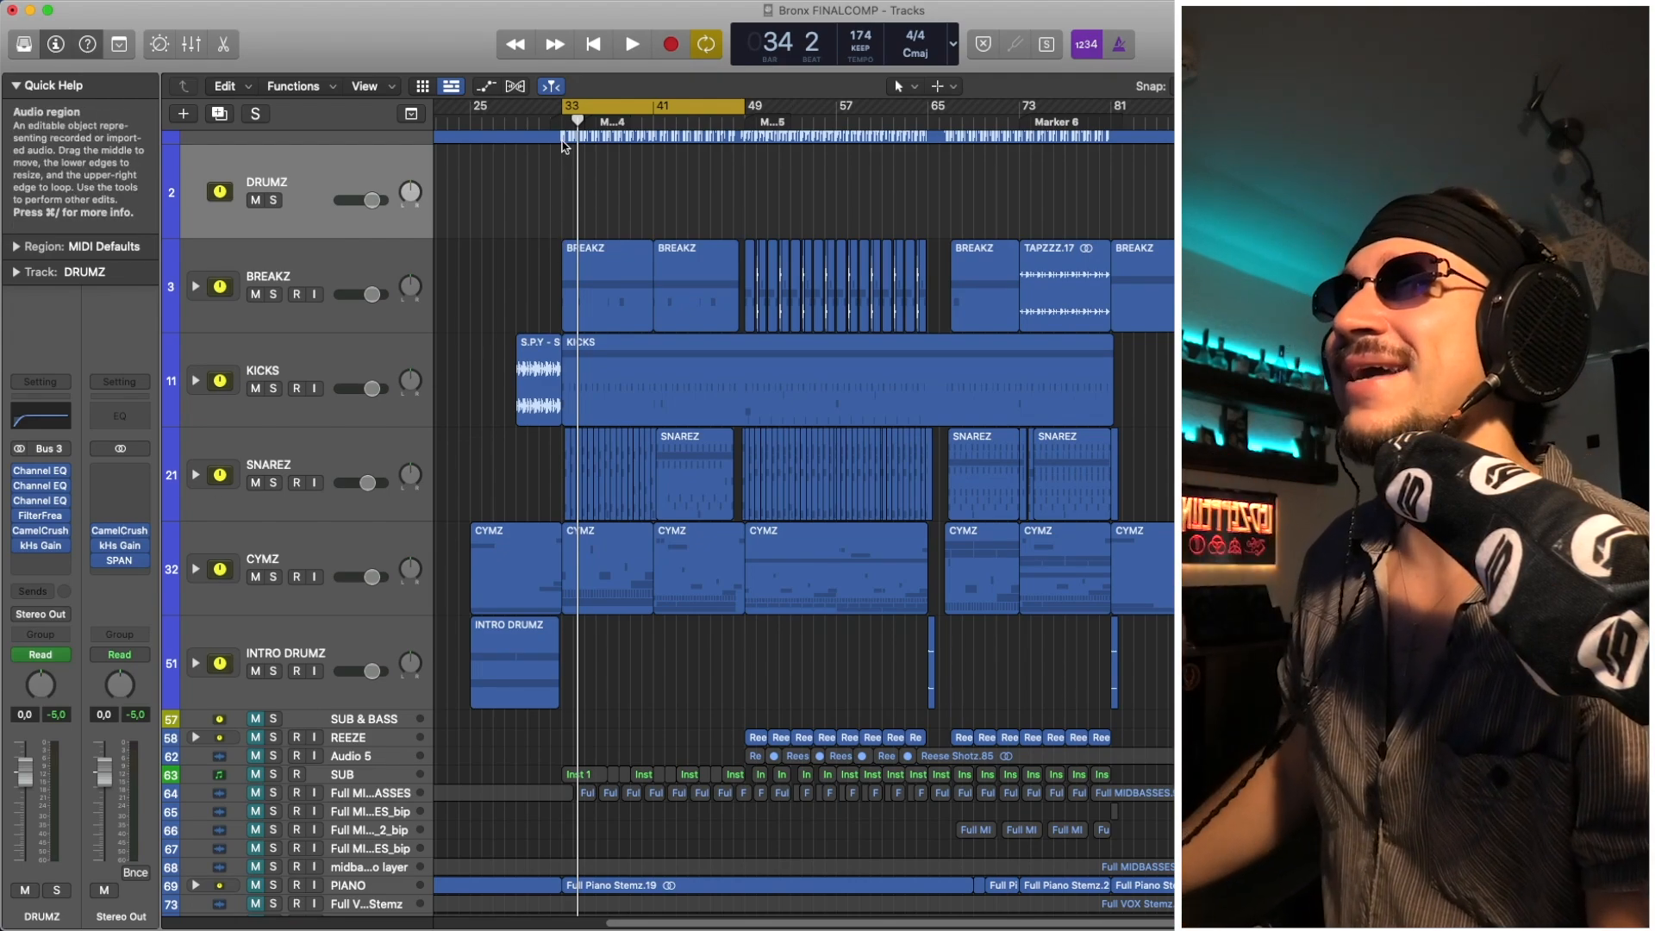
Step: Open and close the kHs Transient Shaper, the second Channel EQ and kHs Stereo on CYMZ to review their settings
{"action": "left_click", "coordinate": [351, 547]}
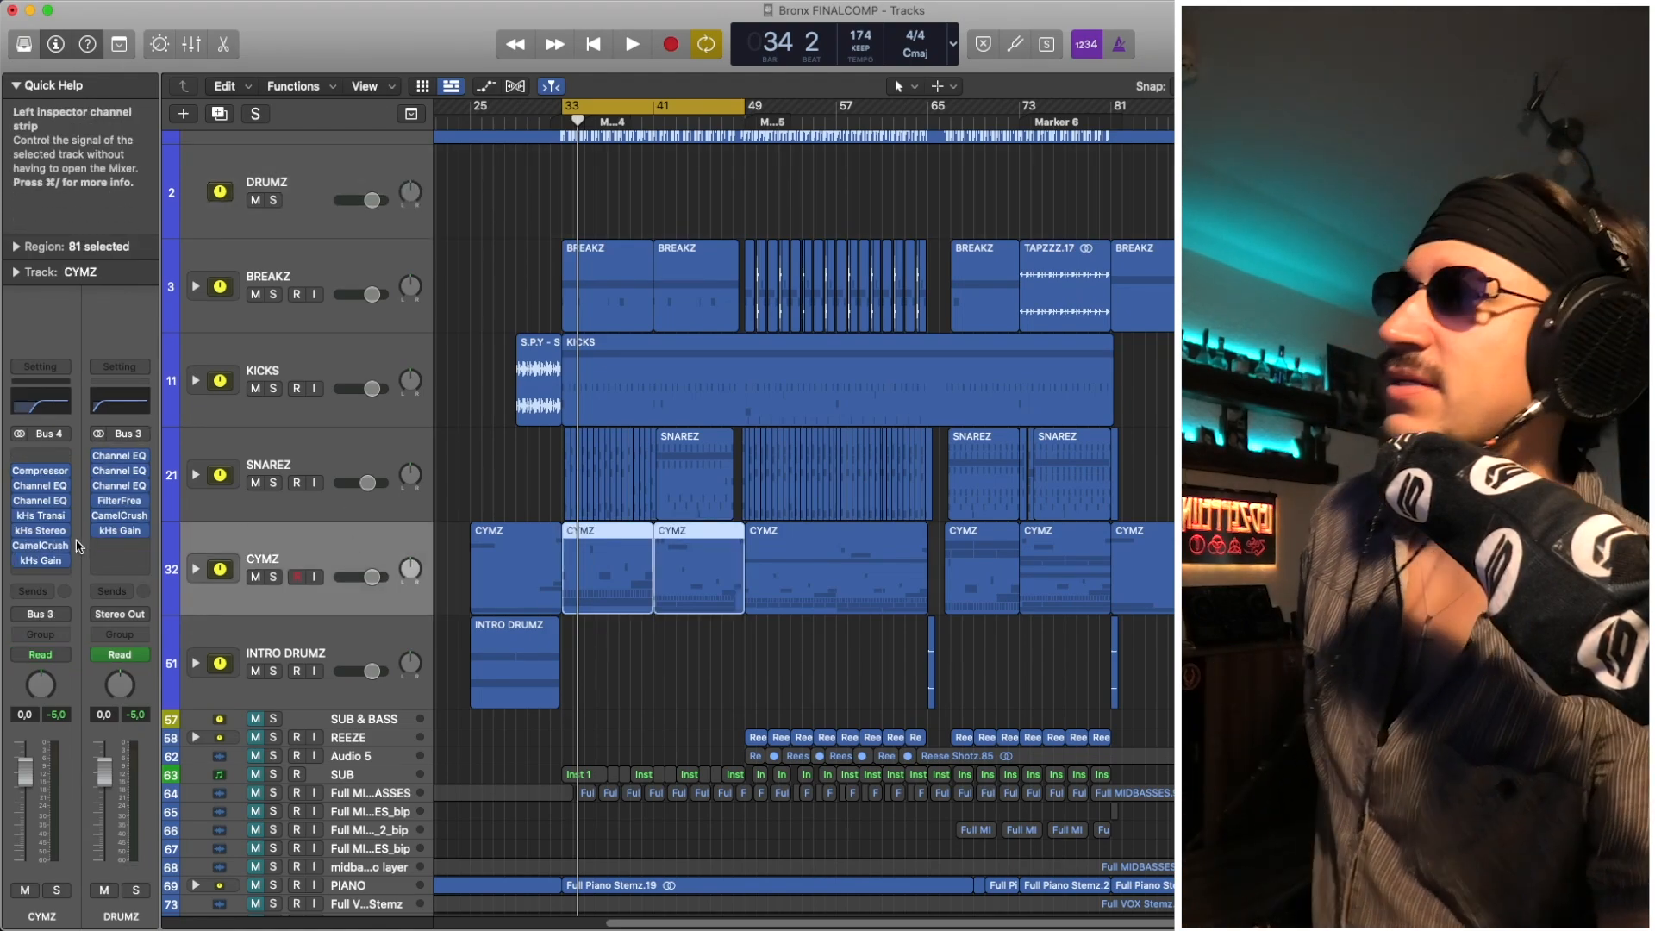
{"action": "left_click", "coordinate": [49, 517]}
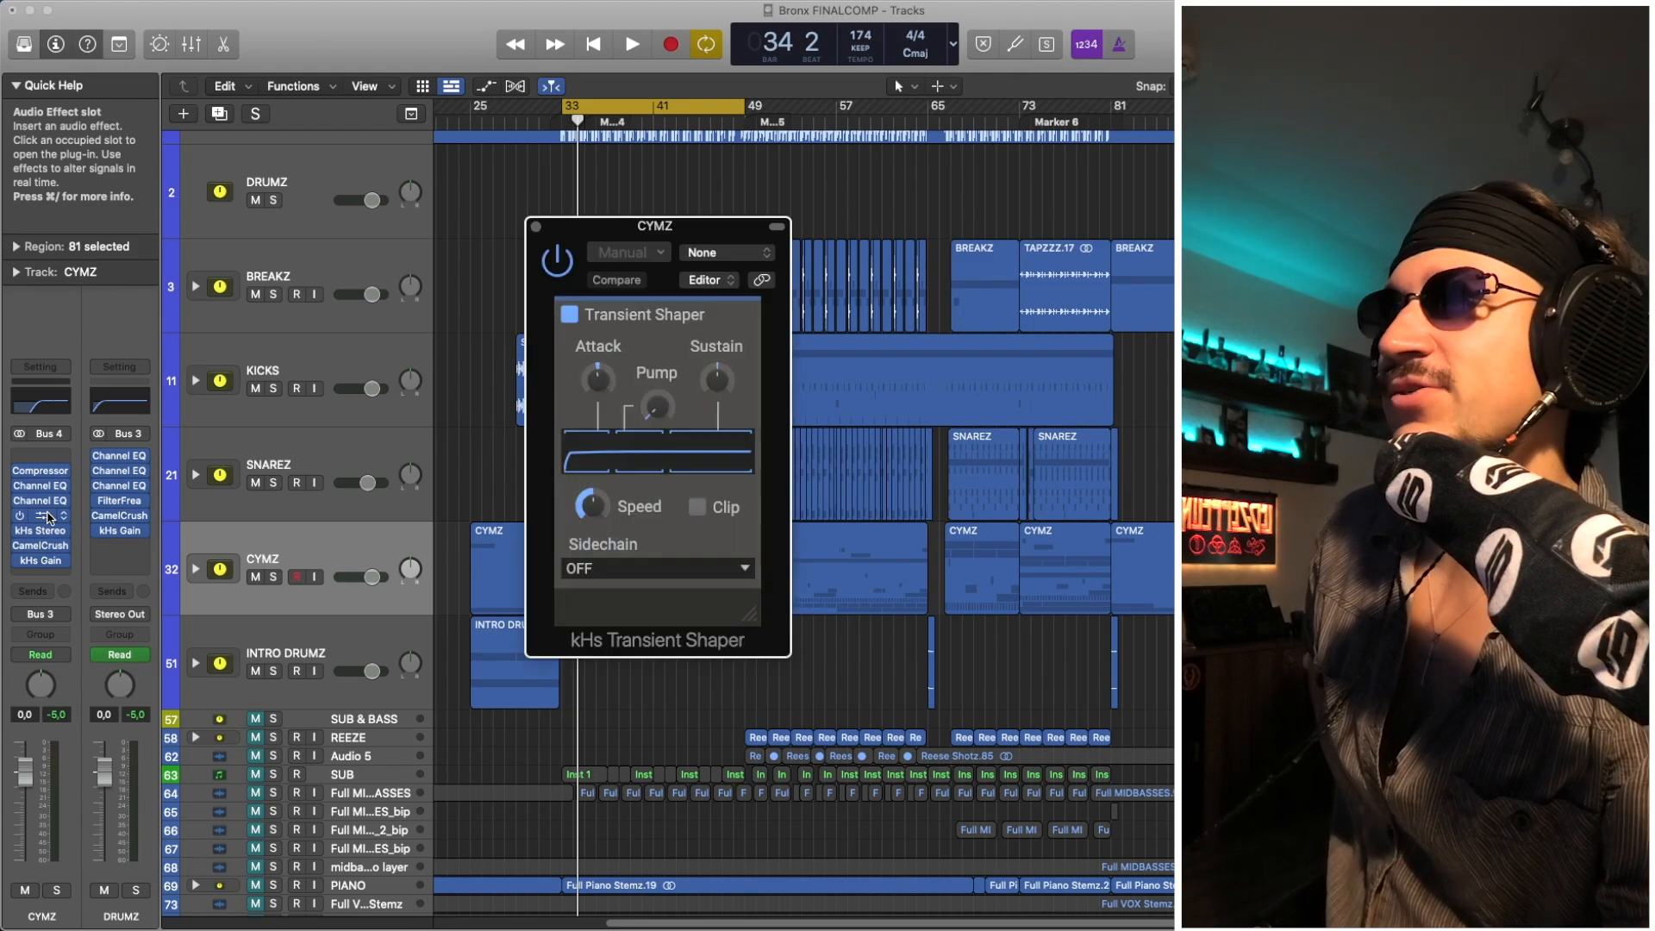
{"action": "left_click", "coordinate": [49, 518]}
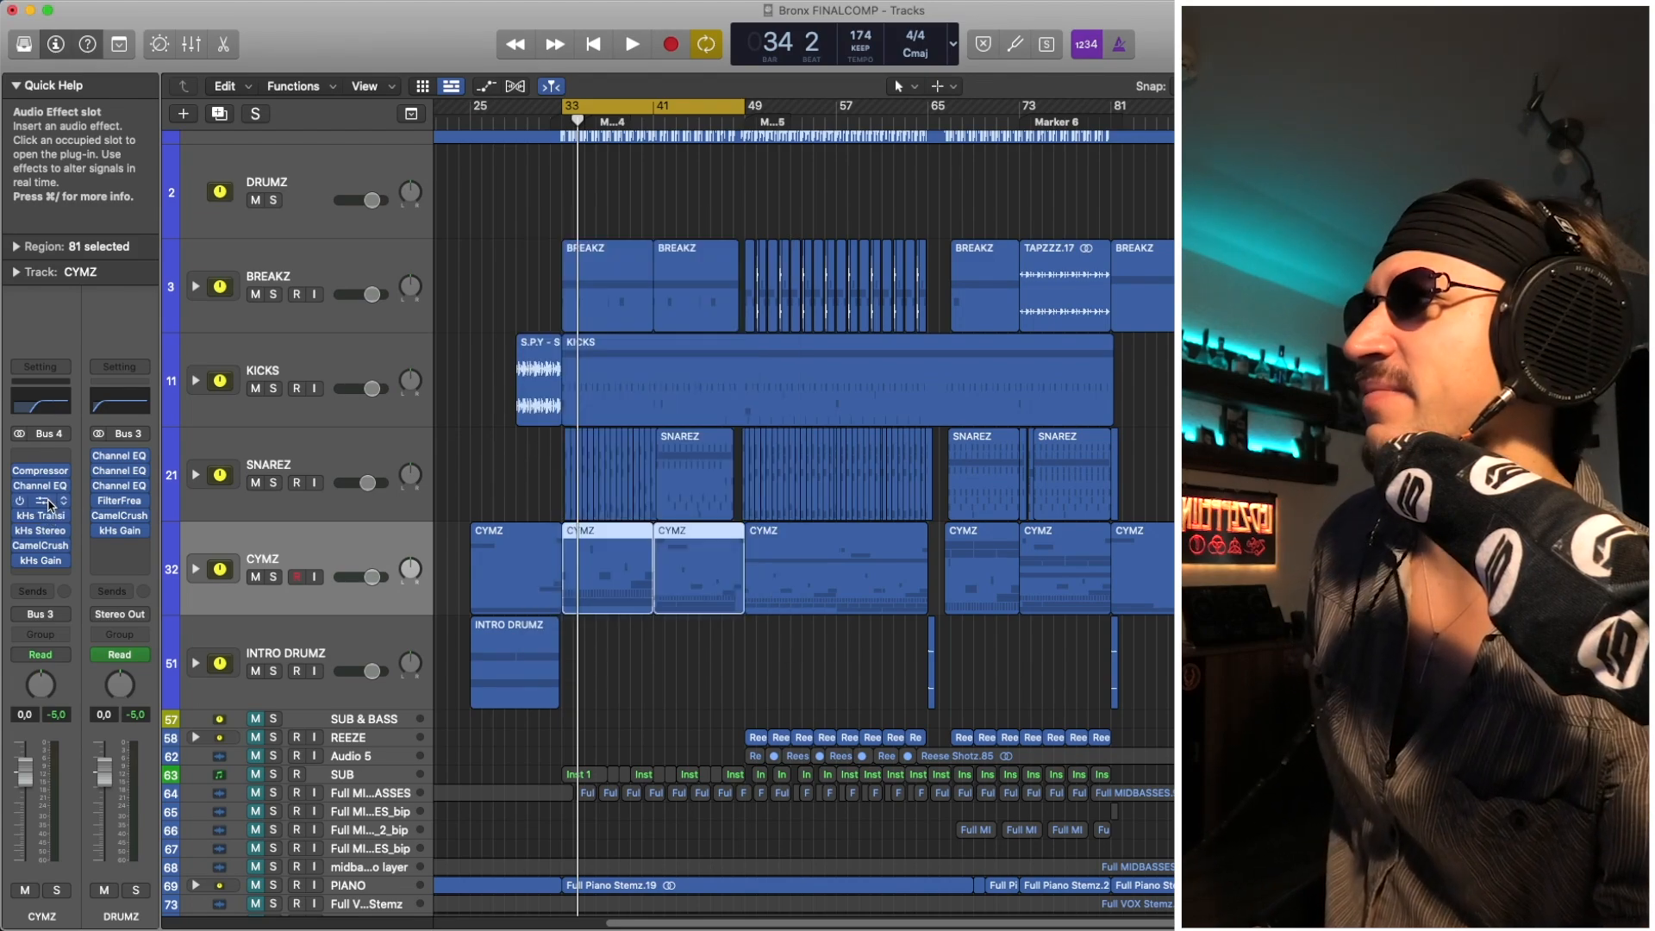
{"action": "left_click", "coordinate": [49, 502]}
{"action": "left_click", "coordinate": [49, 503]}
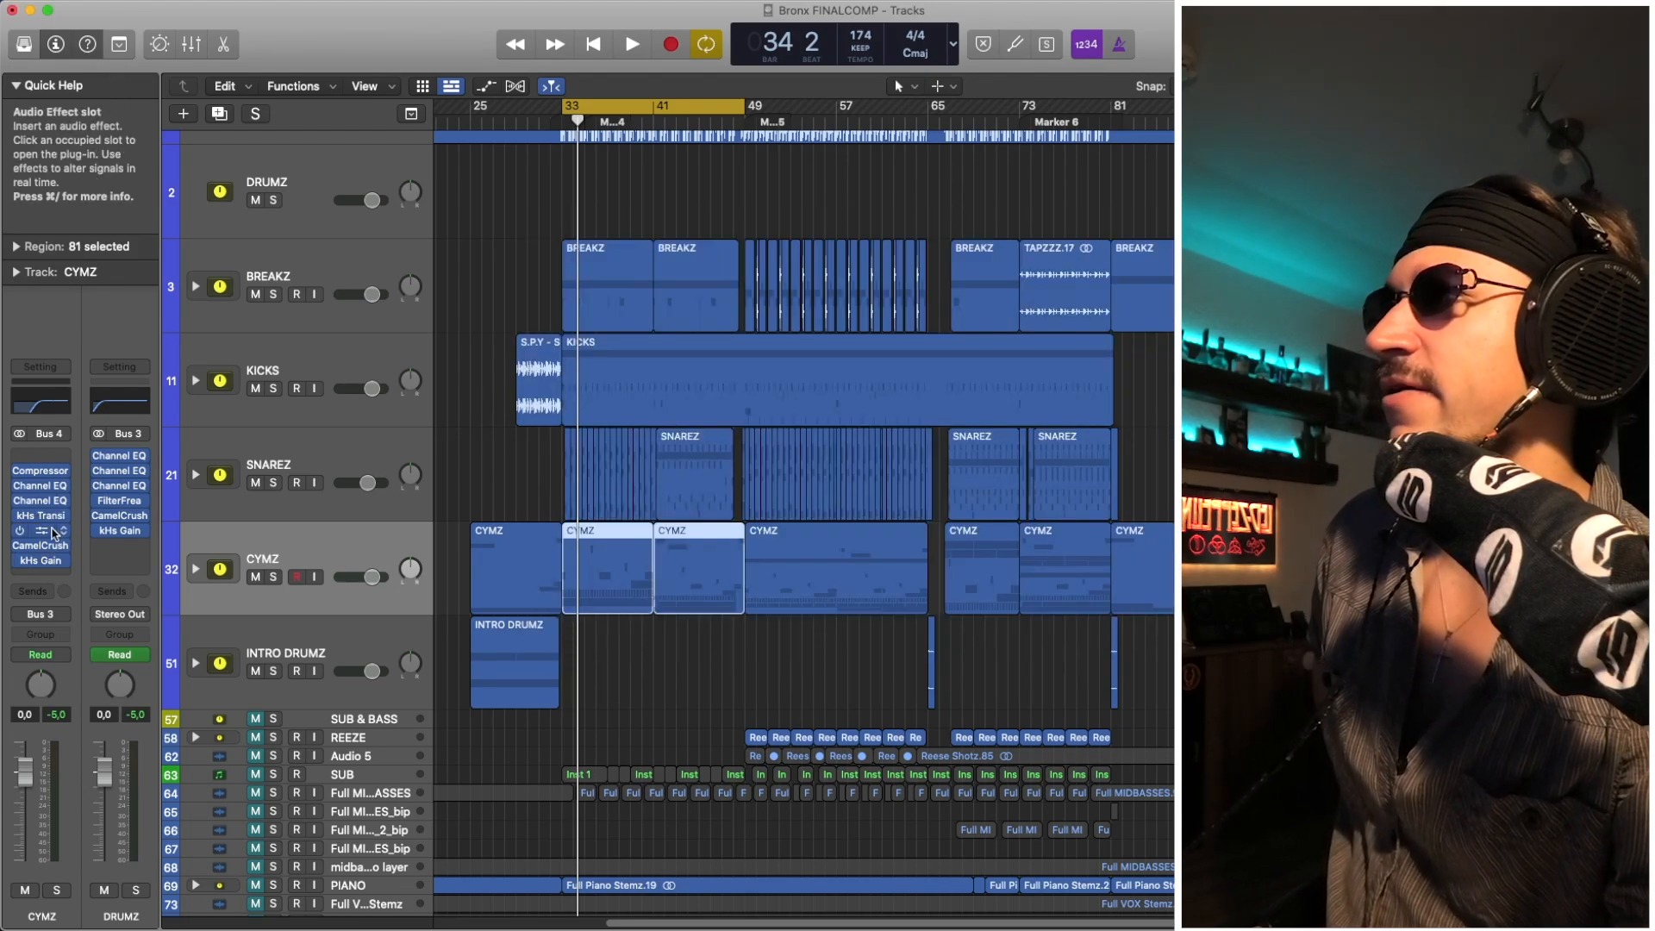
{"action": "left_click", "coordinate": [42, 532]}
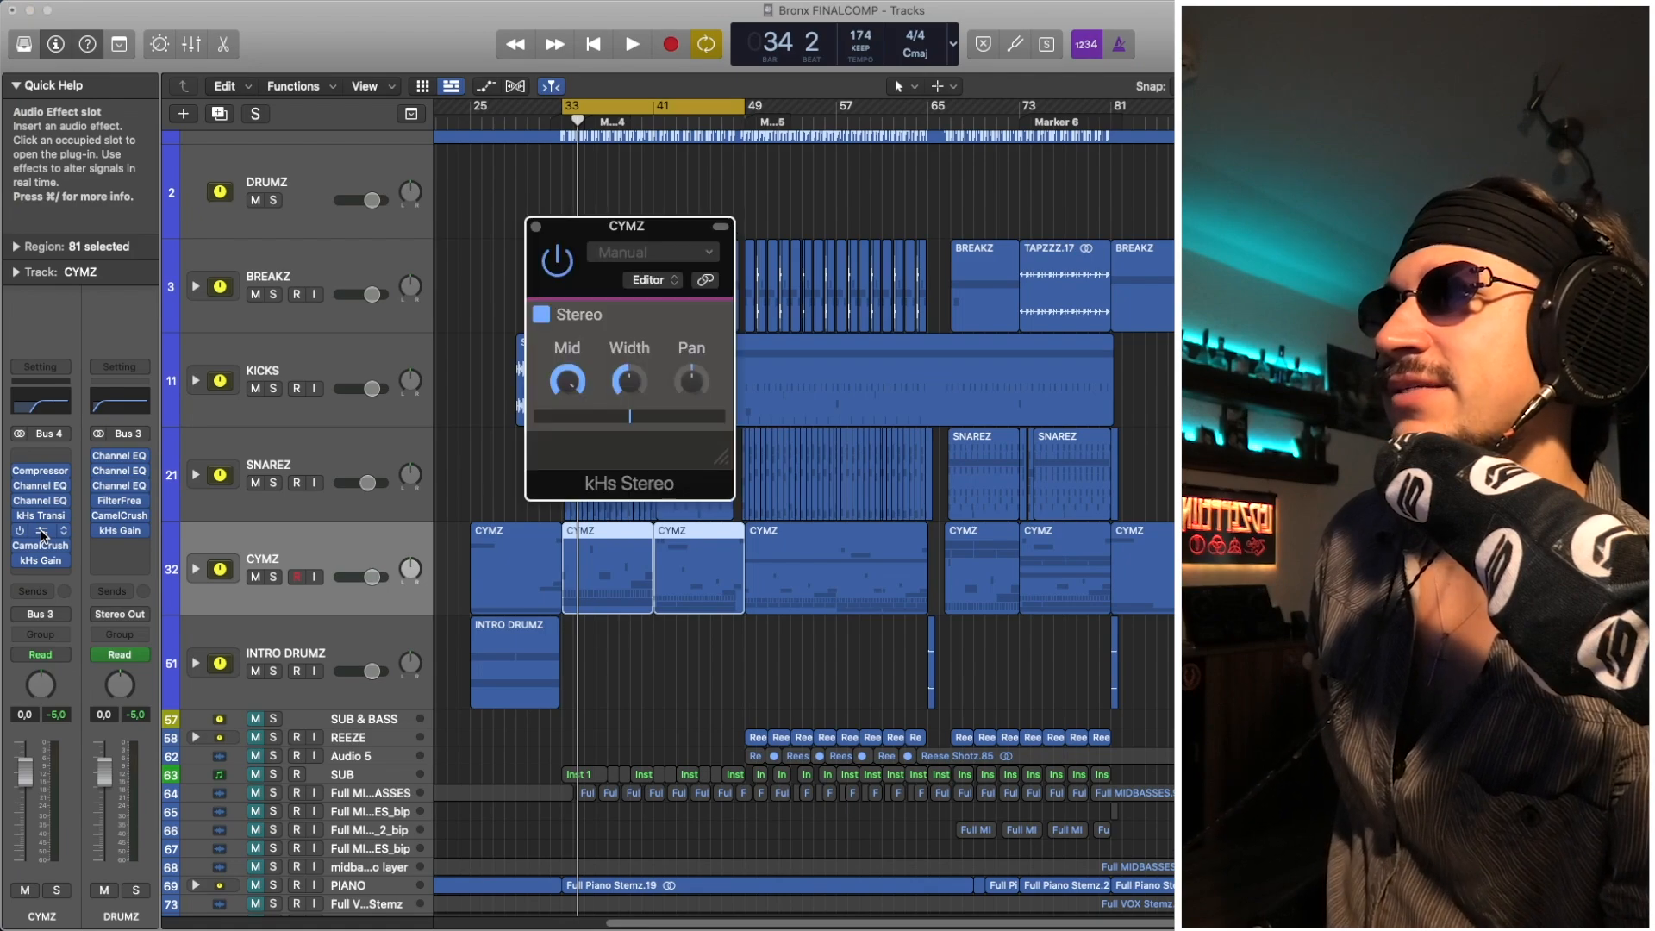
{"action": "left_click", "coordinate": [42, 532]}
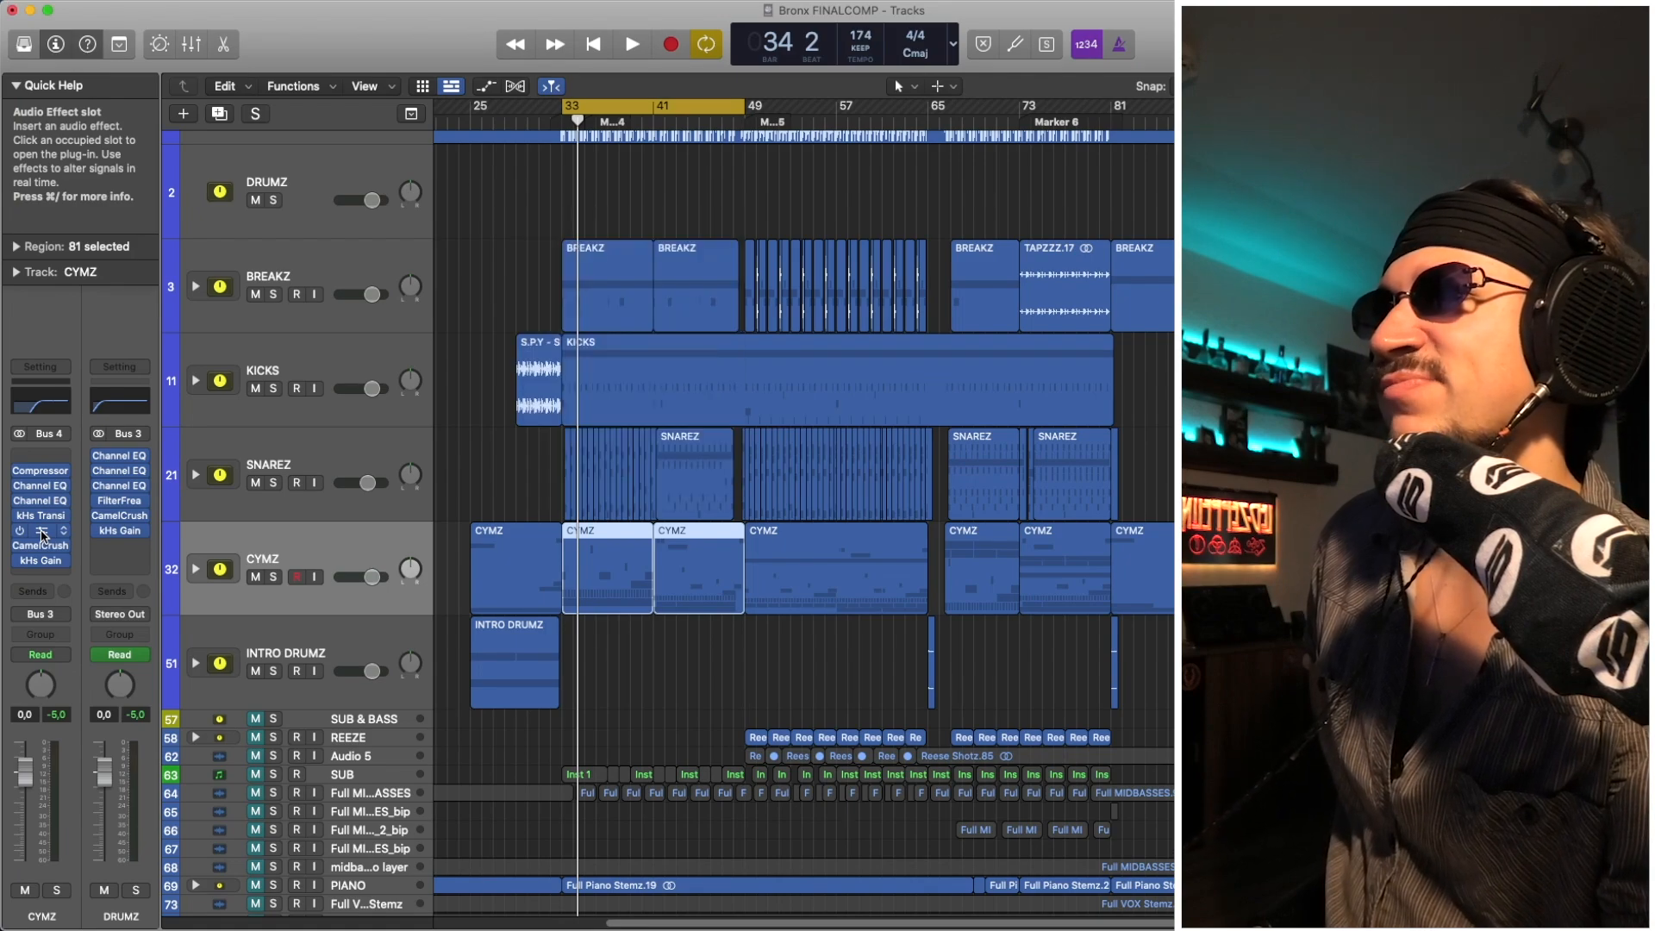
Step: Open and close the kHs Transient Shaper and ChromaVerb on SNAREZ to review their settings
{"action": "left_click", "coordinate": [329, 465]}
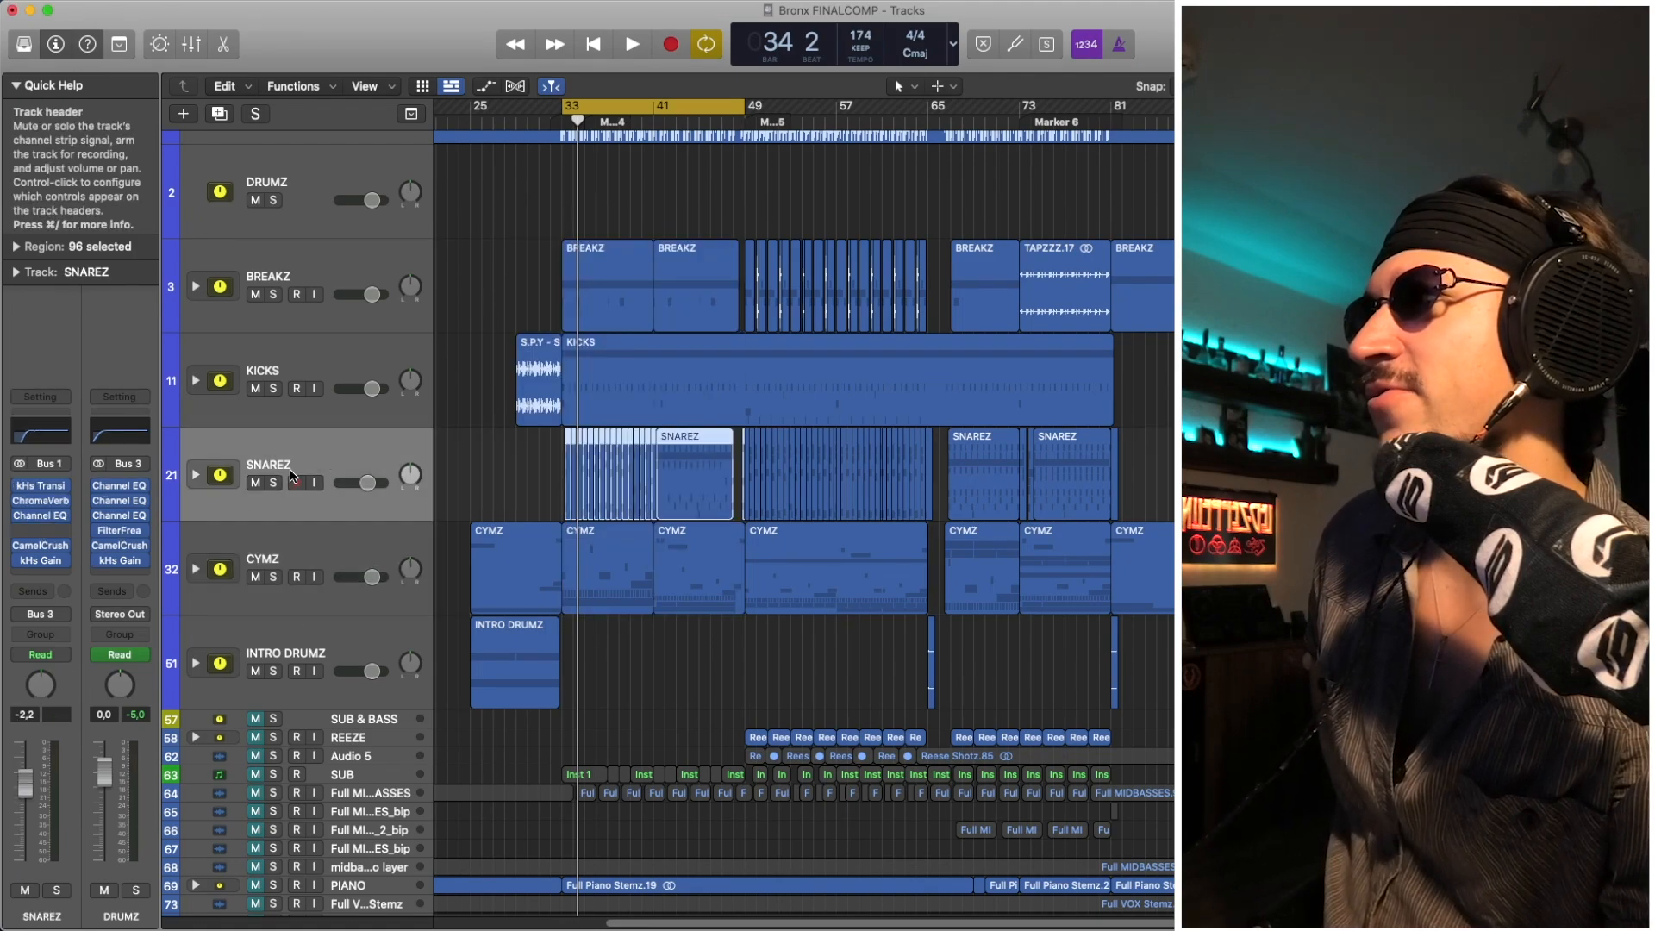
{"action": "left_click", "coordinate": [46, 488]}
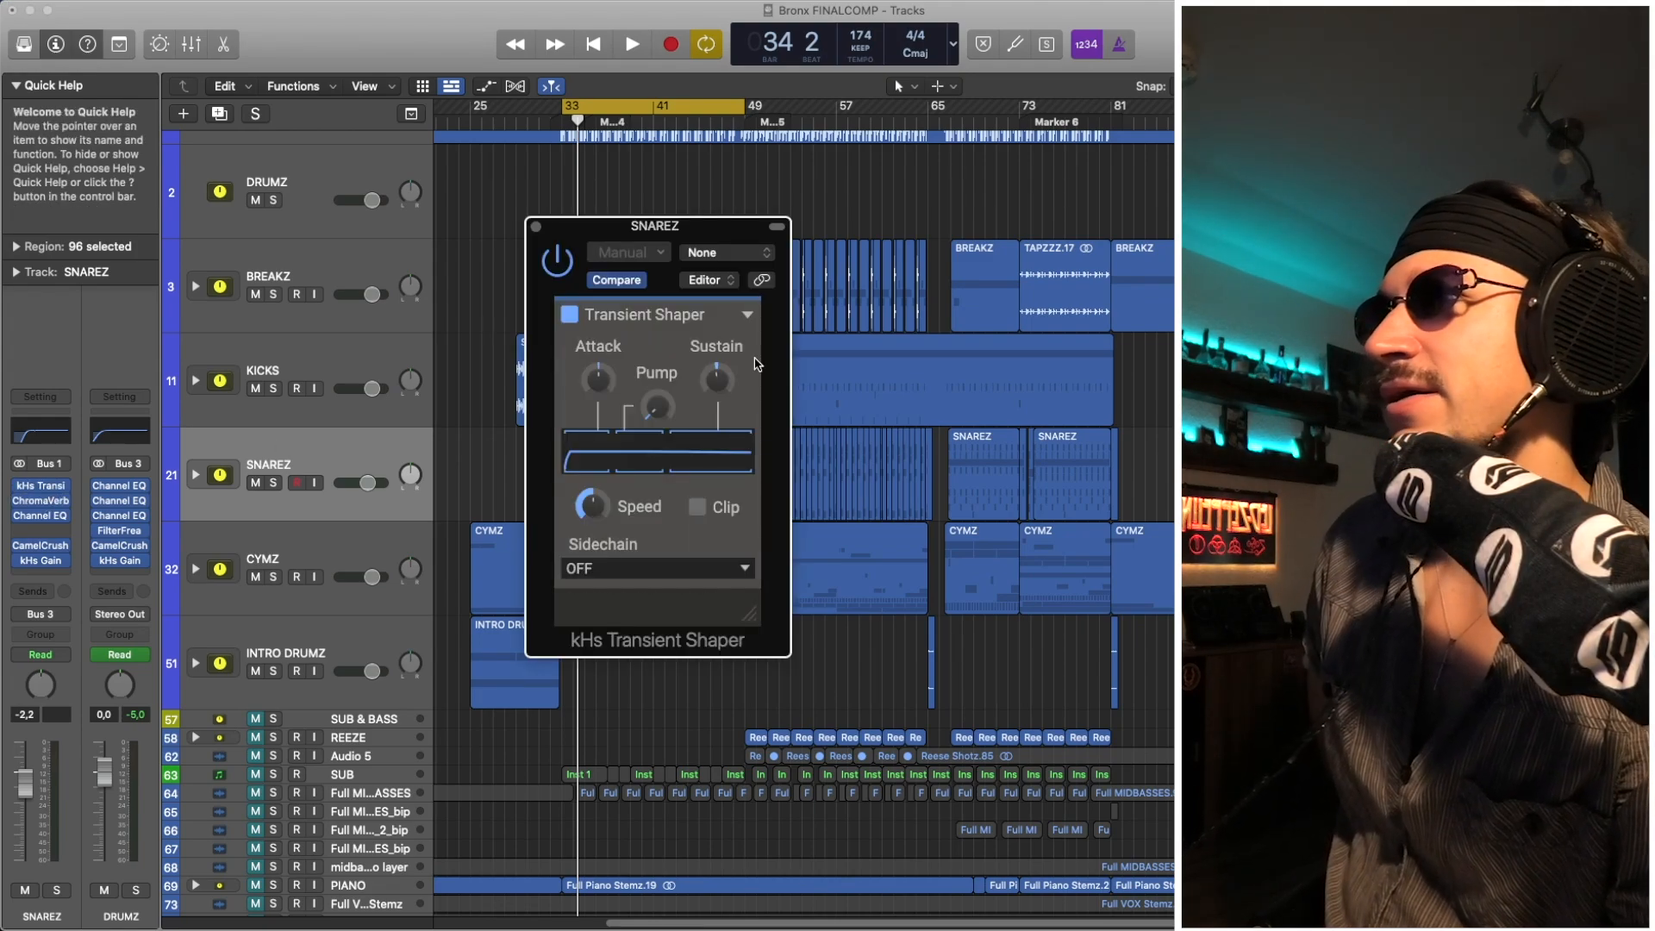
{"action": "left_click", "coordinate": [43, 487]}
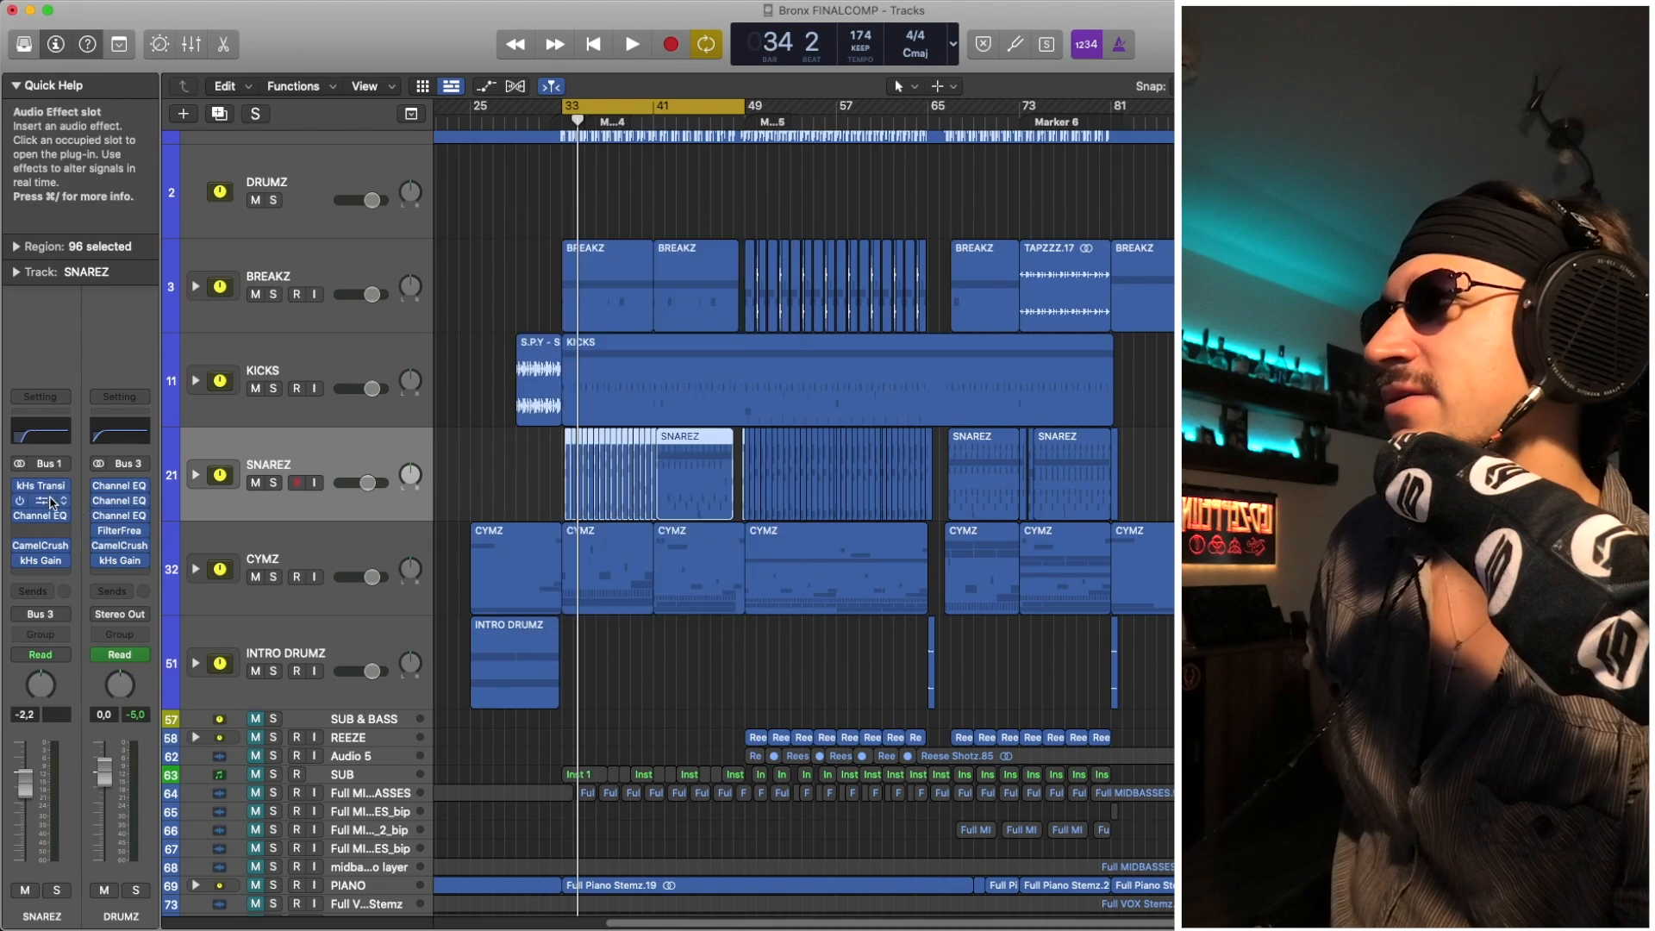
{"action": "left_click", "coordinate": [52, 501]}
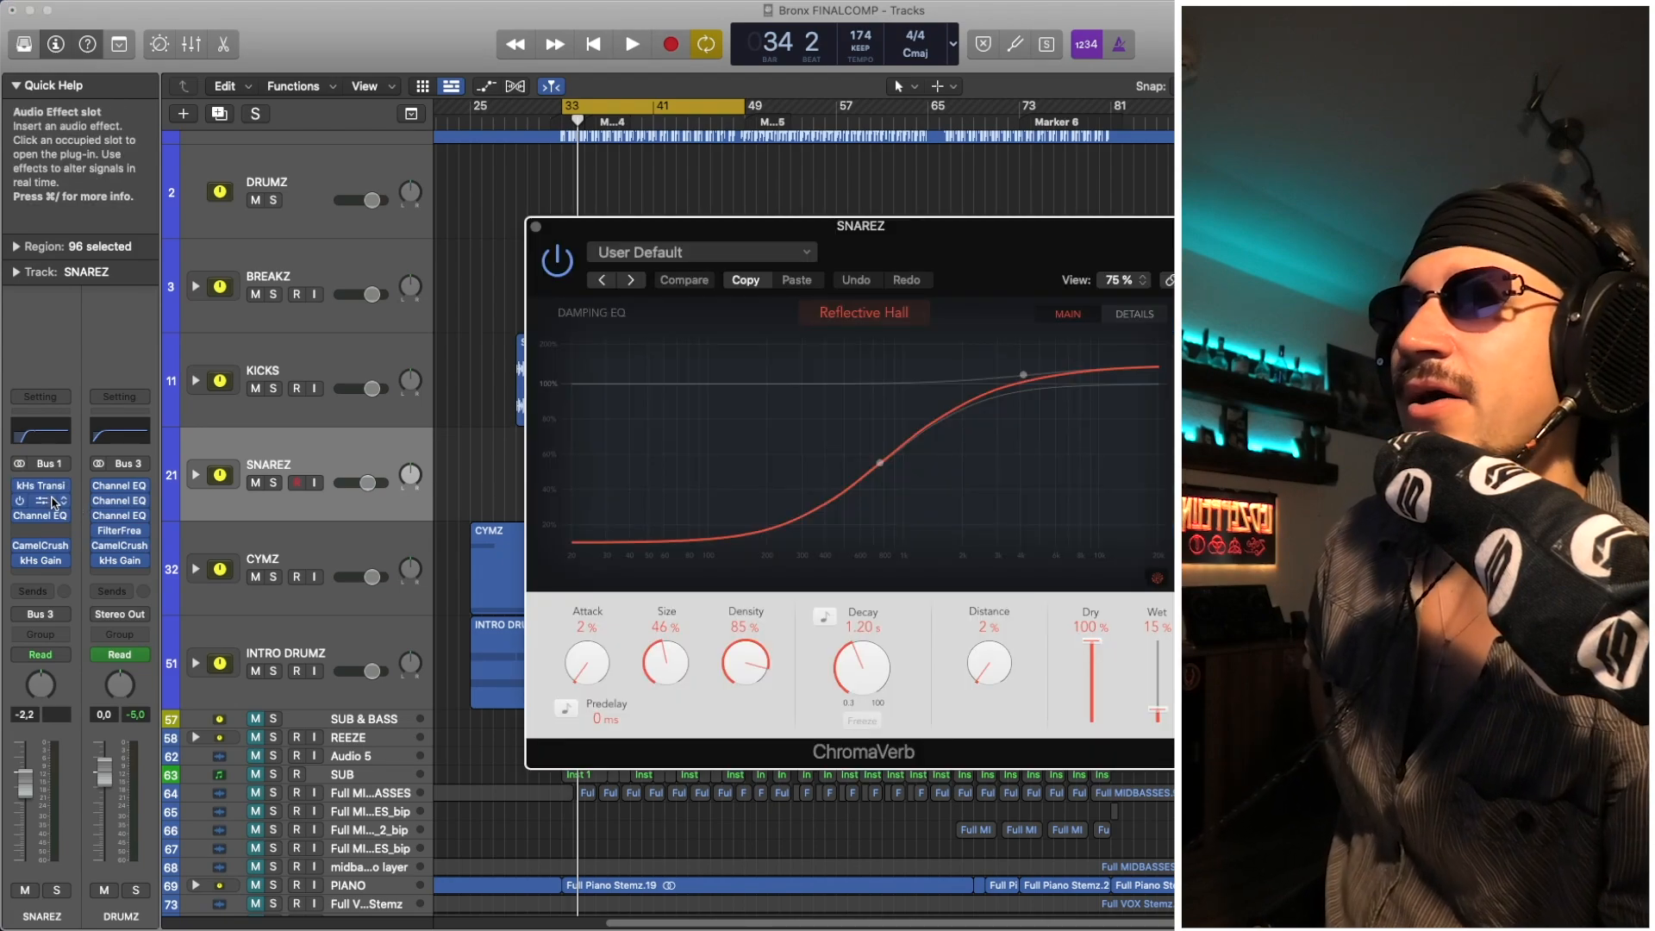
{"action": "left_click", "coordinate": [51, 502]}
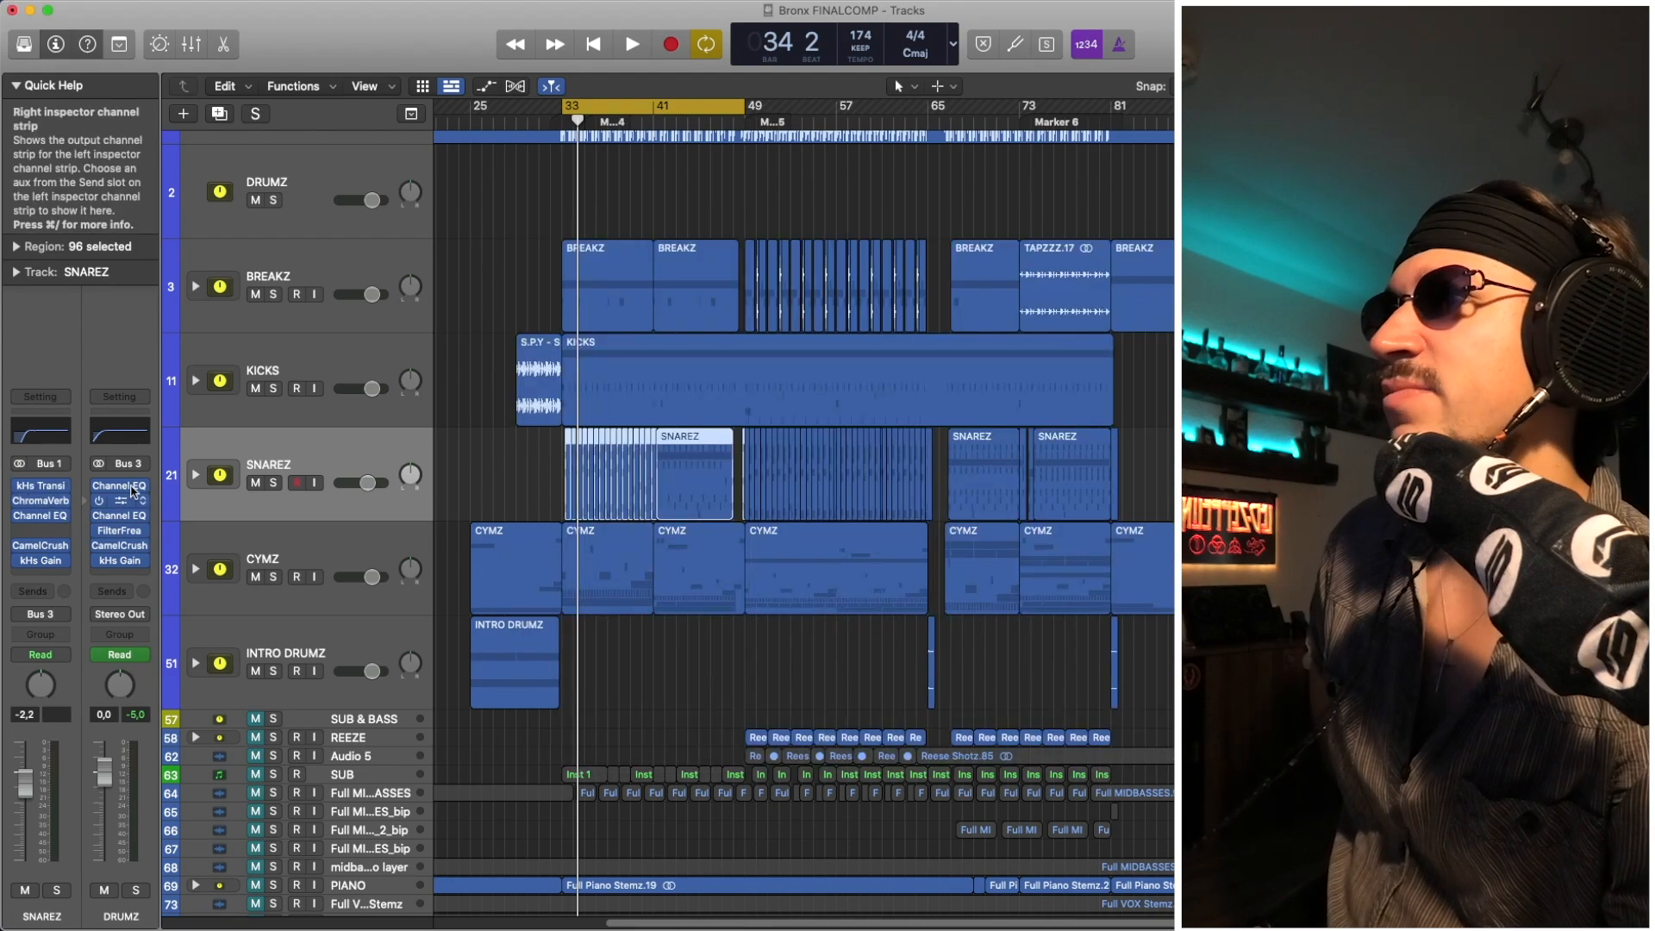
Step: Open the kHs Transient Shaper on KICKS to review its settings, and close it
{"action": "left_click", "coordinate": [285, 349]}
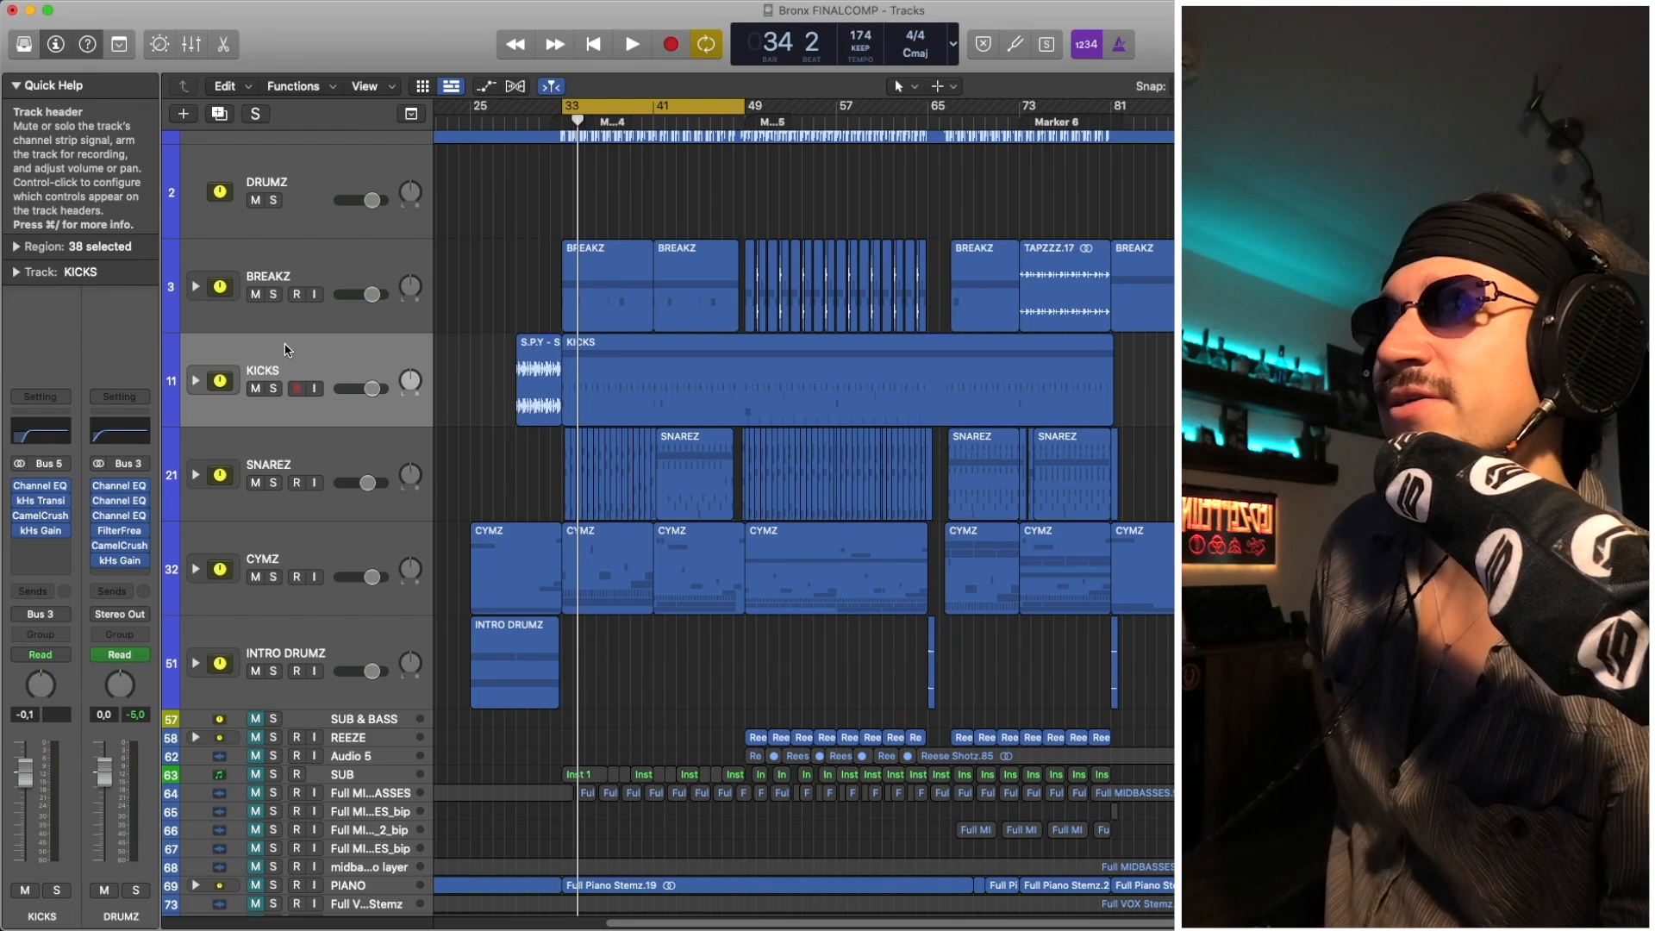
{"action": "left_click", "coordinate": [42, 500]}
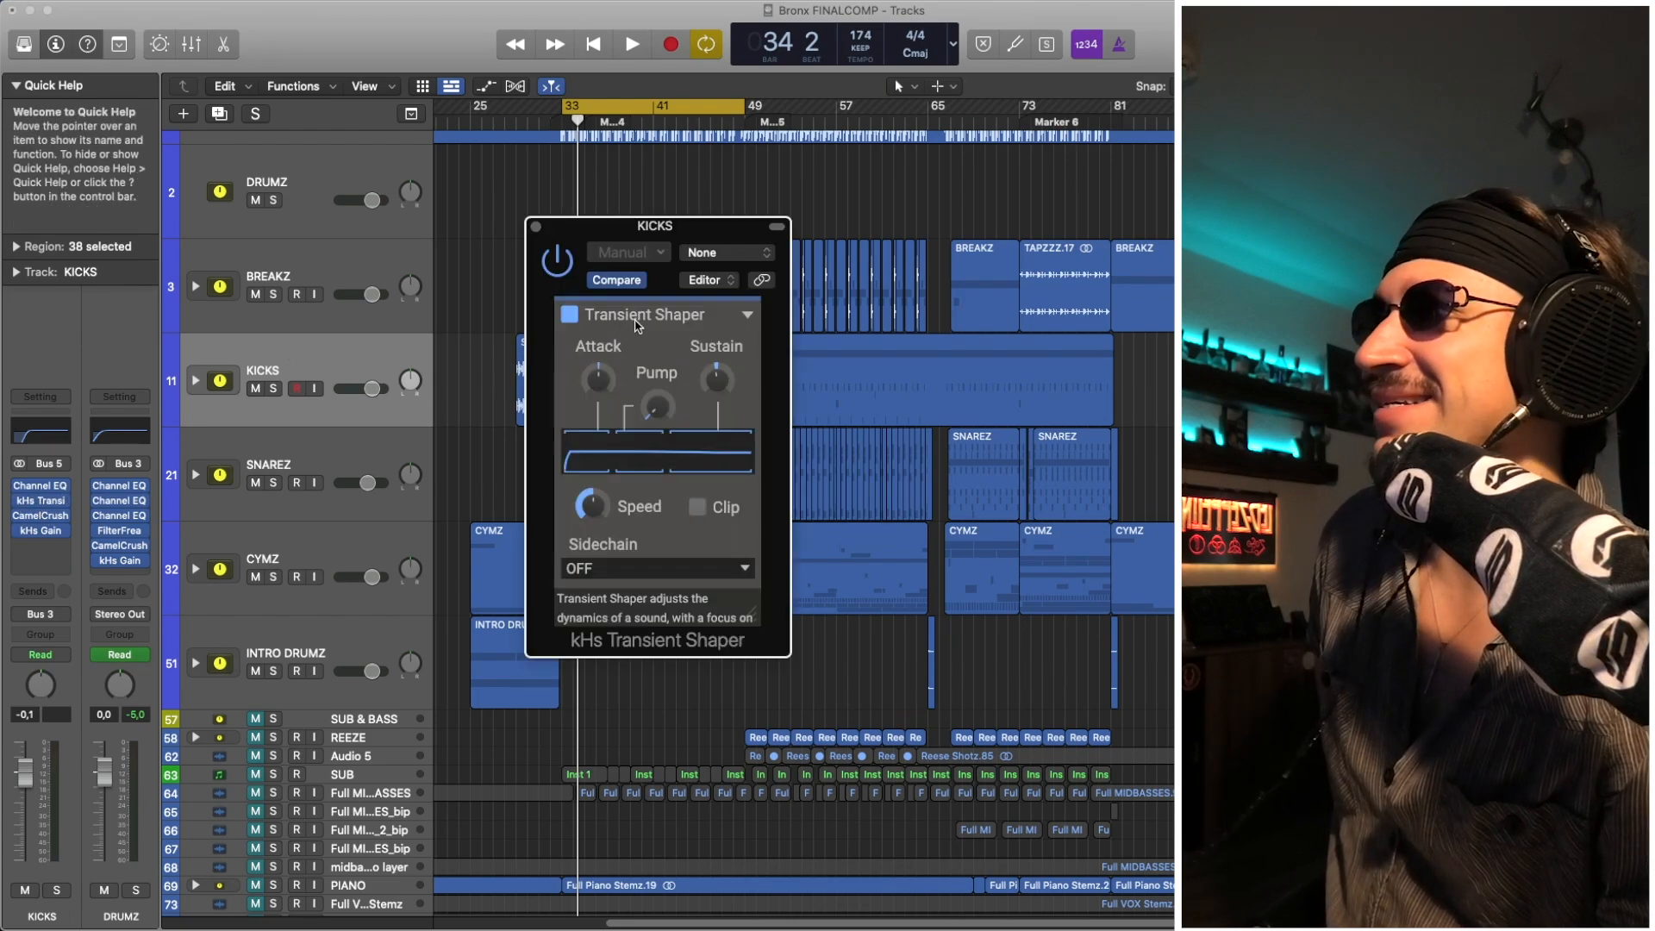
{"action": "left_click", "coordinate": [536, 227]}
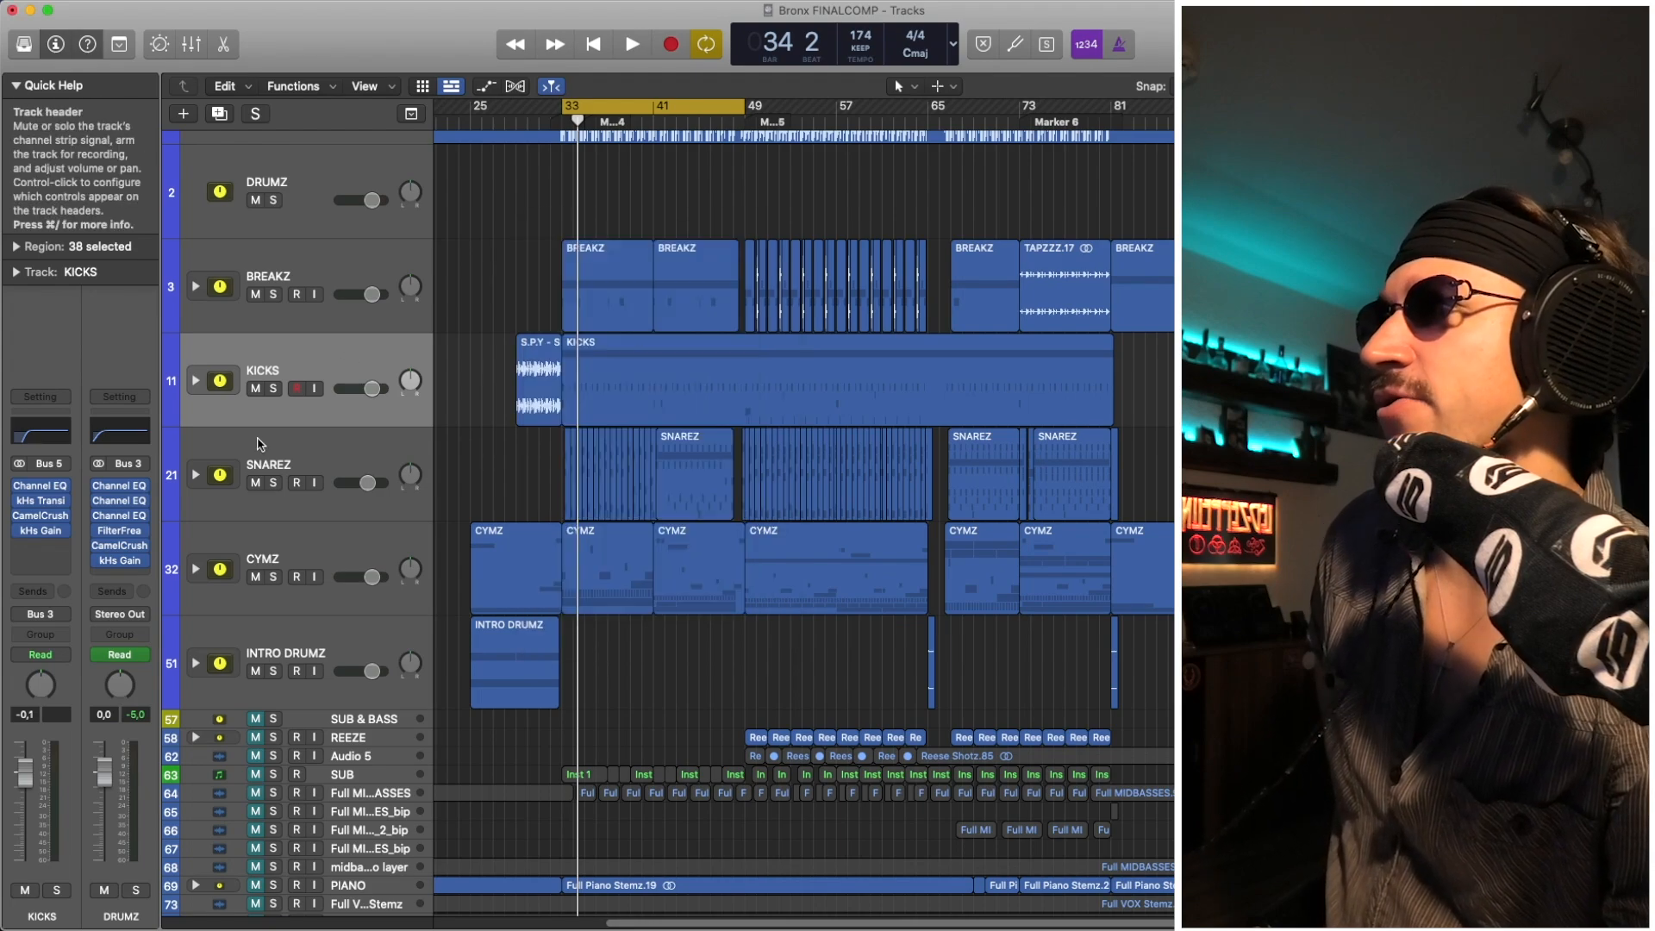
Step: Select the SNAREZ, CYMZ and BREAKZ tracks in turn to compare their plug-in chains
{"action": "left_click", "coordinate": [294, 465]}
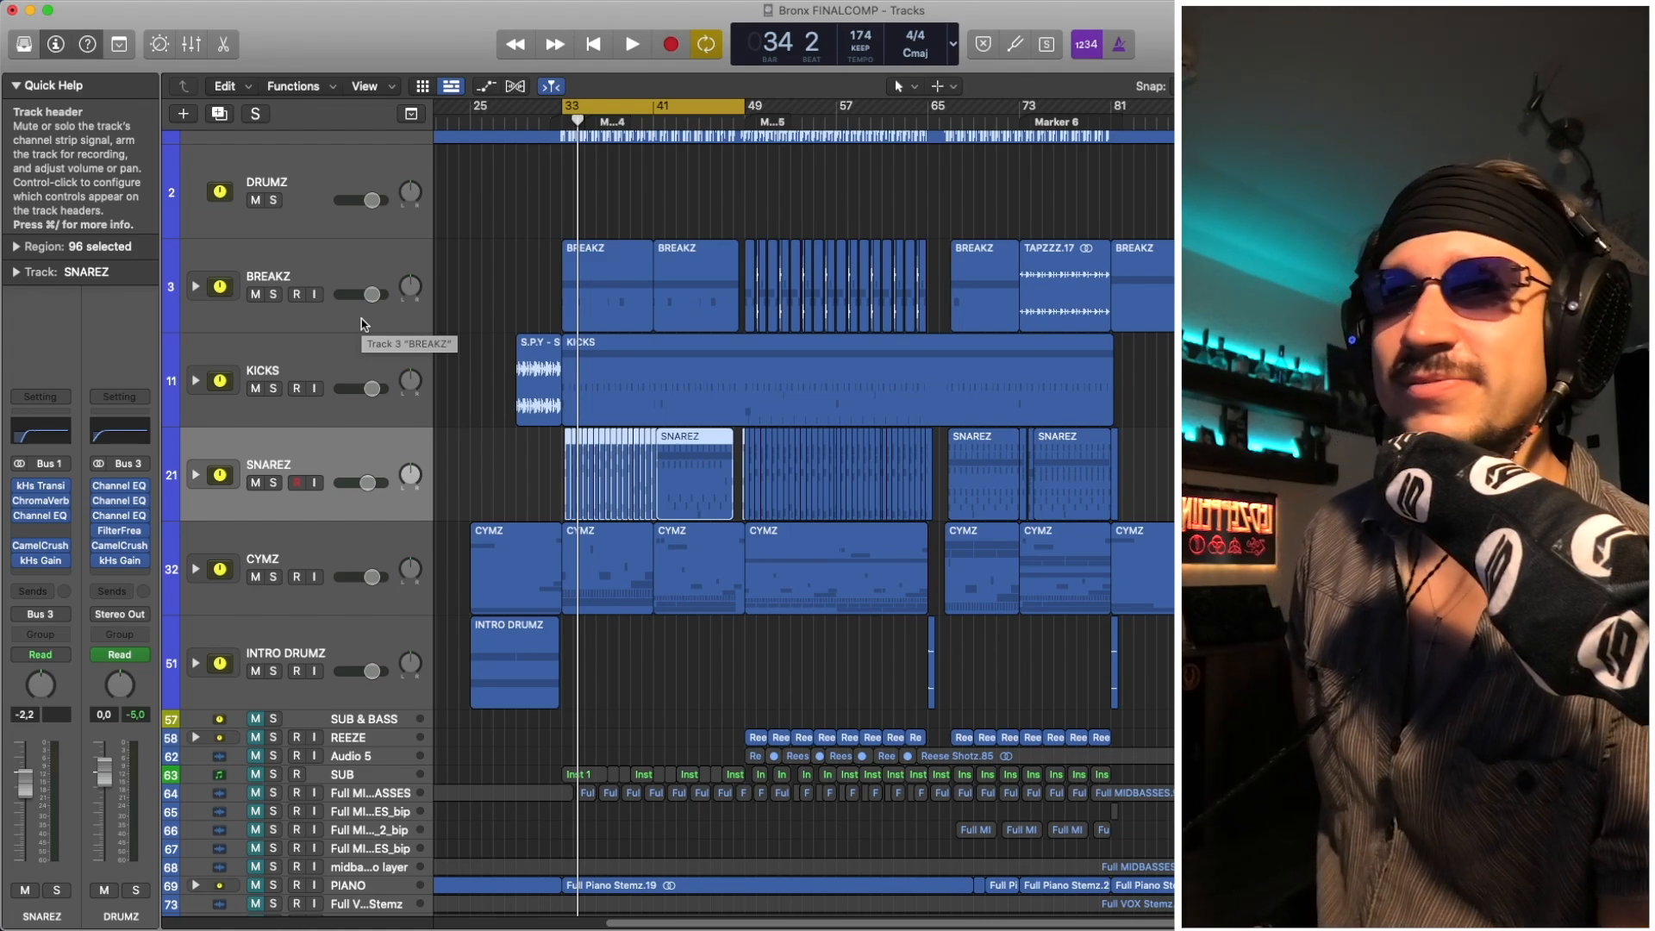
{"action": "left_click", "coordinate": [373, 540]}
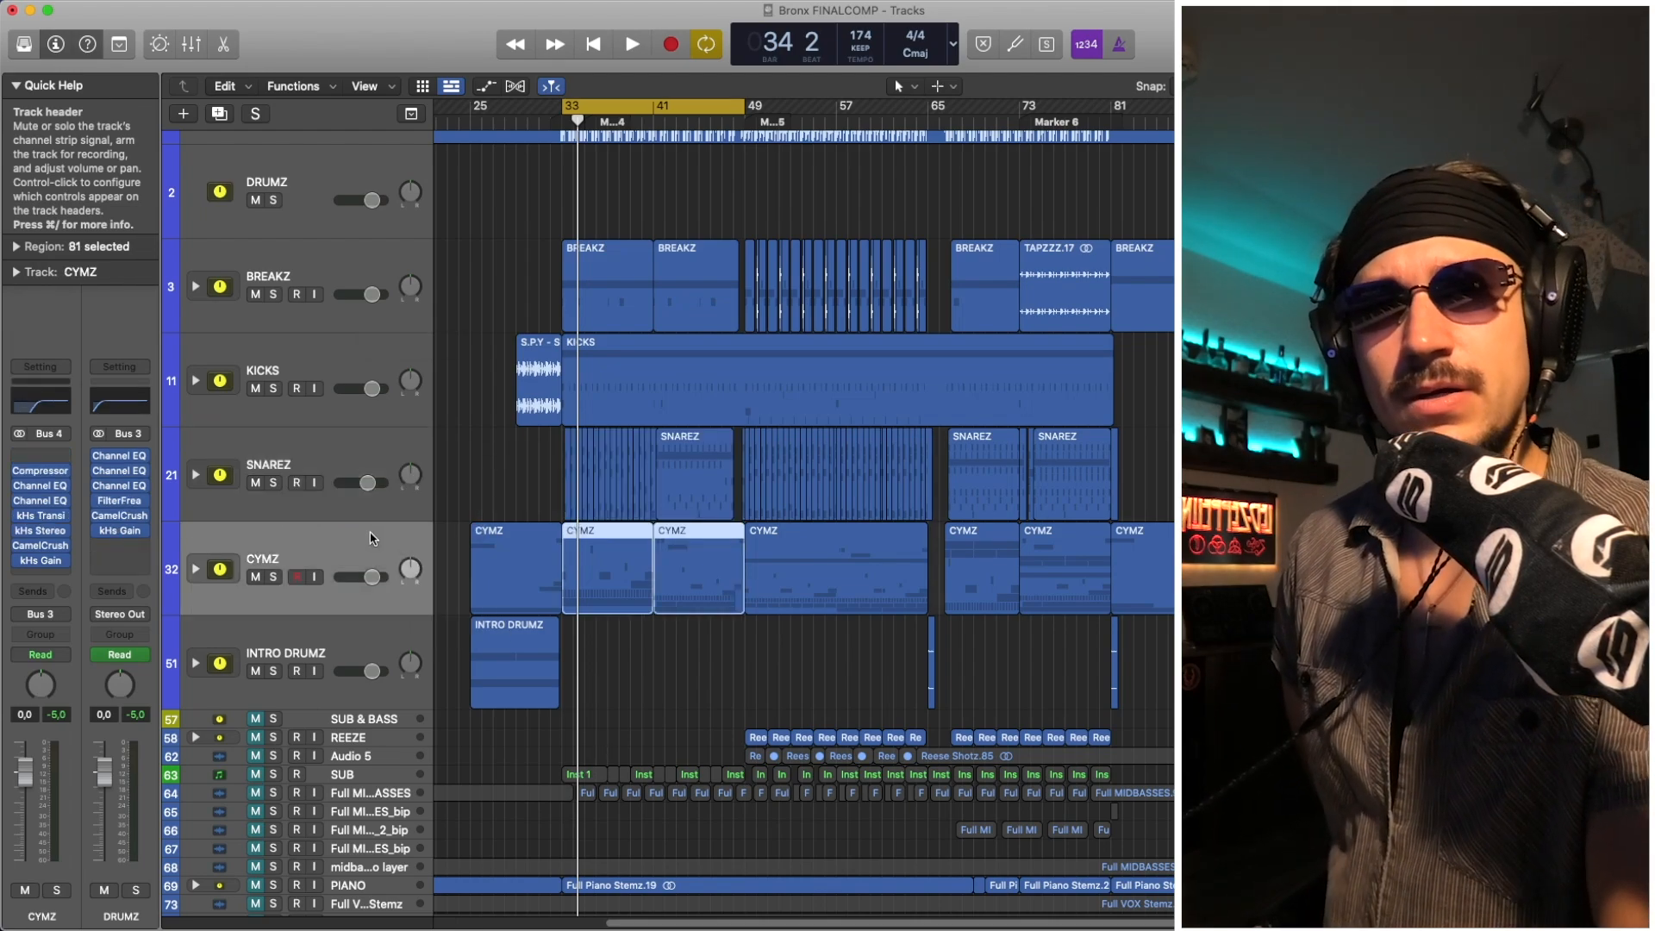
{"action": "left_click", "coordinate": [333, 267]}
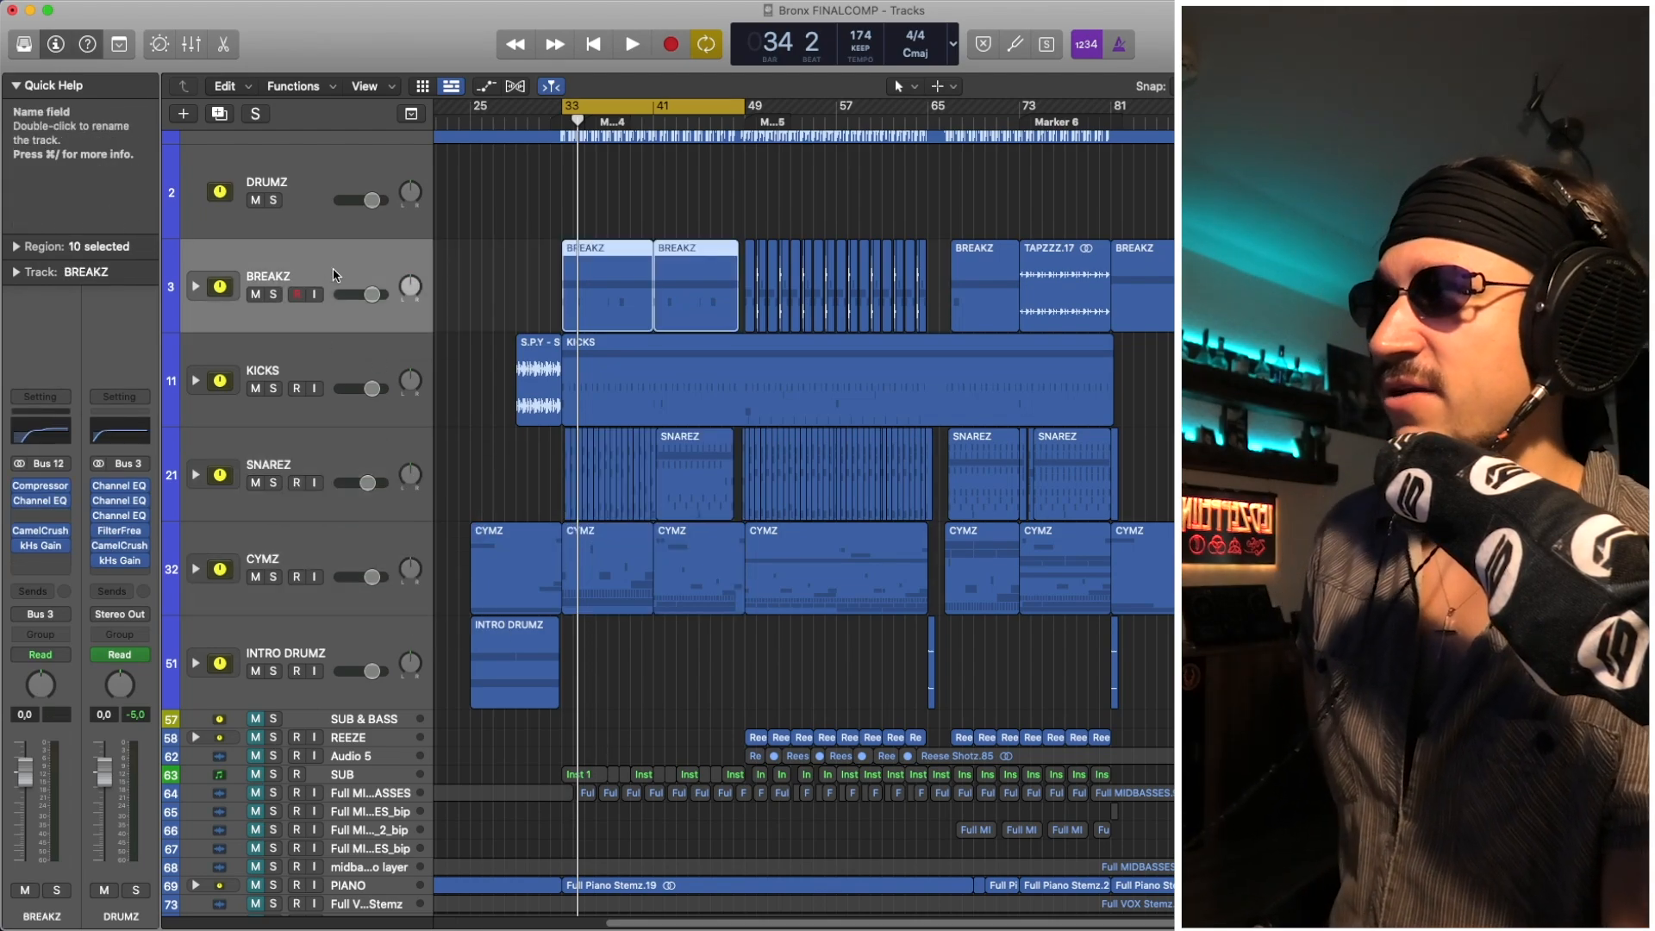
Step: Open and close the Compressor and the Channel EQ on BREAKZ to review their settings
{"action": "left_click", "coordinate": [40, 486]}
{"action": "left_click", "coordinate": [40, 486]}
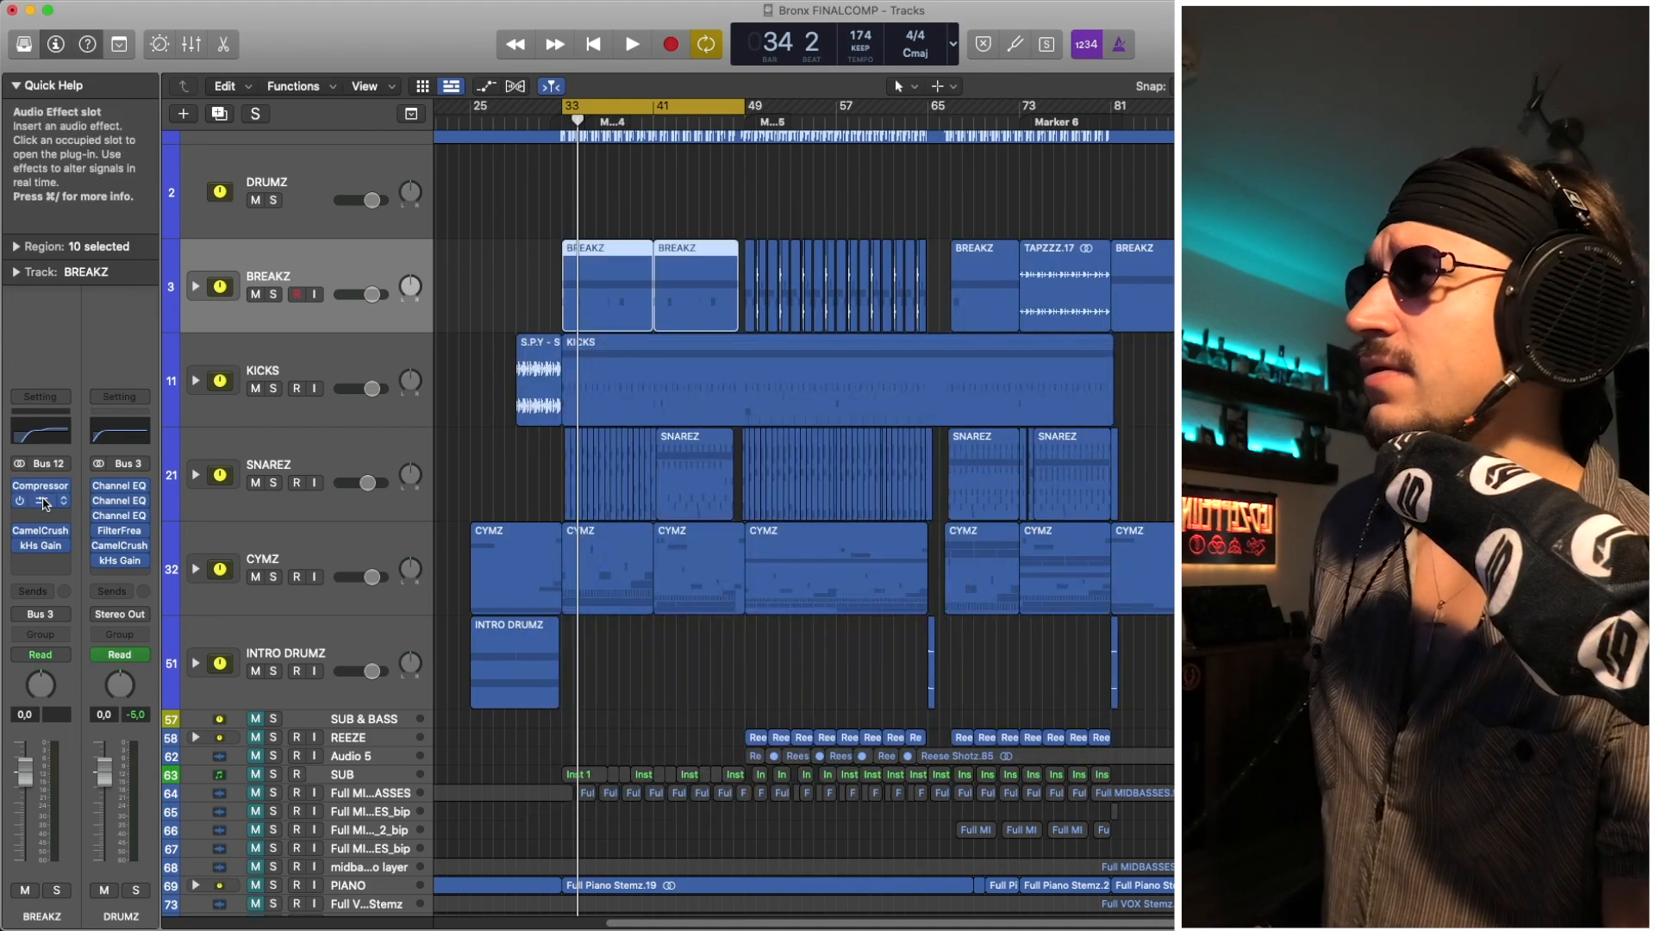
{"action": "left_click", "coordinate": [44, 502]}
{"action": "left_click", "coordinate": [45, 502]}
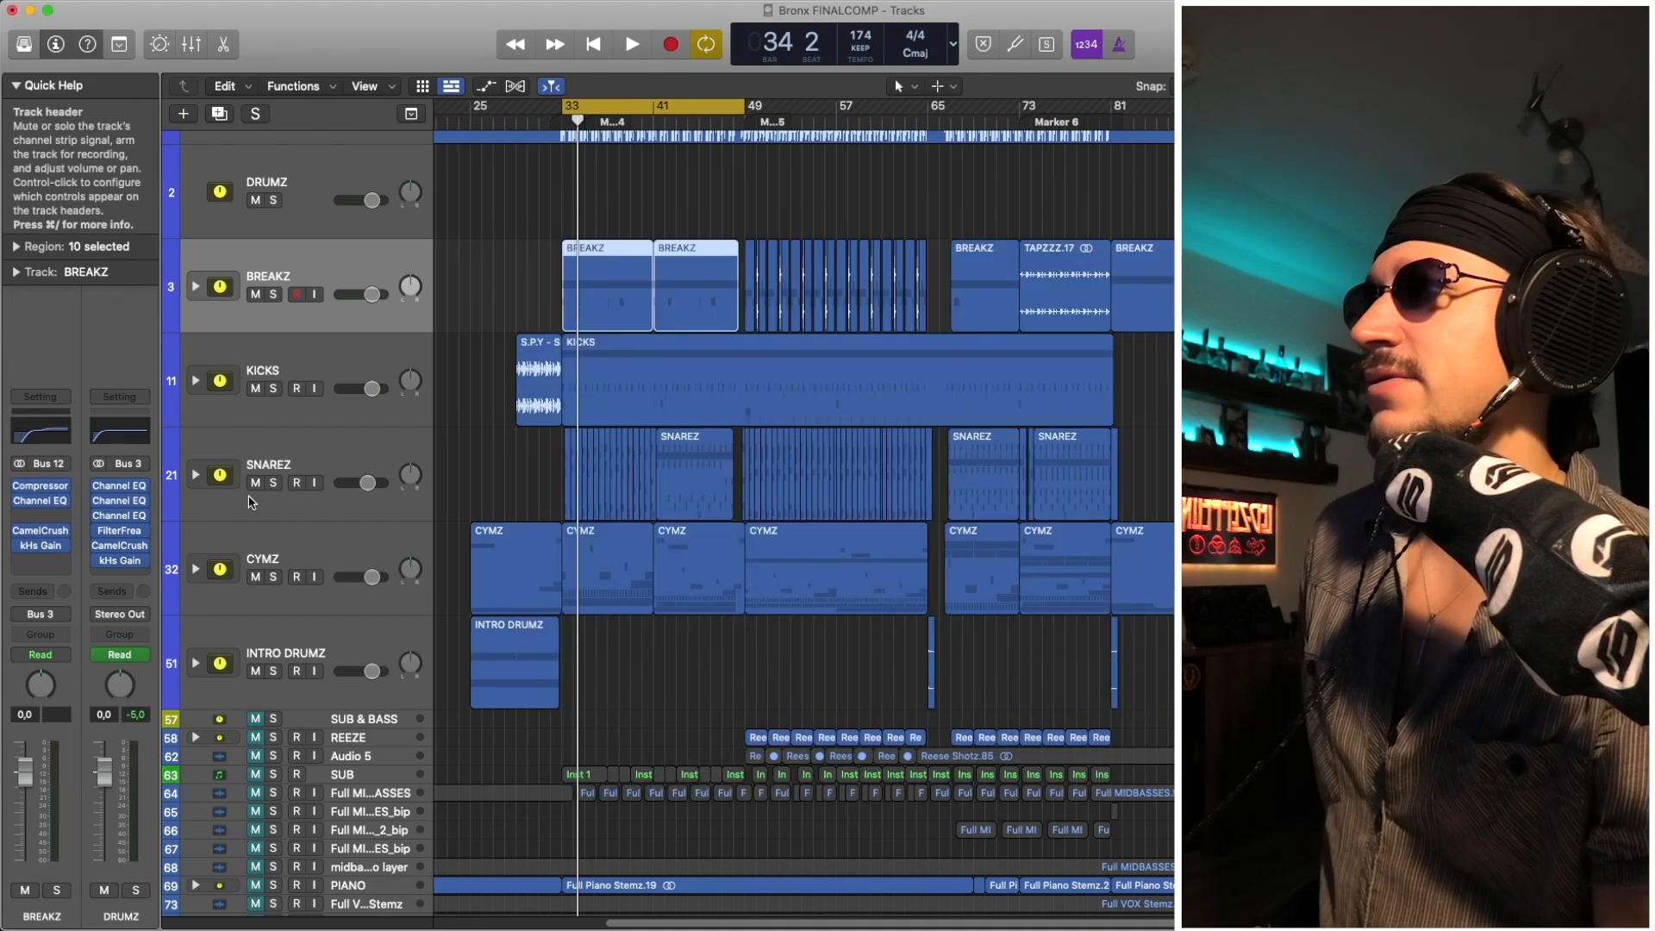
Step: Select INTRO DRUMZ, CYMZ, SNAREZ, KICKS, BREAKZ and the DRUMZ bus in turn to compare their plug-in chains and output routing
{"action": "left_click", "coordinate": [350, 649]}
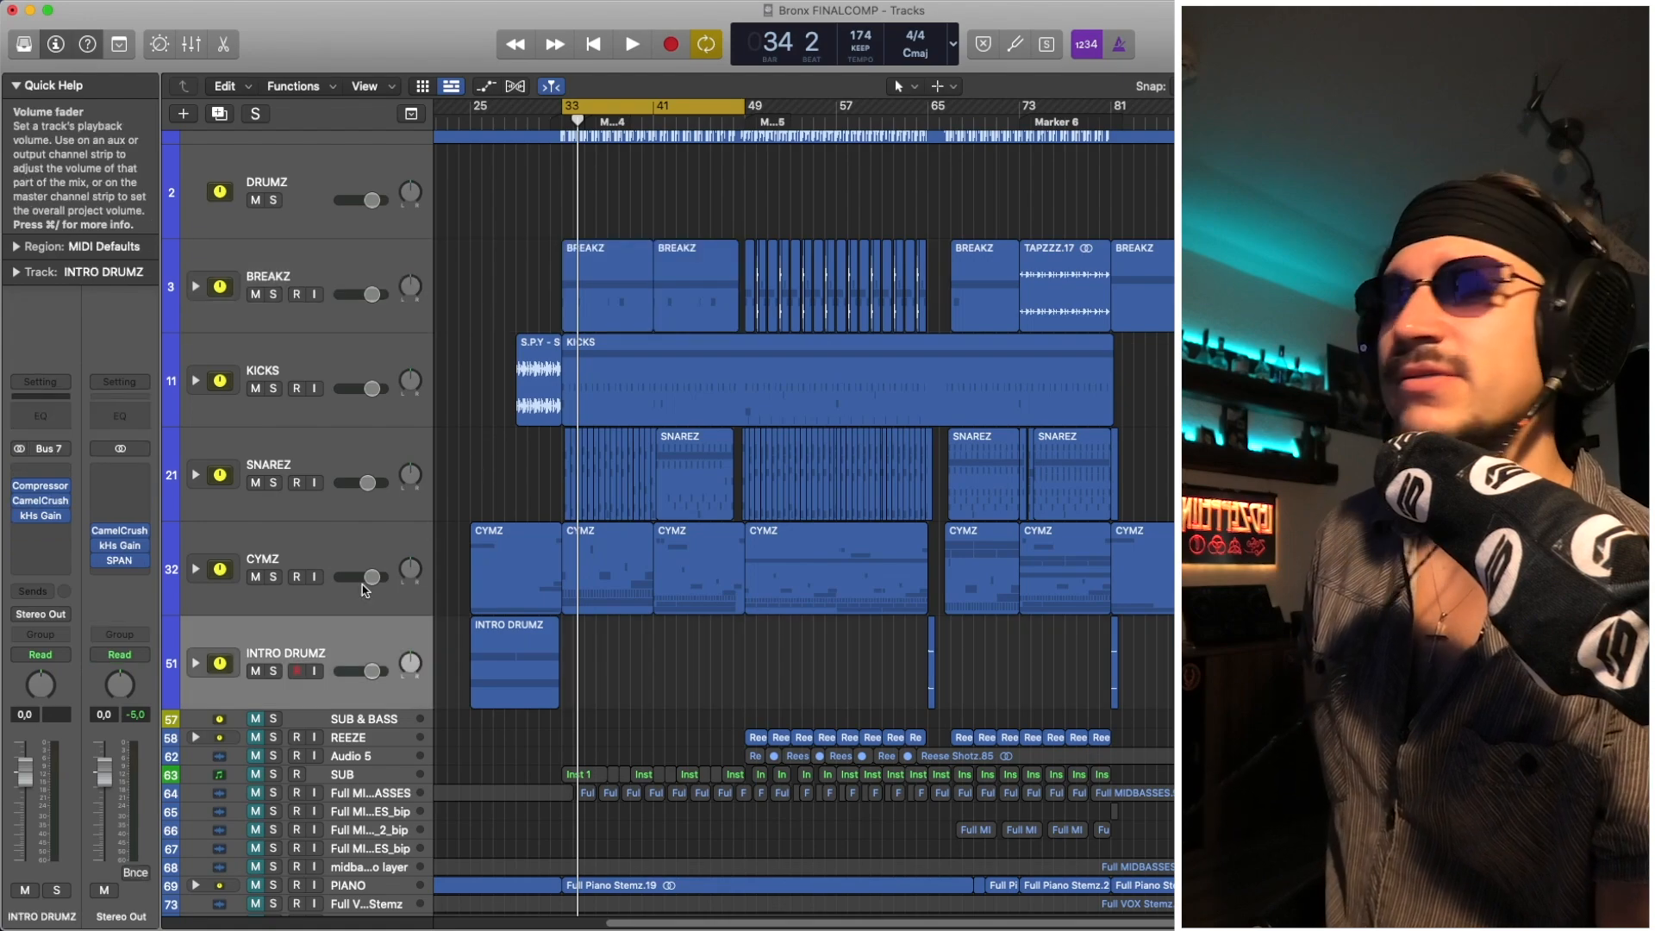
{"action": "left_click", "coordinate": [361, 548]}
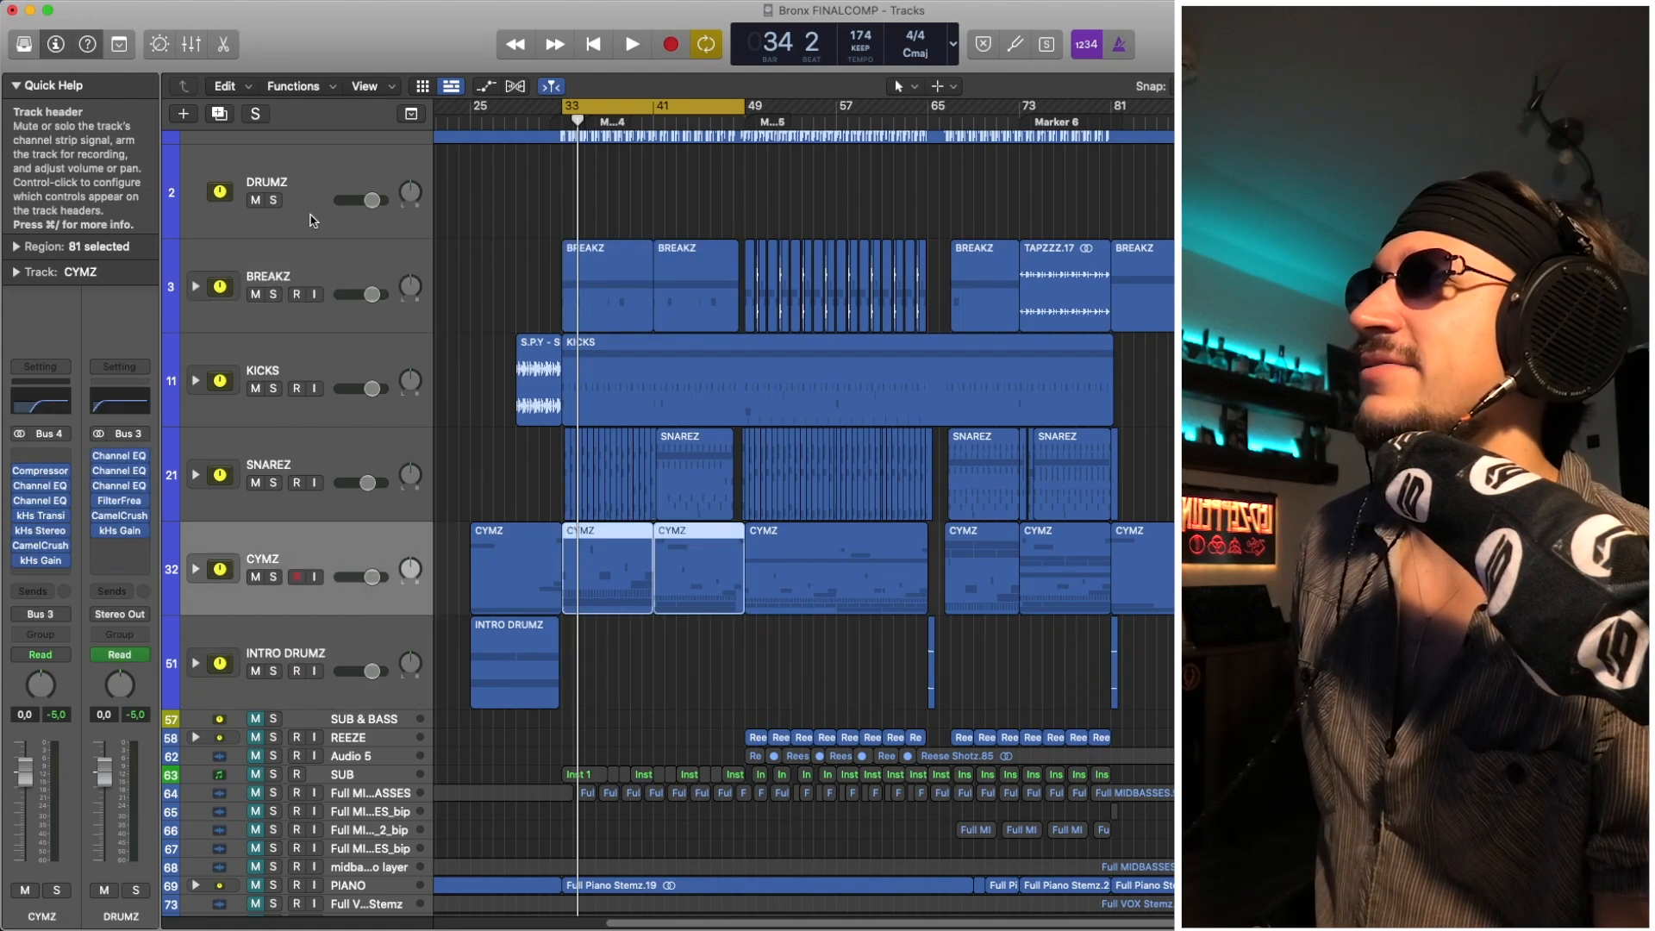
{"action": "left_click", "coordinate": [319, 635]}
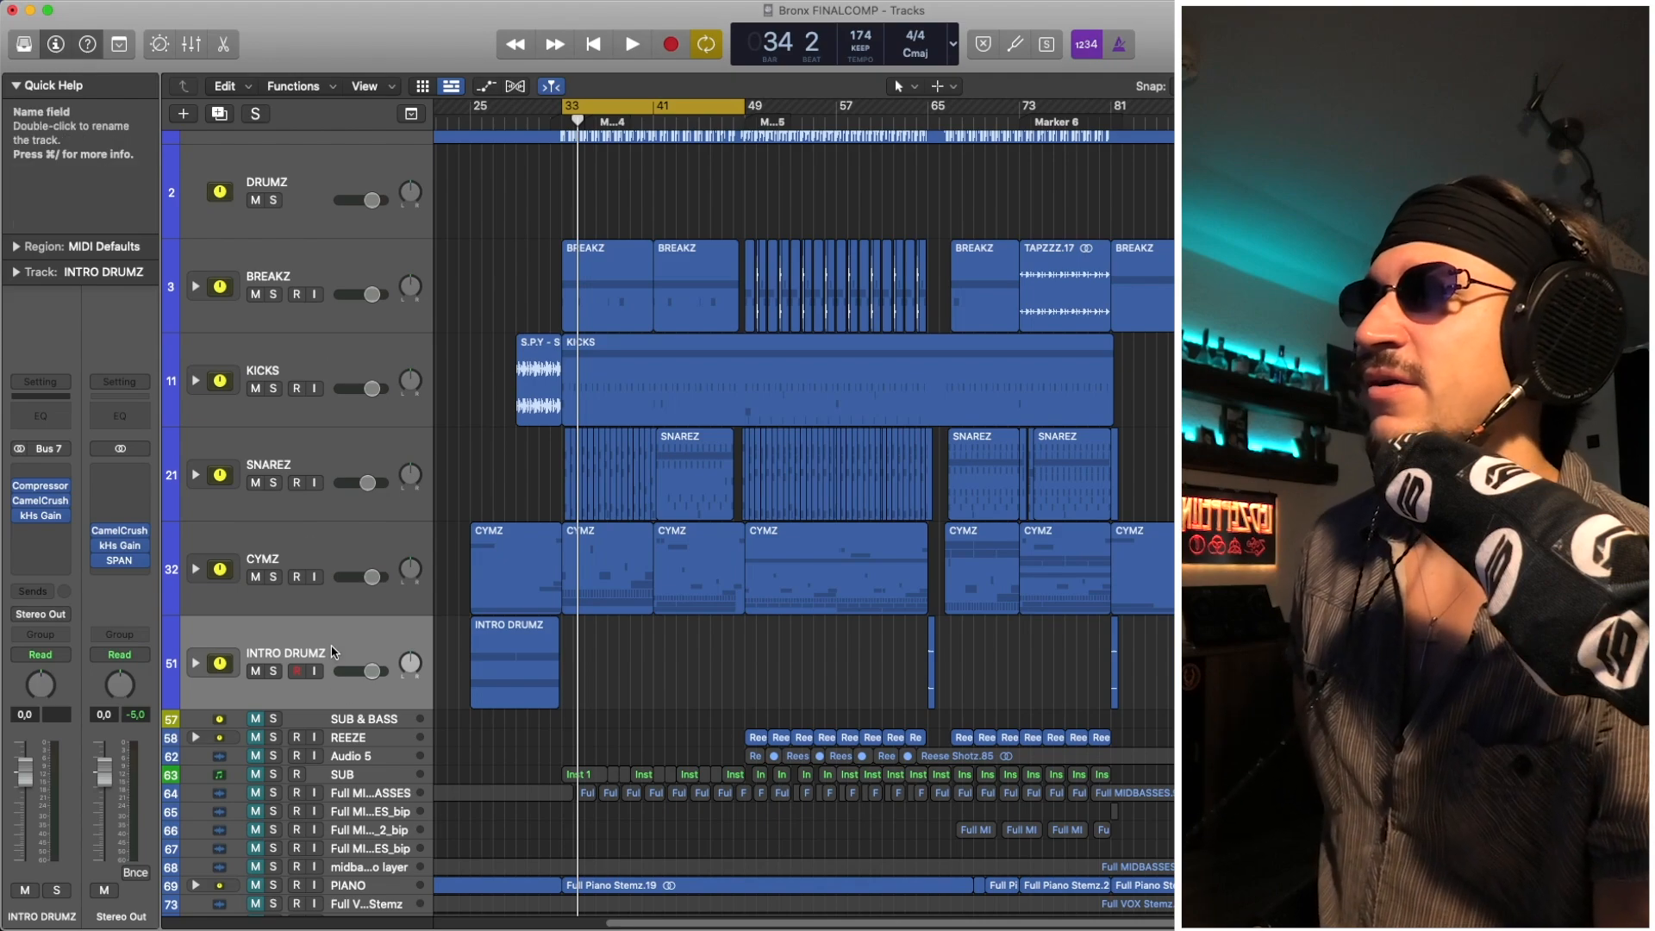
{"action": "left_click", "coordinate": [307, 534]}
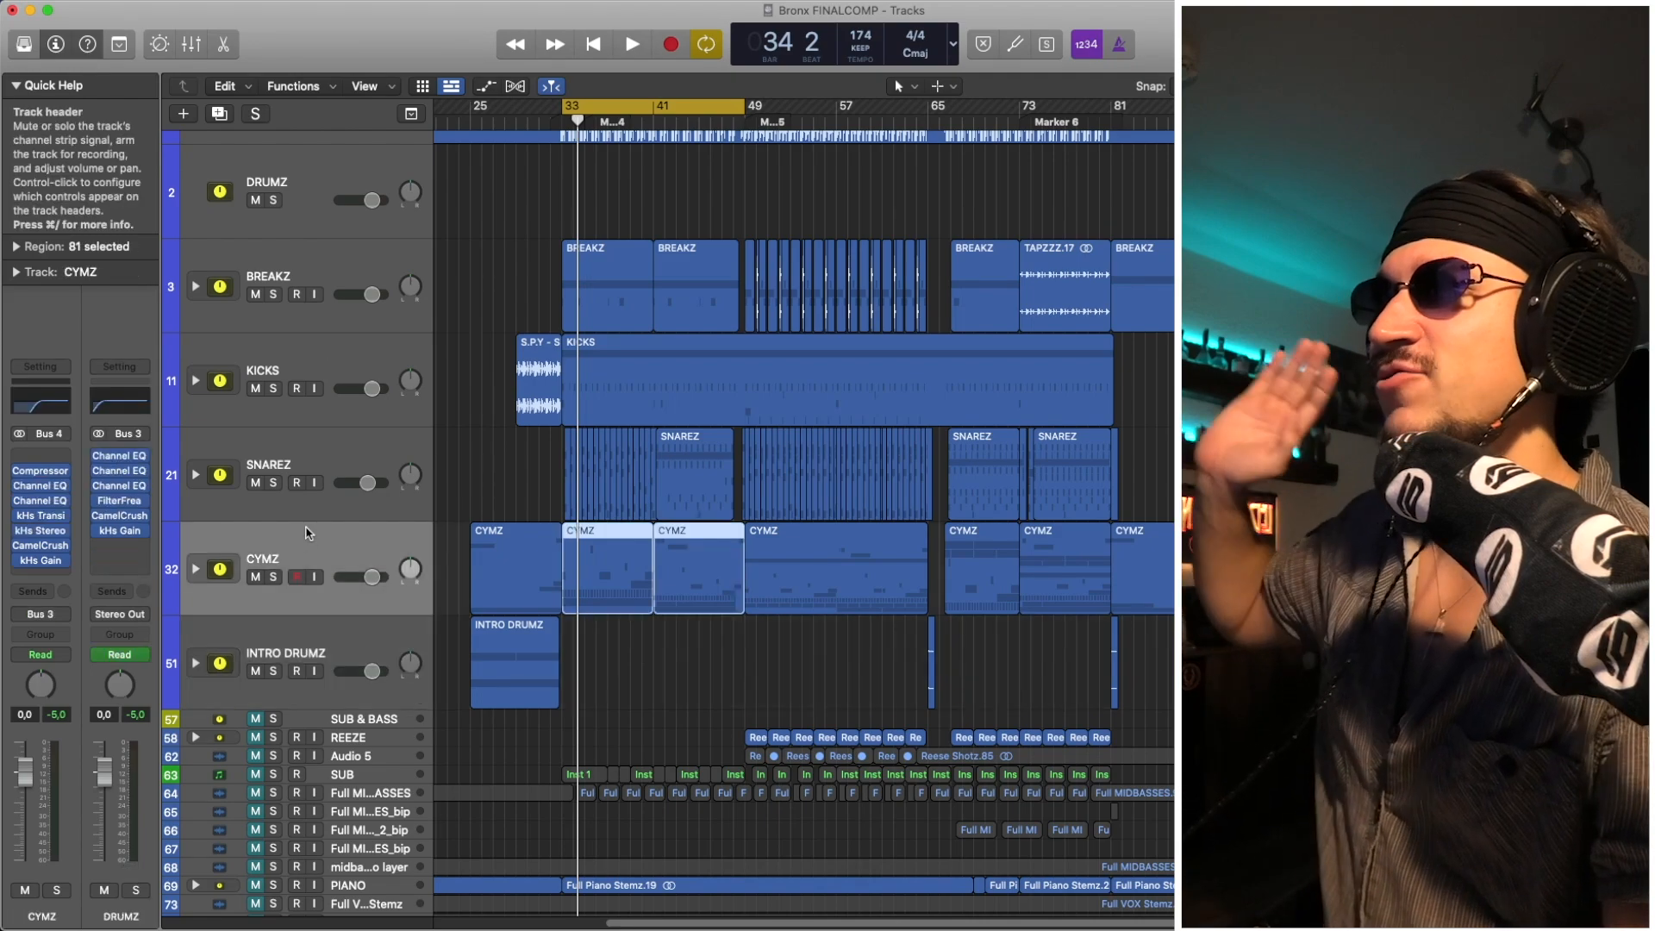
{"action": "left_click", "coordinate": [342, 444]}
{"action": "left_click", "coordinate": [343, 369]}
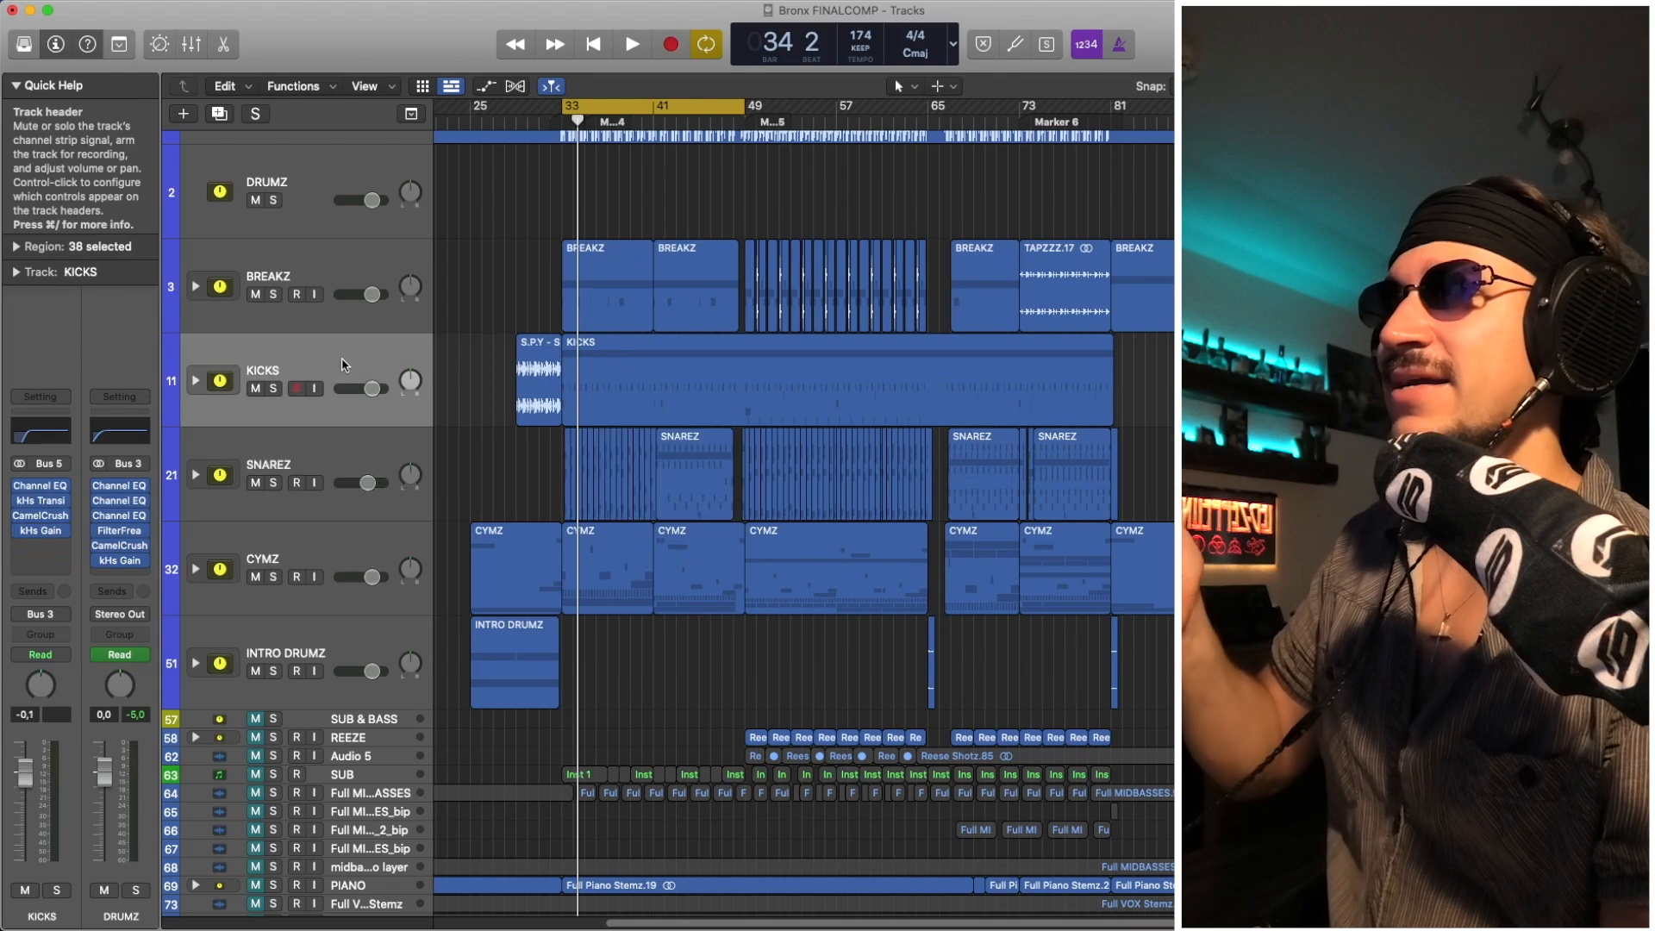
{"action": "left_click", "coordinate": [351, 268]}
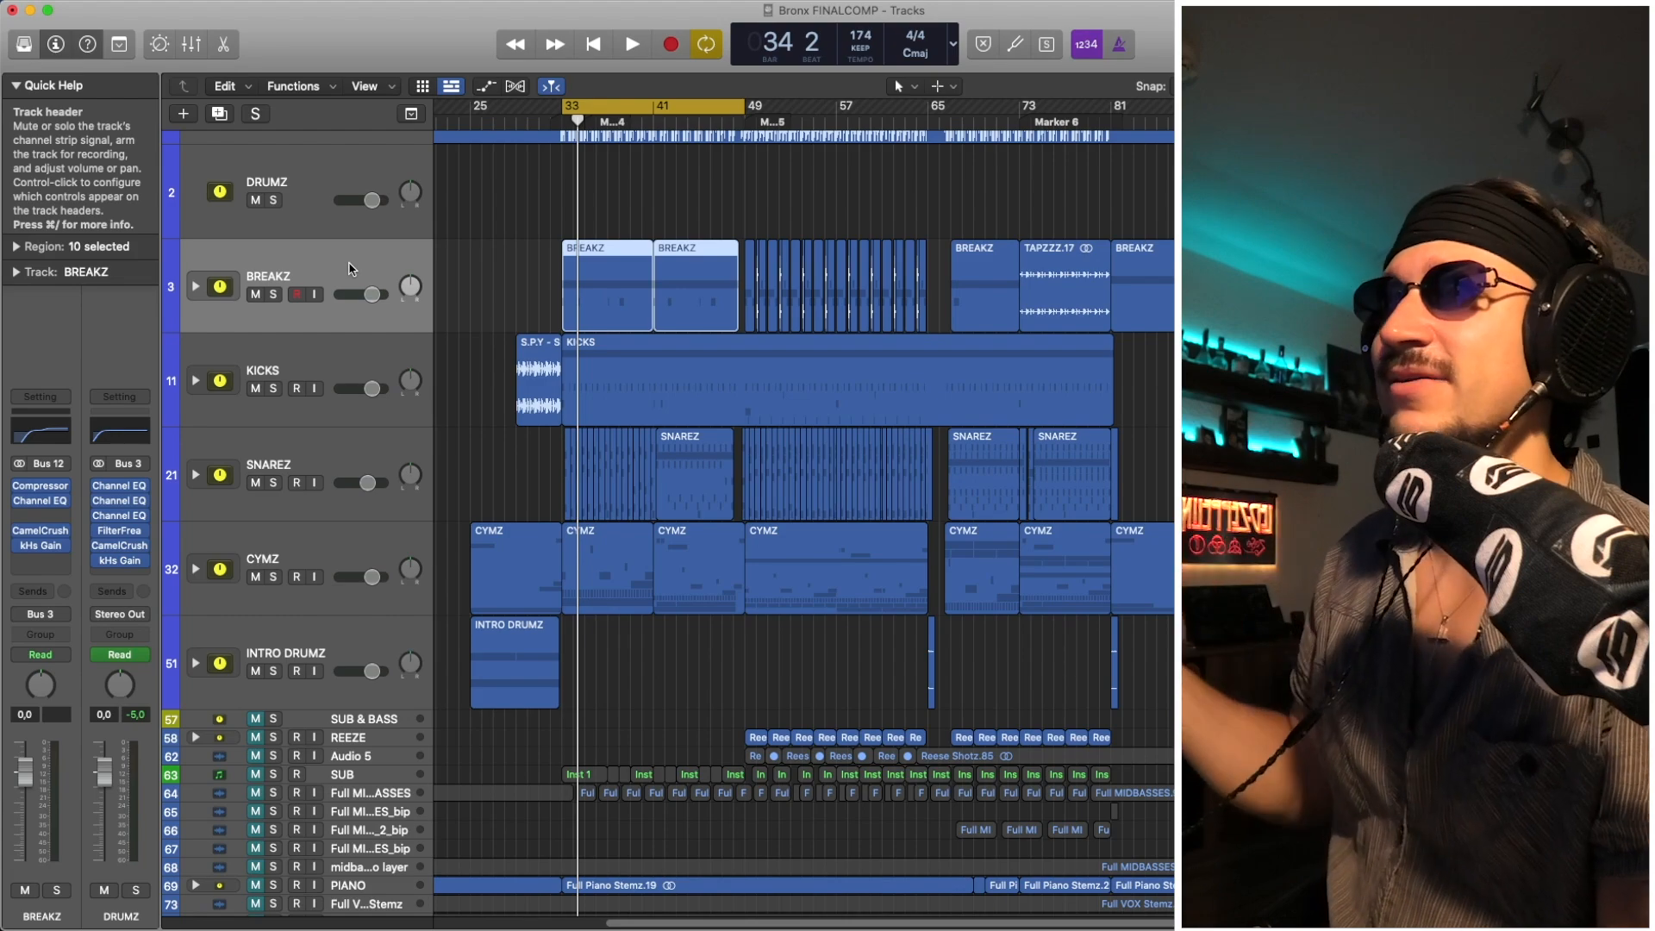
{"action": "left_click", "coordinate": [309, 170]}
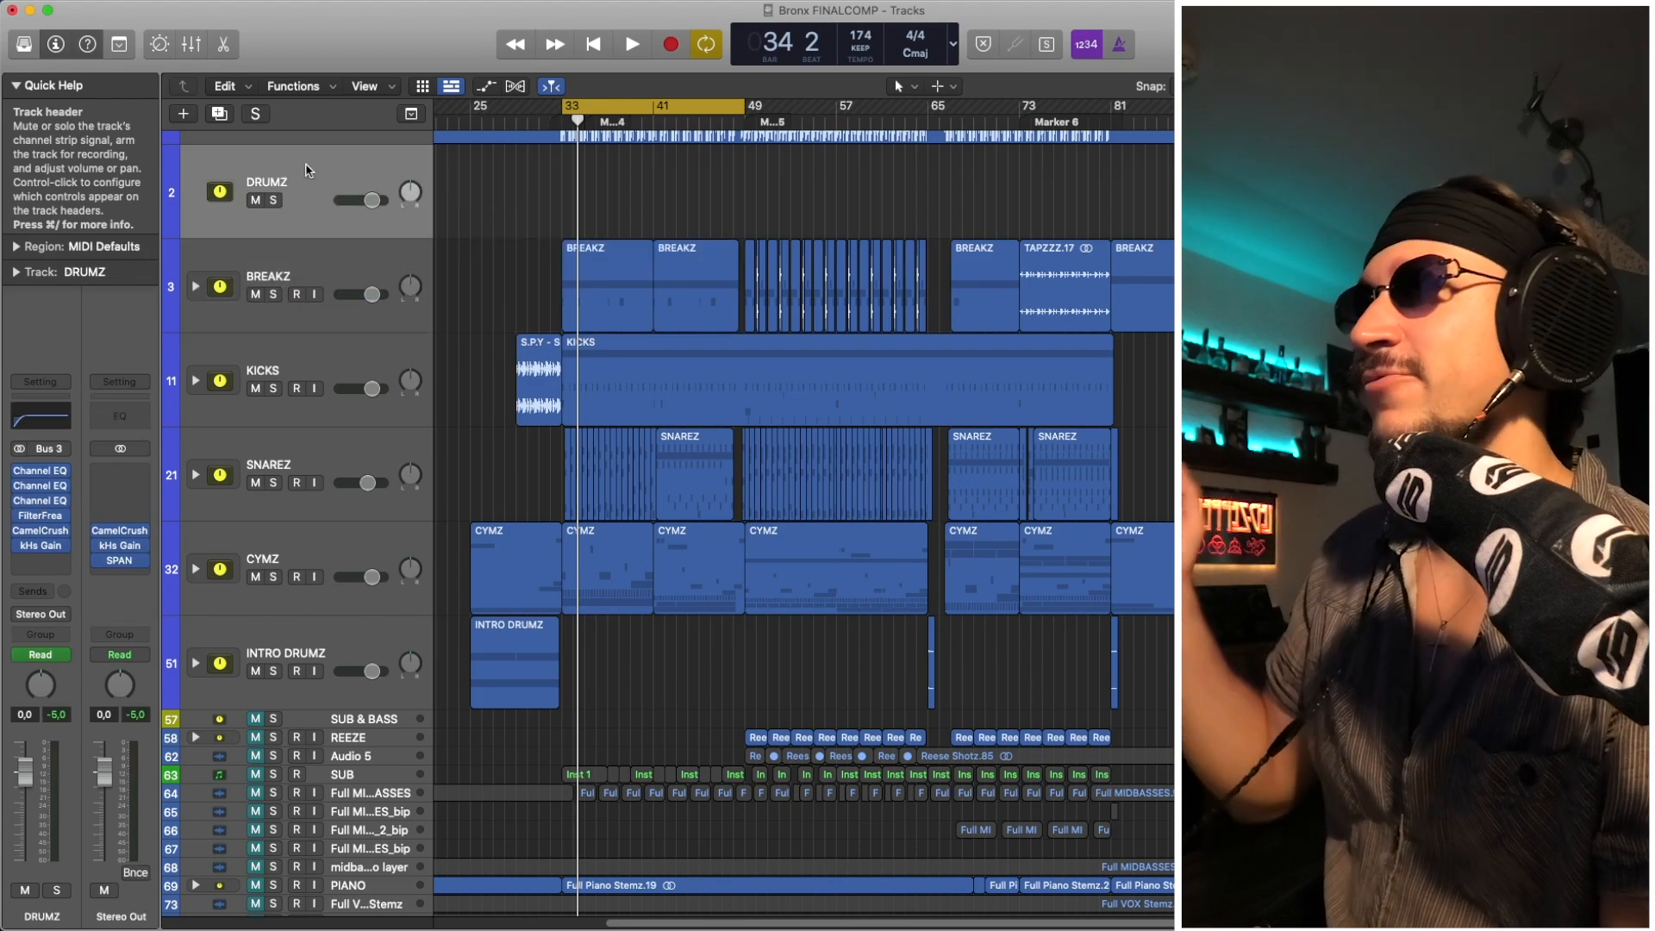
Step: Select the Full Drum Stemz track and its audio region to review the resampled drums and their plug-in chain
{"action": "scroll", "coordinate": [720, 574], "scroll_direction": "up", "scroll_amount": 1}
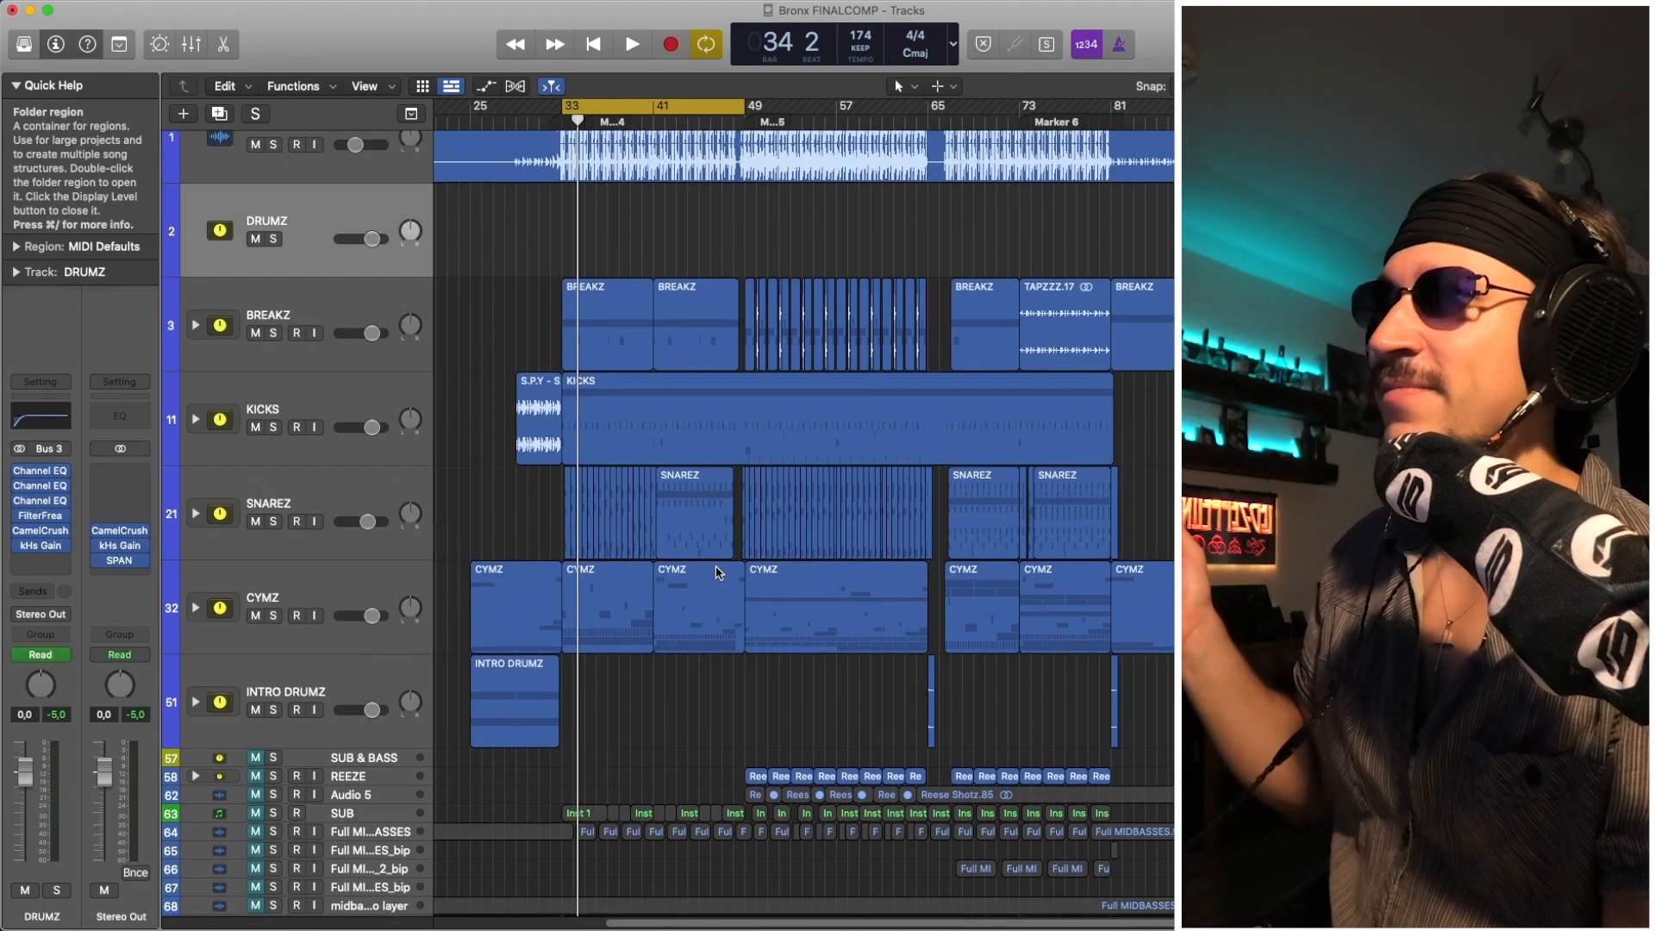
{"action": "scroll", "coordinate": [720, 573], "scroll_direction": "up", "scroll_amount": 1}
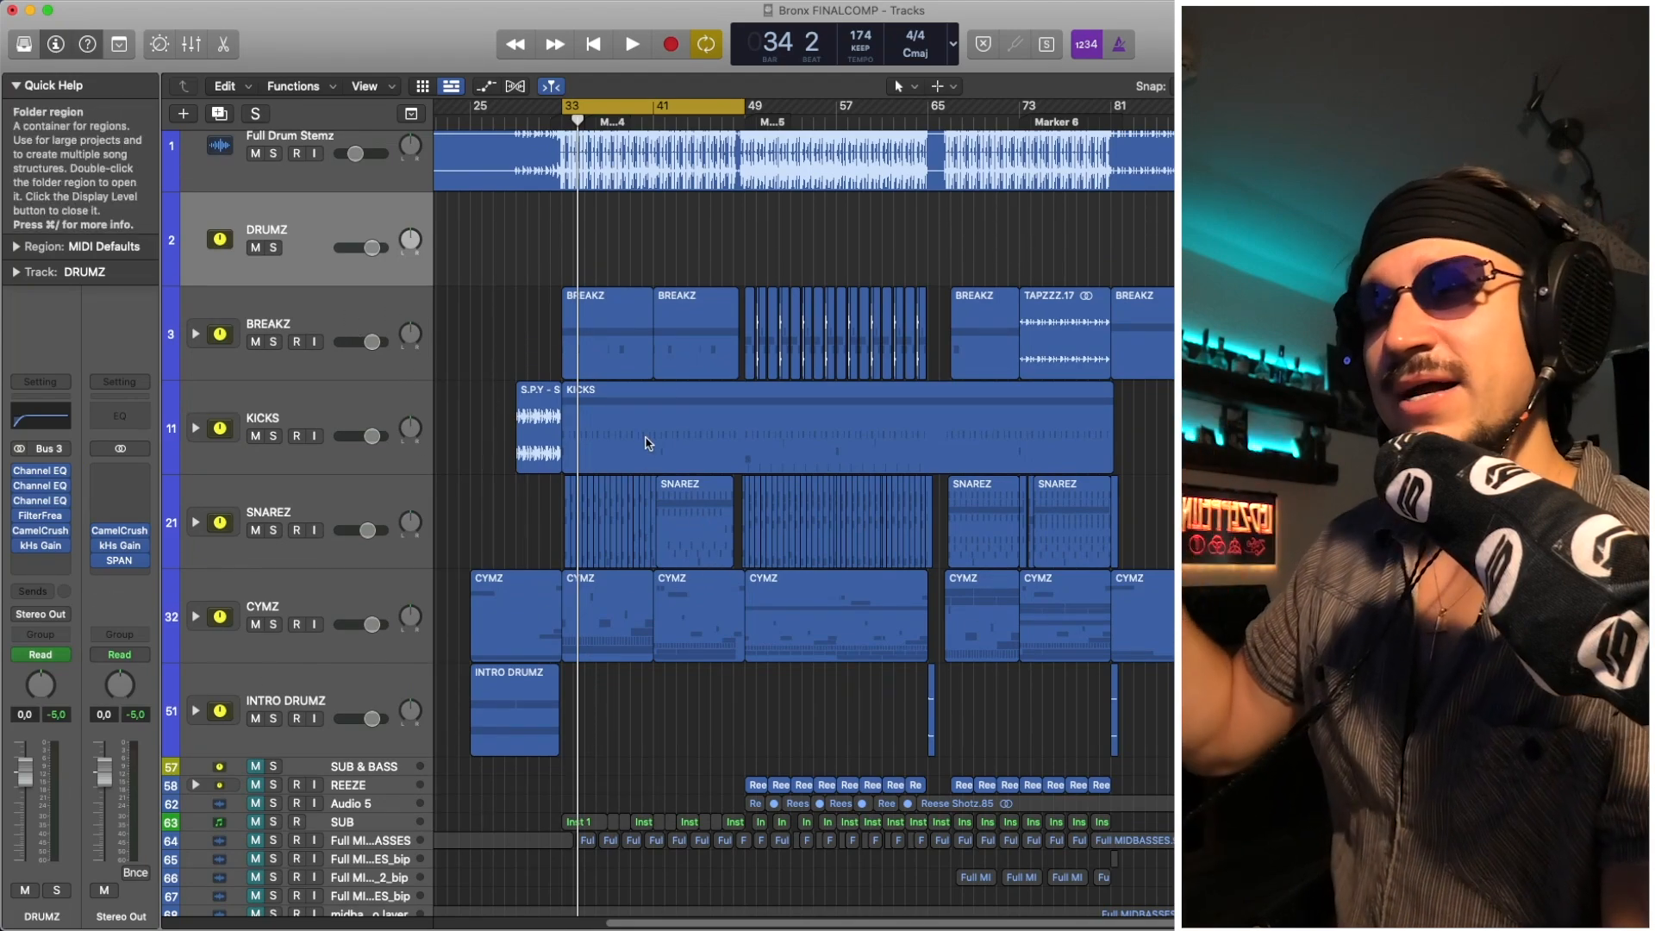
{"action": "scroll", "coordinate": [647, 448], "scroll_direction": "up", "scroll_amount": 2}
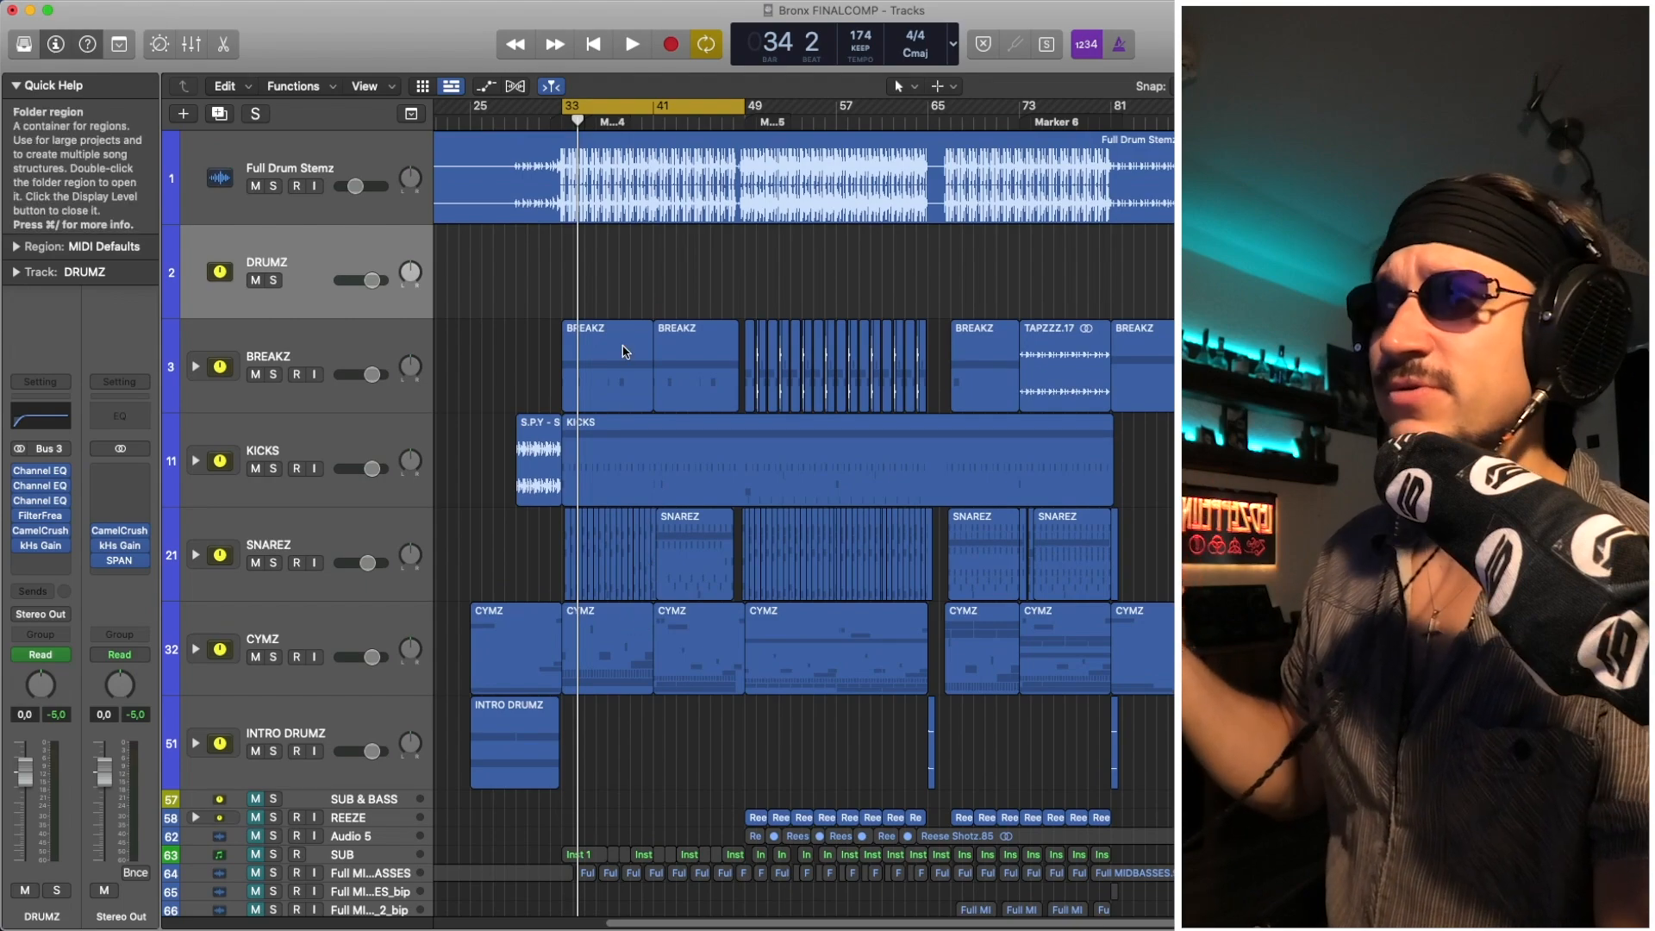
{"action": "left_click", "coordinate": [285, 168]}
{"action": "left_click", "coordinate": [590, 277]}
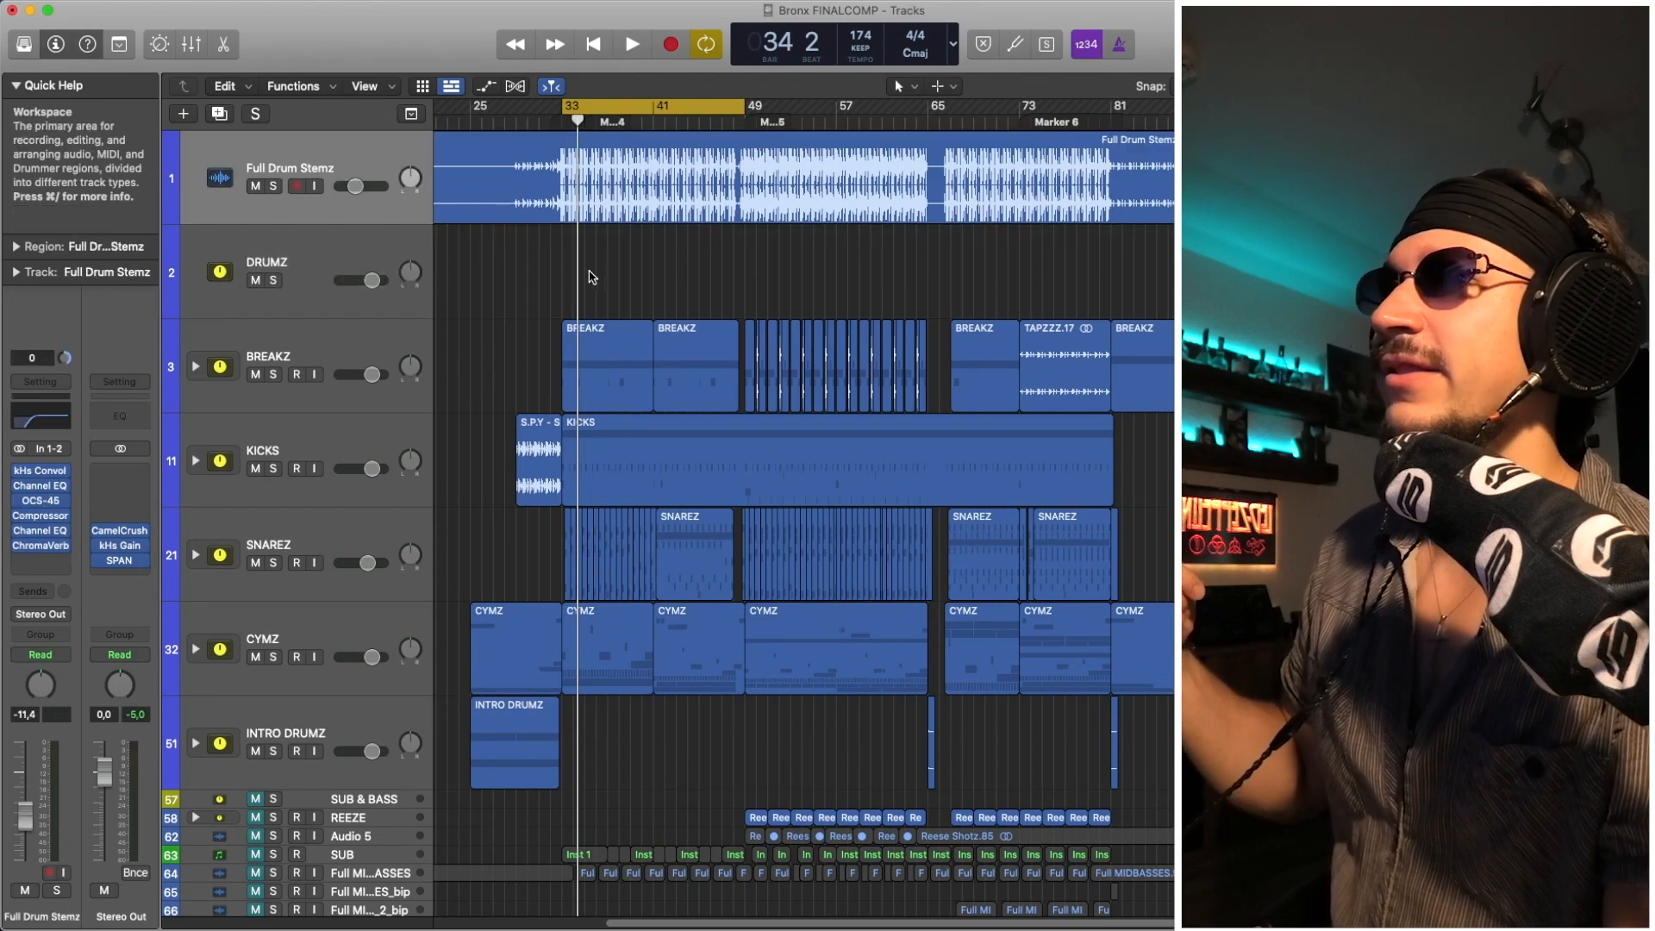
{"action": "left_click", "coordinate": [598, 184]}
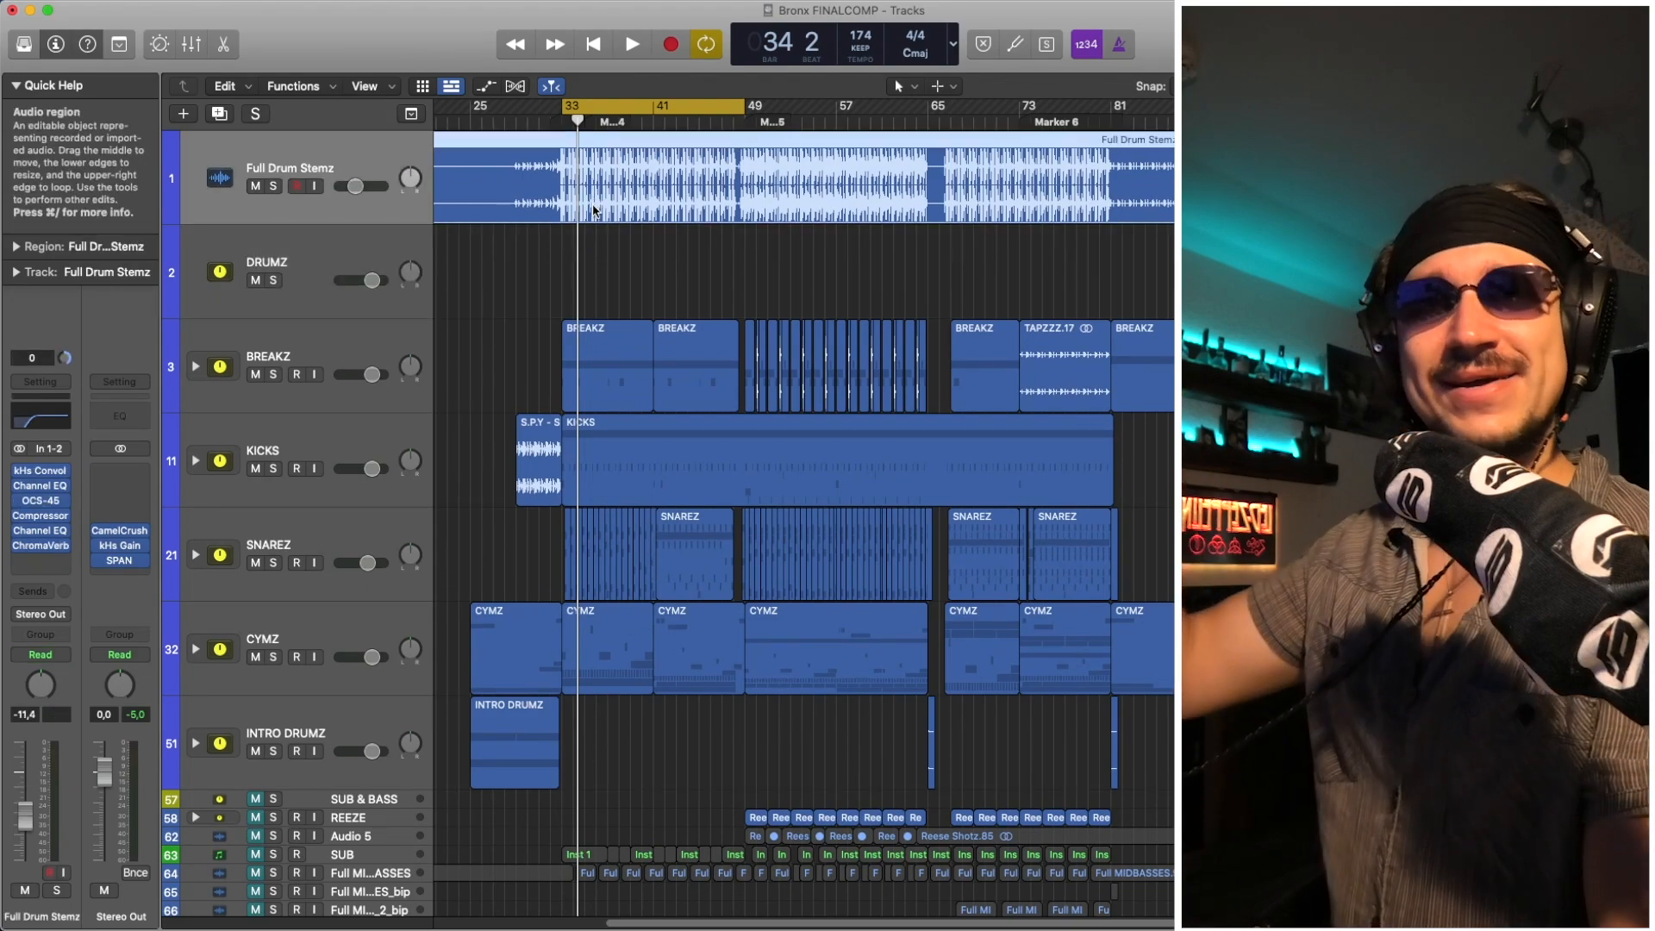